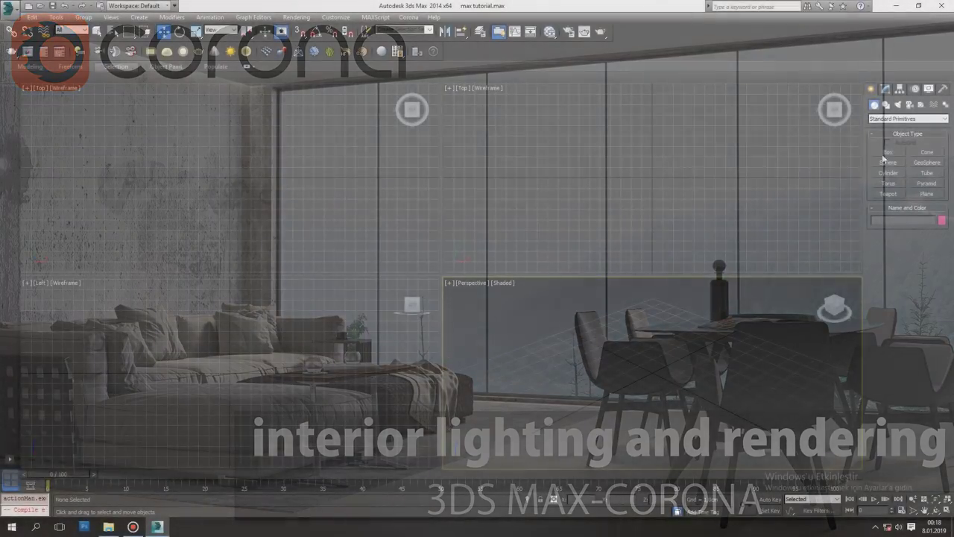
Step: Draw a box in the perspective viewport and maximize that view
click(884, 155)
drag(640, 410, 630, 428)
click(651, 352)
key(alt+w)
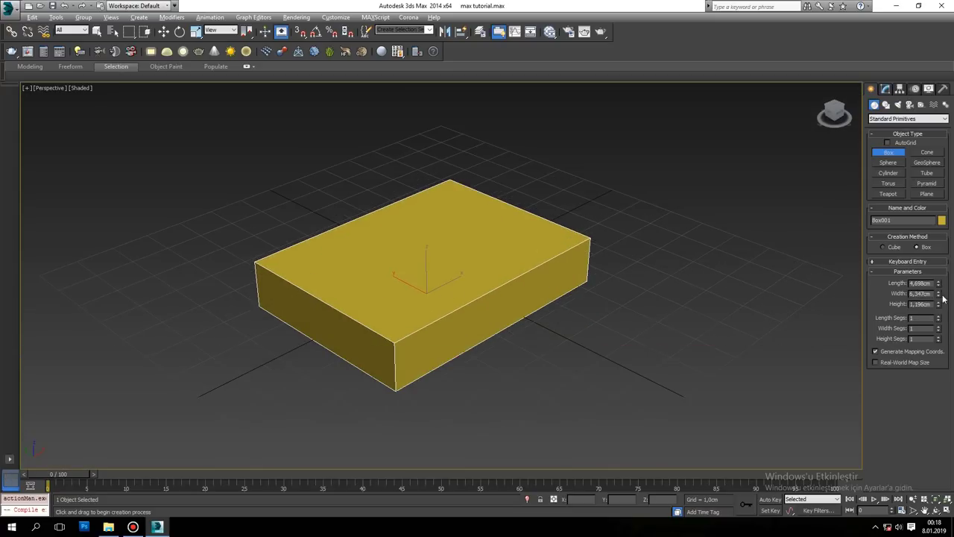
Step: Set the box's height to 300 cm, width to 900 cm and length to 900 cm
click(885, 88)
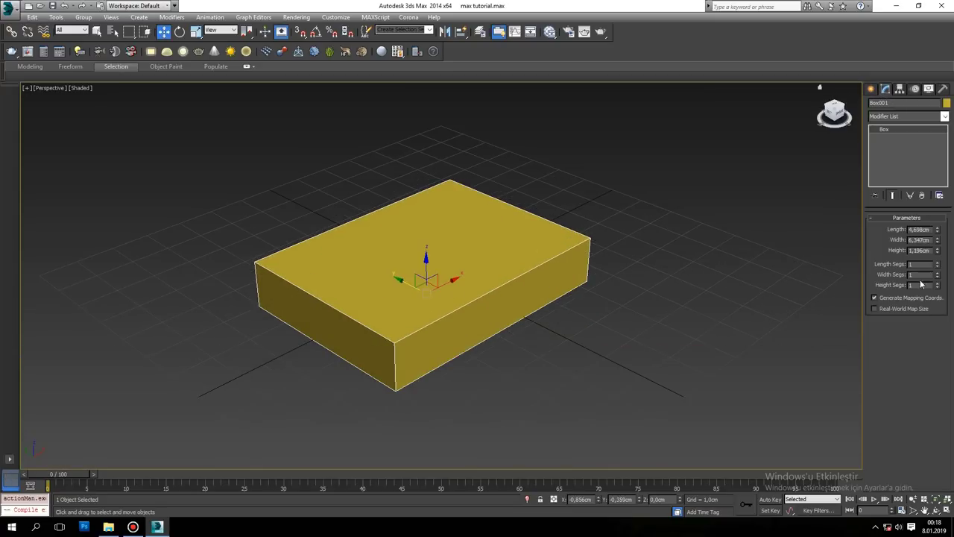
text(300)
key(Return)
click(931, 240)
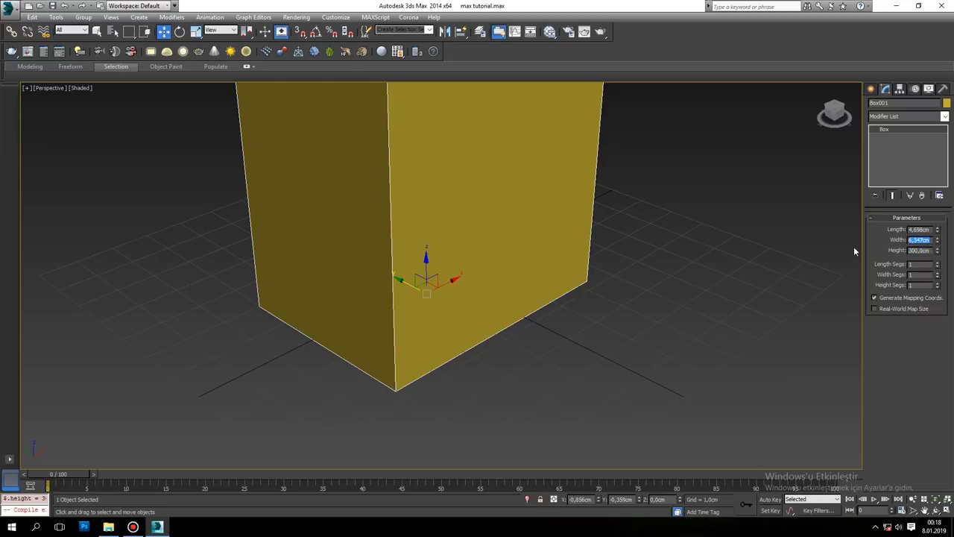
text(900)
text(4000)
key(Return)
scroll(605, 211, down, 4)
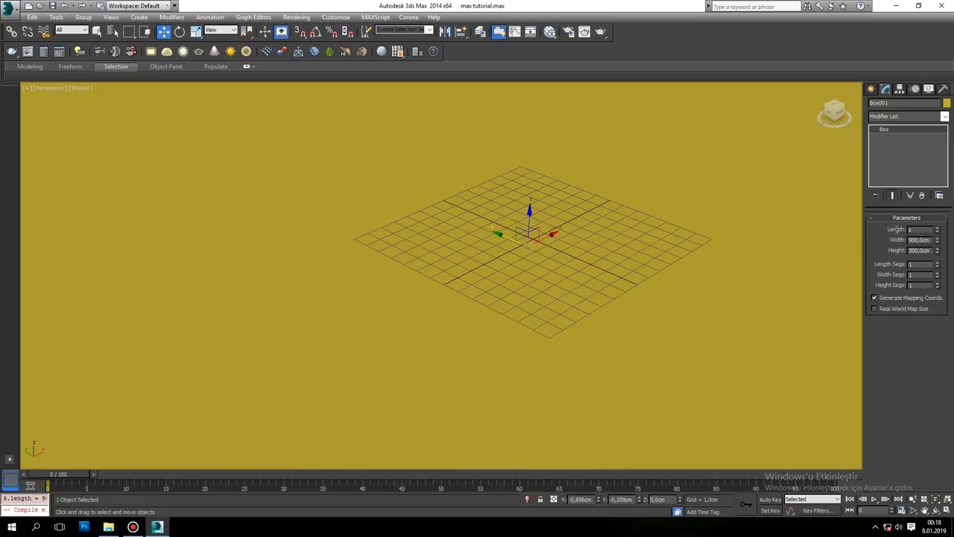
text(900)
key(Return)
scroll(479, 306, down, 5)
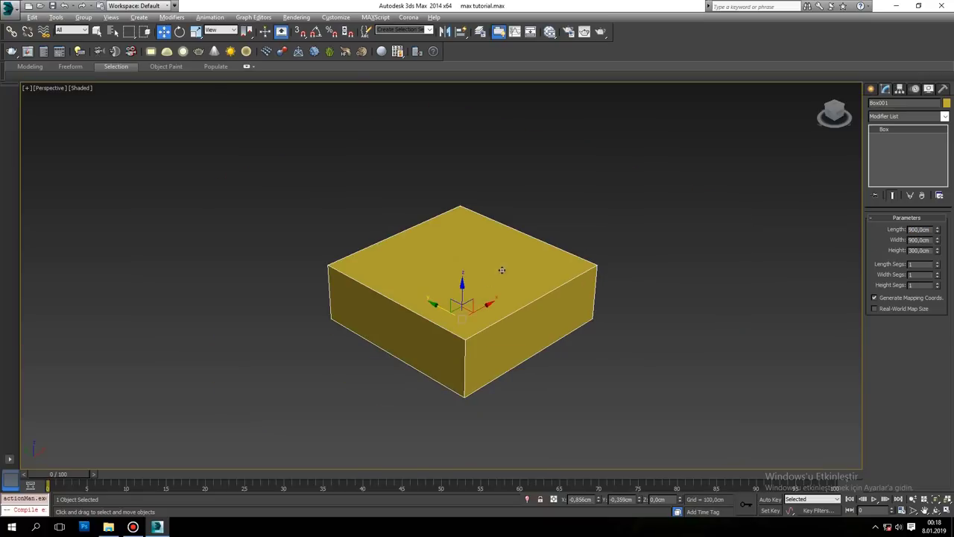
scroll(498, 282, up, 4)
scroll(497, 282, down, 2)
scroll(592, 273, down, 2)
scroll(558, 236, down, 1)
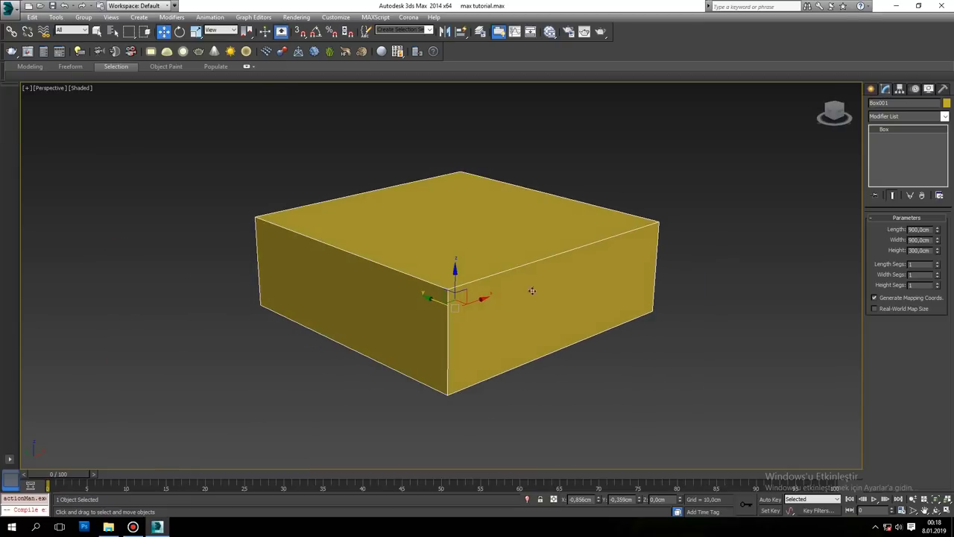
click(512, 309)
Step: Convert the box to Editable Poly and flip all face normals inward
right_click(504, 244)
click(645, 348)
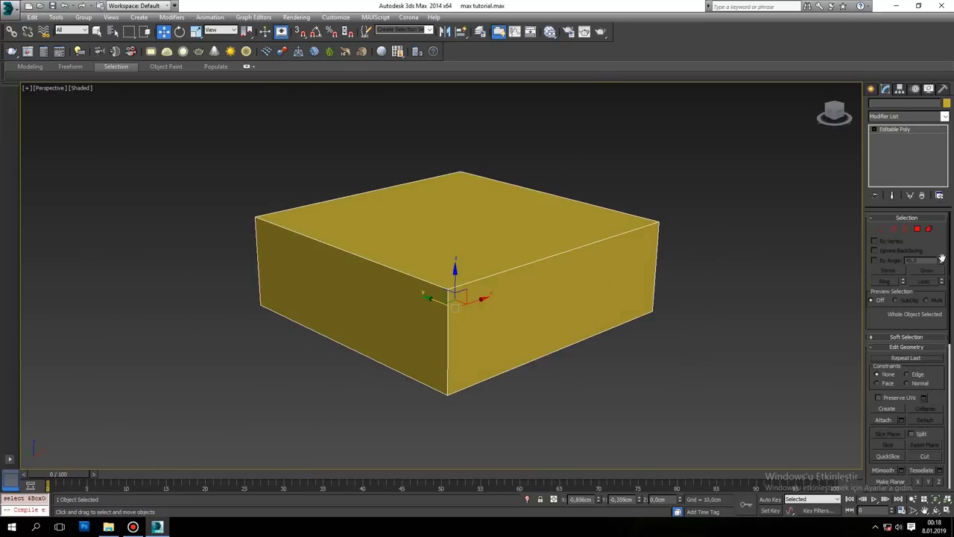
click(917, 229)
click(519, 262)
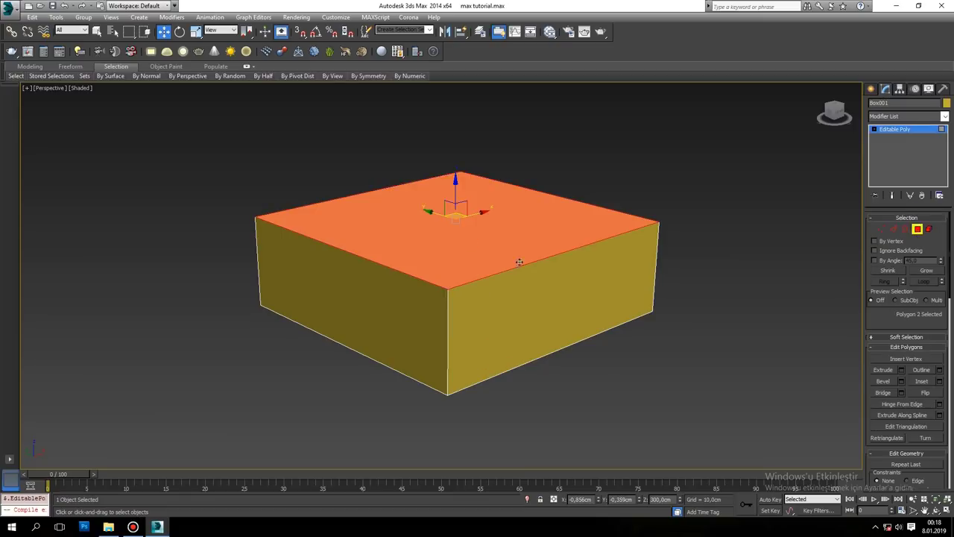
click(939, 381)
click(470, 310)
drag(221, 393, 702, 486)
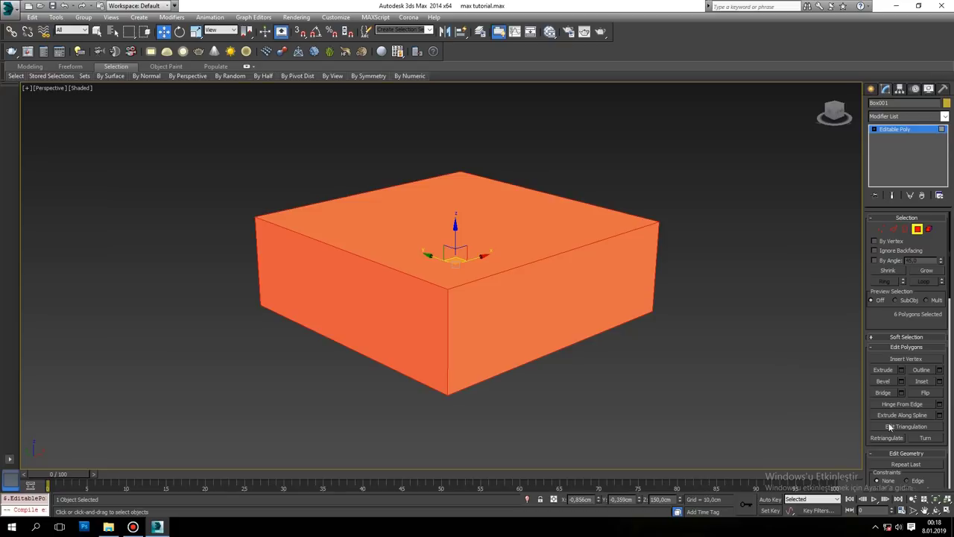
click(925, 393)
Step: Inset the top face by 3 cm
click(432, 255)
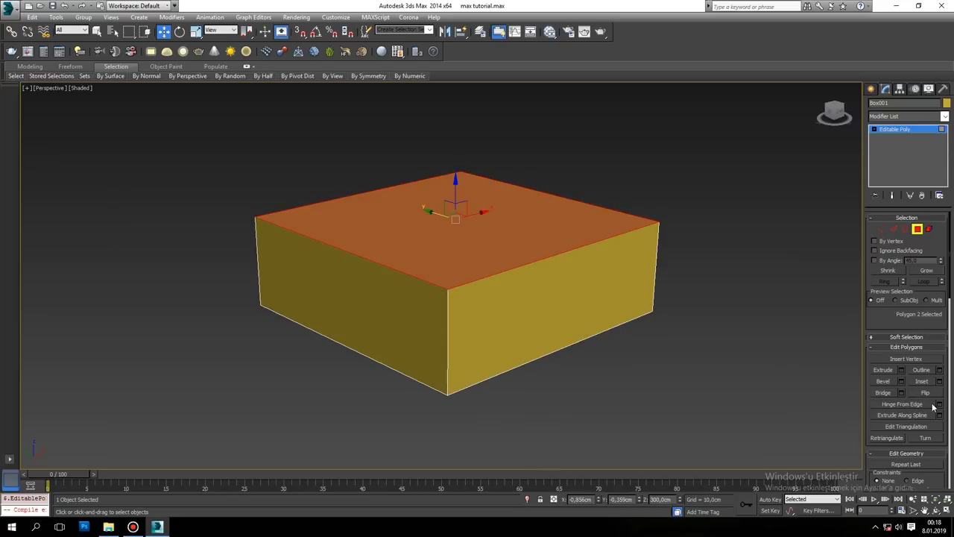
click(939, 380)
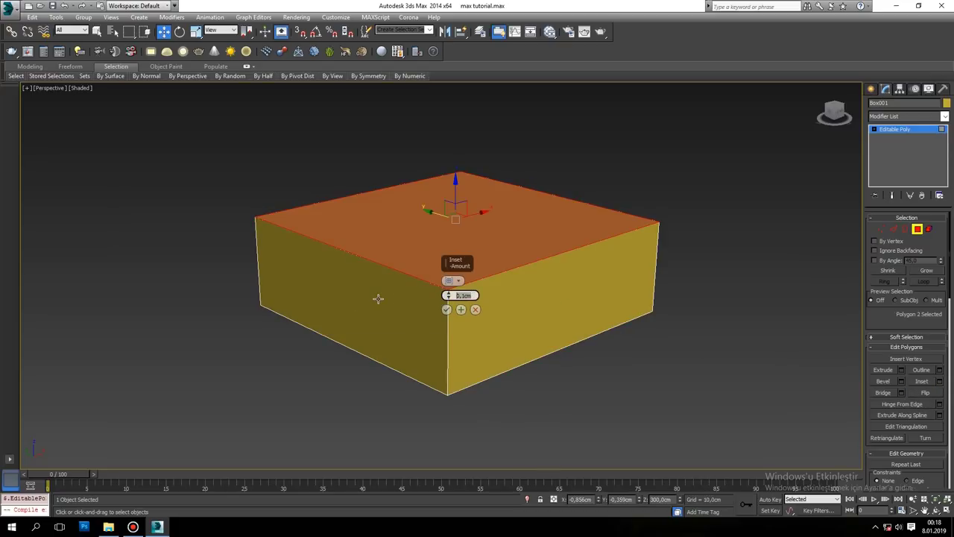
text(3)
key(Return)
click(446, 310)
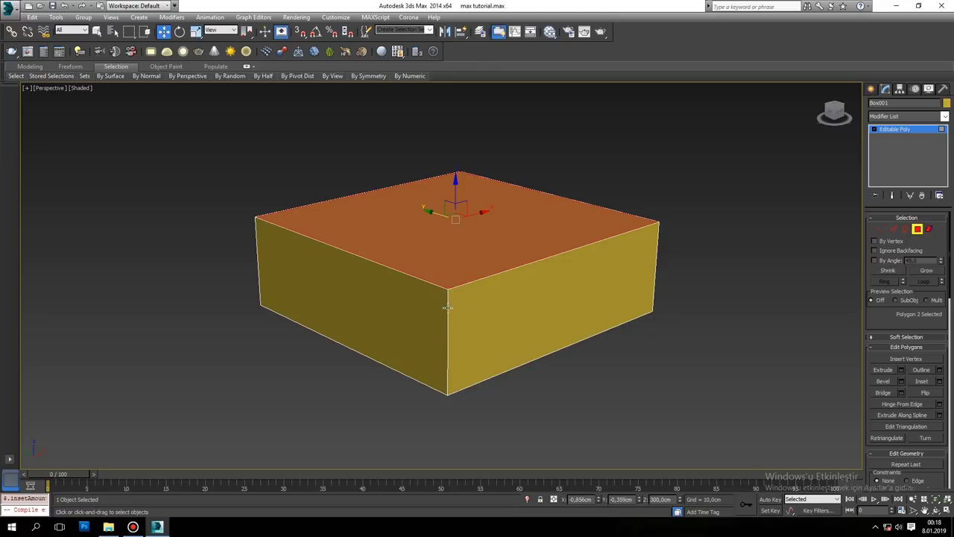
Step: Extrude the inset top face by 20 cm
click(900, 371)
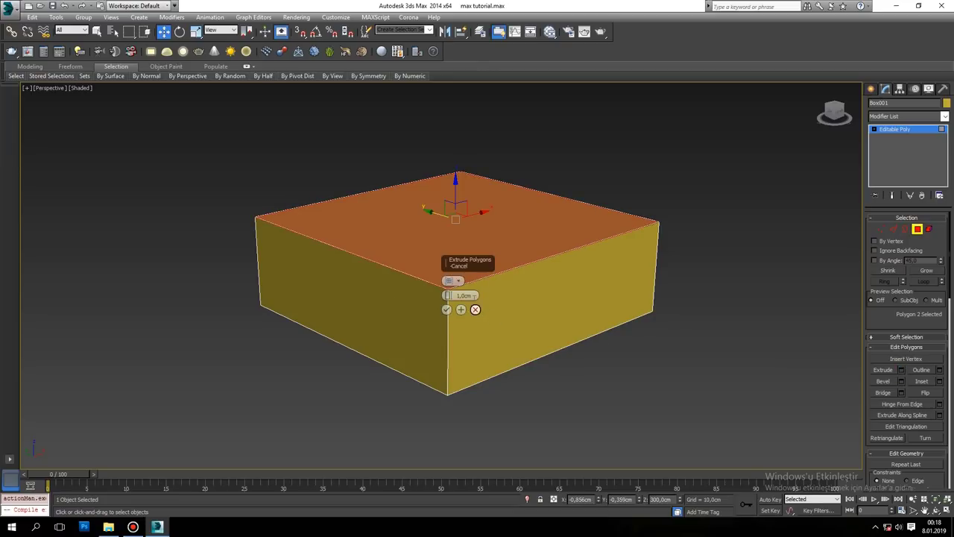
drag(447, 318, 495, 403)
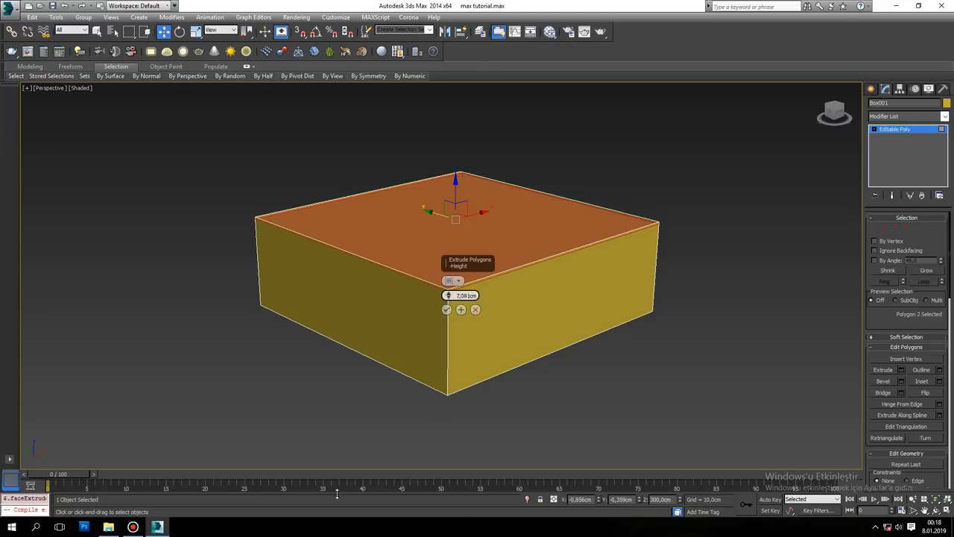
double_click(464, 295)
text(20)
key(Return)
click(445, 310)
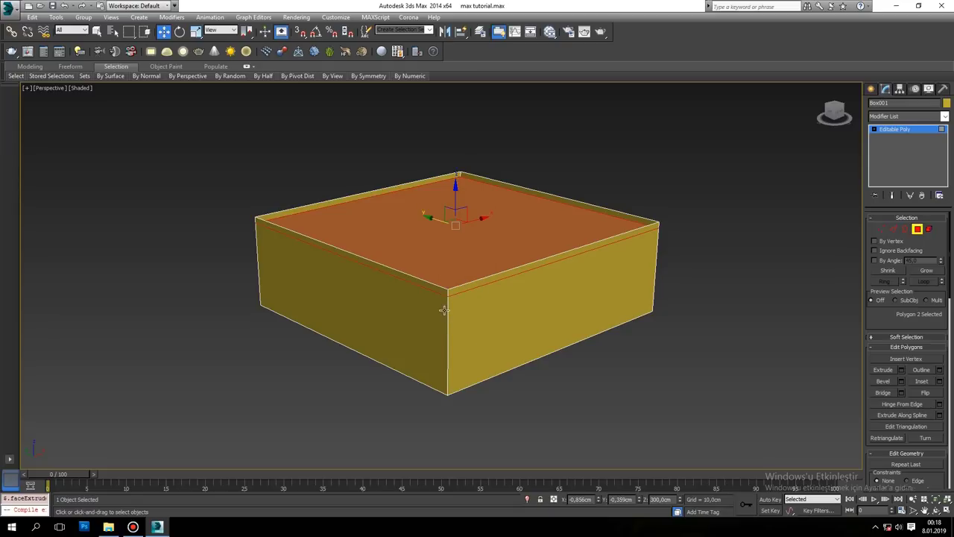
Step: Inset the right front wall face by 25 cm and delete its centre to open the wall
mouse_move(447, 312)
alt+middle_down()
mouse_move(509, 270)
mouse_move(518, 292)
alt+middle_up()
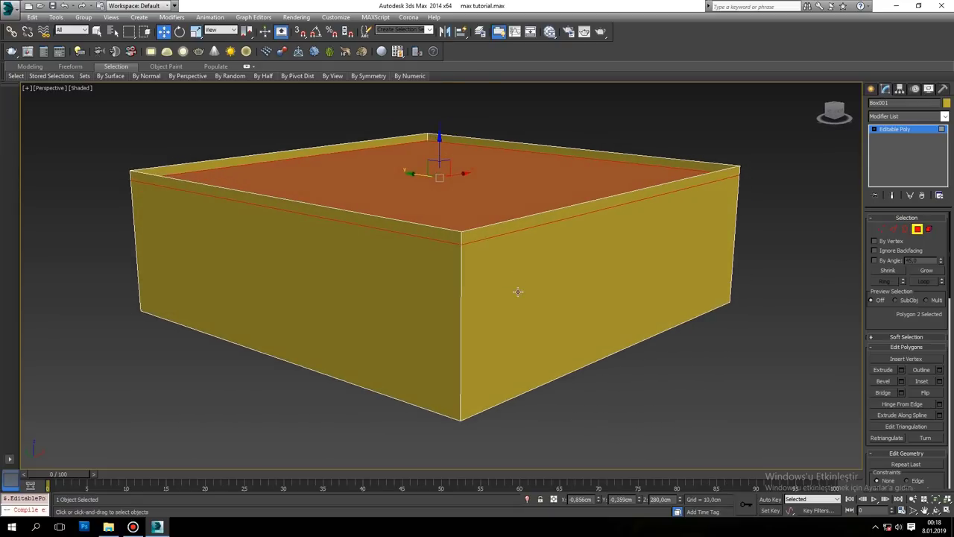
click(512, 274)
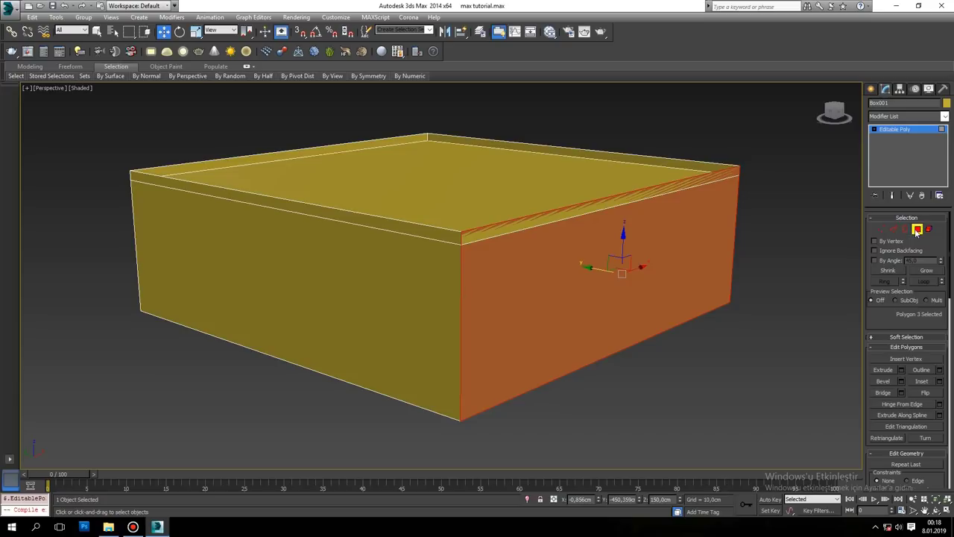
click(938, 381)
mouse_move(448, 296)
mouse_down()
mouse_move(412, 88)
mouse_move(447, 295)
mouse_up()
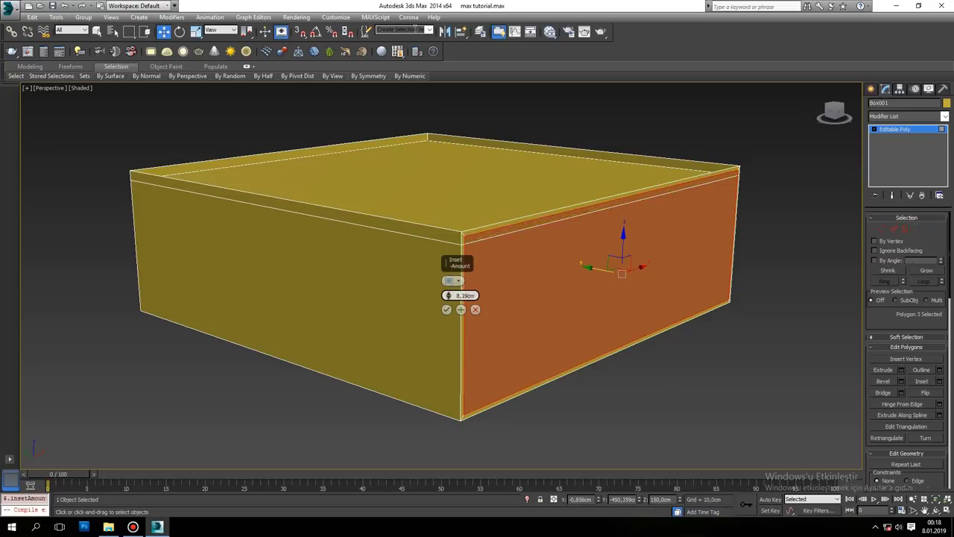
text(2)
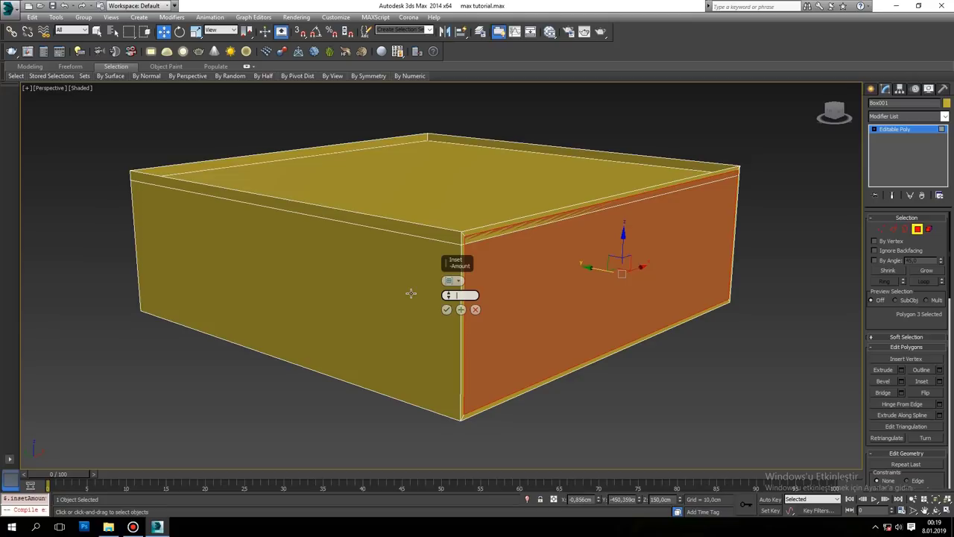
text(25)
key(Return)
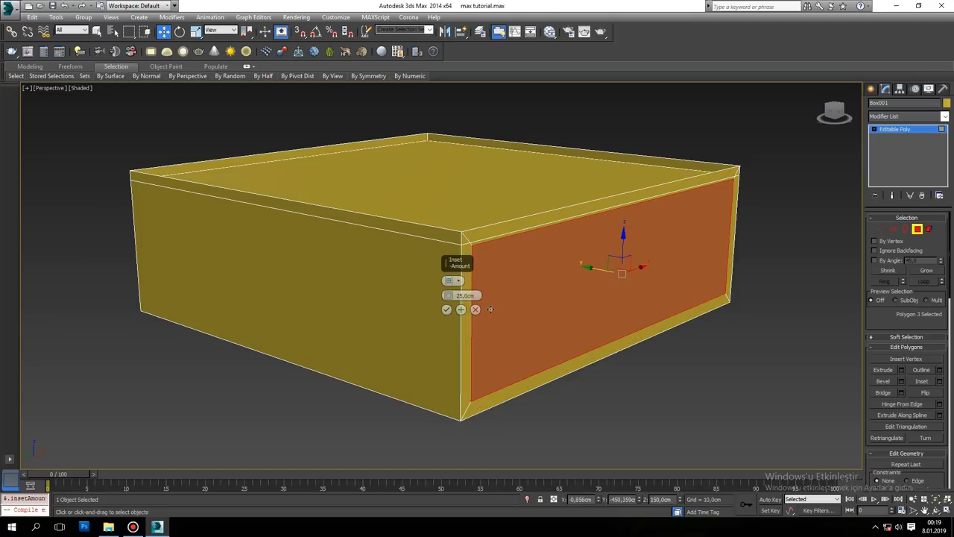
click(446, 309)
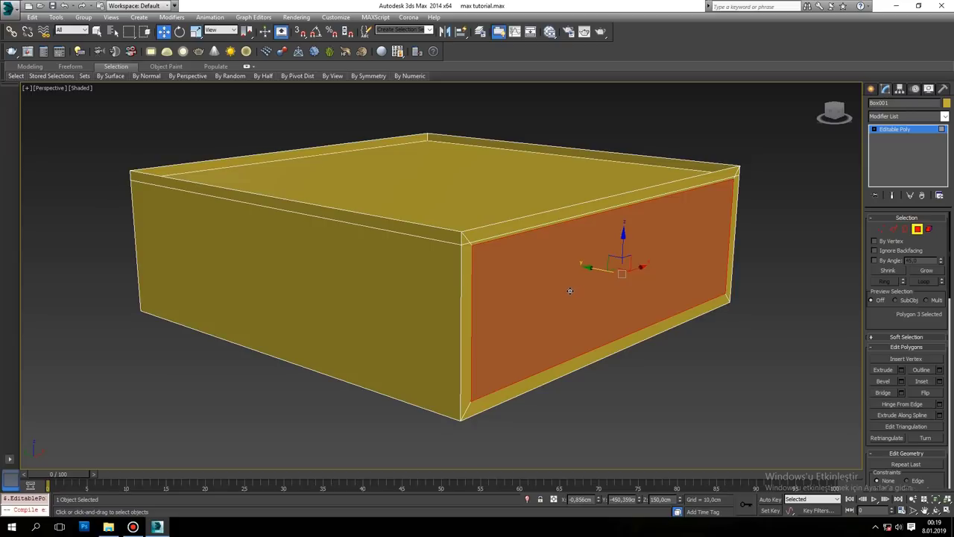
key(Delete)
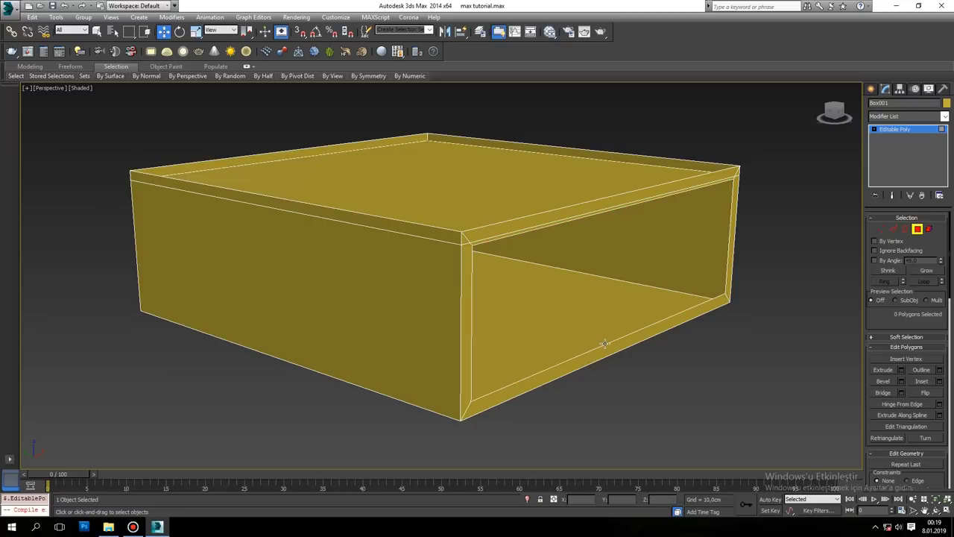
Step: Select the opening's top edge and raise it slightly along Z
click(893, 229)
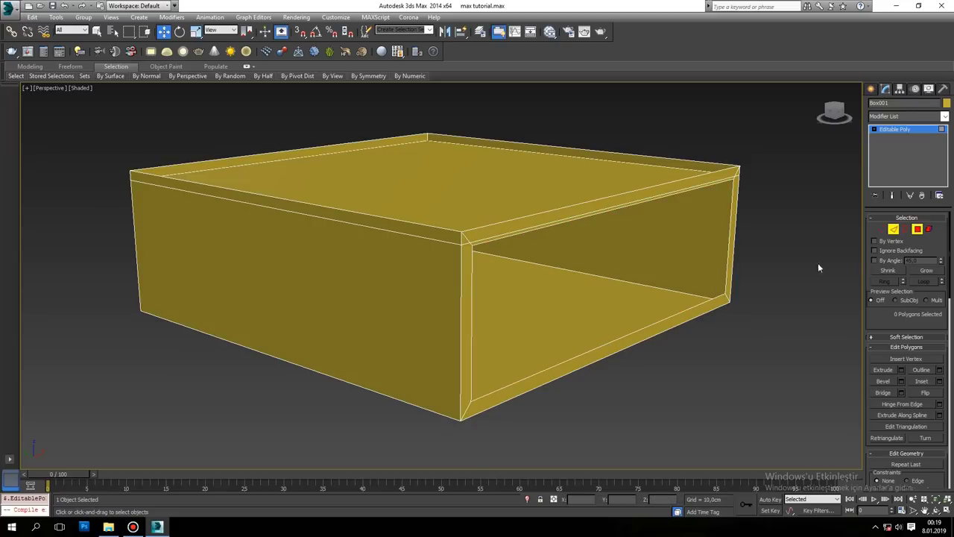
click(575, 354)
scroll(581, 366, up, 5)
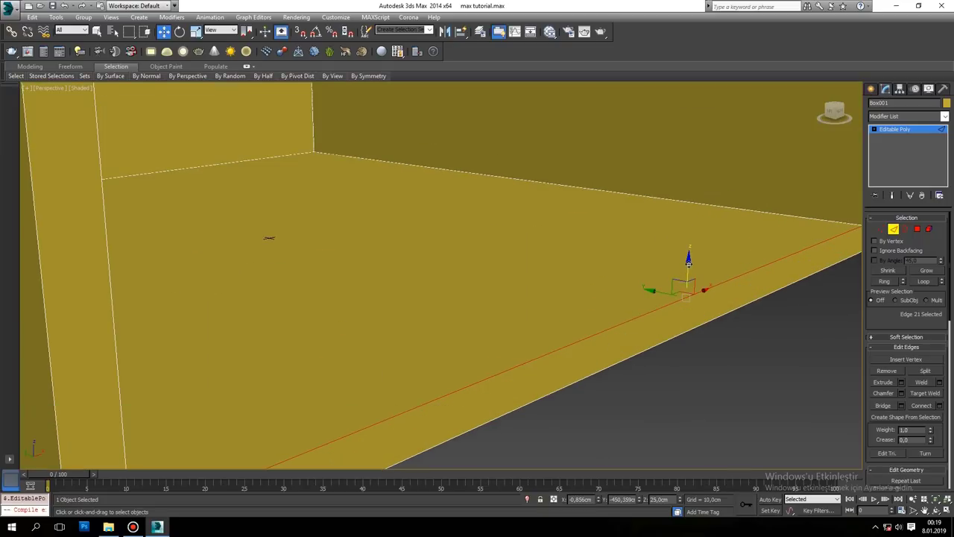
scroll(684, 293, down, 8)
alt+middle_drag(684, 293, 581, 243)
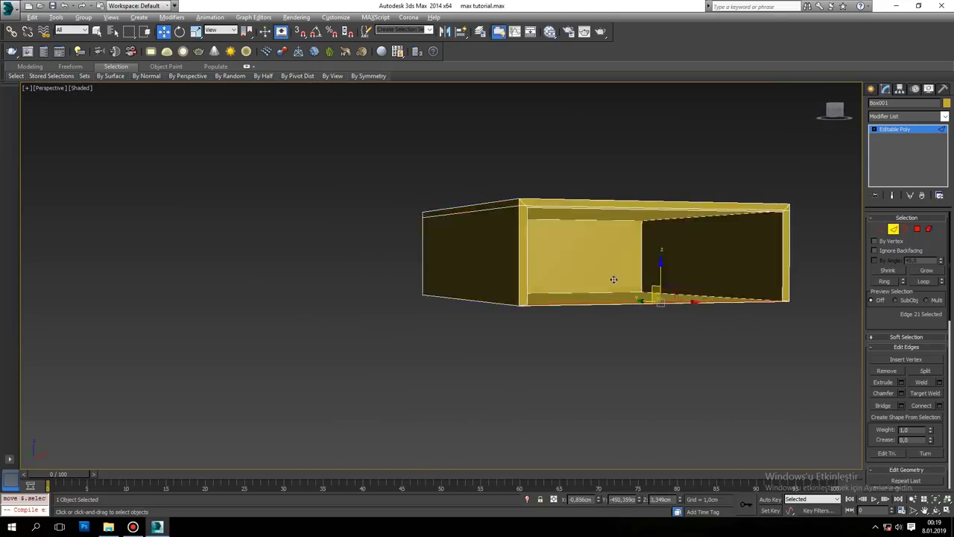
scroll(584, 237, up, 2)
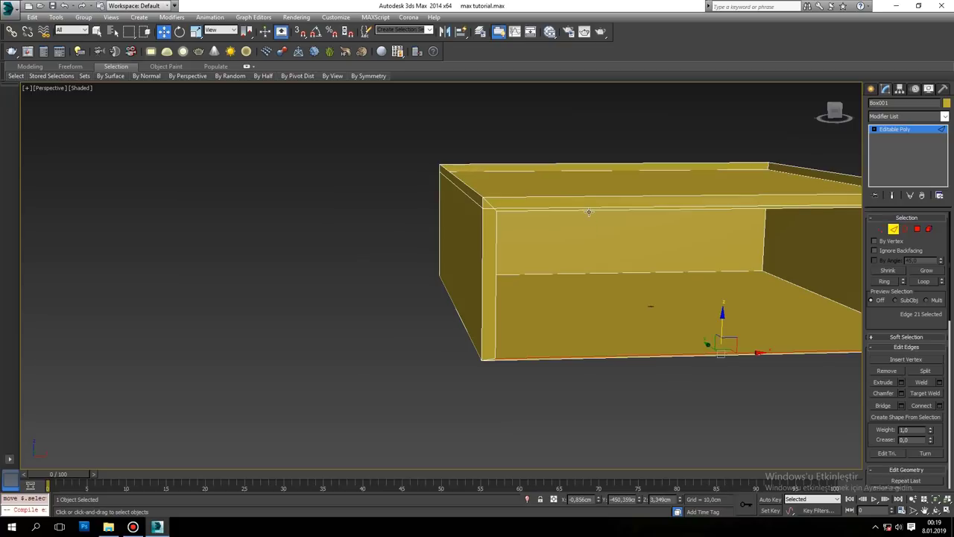
click(618, 207)
scroll(606, 196, up, 2)
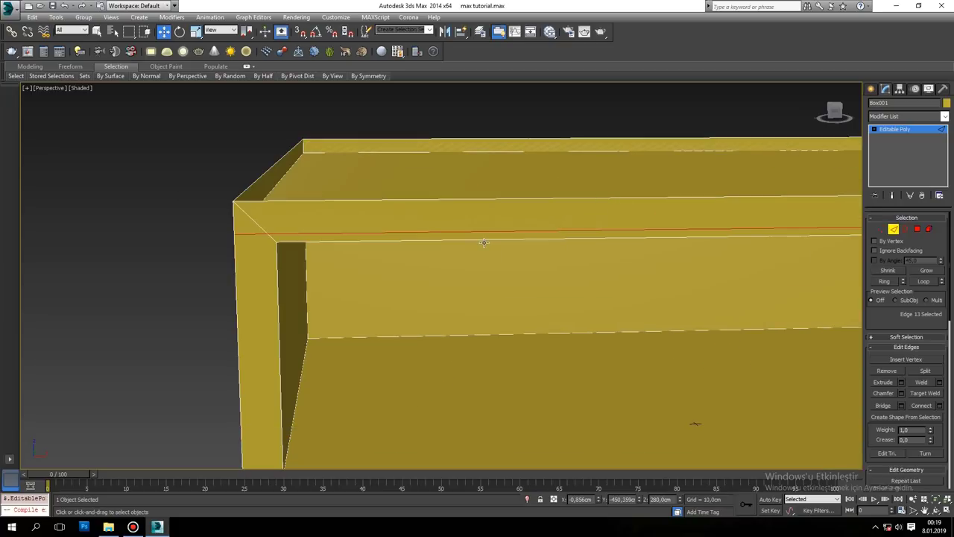
click(485, 237)
mouse_move(494, 256)
alt+middle_down()
mouse_move(679, 244)
mouse_move(691, 216)
alt+middle_up()
scroll(604, 243, down, 2)
drag(692, 215, 686, 205)
Step: Shift-drag the opening's border outward about 7.75 cm to form a protruding lip
click(905, 229)
click(806, 240)
scroll(806, 240, down, 2)
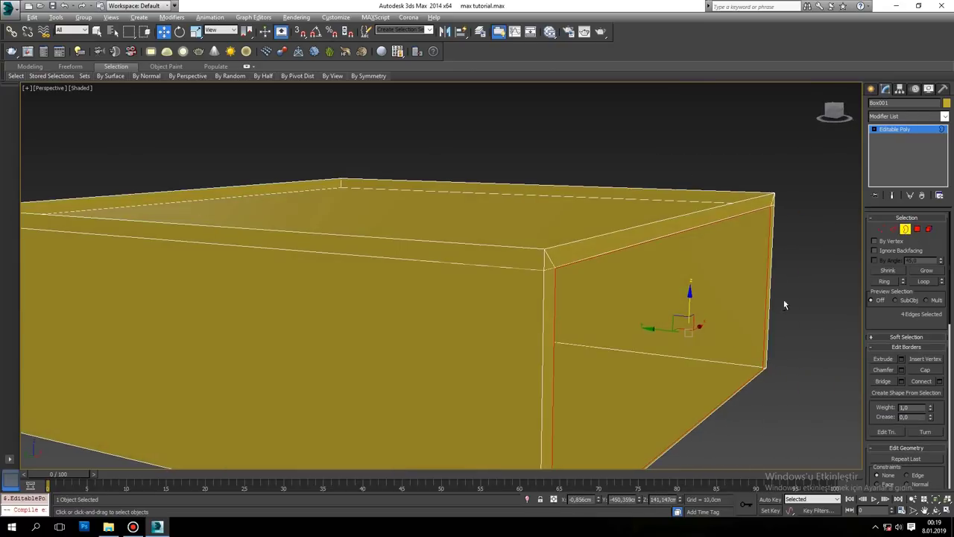
shift+drag(659, 287, 671, 292)
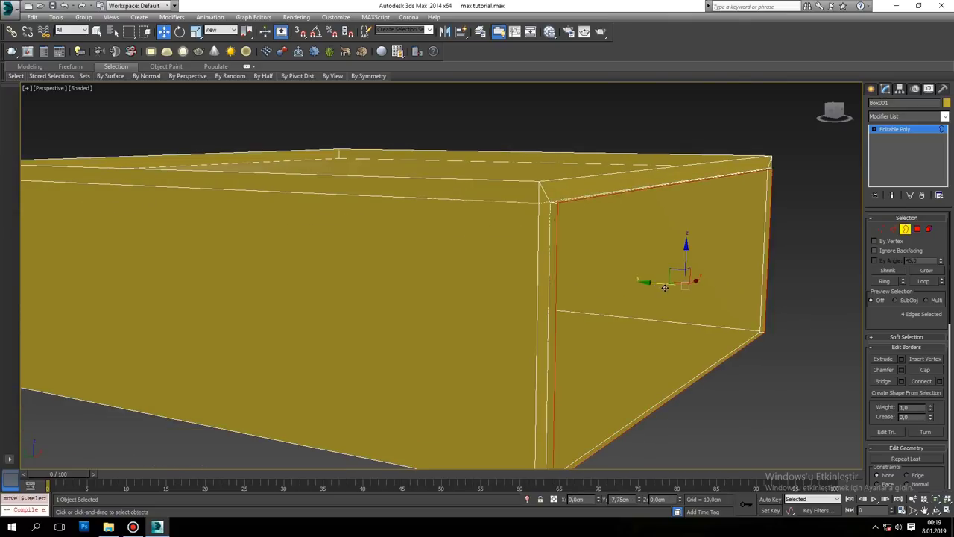
scroll(656, 305, down, 3)
mouse_move(652, 308)
alt+middle_down()
mouse_move(619, 321)
mouse_move(628, 328)
alt+middle_up()
click(918, 228)
click(680, 293)
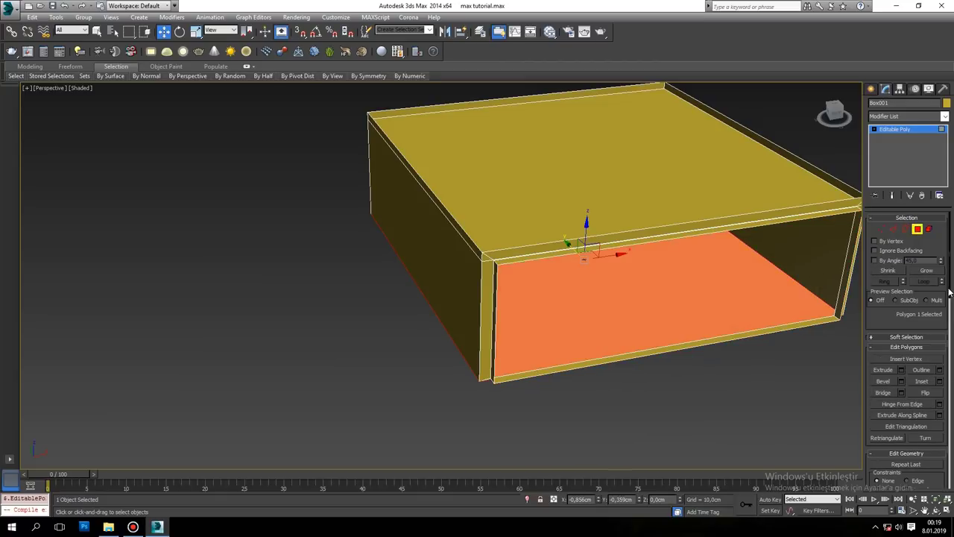
Step: Detach the selected inner floor face from the room box as a separate object
drag(951, 304, 950, 365)
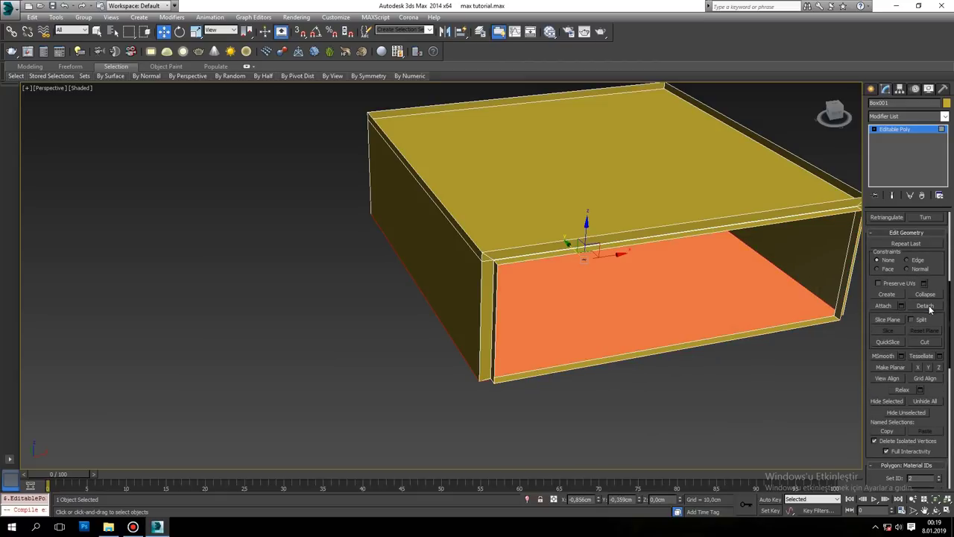
click(925, 306)
click(510, 268)
alt+middle_drag(629, 365, 658, 338)
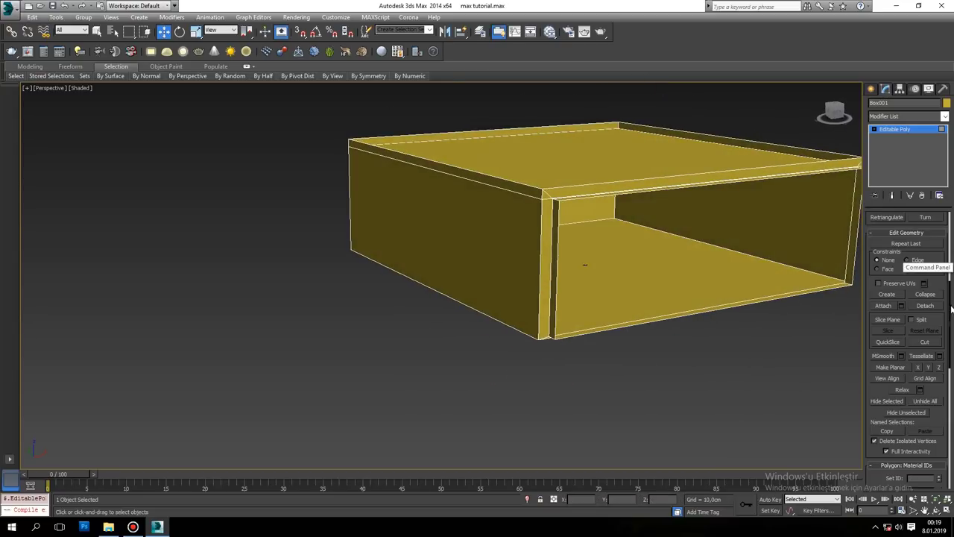
drag(950, 310, 944, 221)
Step: Cap the open side with a new face and detach it as Object002
click(904, 228)
click(796, 293)
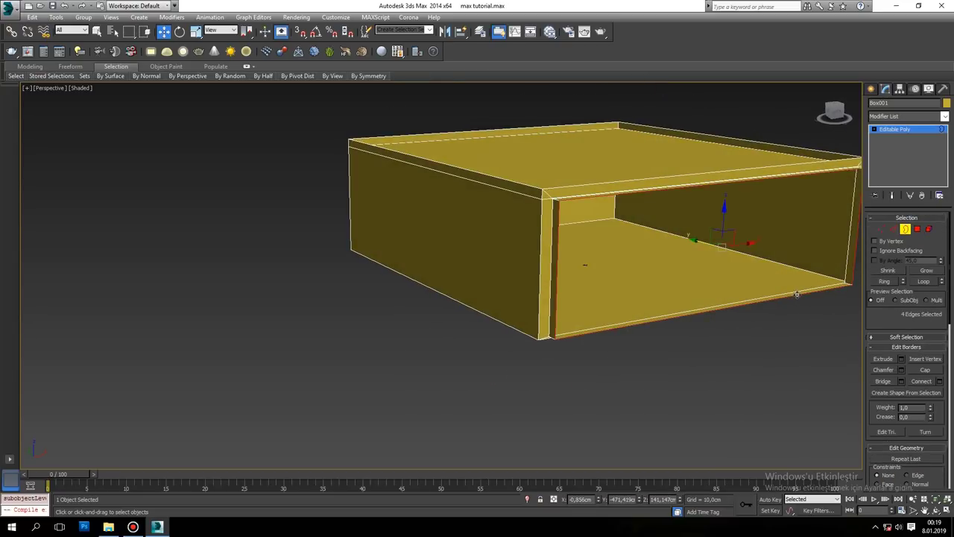
click(924, 370)
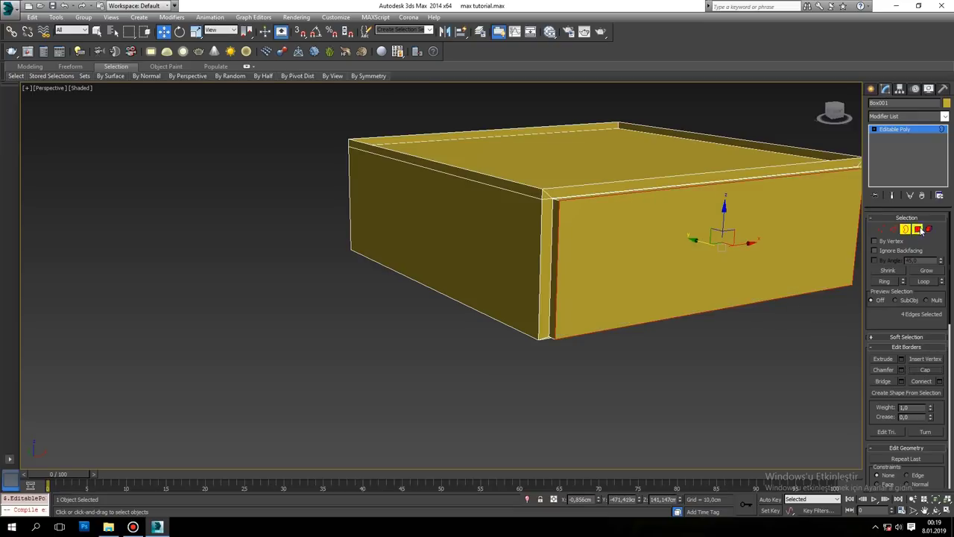
click(916, 228)
scroll(932, 376, down, 3)
scroll(936, 362, down, 2)
click(924, 363)
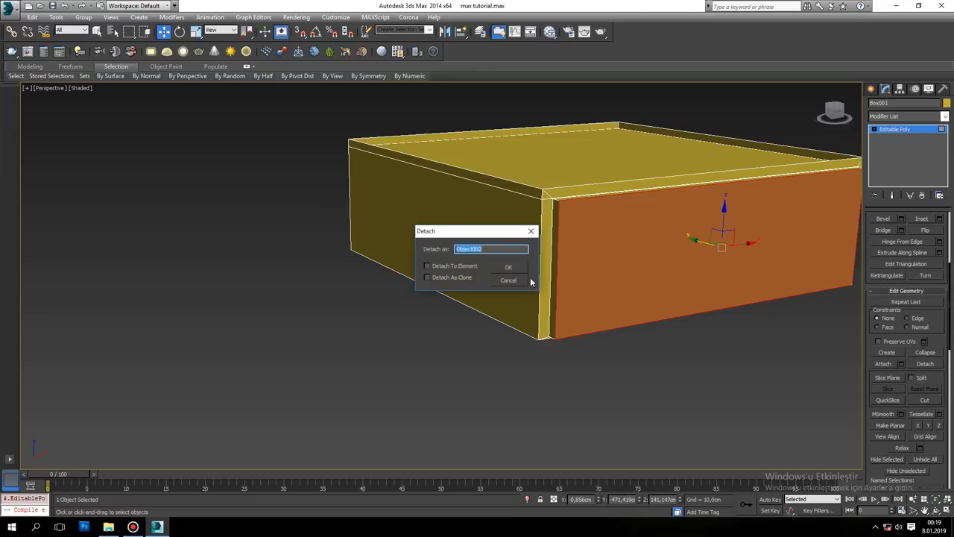
click(515, 267)
click(871, 89)
click(757, 199)
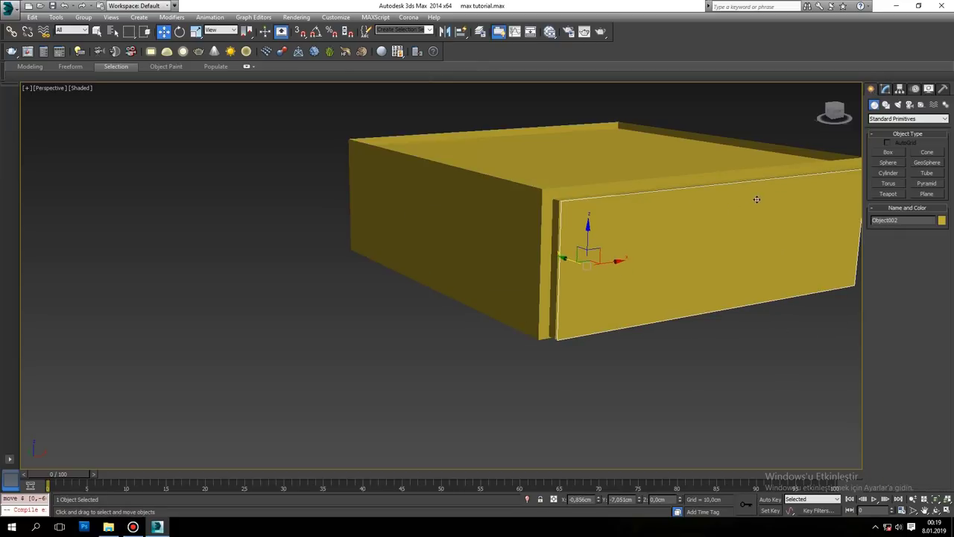
Step: Select Object002's vertices edge by edge and nudge the right-edge vertices slightly right
click(885, 89)
click(904, 228)
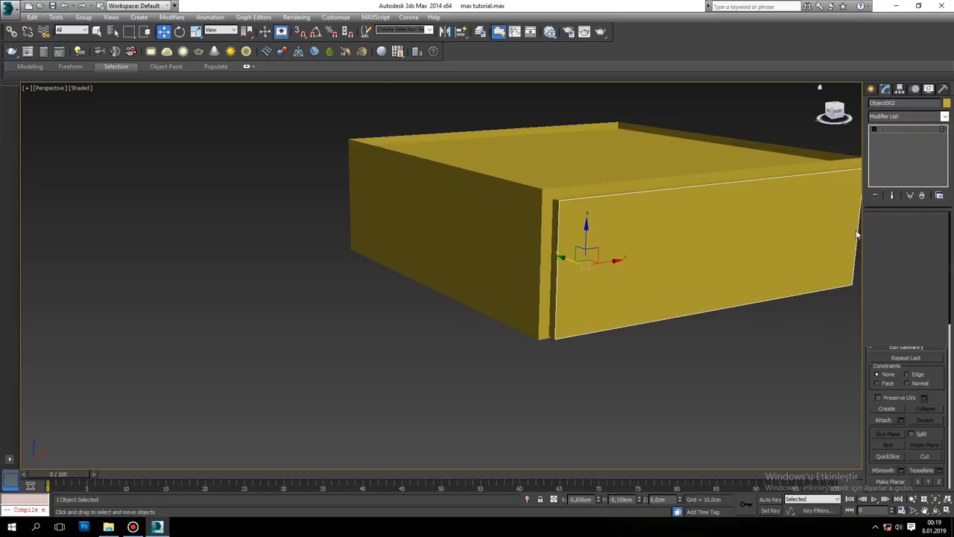
key(1)
scroll(790, 231, down, 3)
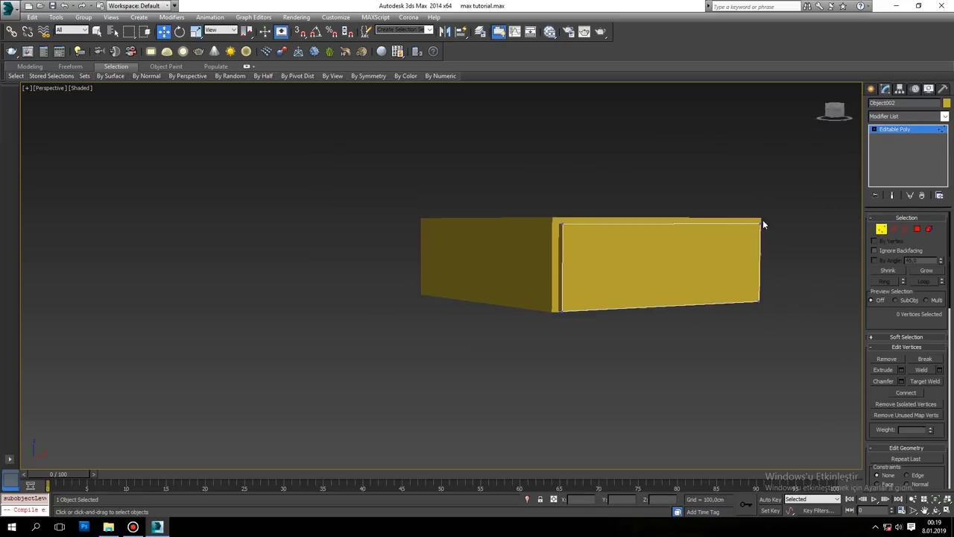
drag(540, 255, 539, 254)
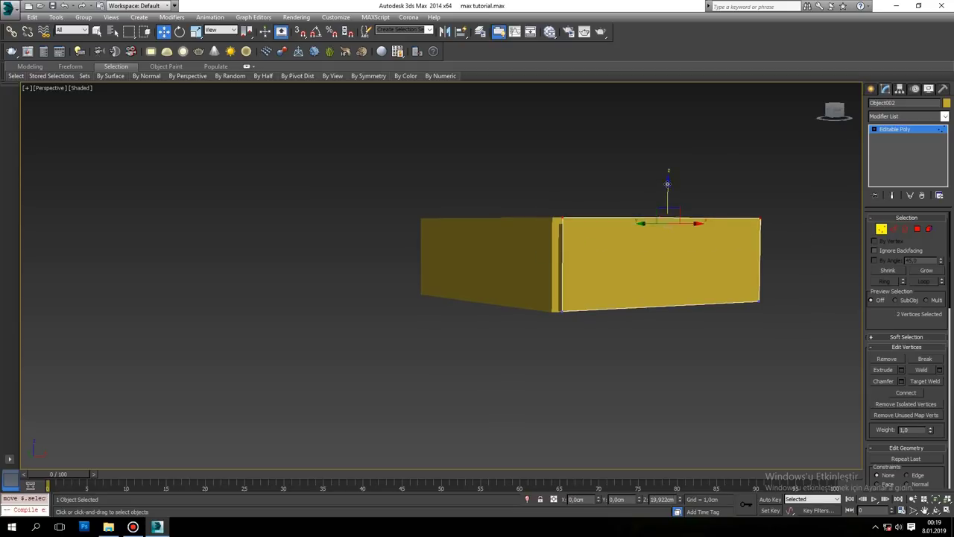
drag(771, 328, 551, 298)
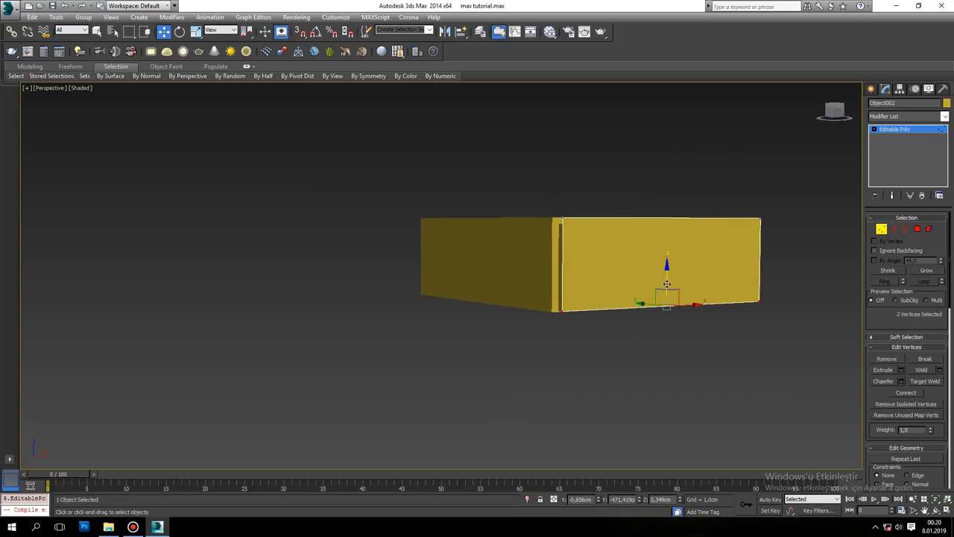
drag(782, 201, 746, 317)
drag(778, 259, 783, 259)
drag(577, 201, 533, 312)
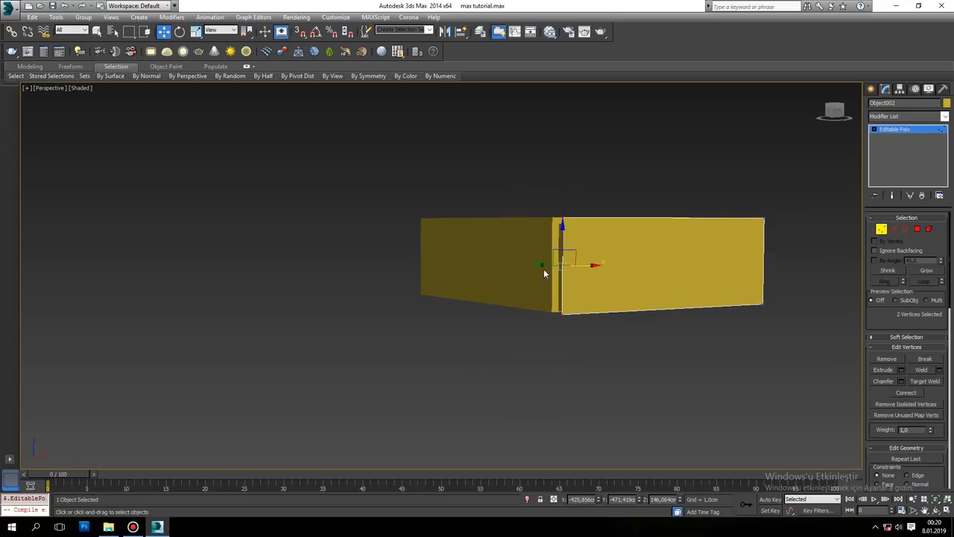
mouse_move(564, 260)
alt+middle_down()
mouse_move(623, 322)
mouse_move(594, 288)
mouse_move(658, 296)
mouse_move(593, 311)
alt+middle_up()
Step: Check the panel's alignment with the room box in Top view
key(t)
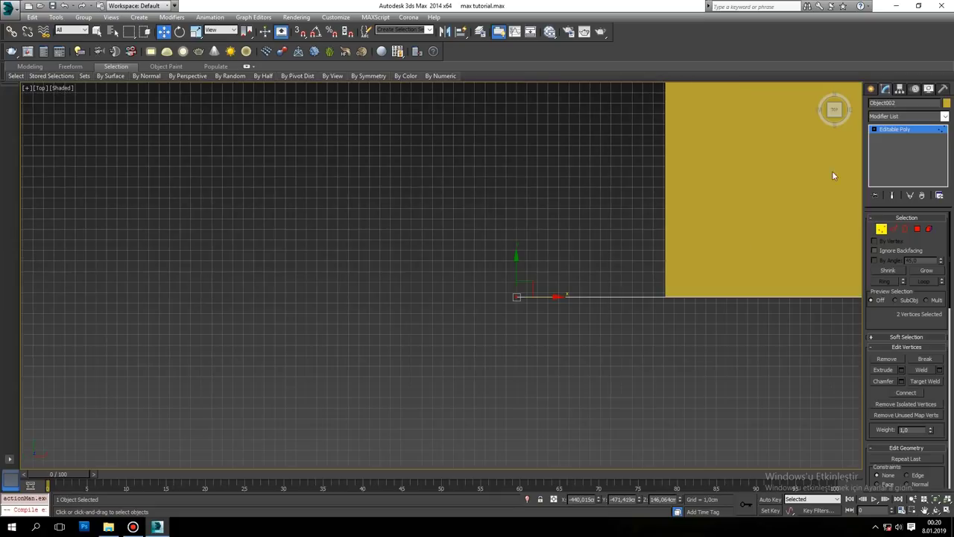
scroll(599, 257, down, 3)
scroll(515, 313, up, 4)
mouse_move(515, 313)
middle_down()
mouse_move(515, 295)
mouse_move(465, 309)
middle_up()
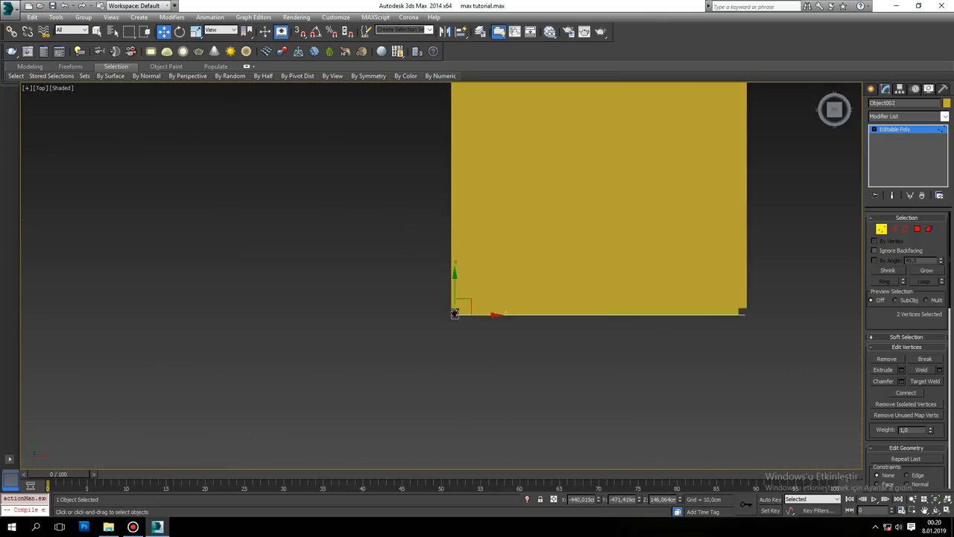
scroll(465, 309, down, 3)
scroll(493, 298, down, 2)
key(F3)
key(F3)
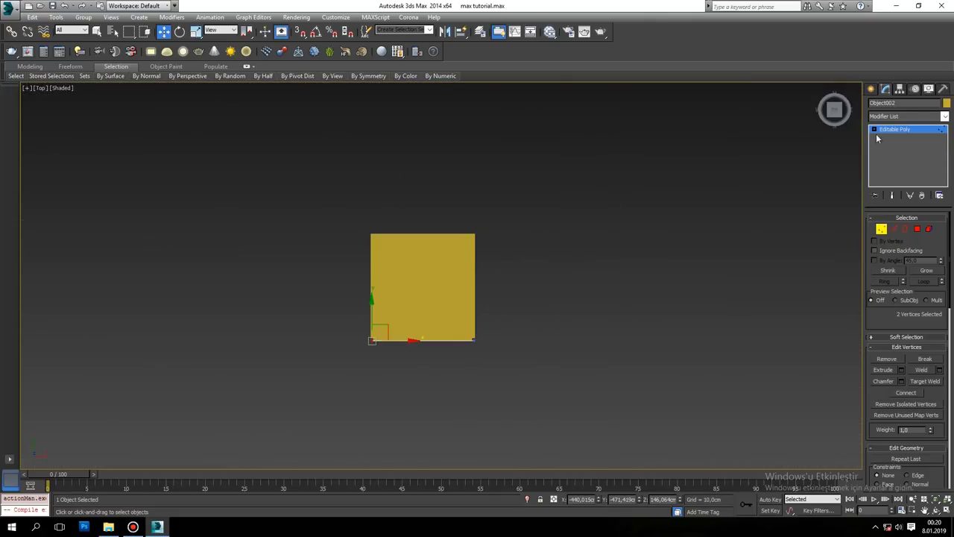
click(876, 89)
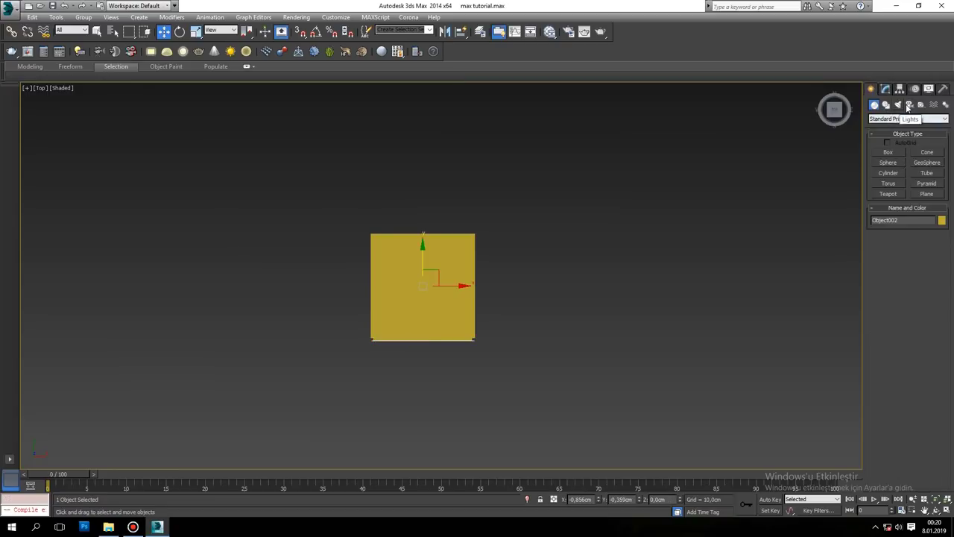
Step: Place a target camera inside the room and look through Camera001
click(909, 104)
click(887, 152)
mouse_move(373, 232)
mouse_down()
mouse_move(420, 310)
mouse_move(459, 321)
mouse_up()
key(c)
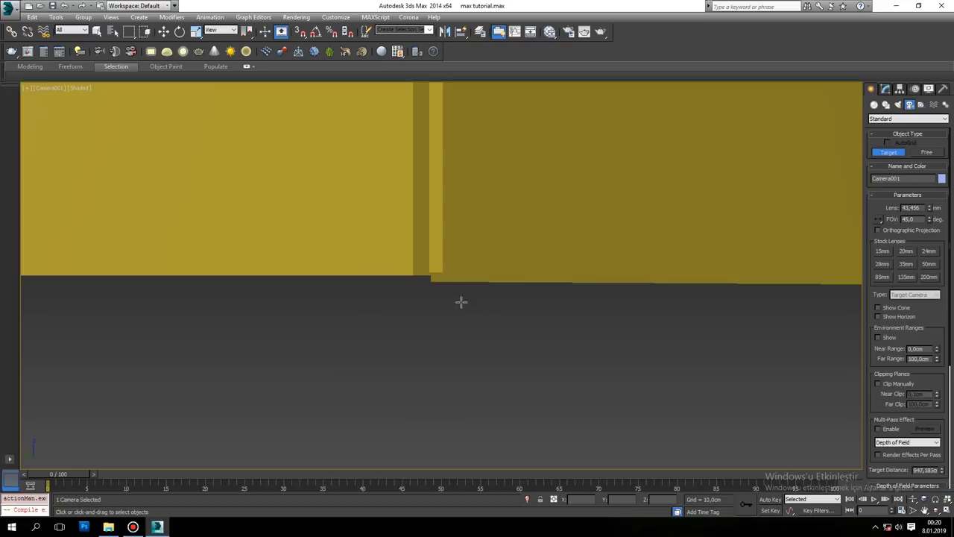
mouse_move(465, 298)
middle_down()
mouse_move(477, 381)
mouse_move(491, 367)
middle_up()
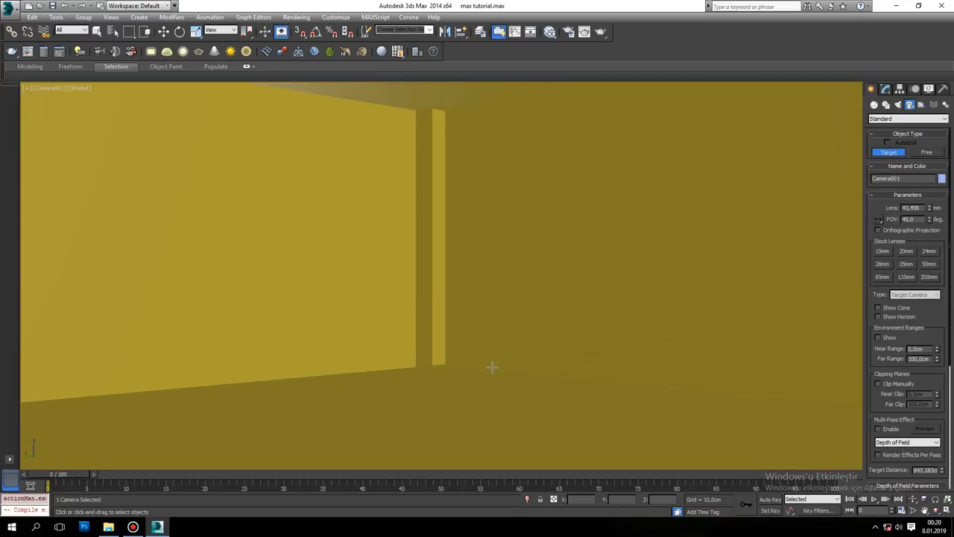
Step: Select Box001, orbit the camera toward the interior corner, then return to Perspective view
click(879, 150)
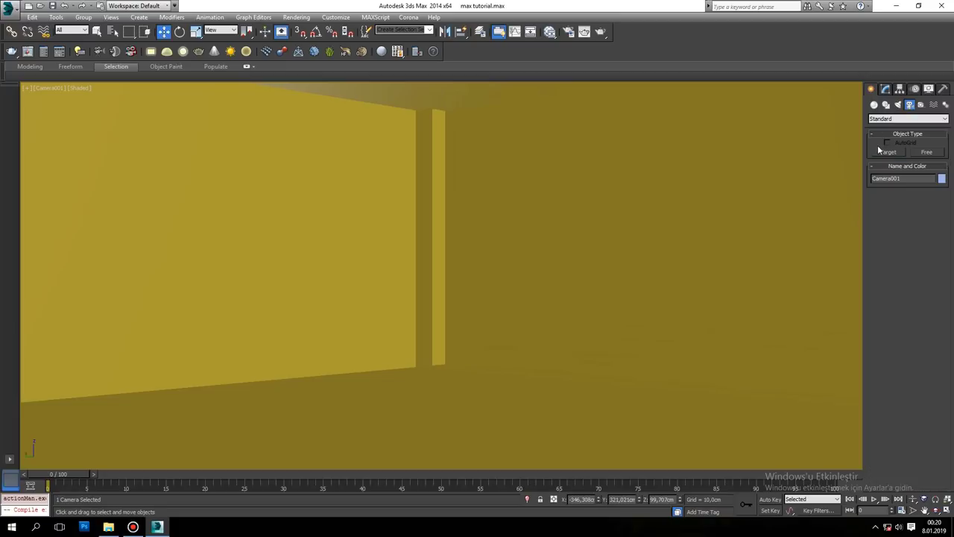
click(352, 261)
click(936, 509)
drag(557, 385, 559, 388)
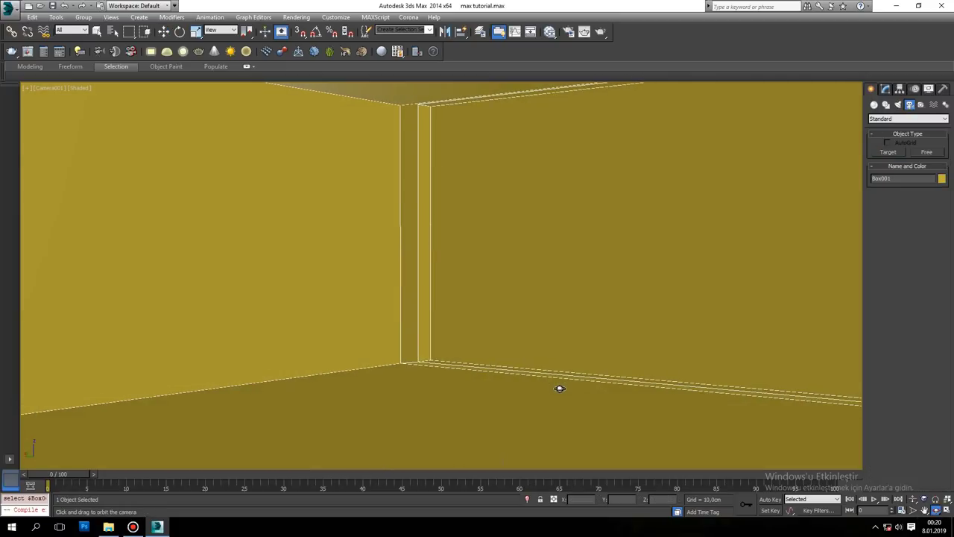
key(p)
scroll(485, 377, down, 5)
scroll(536, 383, up, 3)
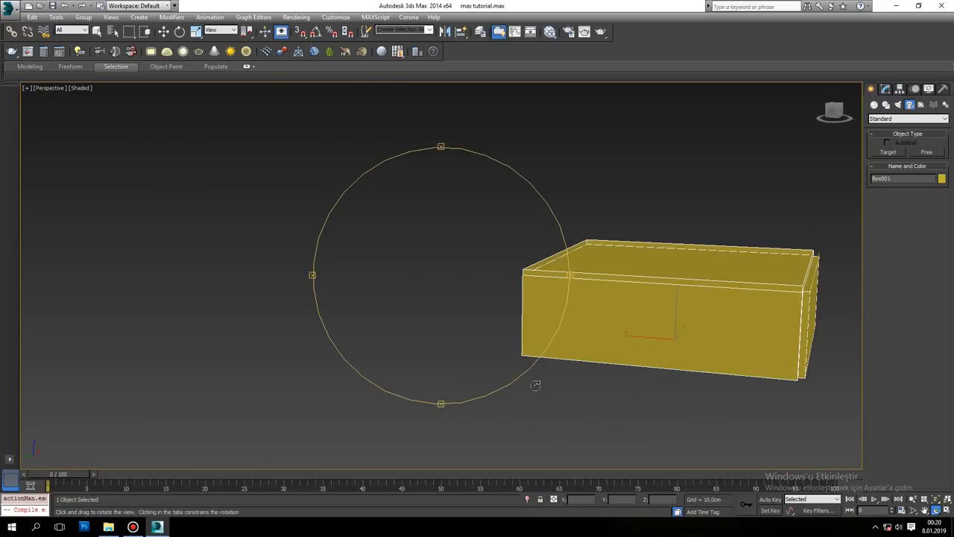
Step: Select all the room objects and briefly open the material editor
drag(536, 383, 521, 379)
key(w)
drag(708, 217, 389, 414)
key(m)
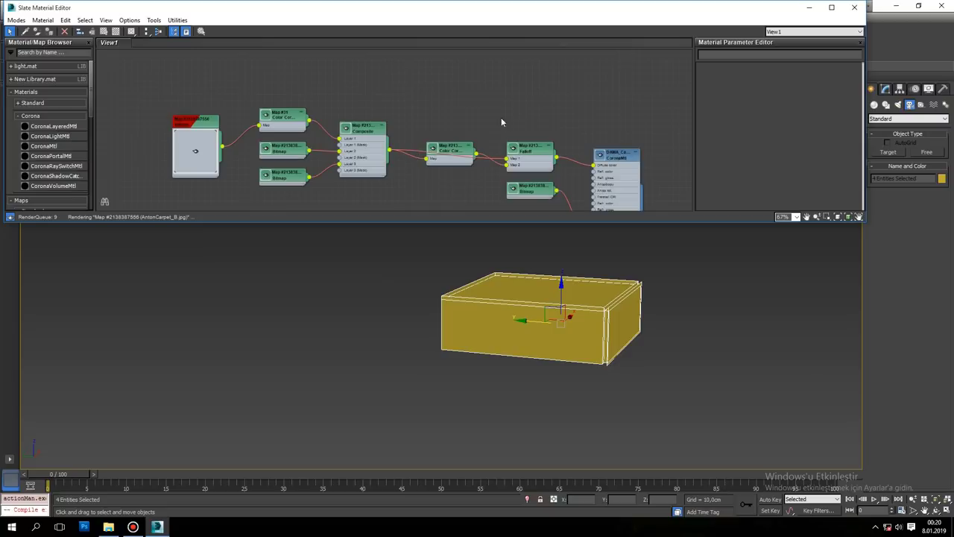
scroll(566, 118, down, 10)
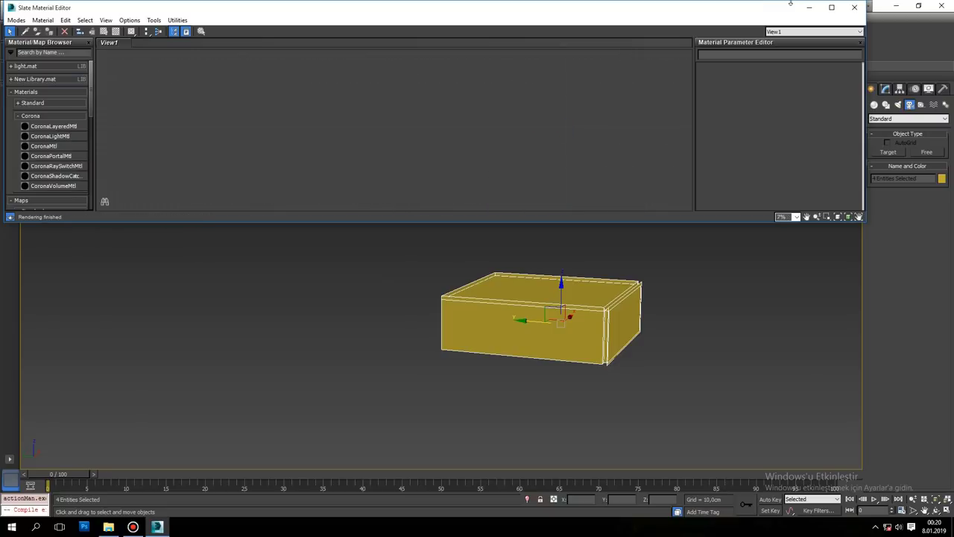
click(854, 7)
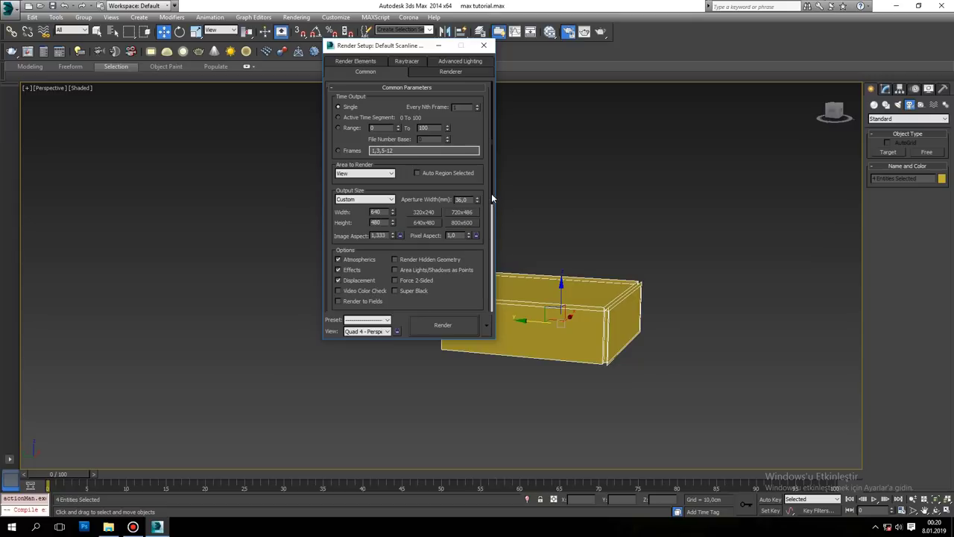
Step: Assign Corona 1.6 as the production renderer in Render Setup
scroll(491, 312, down, 4)
scroll(462, 305, down, 2)
scroll(447, 246, down, 2)
click(463, 263)
double_click(401, 129)
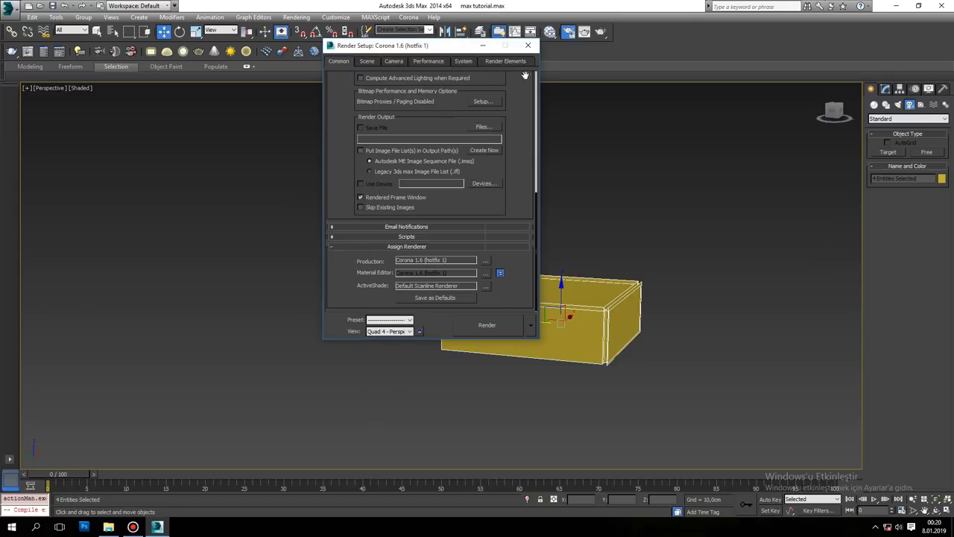
click(528, 46)
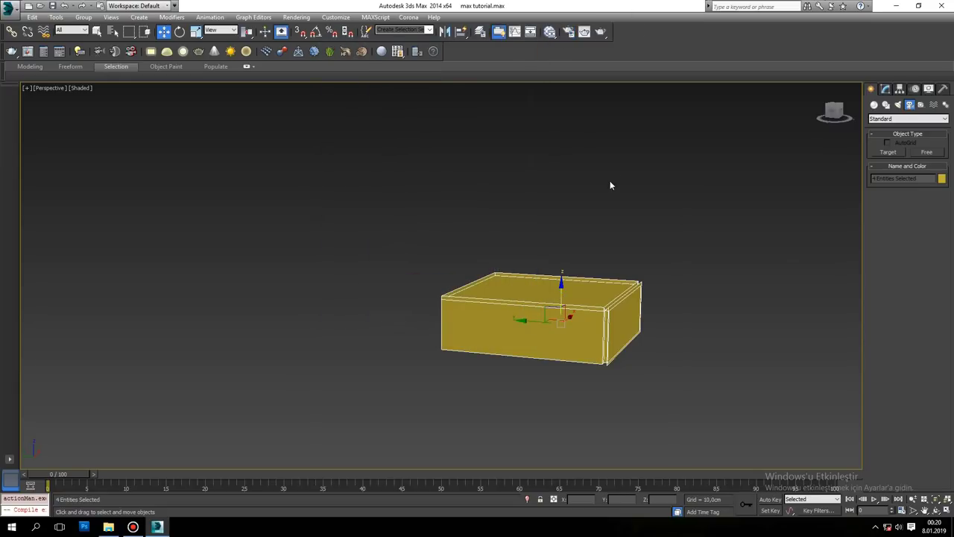
Step: Apply a new grey CoronaMtl material to the selected room objects
key(m)
drag(44, 146, 292, 135)
double_click(304, 112)
click(48, 31)
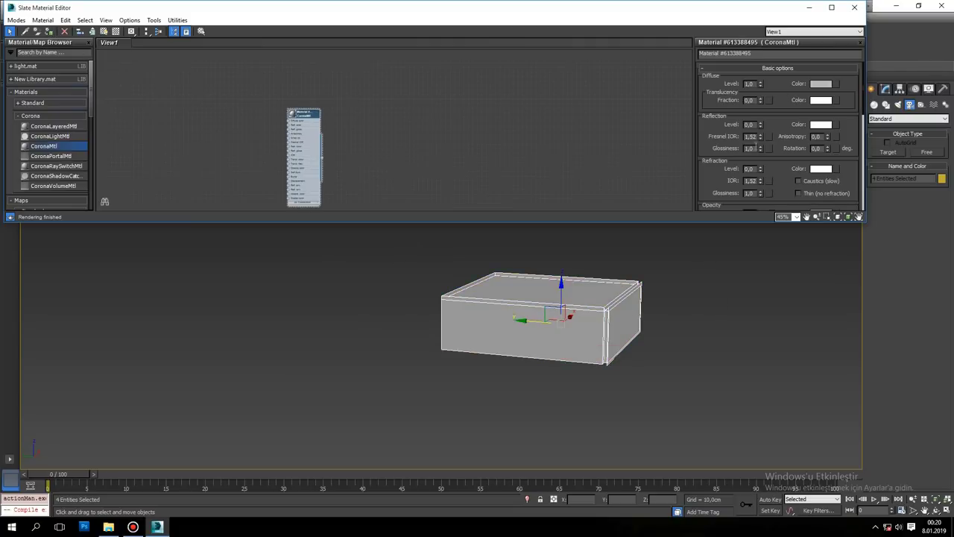
click(854, 7)
Step: Slide Object002 about 383 cm along X, away from the room box
scroll(645, 320, up, 2)
scroll(619, 326, up, 2)
mouse_move(619, 325)
alt+middle_down()
mouse_move(613, 313)
mouse_move(585, 316)
mouse_move(599, 331)
alt+middle_up()
click(589, 315)
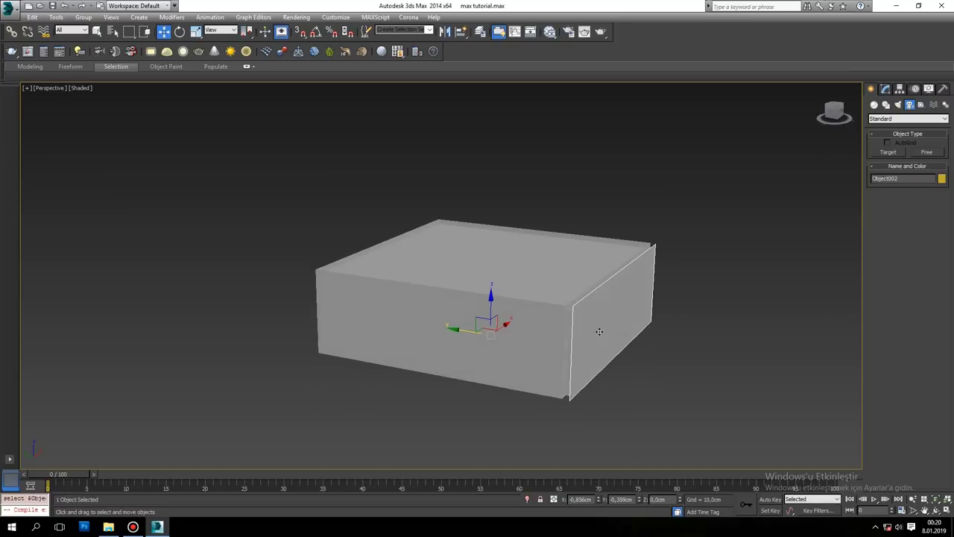
scroll(616, 326, up, 2)
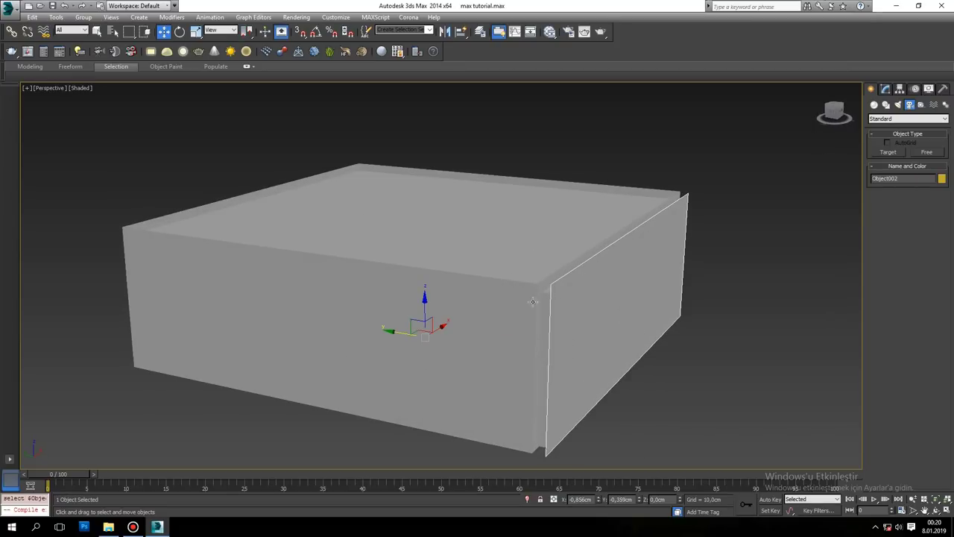
mouse_move(604, 301)
alt+middle_down()
mouse_move(596, 268)
mouse_move(586, 271)
mouse_move(614, 278)
alt+middle_up()
scroll(606, 282, up, 2)
mouse_move(369, 319)
mouse_down()
mouse_move(552, 319)
mouse_move(572, 309)
mouse_up()
middle_drag(572, 309, 493, 254)
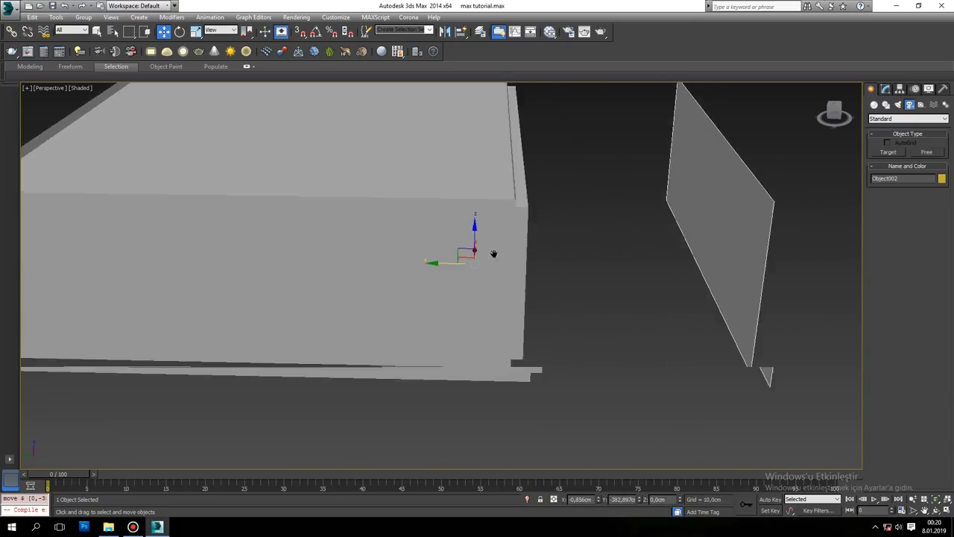
scroll(493, 254, down, 3)
scroll(493, 254, down, 1)
click(483, 123)
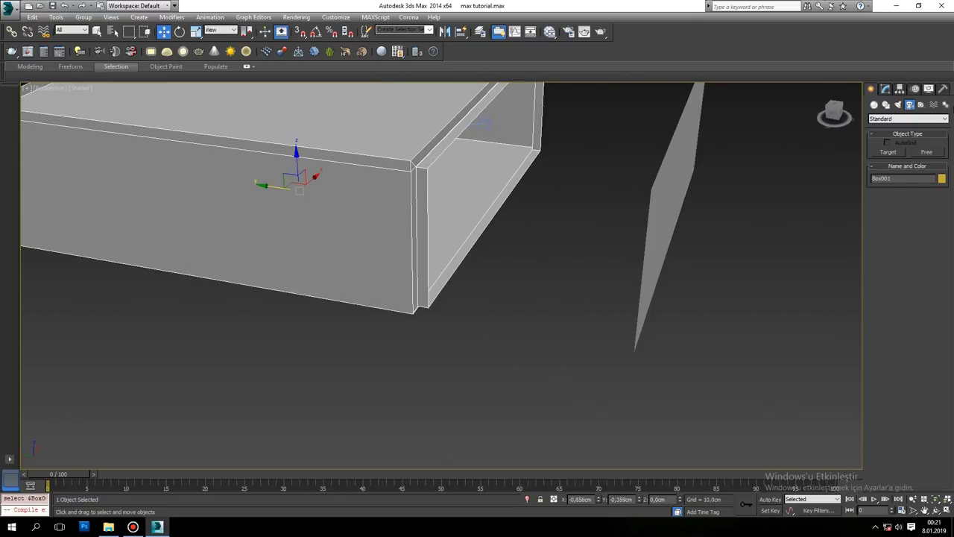
Step: Activate the Fixed window tool from the Windows category and enable 3D corner snapping
click(885, 89)
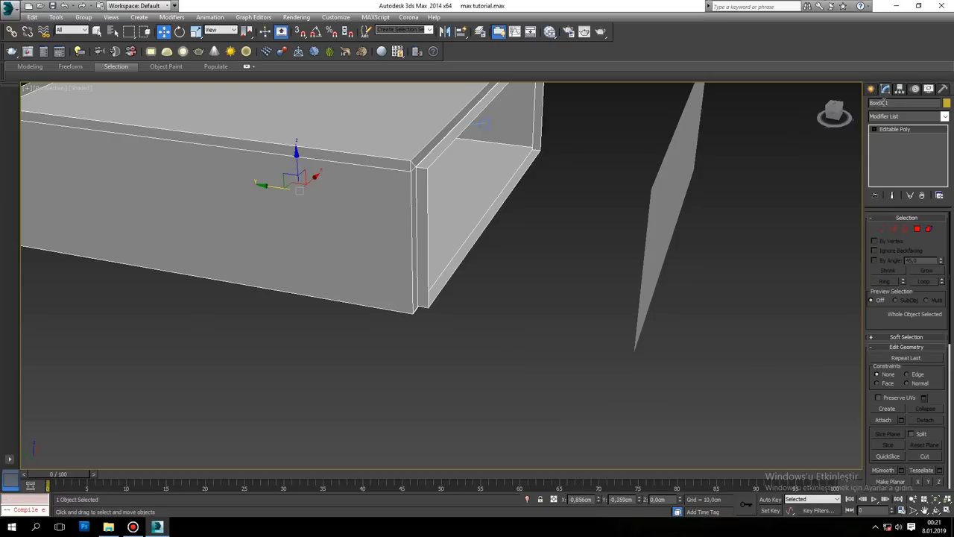
click(872, 89)
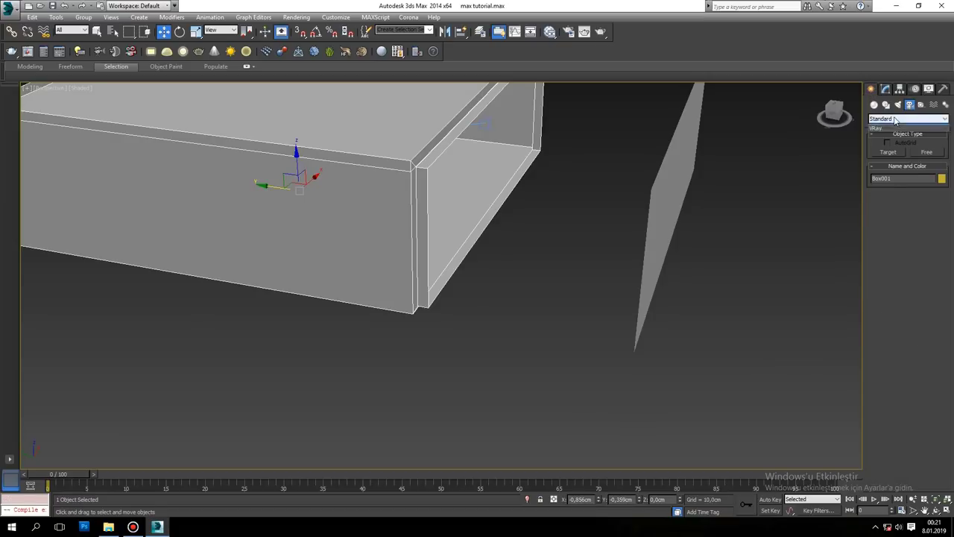
click(875, 105)
click(887, 119)
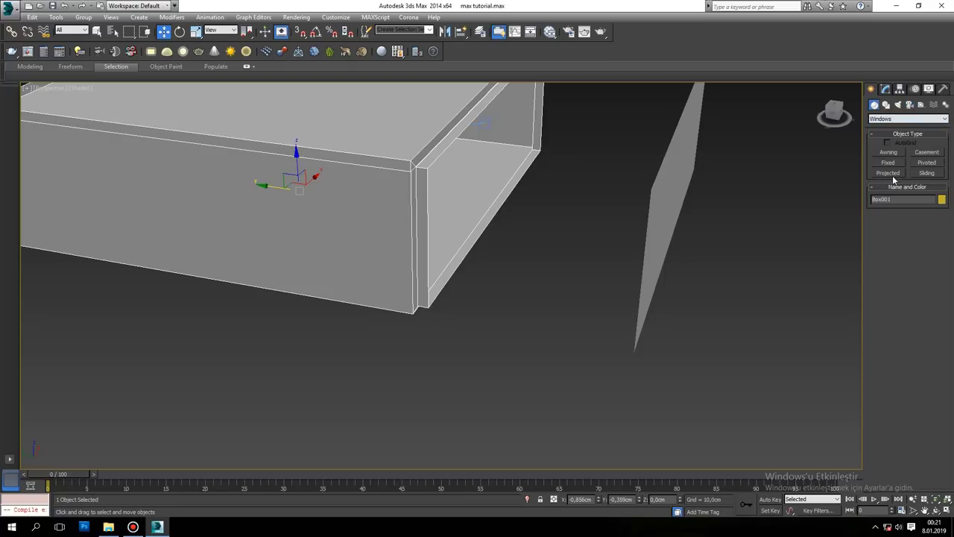
click(889, 162)
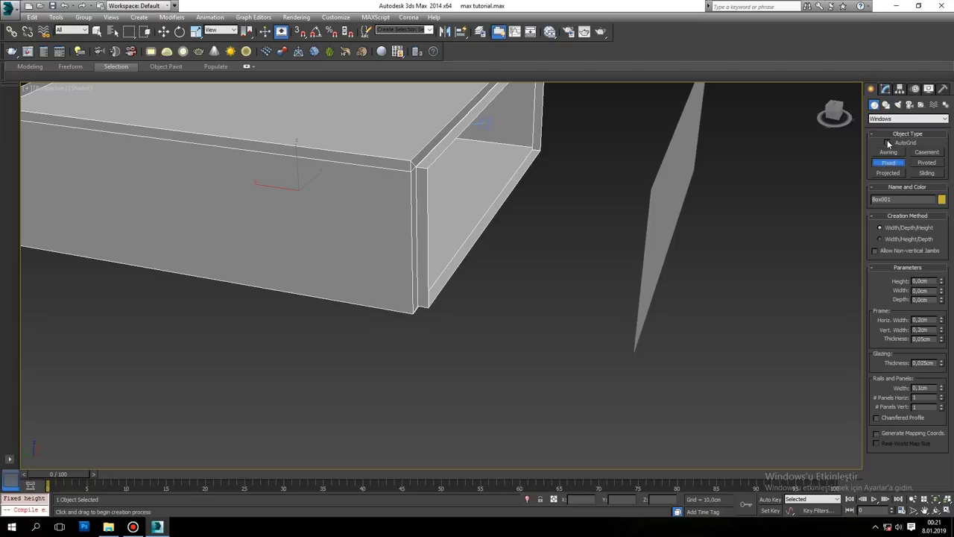
click(299, 31)
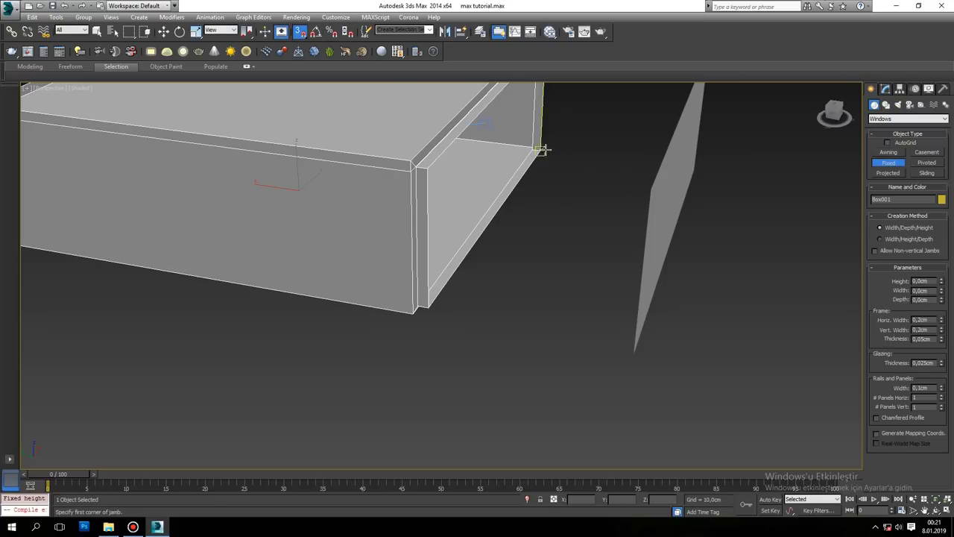
Step: Drag out a first window between the box corners, then cancel the misplaced attempt
alt+middle_drag(541, 149, 558, 261)
drag(564, 240, 216, 408)
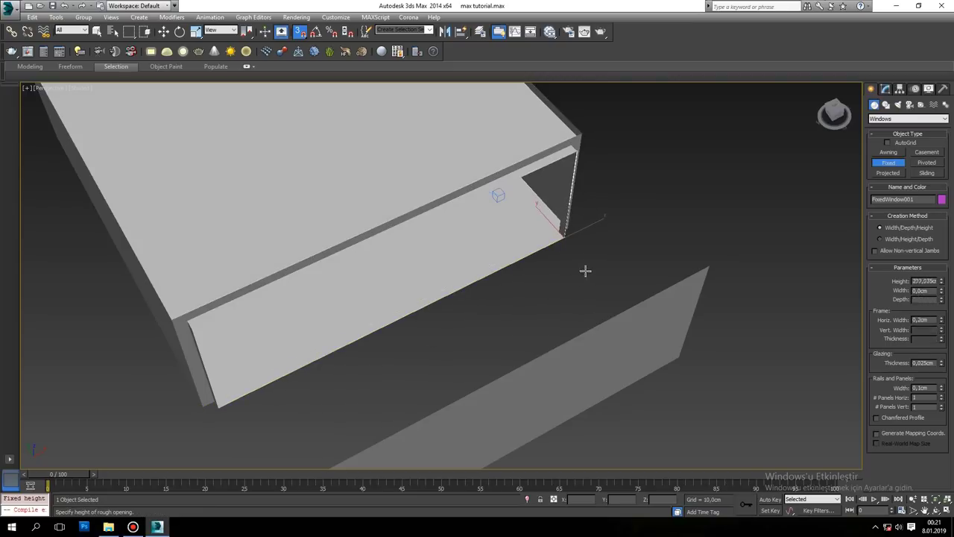
scroll(559, 228, up, 3)
scroll(560, 228, up, 2)
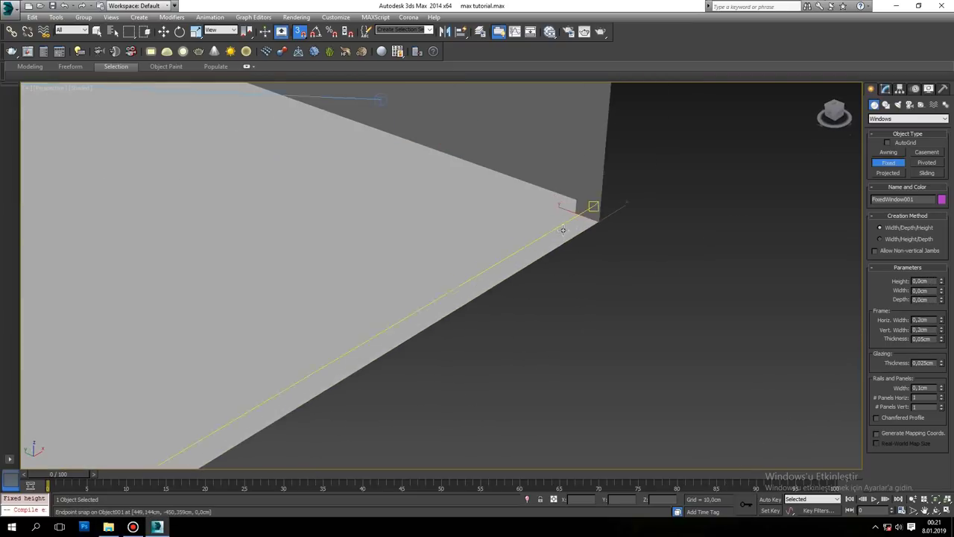
click(592, 195)
mouse_move(592, 187)
alt+middle_down()
mouse_move(519, 228)
mouse_move(485, 347)
mouse_move(401, 373)
mouse_move(347, 330)
mouse_move(366, 305)
mouse_move(462, 313)
mouse_move(532, 288)
alt+middle_up()
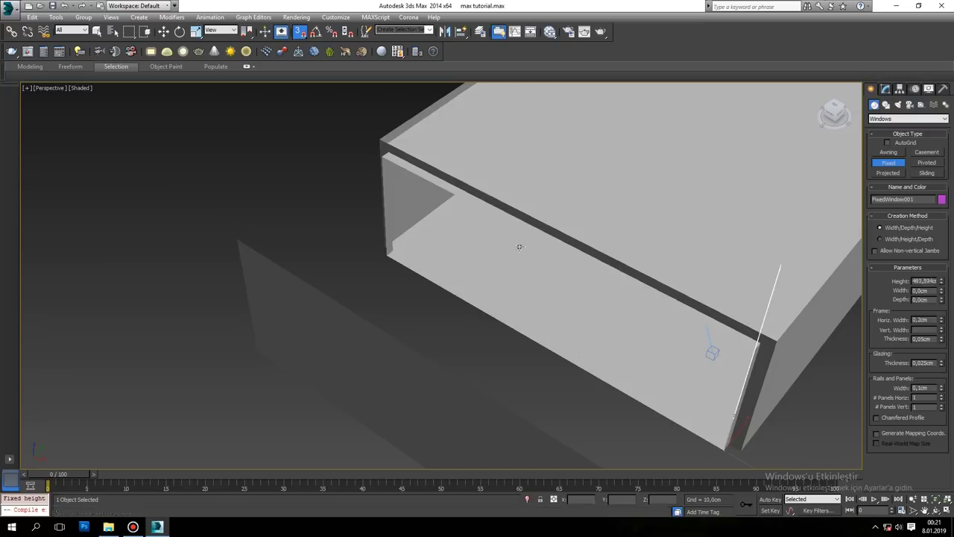
scroll(522, 253, down, 6)
alt+middle_drag(487, 245, 623, 305)
right_click(778, 187)
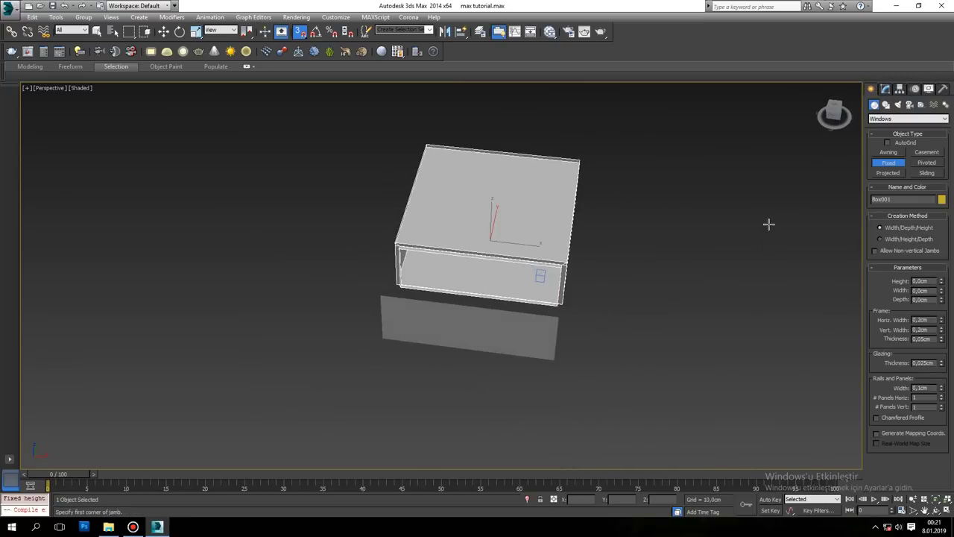
Step: Retry the window width along the front edge, then cancel this second attempt
alt+middle_drag(445, 315, 407, 342)
scroll(430, 367, up, 5)
scroll(451, 368, down, 2)
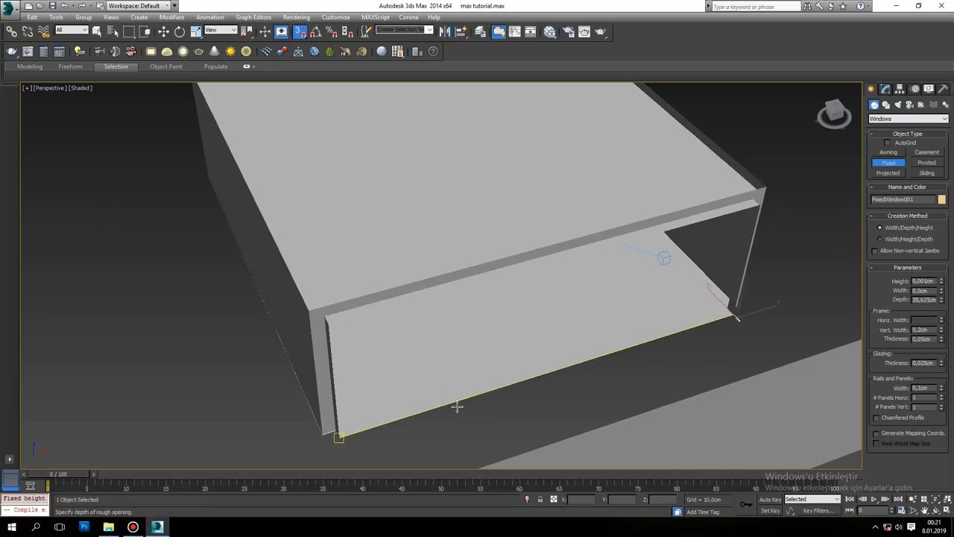
drag(736, 317, 322, 435)
scroll(462, 298, down, 3)
scroll(375, 298, down, 2)
scroll(390, 266, up, 7)
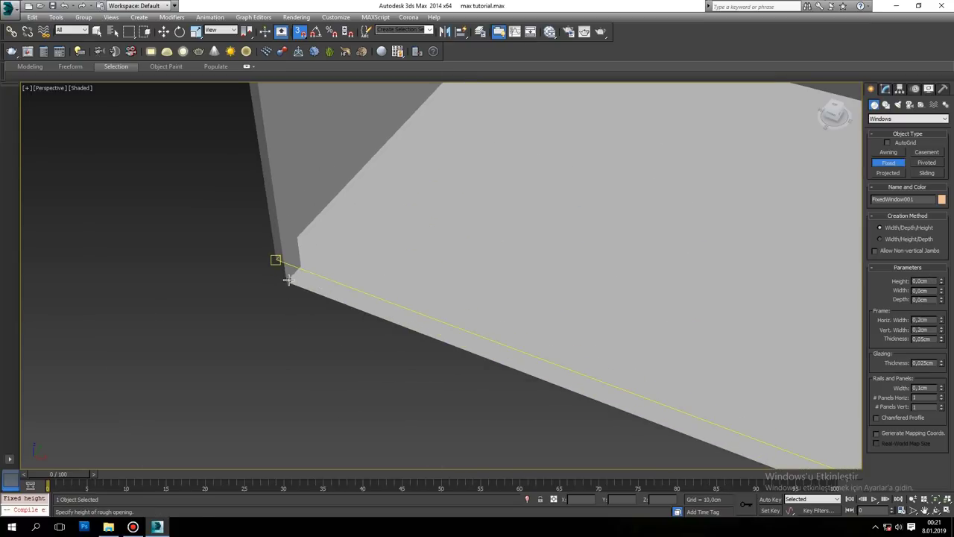
scroll(330, 291, down, 7)
alt+middle_drag(423, 250, 479, 284)
right_click(479, 284)
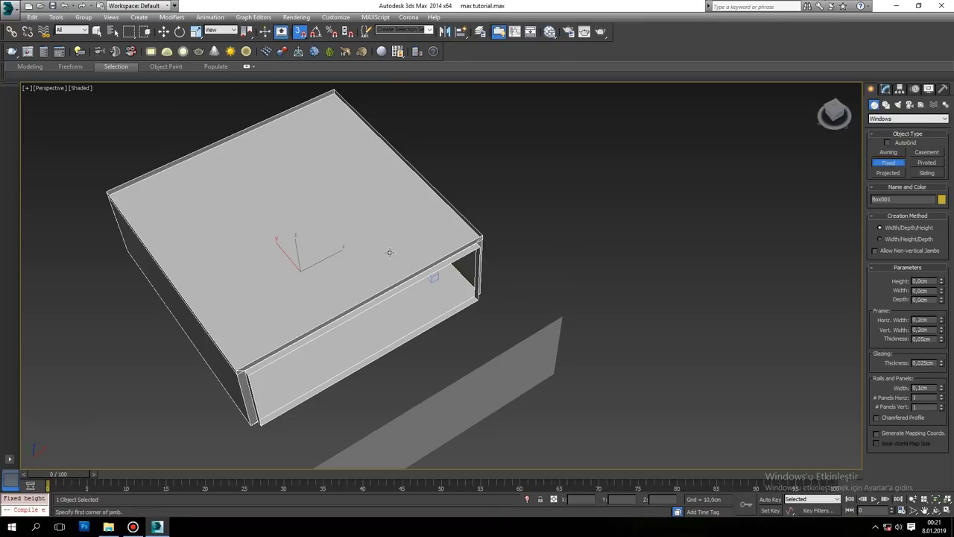
Step: Check in the snap settings that vertex snapping is enabled
scroll(447, 265, down, 2)
scroll(485, 246, up, 6)
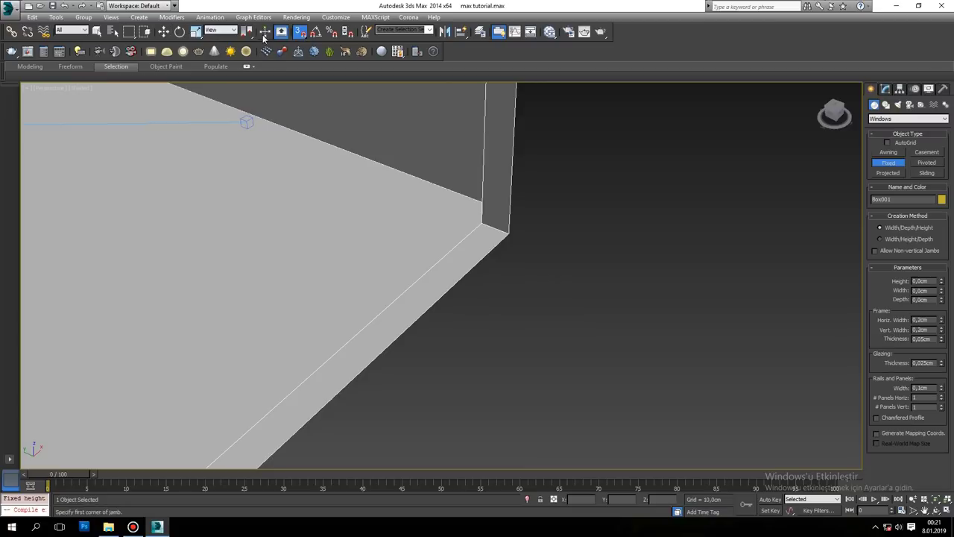
right_click(299, 32)
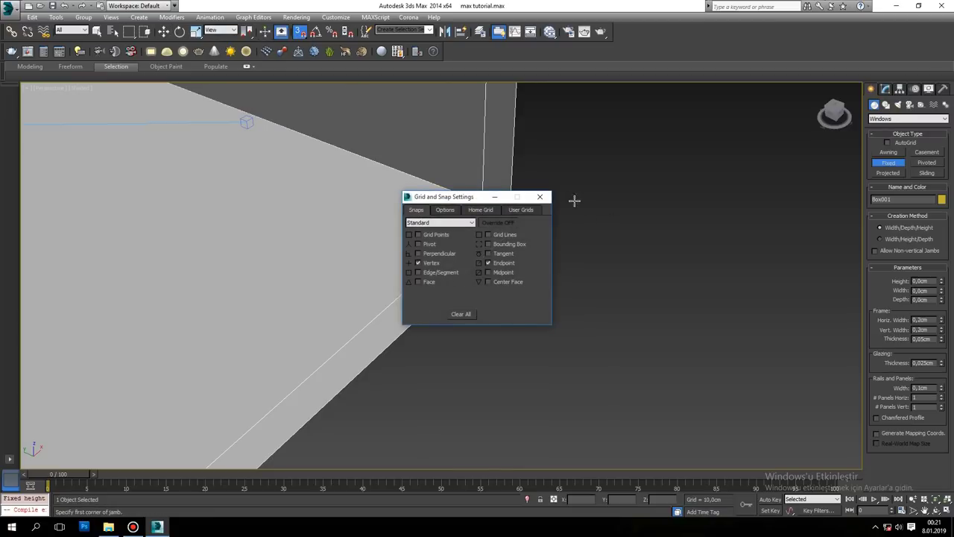
click(548, 199)
Step: Draw the window along the front bottom edge and raise it to fill the opening
scroll(588, 231, down, 5)
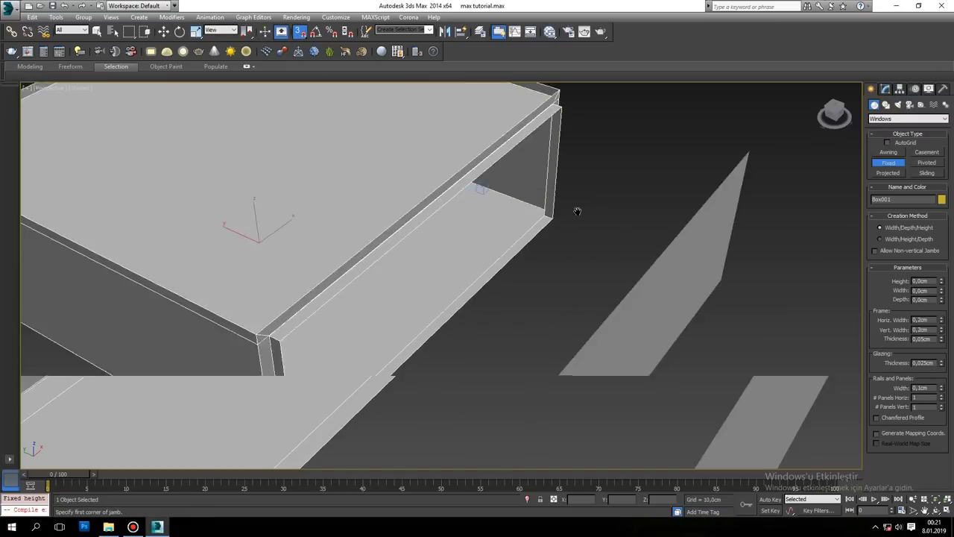
scroll(575, 216, down, 2)
alt+middle_drag(575, 220, 559, 246)
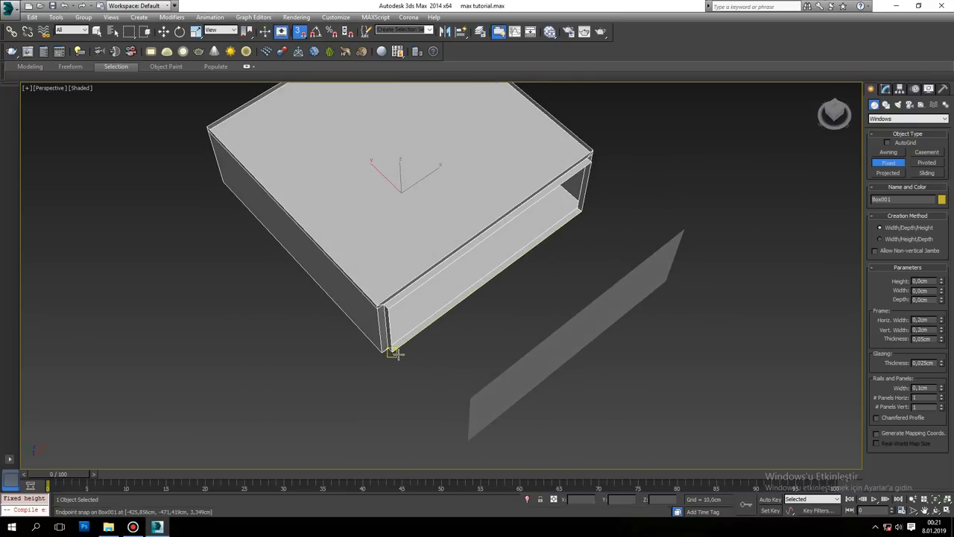
drag(390, 351, 581, 206)
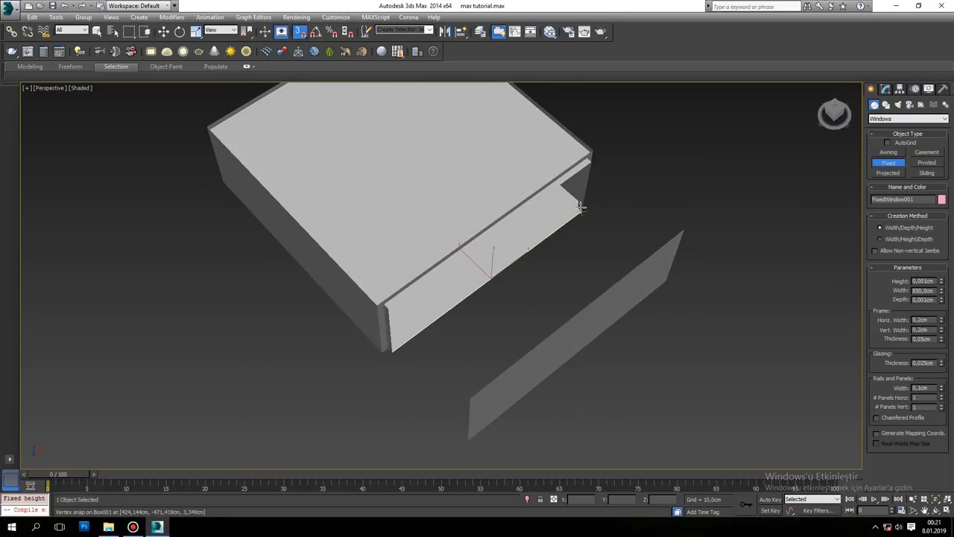
alt+middle_drag(587, 164, 588, 177)
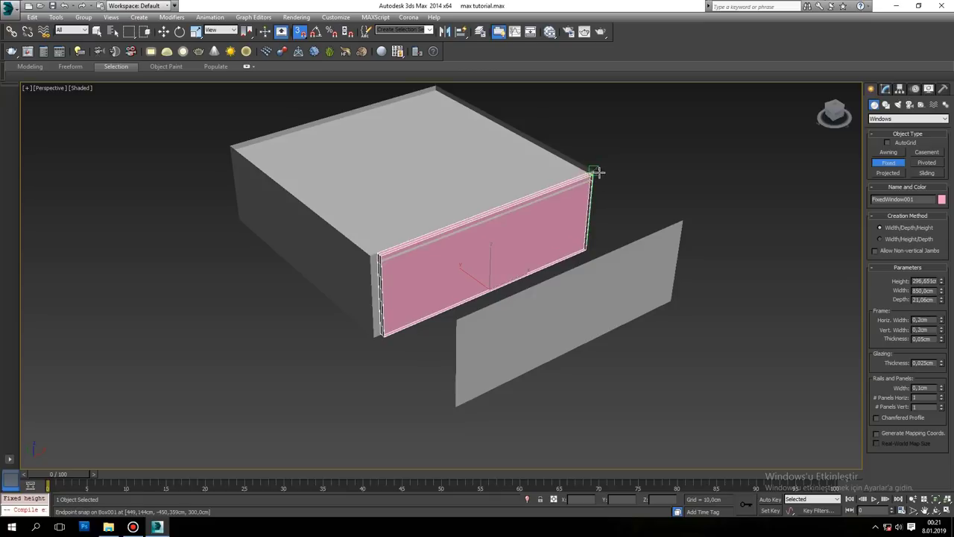
click(591, 179)
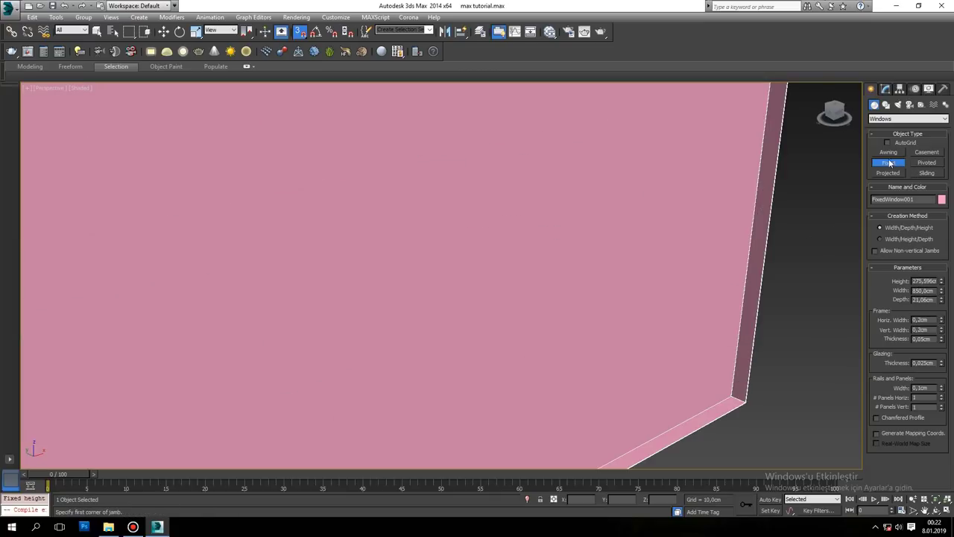
click(884, 87)
Step: Give the window 8 horizontal panels and a 5 cm depth
scroll(827, 283, down, 5)
click(937, 348)
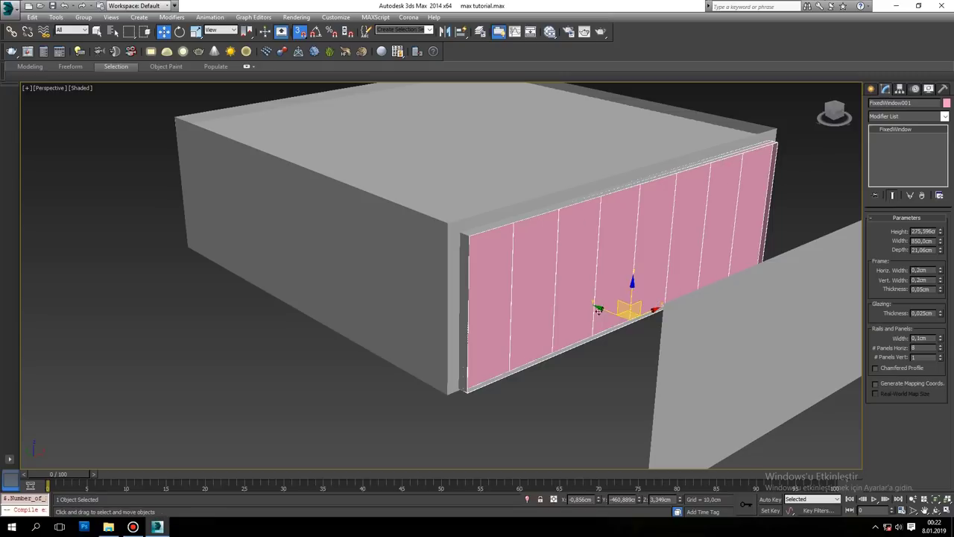
scroll(597, 310, up, 4)
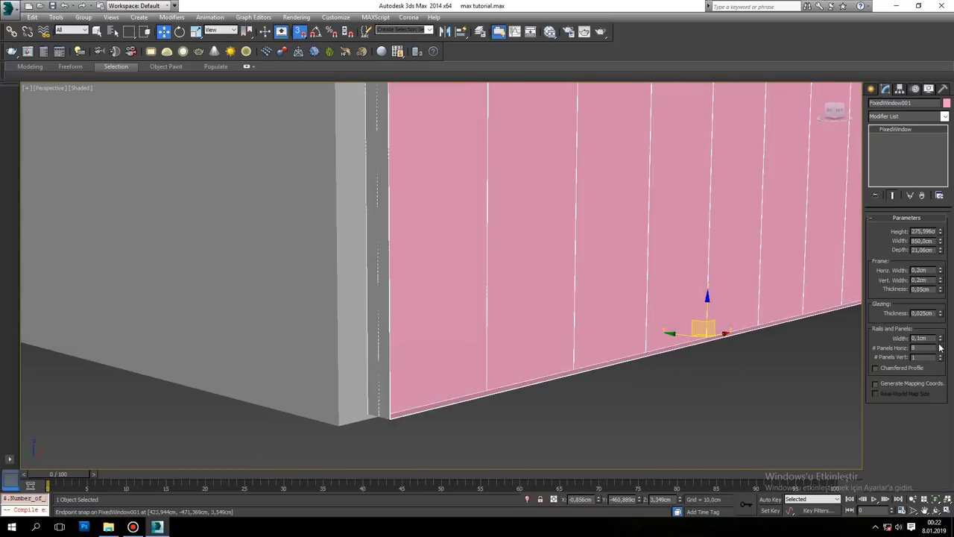
scroll(626, 283, up, 2)
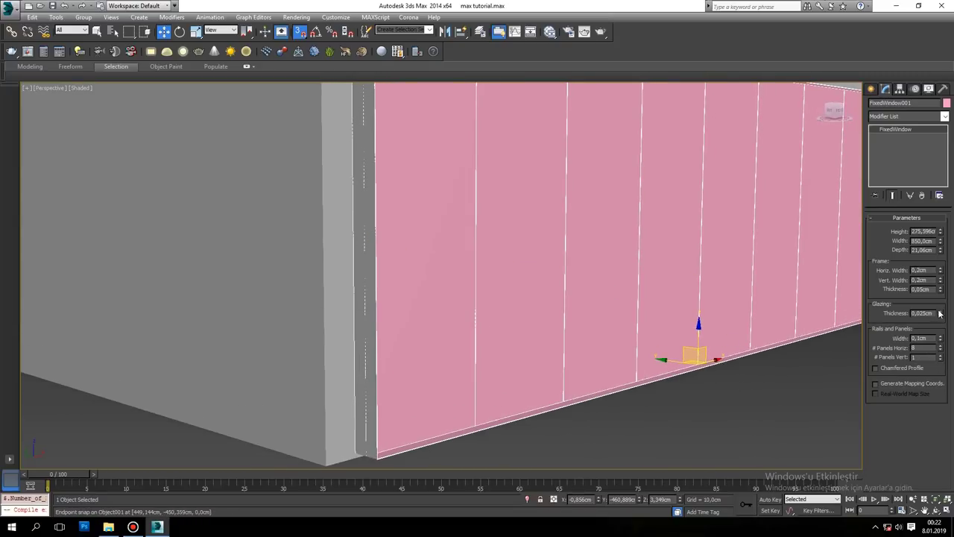
double_click(924, 250)
text(5)
key(Return)
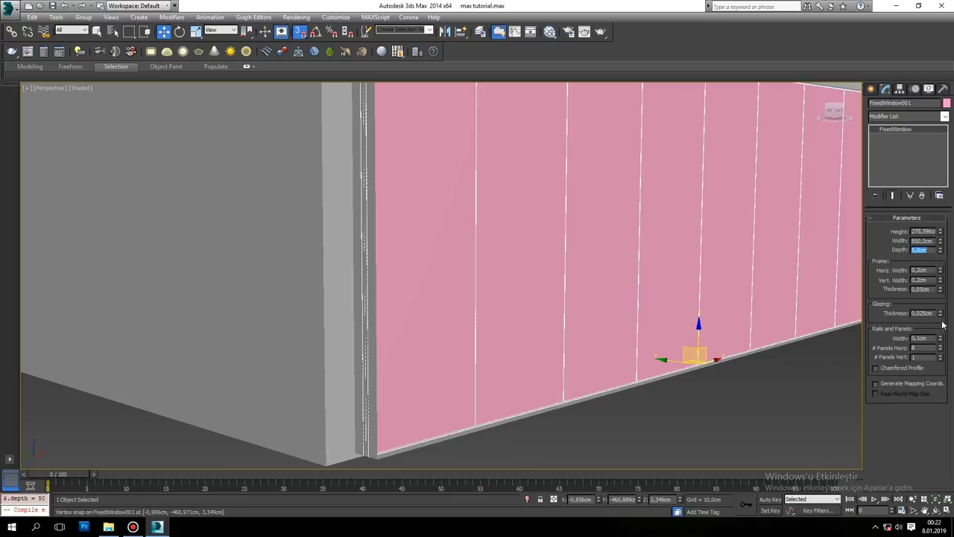
Step: Widen the horizontal frame and set vertical frame width and thickness to 4 cm
drag(939, 271, 939, 254)
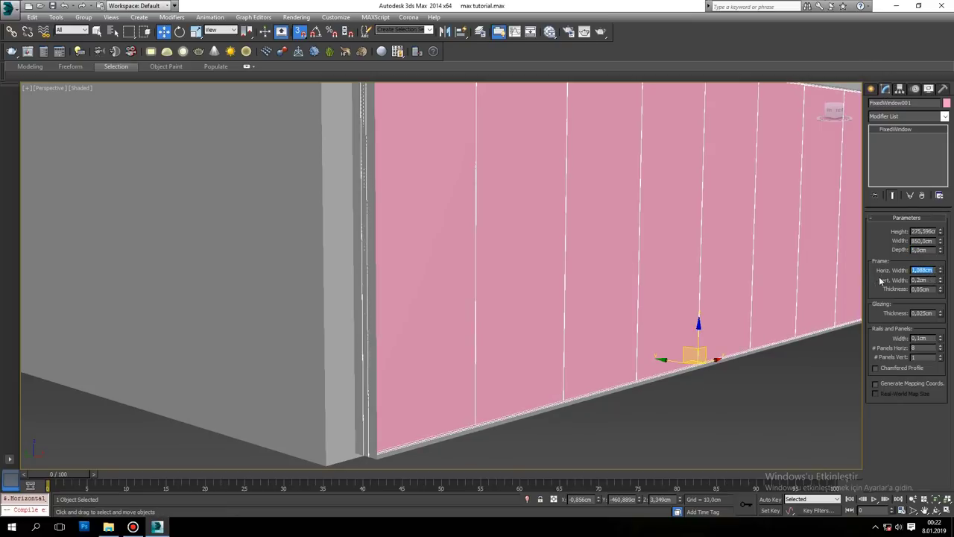
key(Tab)
text(4)
key(Tab)
text(4)
key(Return)
Step: Set the window's rail width, first to 3 cm and then 1.5 cm
scroll(684, 371, up, 3)
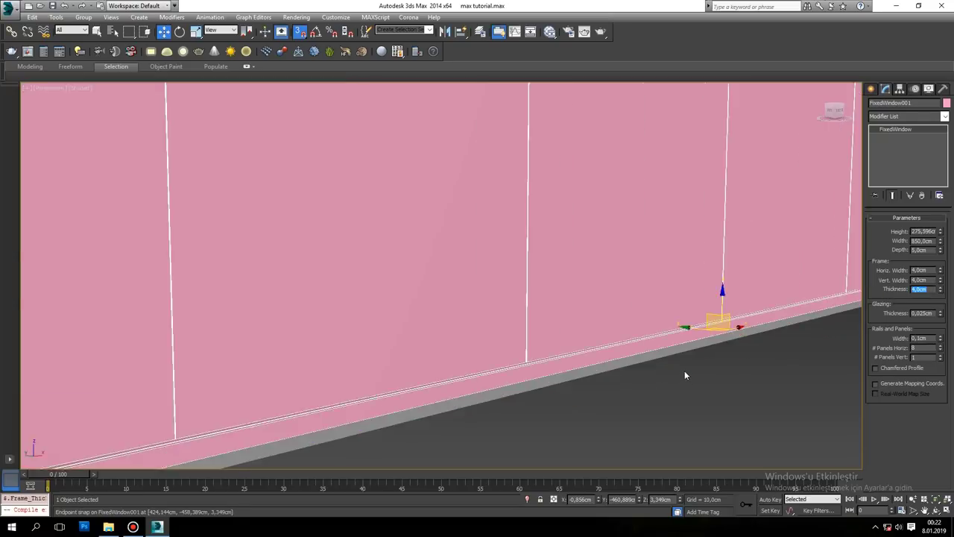
scroll(659, 330, up, 2)
double_click(933, 338)
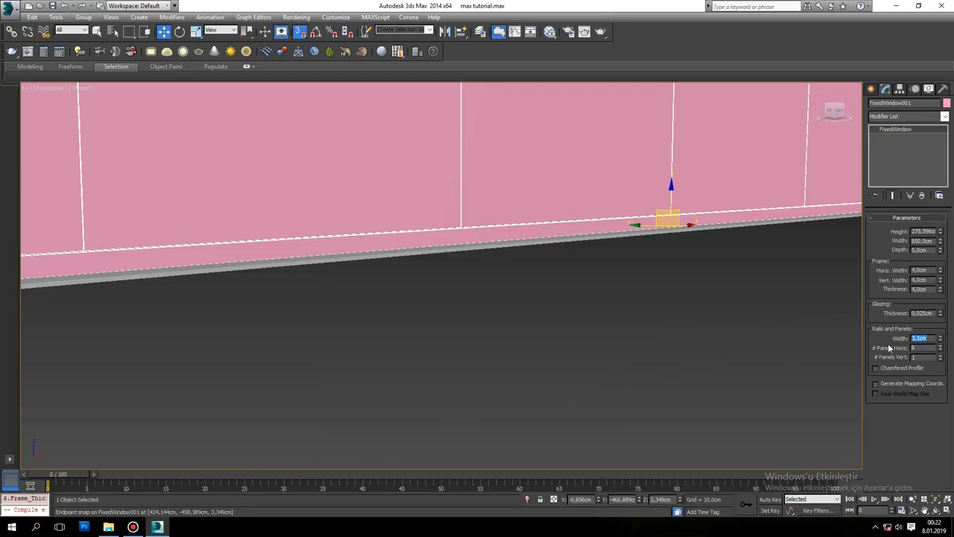
text(3)
key(Return)
scroll(750, 312, down, 5)
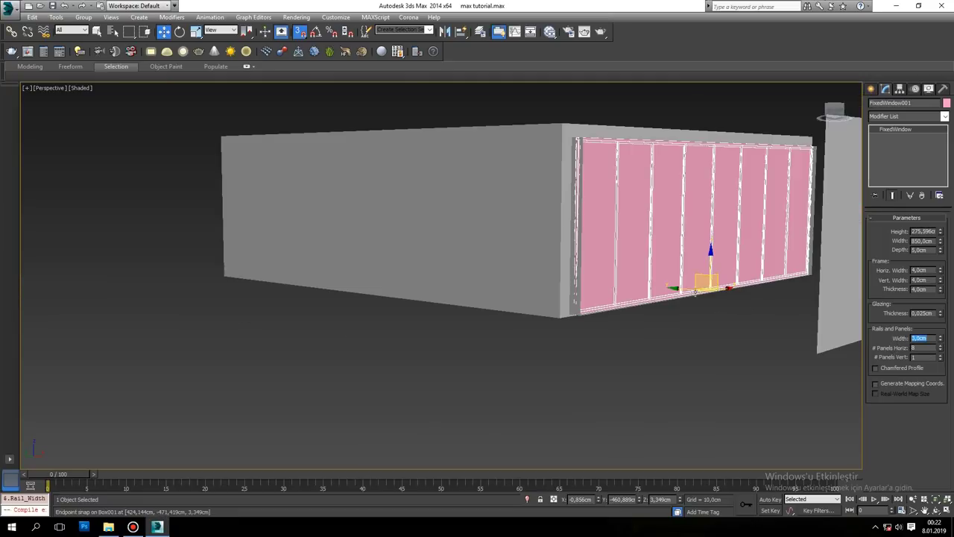
text(1,5)
key(Return)
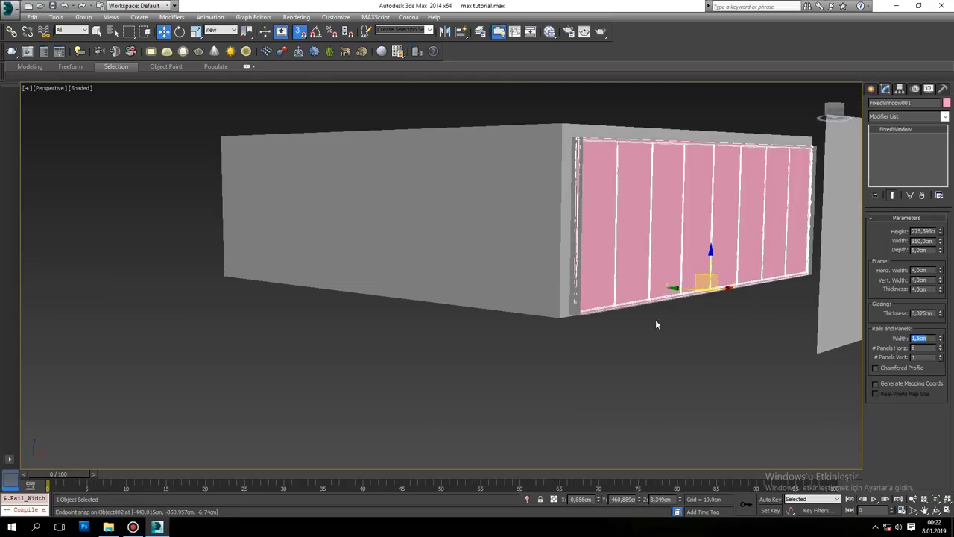
Step: Orbit to look down on the wall and save the scene
click(870, 89)
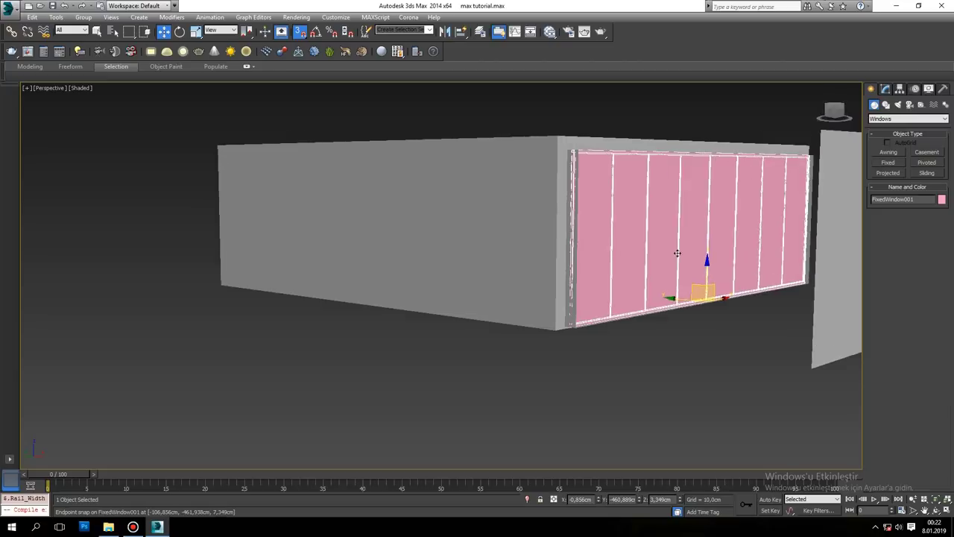
drag(833, 111, 834, 115)
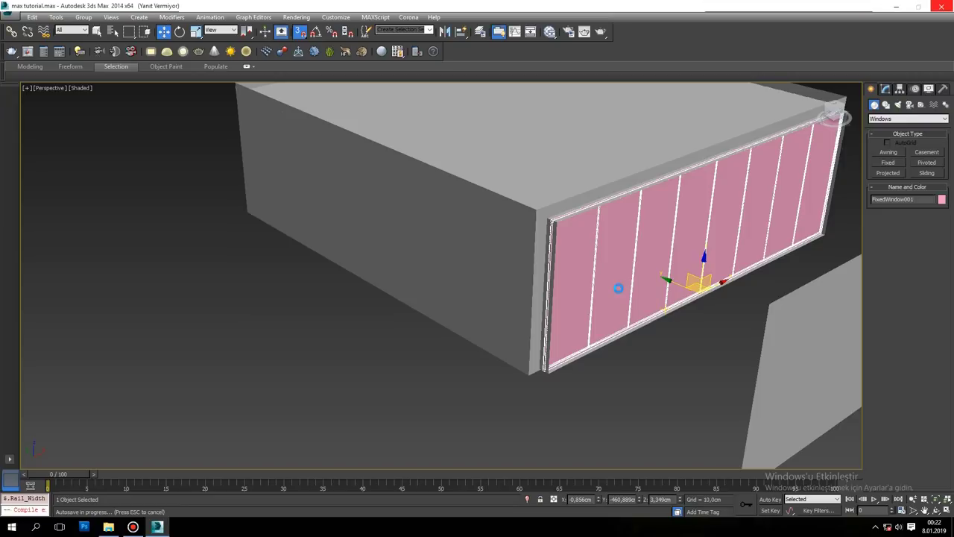
scroll(619, 287, up, 3)
key(ctrl+s)
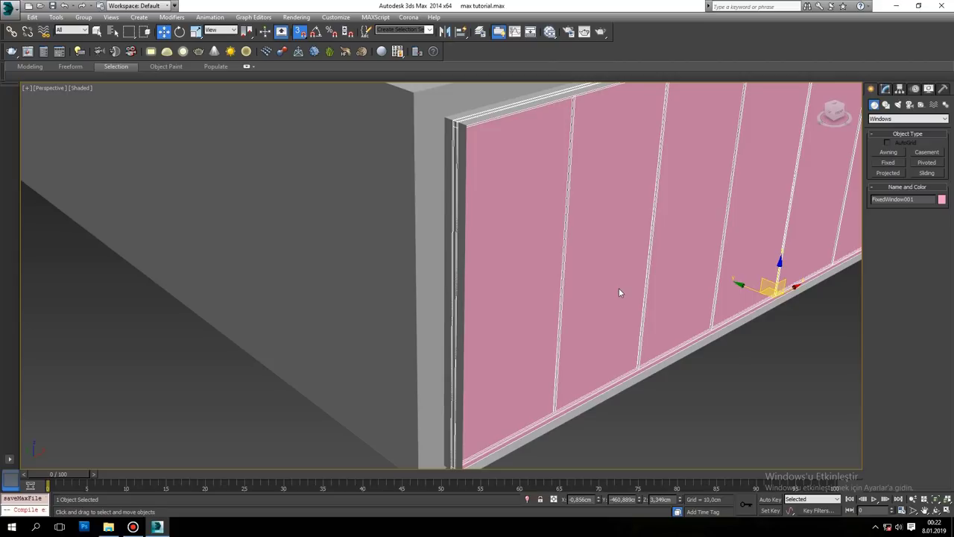
Step: Reopen the window's parameters and switch to the interior camera facing the window
click(886, 90)
scroll(605, 226, down, 3)
scroll(579, 230, down, 3)
scroll(544, 259, up, 3)
scroll(544, 259, up, 3)
key(c)
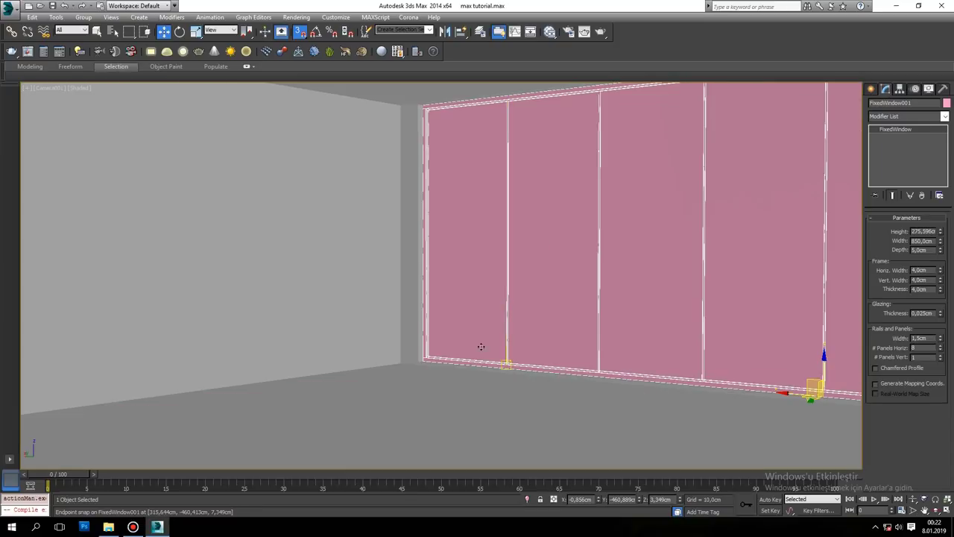
scroll(440, 344, up, 2)
scroll(424, 379, up, 2)
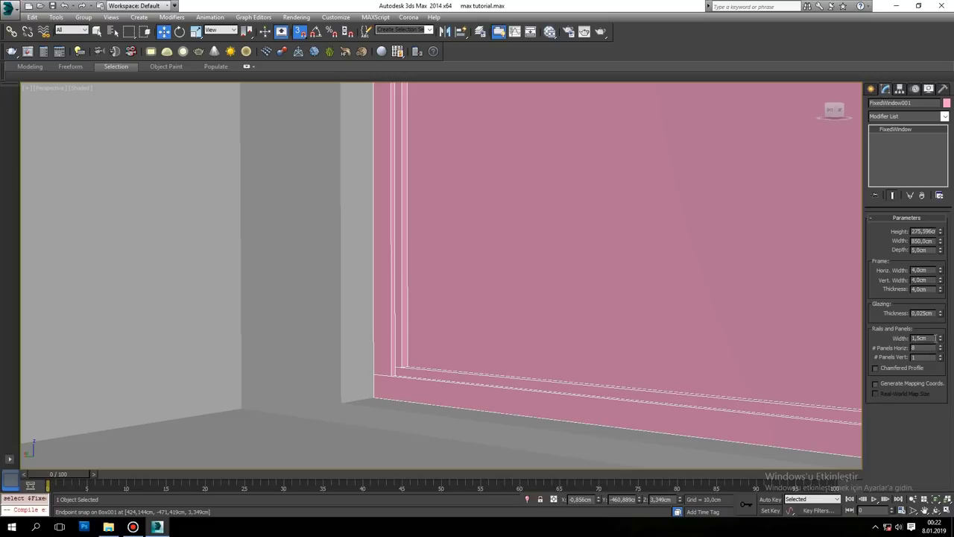
Step: Set the frame's horizontal width, vertical width and thickness to 2 cm
text(2)
key(Tab)
text(2)
key(Tab)
text(2)
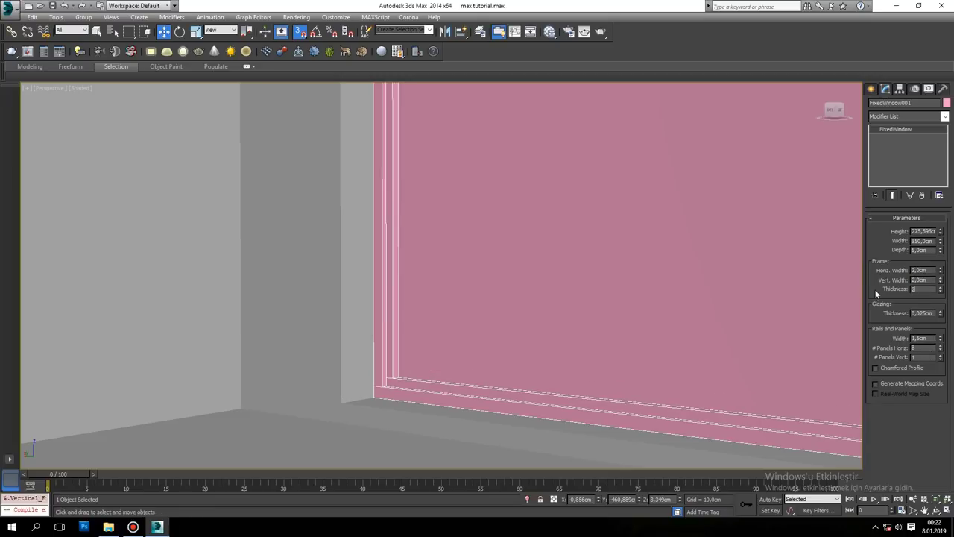
key(Return)
Step: Reduce the frame's horizontal width, vertical width and thickness to 1 cm
double_click(928, 270)
text(1)
key(Tab)
text(1)
key(Tab)
text(1)
key(Return)
Step: Pan away from the window and return to the room camera view
scroll(673, 315, down, 3)
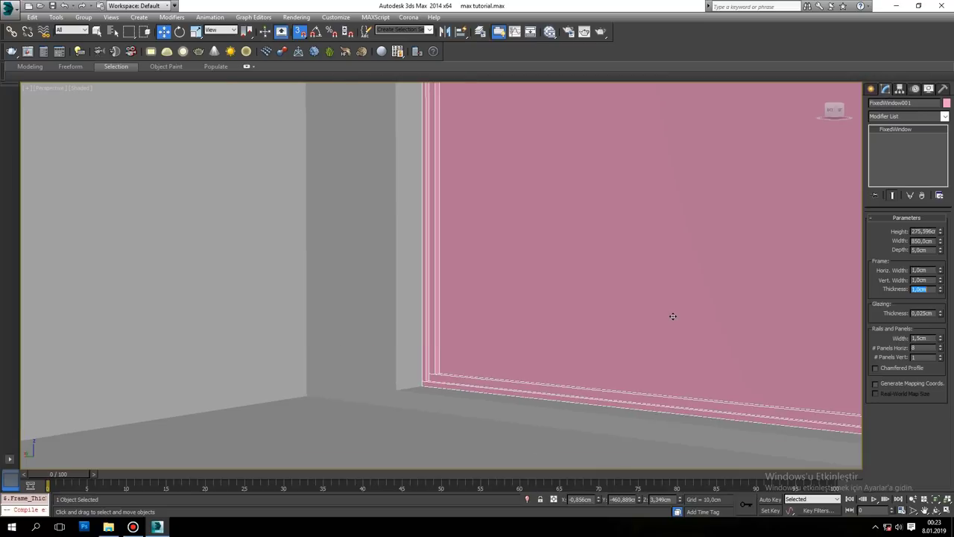
scroll(756, 335, down, 3)
middle_drag(793, 334, 639, 338)
scroll(638, 338, up, 2)
scroll(672, 348, up, 2)
scroll(737, 357, down, 3)
scroll(748, 330, down, 5)
scroll(668, 330, down, 2)
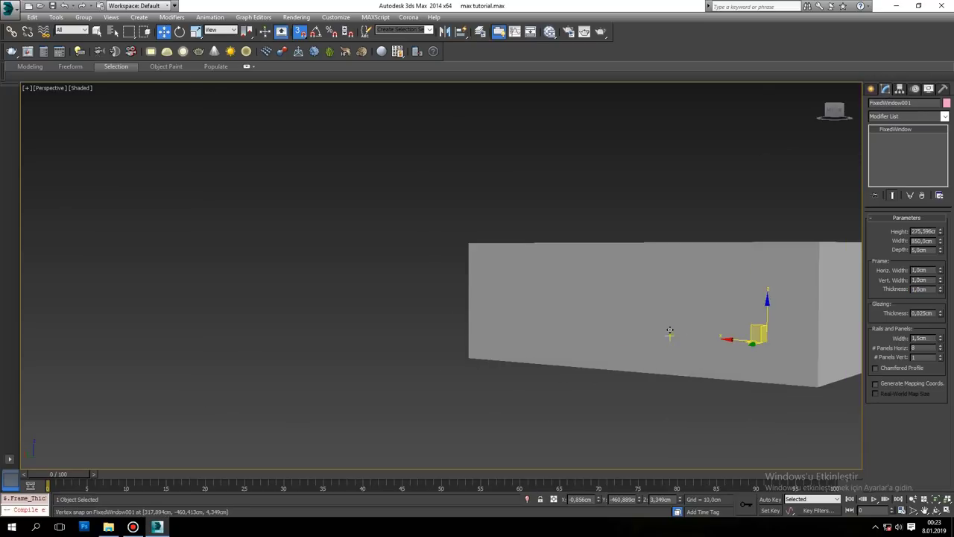
key(c)
click(871, 89)
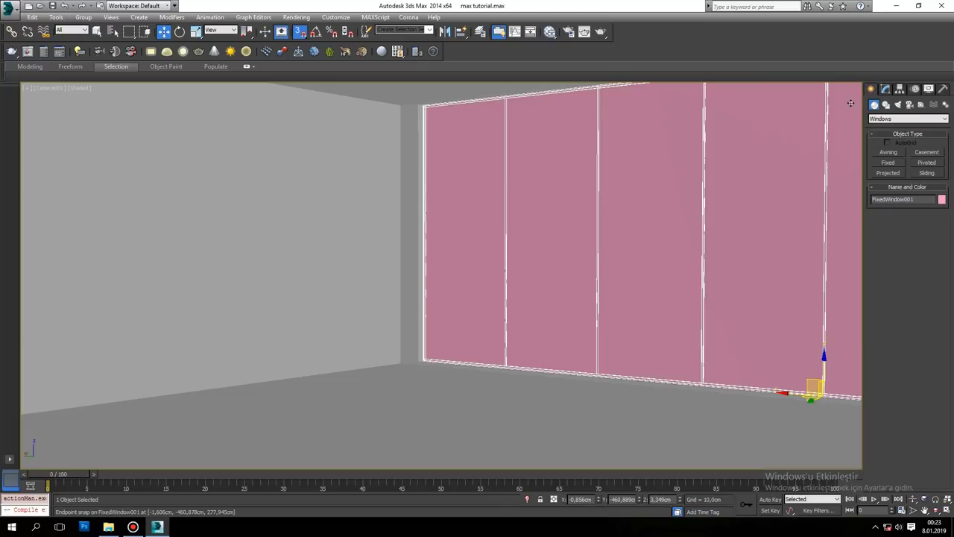
Step: Convert the window to Editable Poly and detach its glass pane elements into a new object
right_click(582, 198)
click(717, 300)
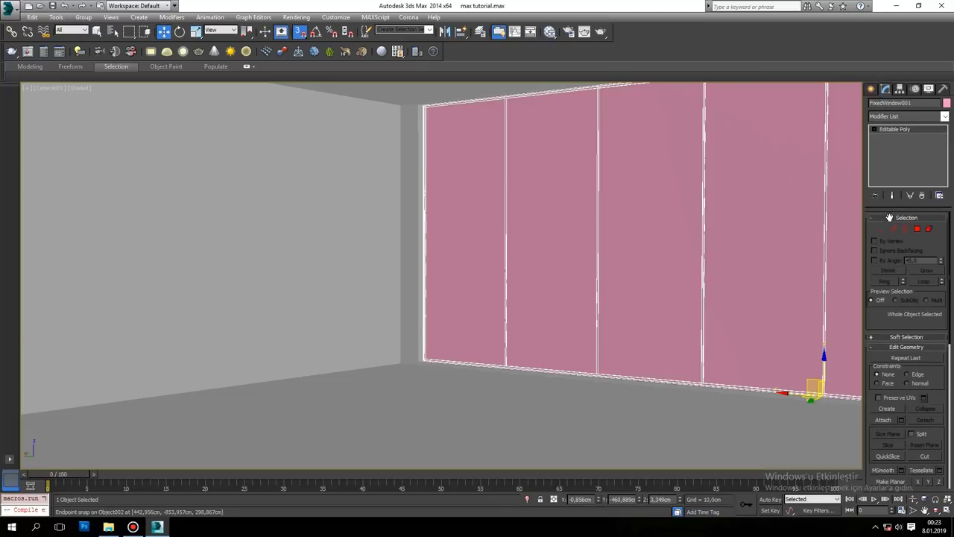
click(929, 229)
click(745, 232)
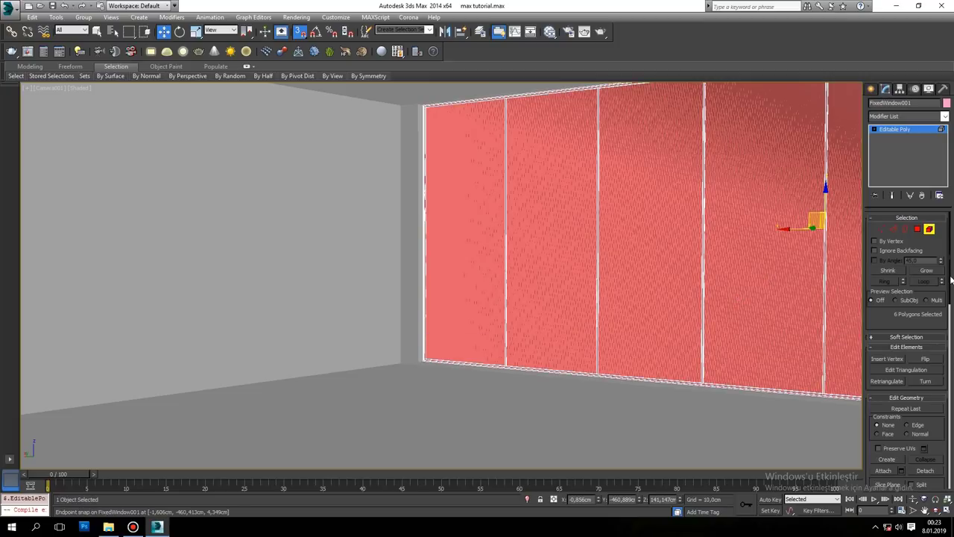
drag(950, 280, 943, 324)
click(935, 310)
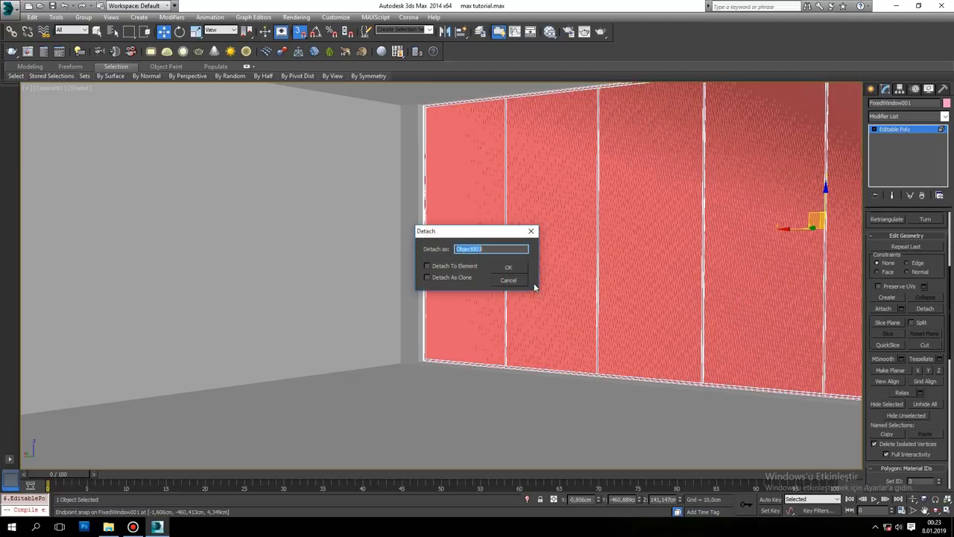
click(510, 268)
key(ctrl+z)
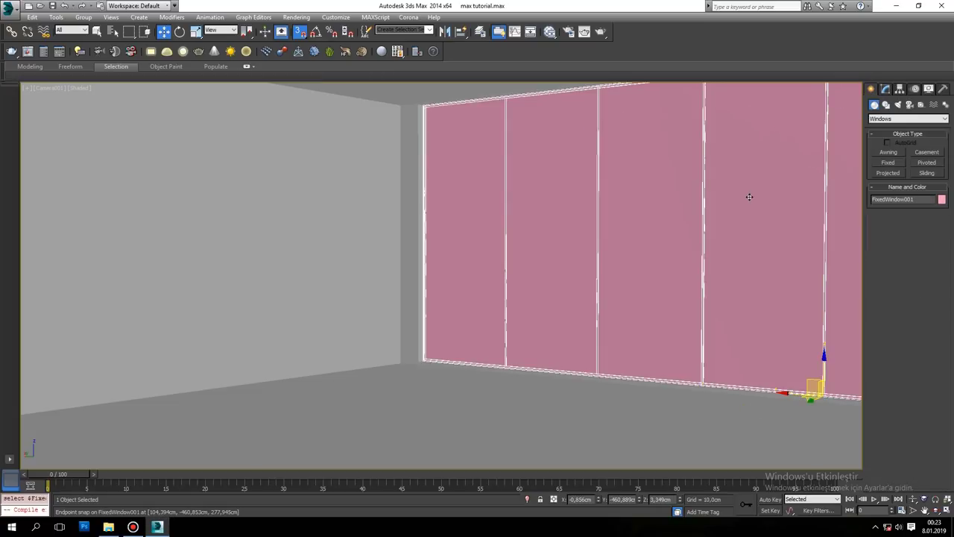
Step: Create a CoronaMtl named glass with diffuse level 0 and assign it to the panes
right_click(738, 216)
key(m)
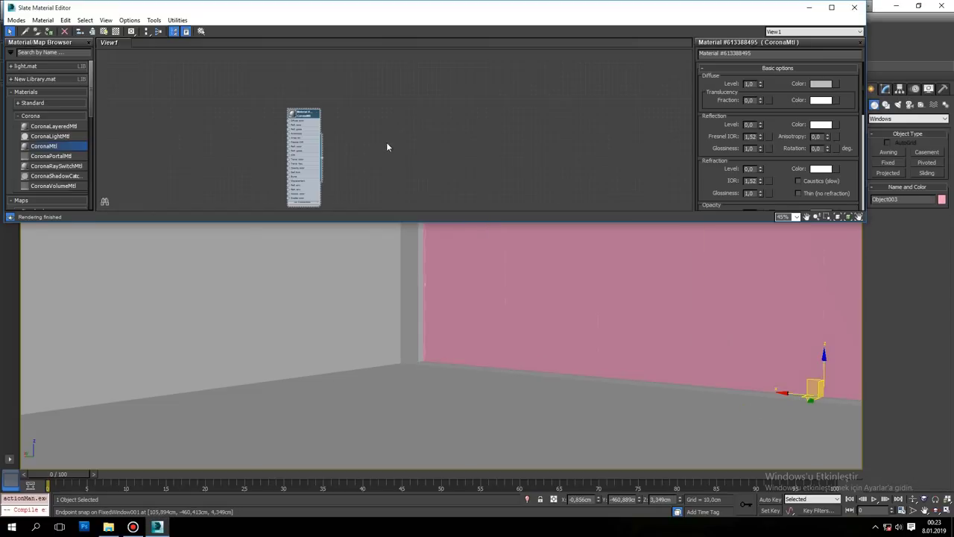
drag(415, 121, 416, 118)
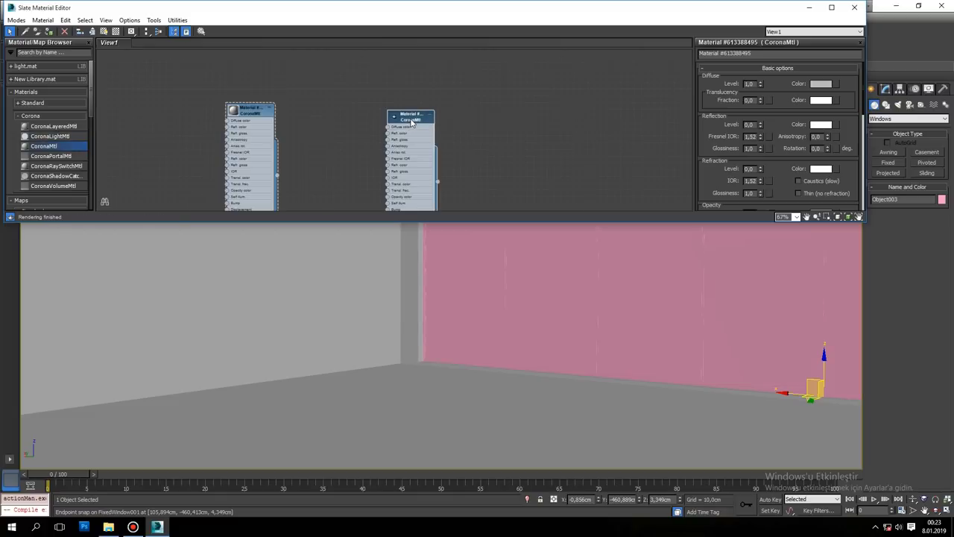
right_click(760, 84)
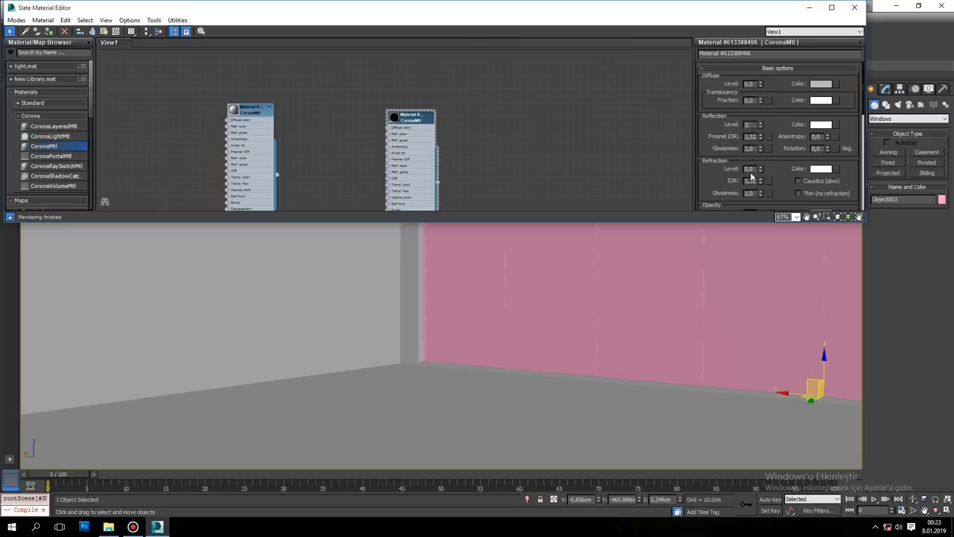
click(745, 53)
text(glass)
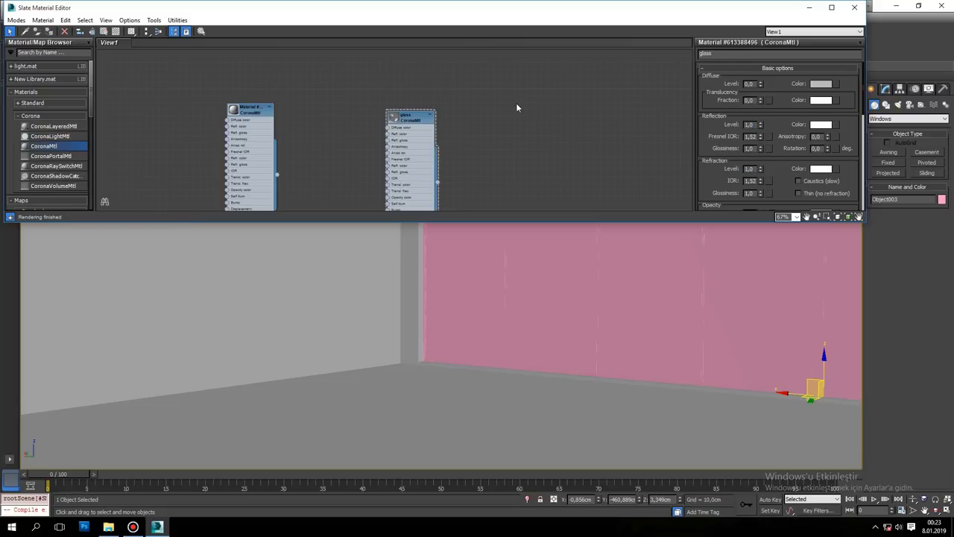
click(49, 31)
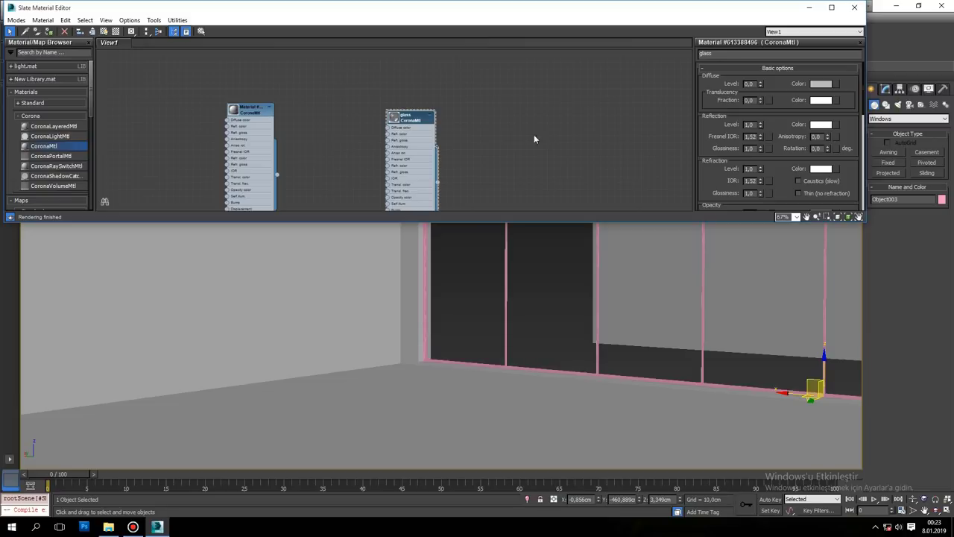
Step: Assign the window frame a second CoronaMtl with Fresnel IOR 20 and grey reflection
scroll(431, 168, down, 1)
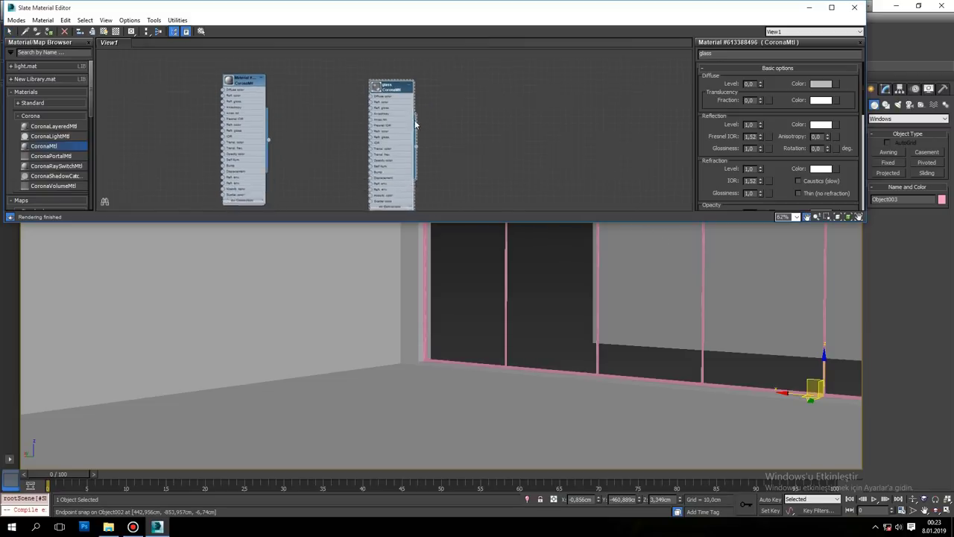
drag(62, 151, 507, 131)
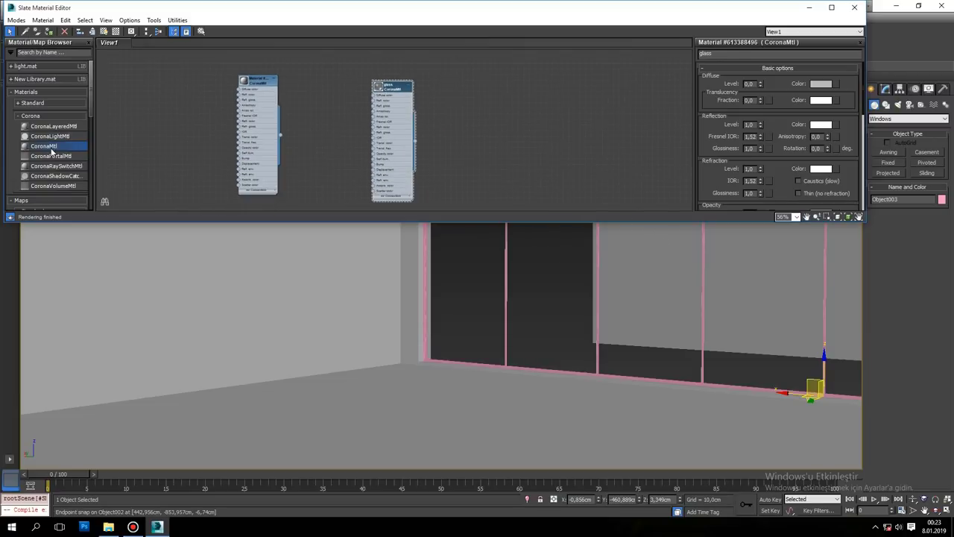
scroll(520, 89, up, 2)
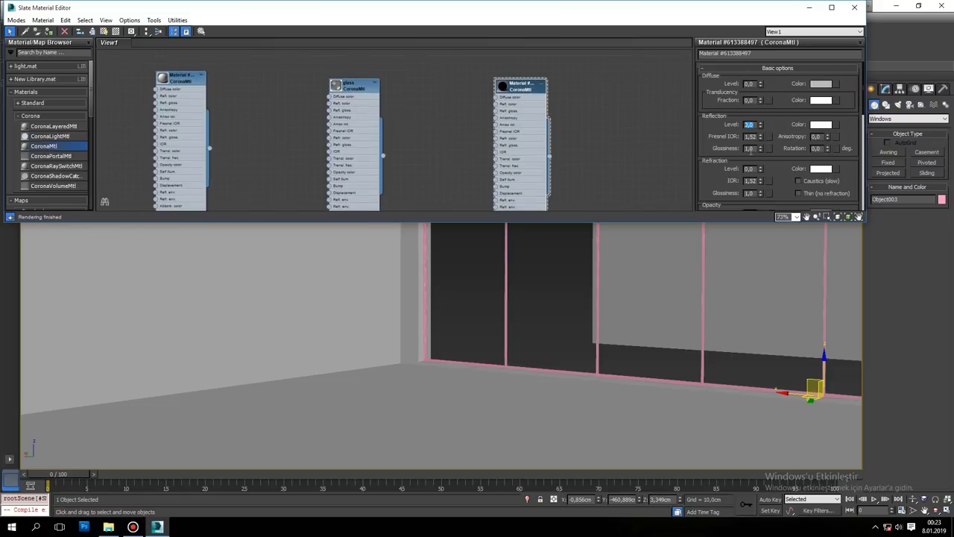
text(20)
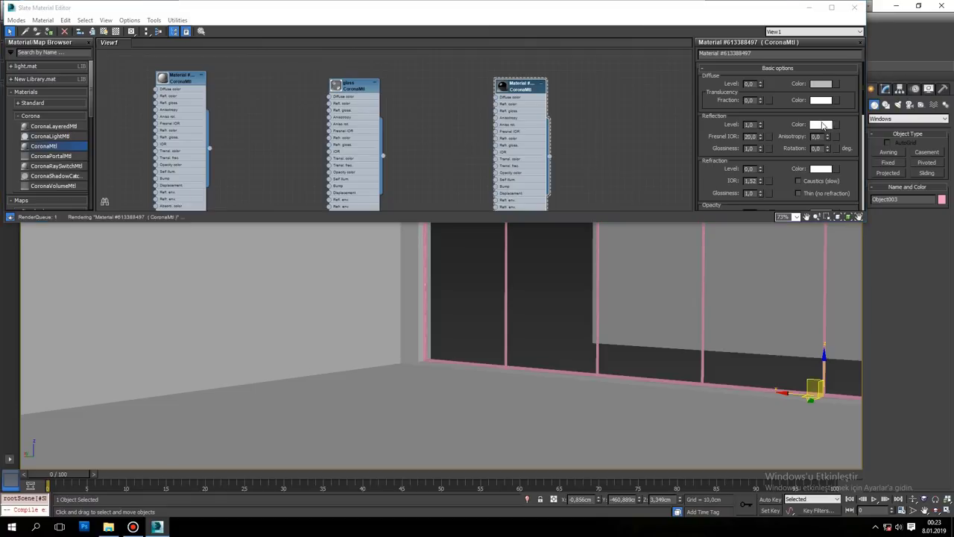
click(820, 123)
click(290, 95)
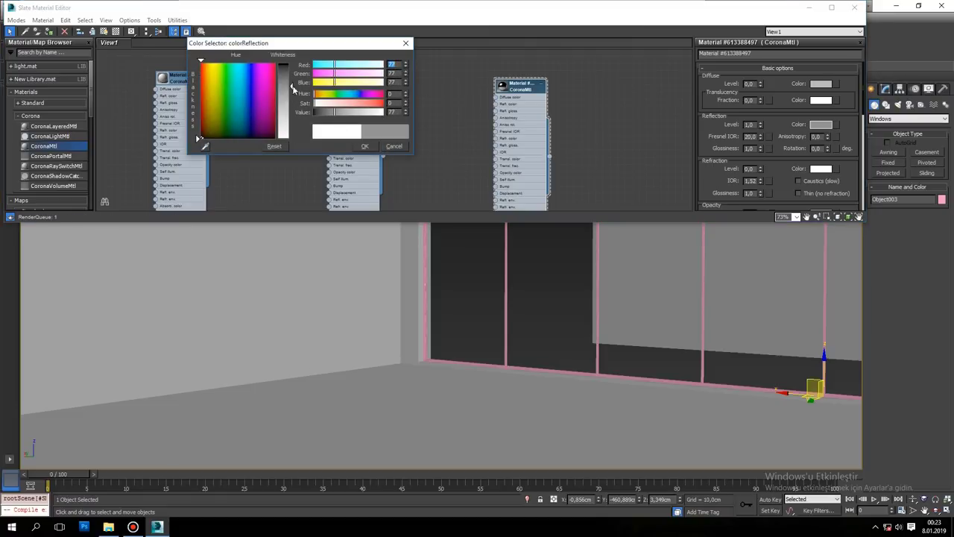
click(365, 146)
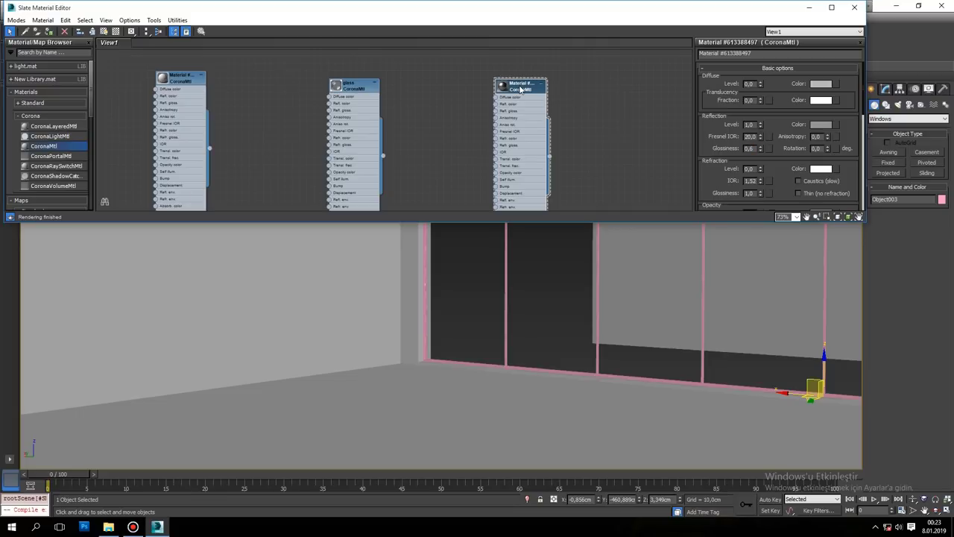
click(424, 358)
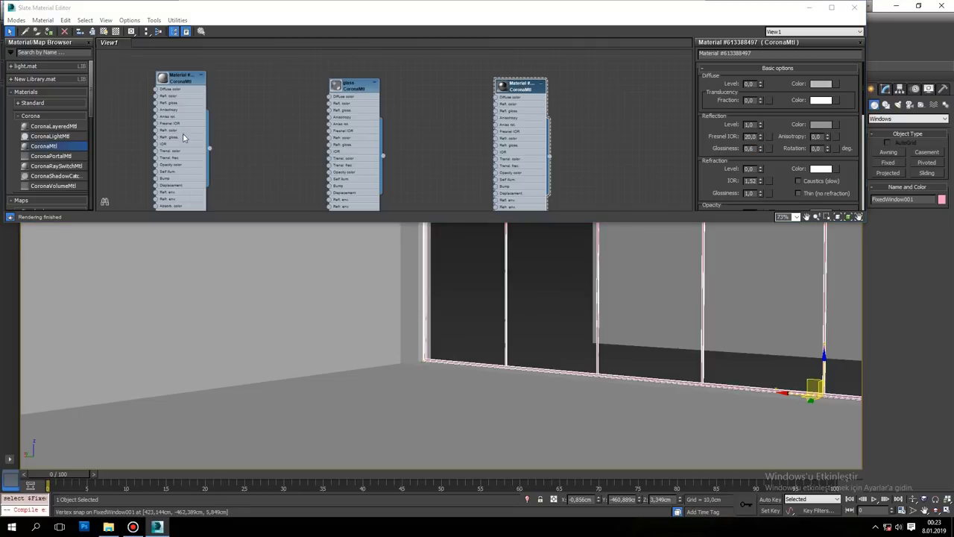
click(51, 33)
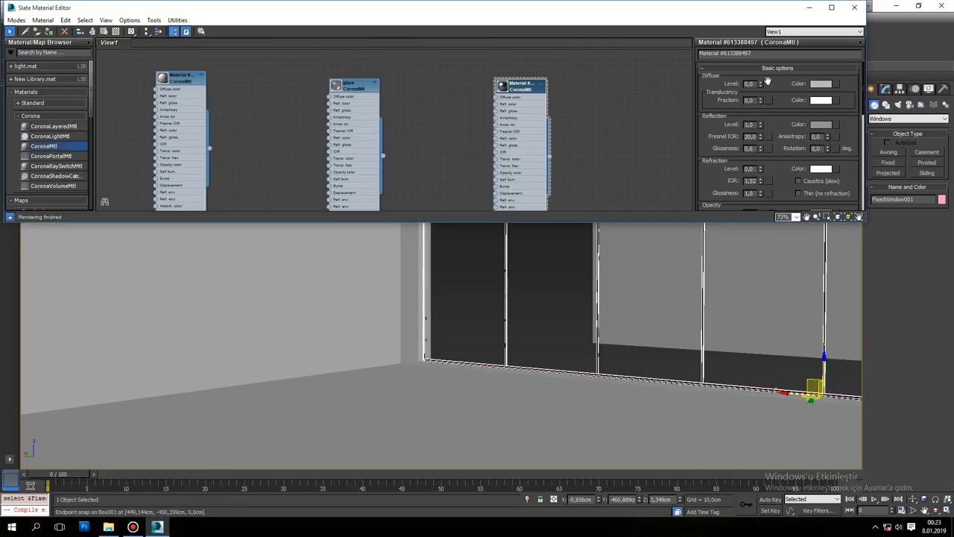
click(854, 6)
Step: Inspect the window frame's Object Properties
right_click(445, 173)
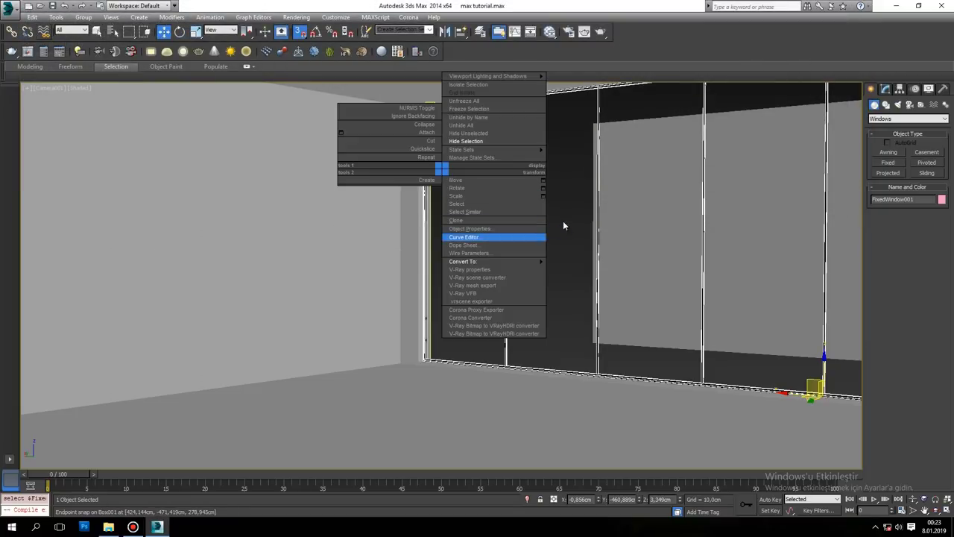
click(470, 228)
click(572, 109)
Step: In Perspective view, select the plane outside the room and reopen the material editor
key(p)
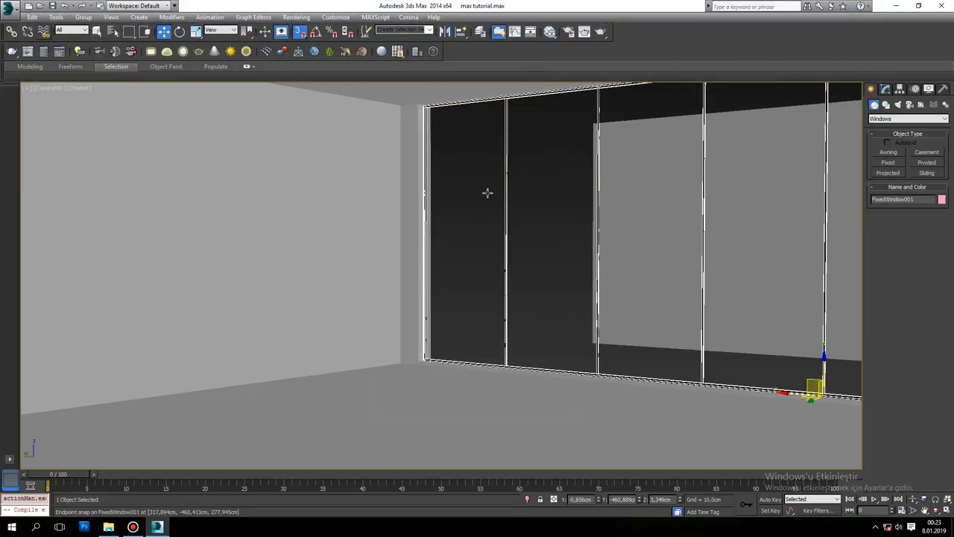
scroll(447, 223, down, 5)
mouse_move(413, 183)
alt+middle_down()
mouse_move(497, 248)
mouse_move(514, 215)
mouse_move(568, 211)
mouse_move(602, 226)
mouse_move(577, 226)
mouse_move(624, 234)
alt+middle_up()
scroll(448, 216, down, 2)
click(515, 215)
key(m)
scroll(476, 145, down, 3)
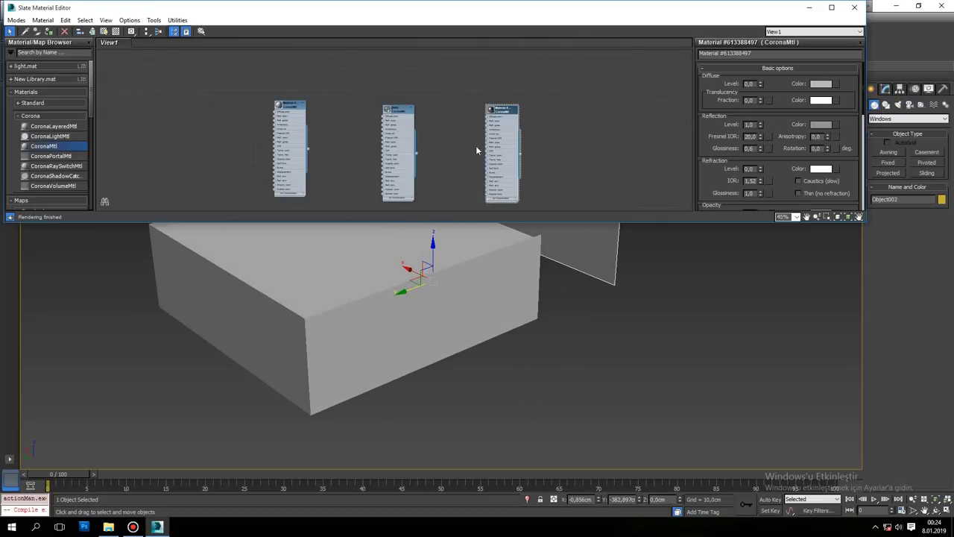
Step: Add a CoronaLightMtl and feed its colour a Bitmap of the misty forest image 29.JPG
scroll(475, 146, down, 2)
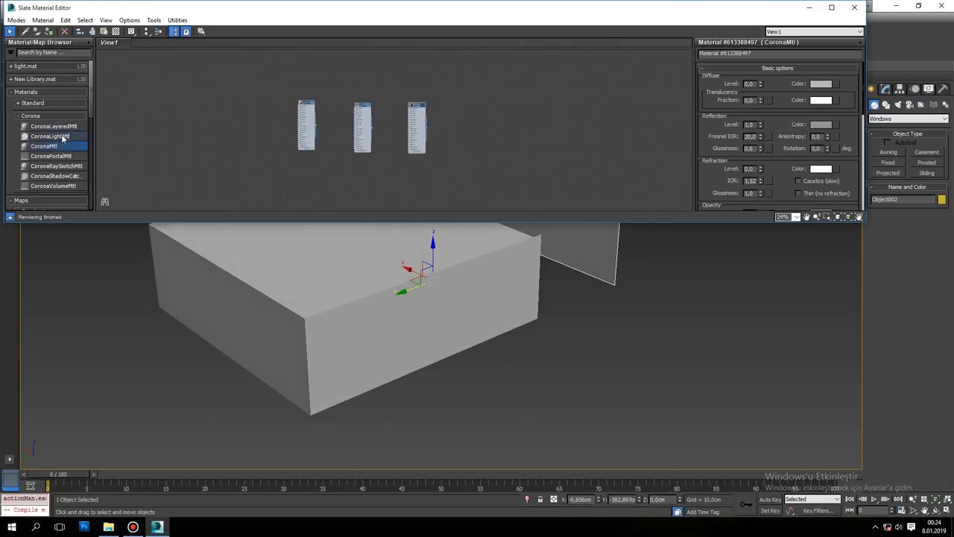
mouse_move(63, 137)
mouse_down()
mouse_move(577, 97)
mouse_move(575, 116)
mouse_up()
scroll(575, 96, up, 3)
scroll(576, 96, up, 2)
drag(495, 128, 352, 129)
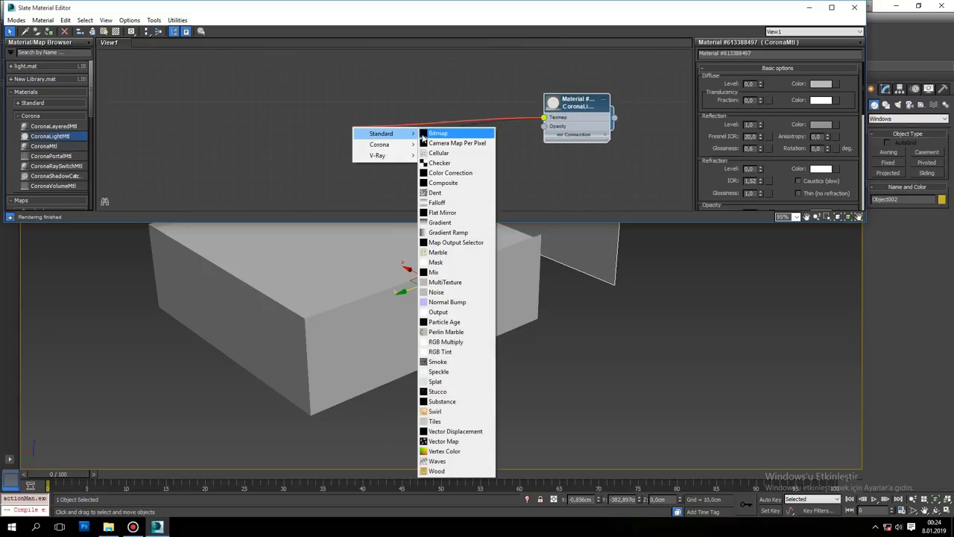
click(432, 140)
click(34, 95)
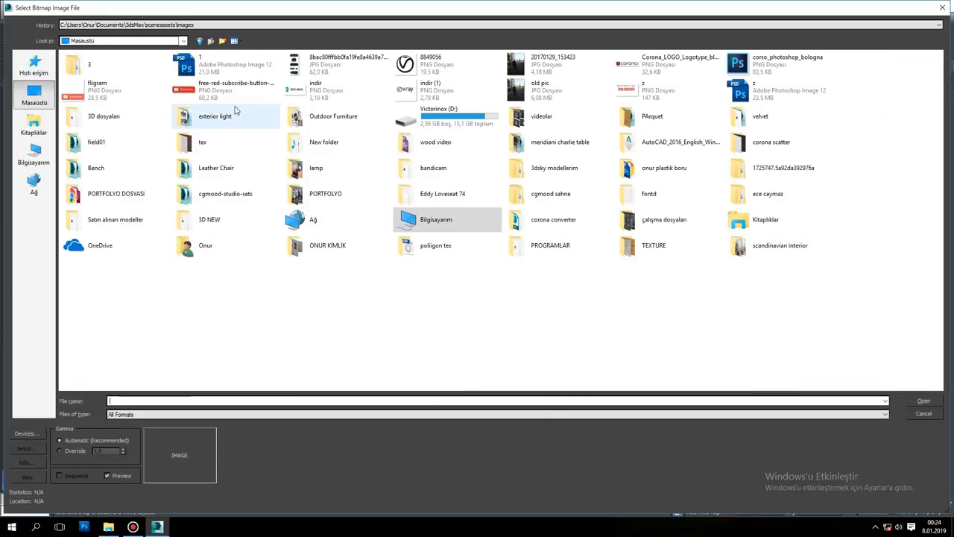
double_click(216, 118)
click(503, 79)
click(451, 82)
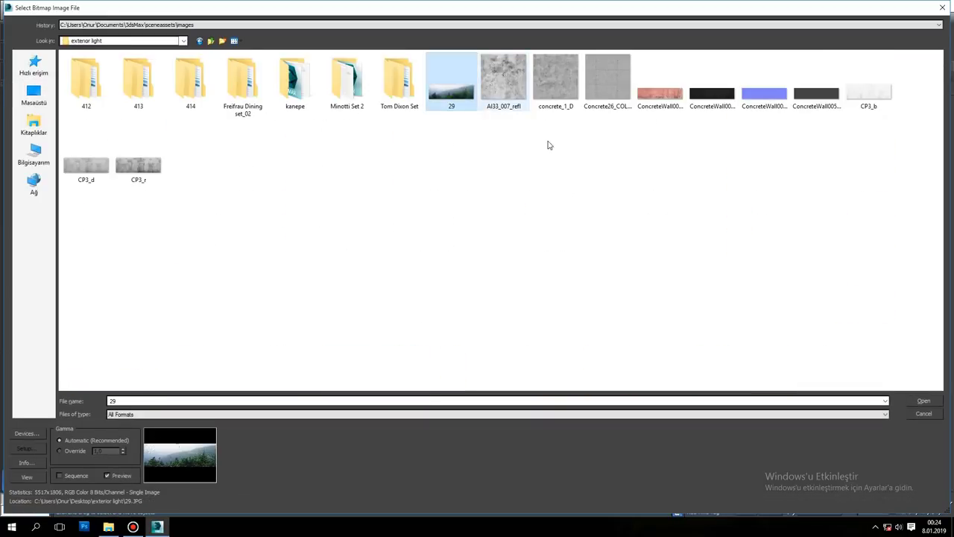
click(932, 401)
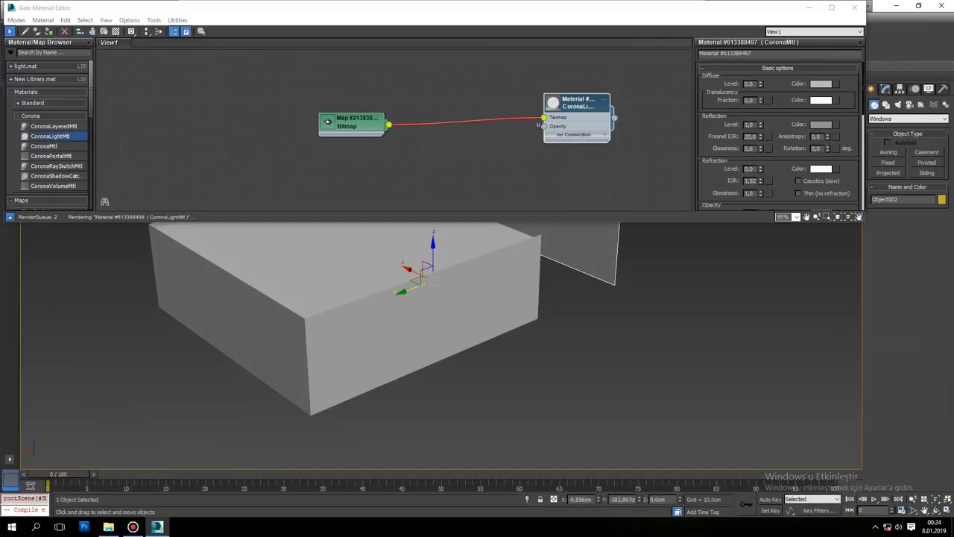
Step: Assign the light material to the outside plane and show the forest image in the viewport
scroll(569, 291, down, 3)
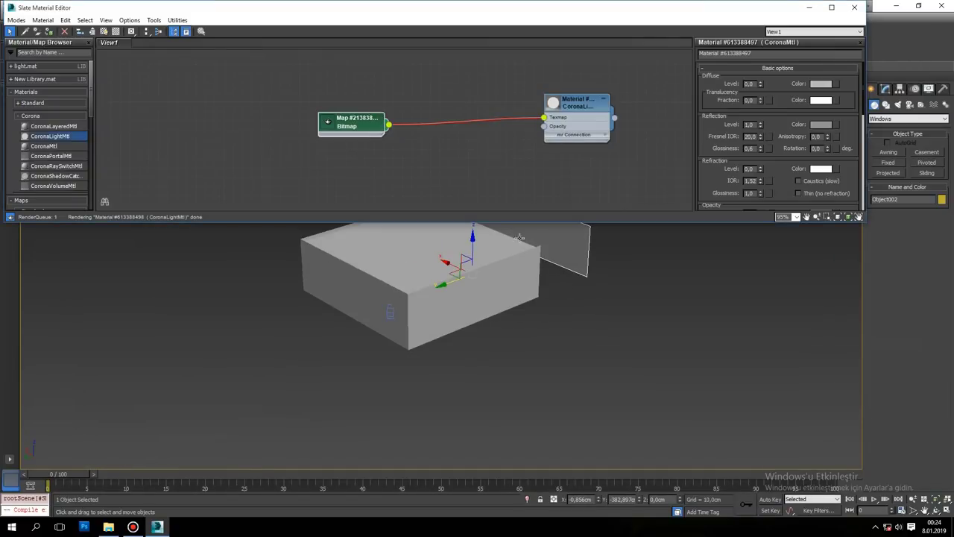
scroll(579, 345, down, 2)
click(104, 31)
click(502, 307)
double_click(569, 109)
click(49, 32)
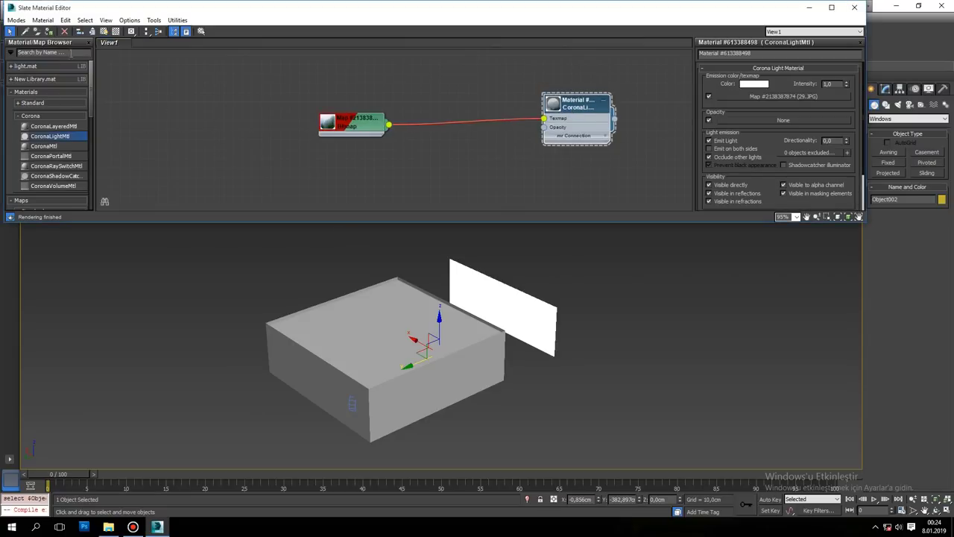
click(112, 31)
double_click(350, 123)
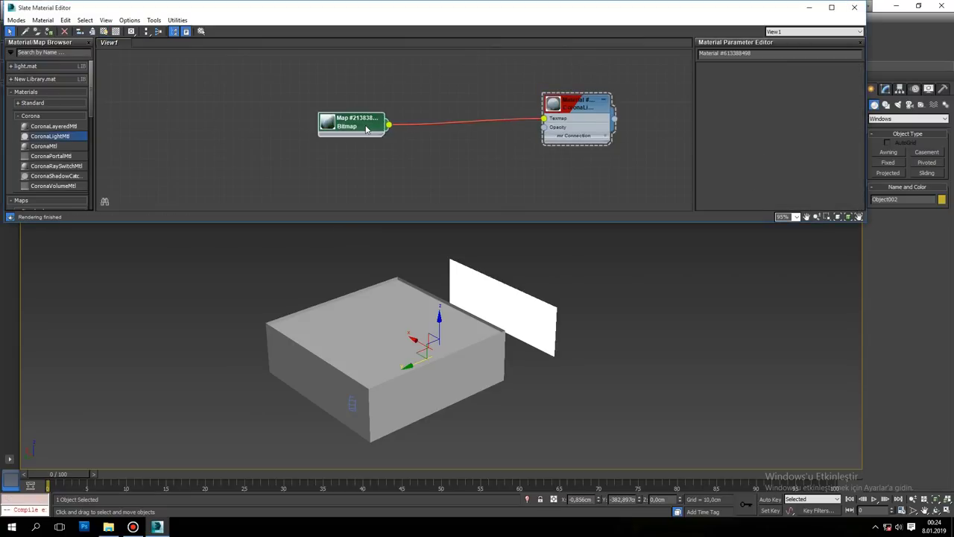
click(105, 32)
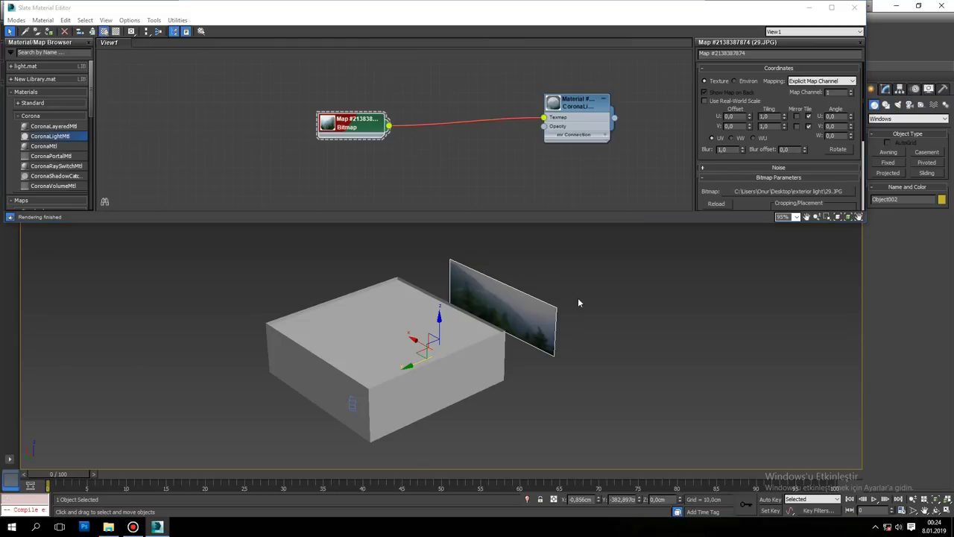
scroll(577, 299, up, 4)
scroll(579, 289, up, 3)
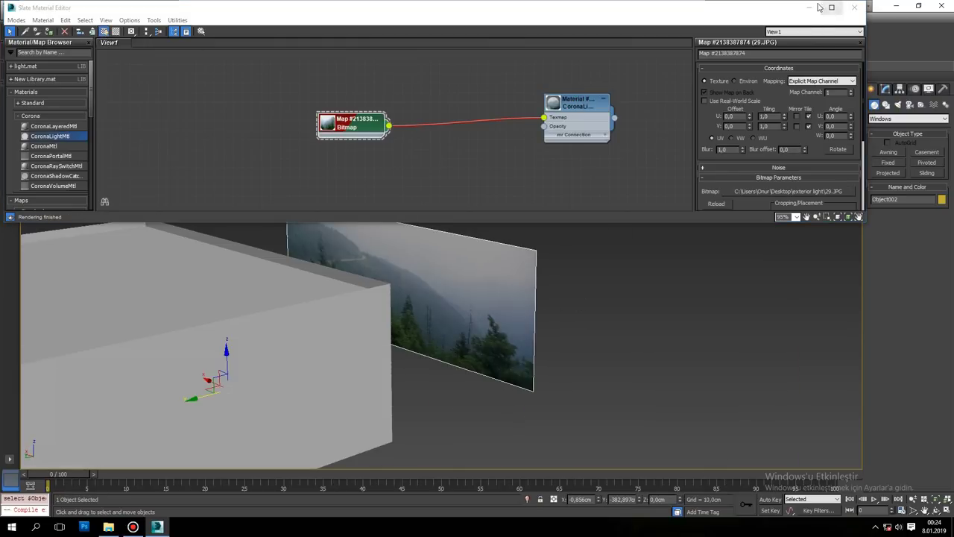
click(819, 8)
click(549, 31)
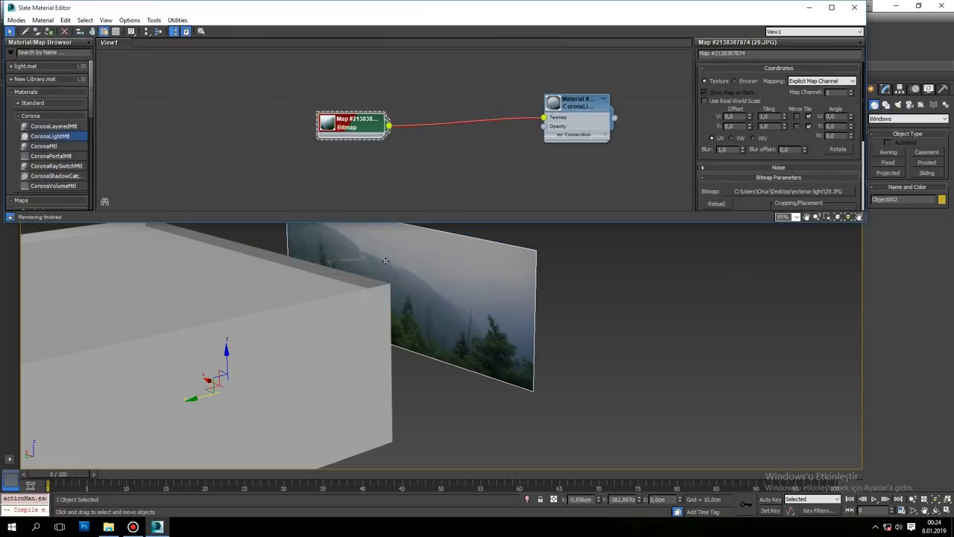
Step: Insert a ColorCorrection map between the bitmap and material, with saturation -34.9
click(53, 54)
text(color)
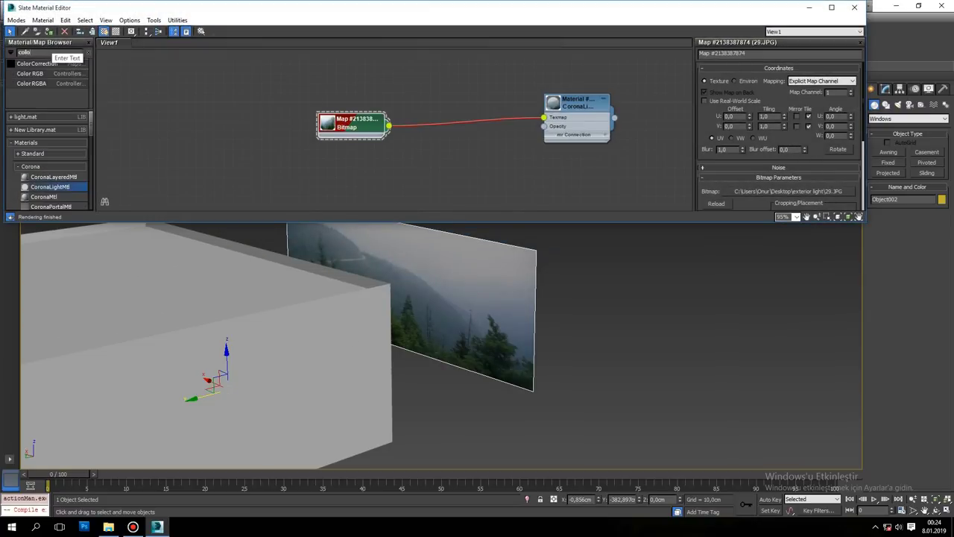
mouse_move(37, 68)
mouse_down()
mouse_move(453, 136)
mouse_move(488, 130)
mouse_up()
drag(779, 202, 753, 203)
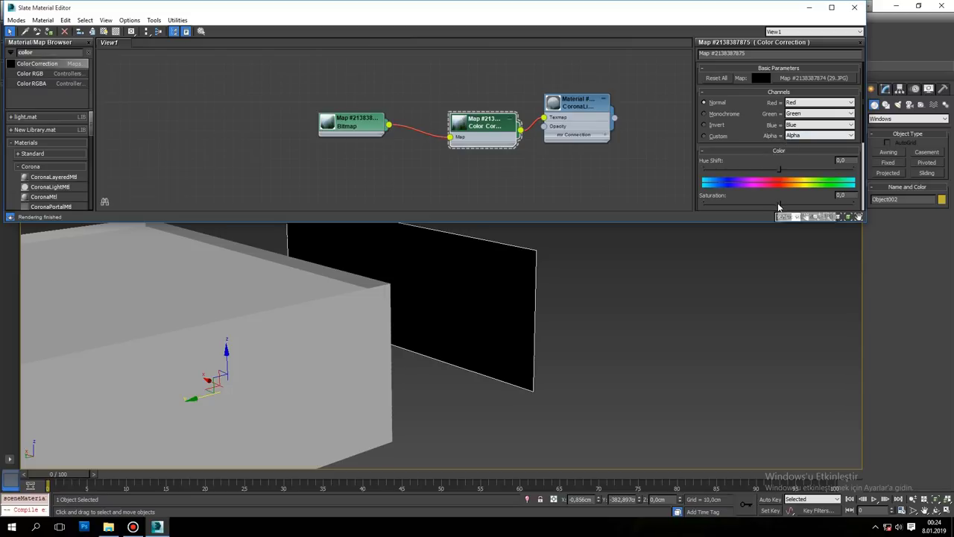
Step: Re-enable viewport display of the forest texture and check it on the plane
click(854, 8)
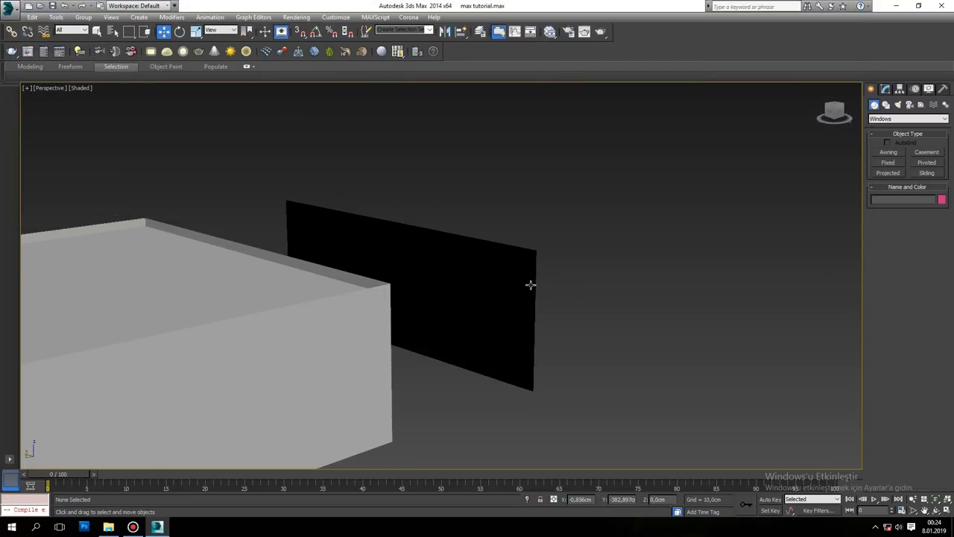
key(m)
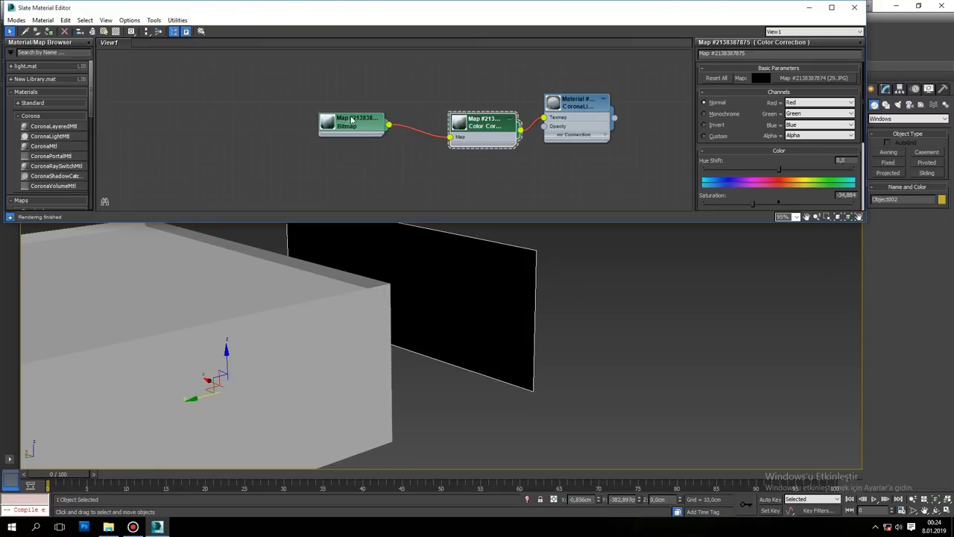
double_click(351, 123)
click(105, 32)
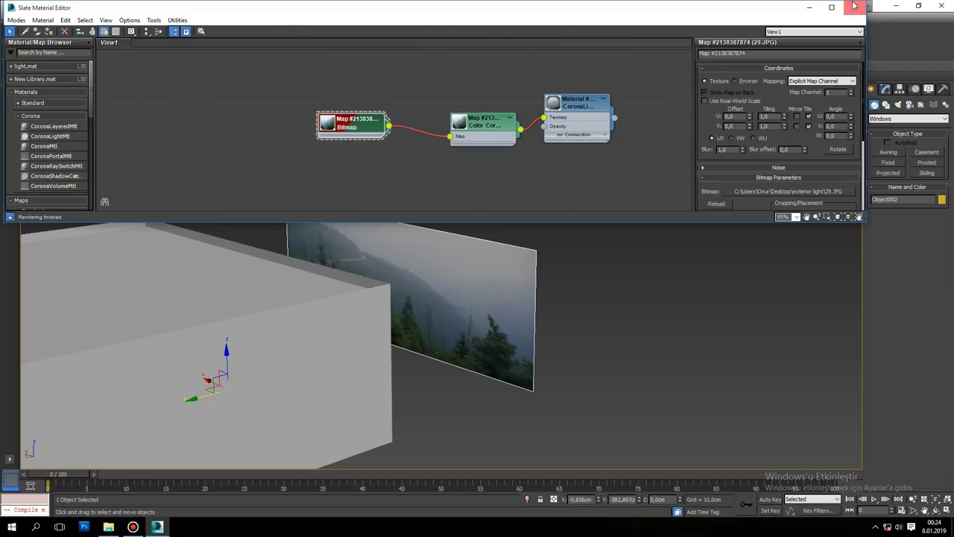
click(854, 7)
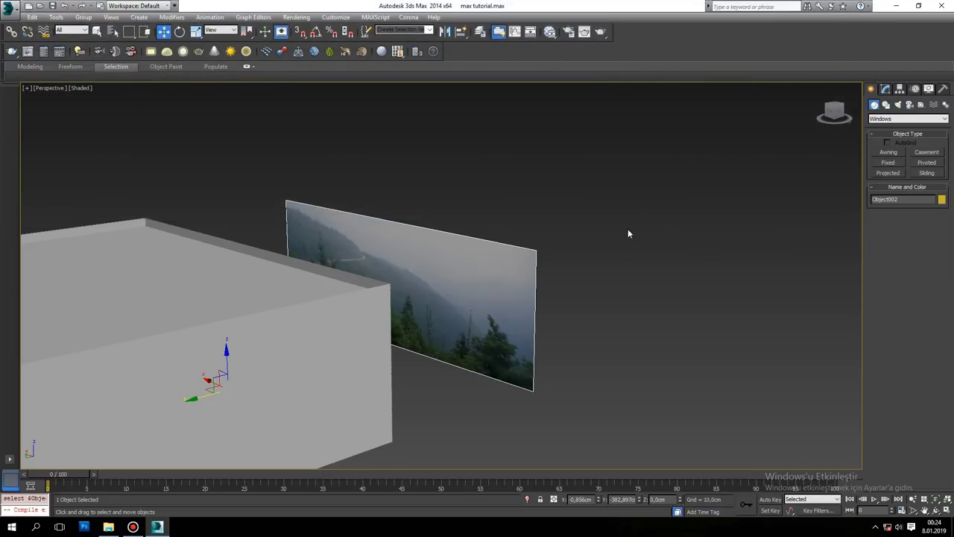
Step: Set the CoronaLightMtl intensity to 2.0 and turn off Emit Light
key(m)
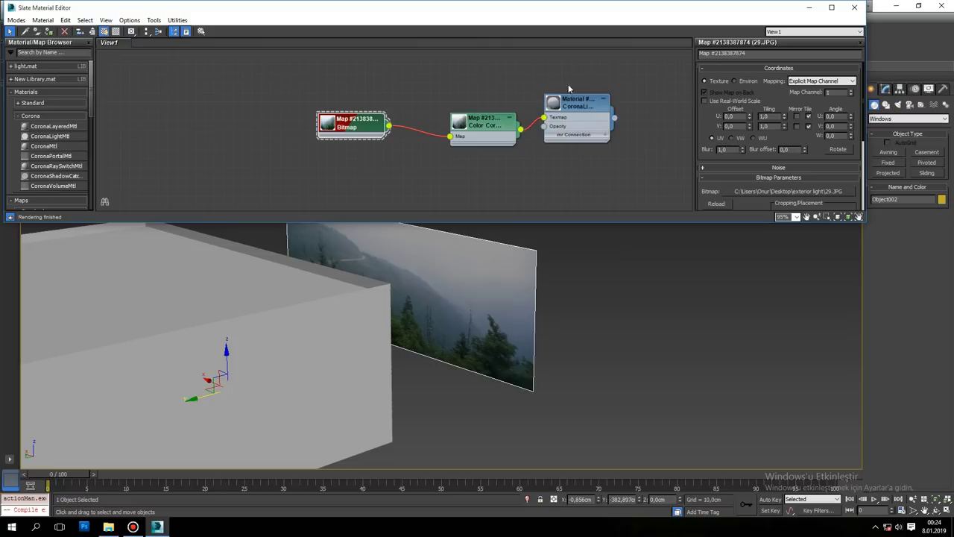
double_click(585, 106)
text(2)
click(730, 142)
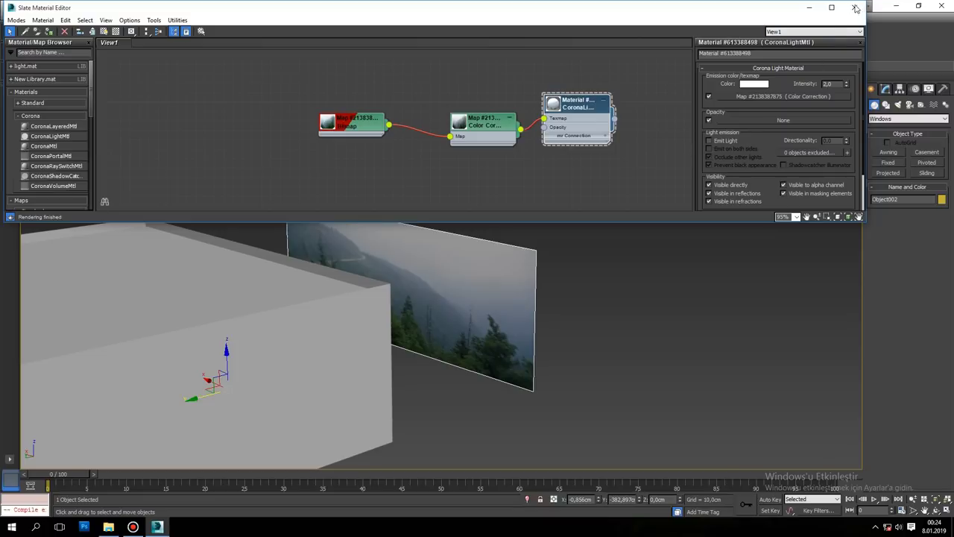
click(854, 7)
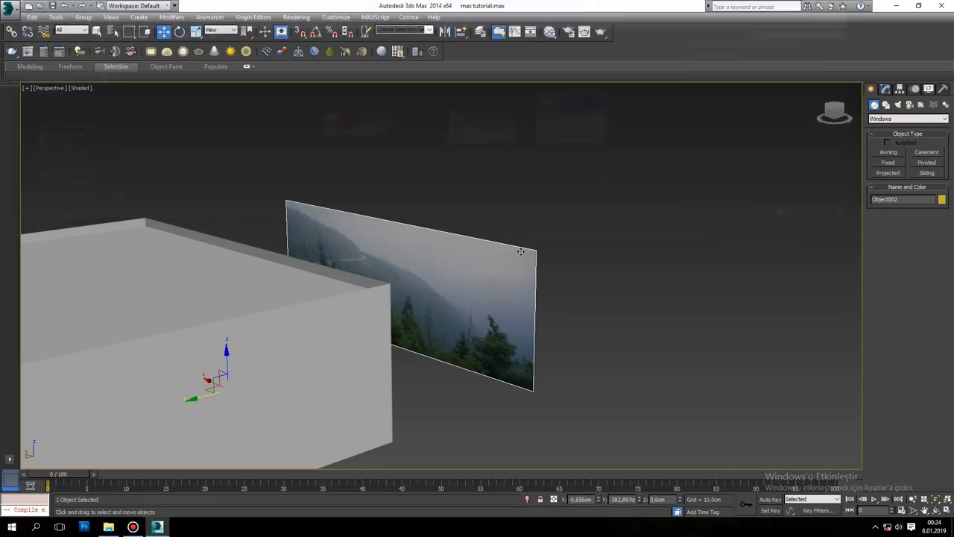
Step: Center the picture plane's pivot on the object using Affect Pivot Only
click(885, 89)
click(881, 229)
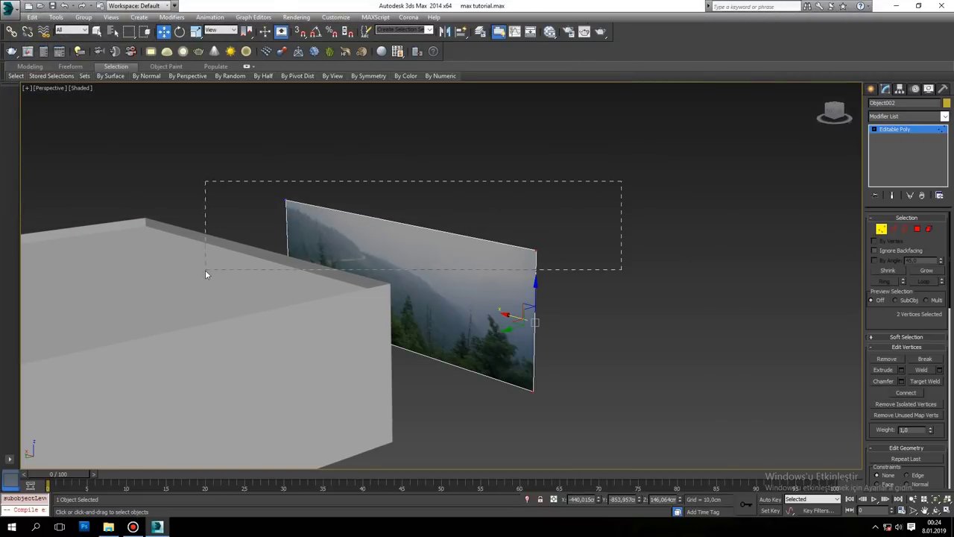
alt+middle_drag(206, 275, 849, 241)
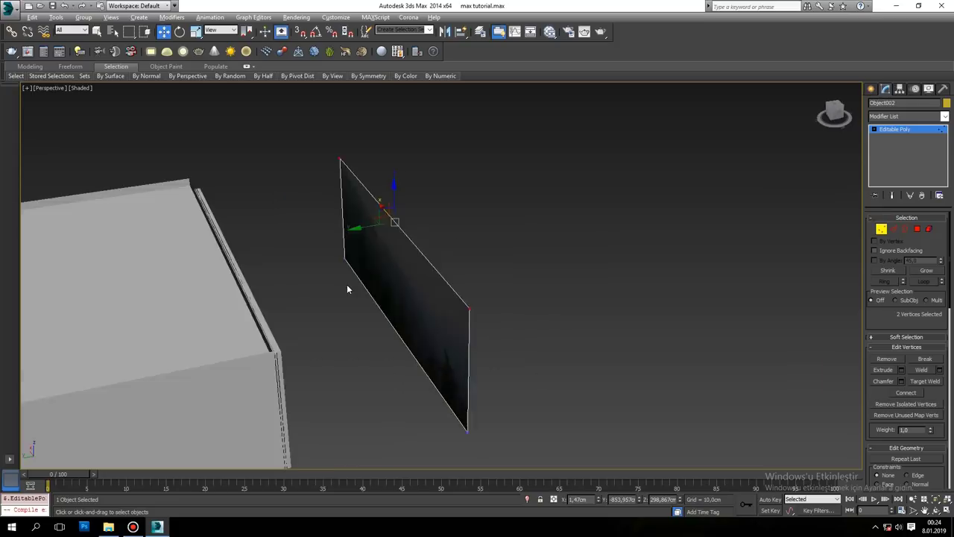
click(881, 229)
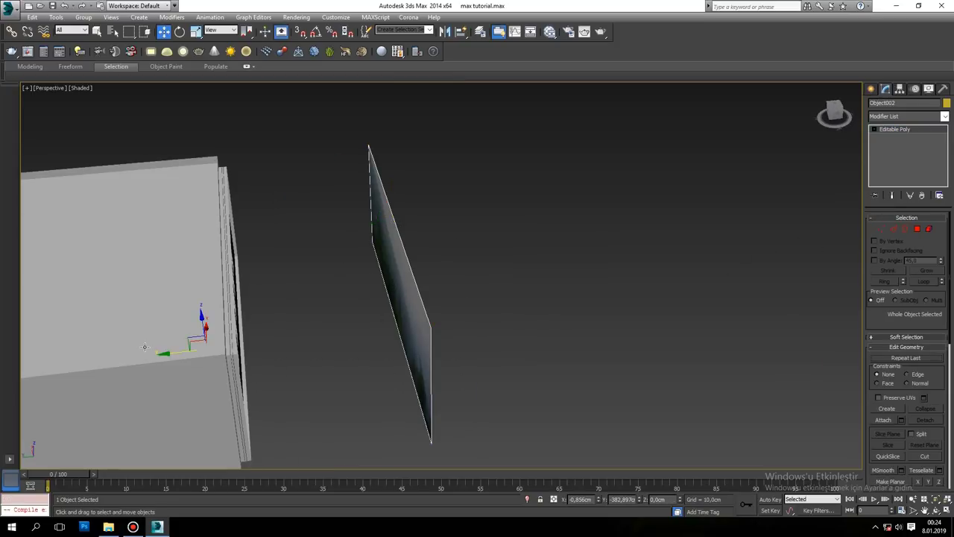
click(899, 88)
click(907, 152)
click(906, 203)
click(870, 89)
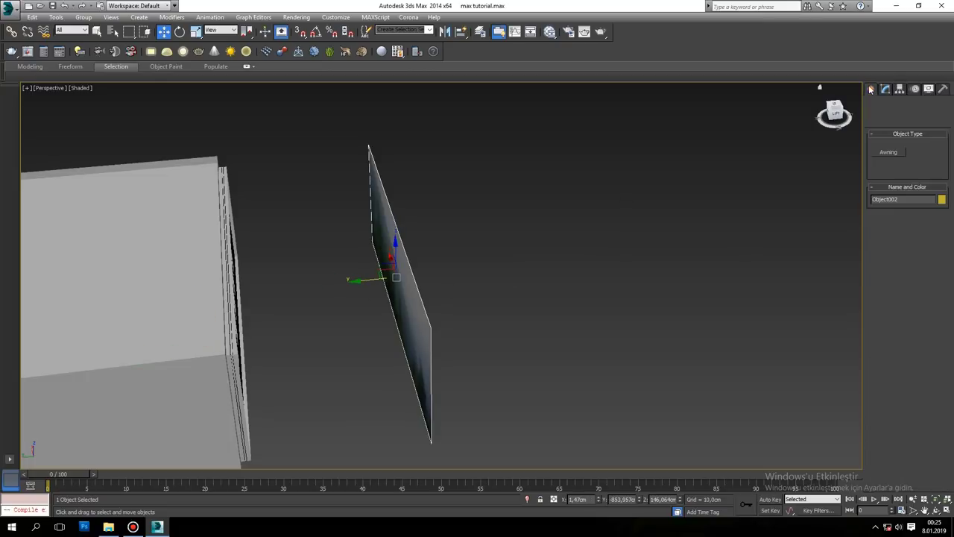
Step: Slide the plane up against the room's window wall and inspect the window frame's modifiers
drag(358, 280, 206, 298)
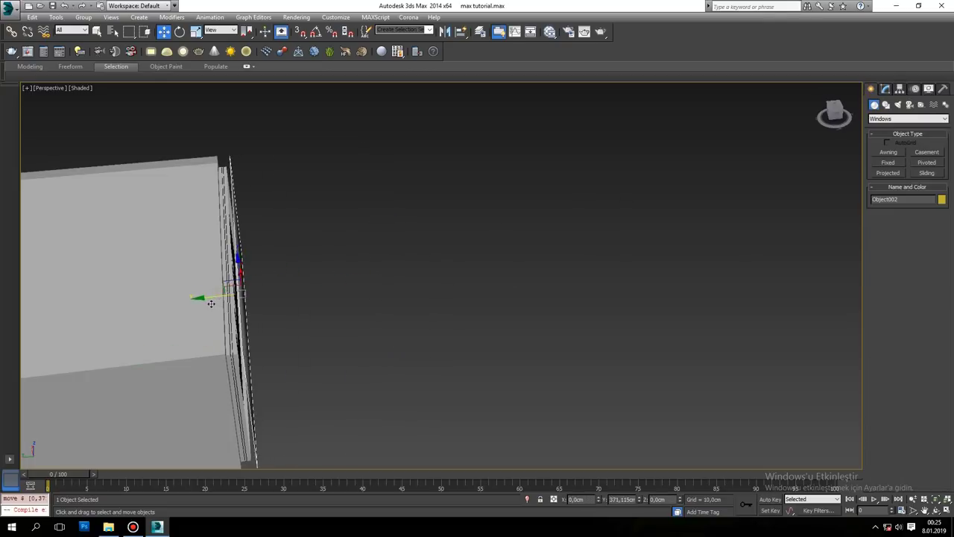
key(c)
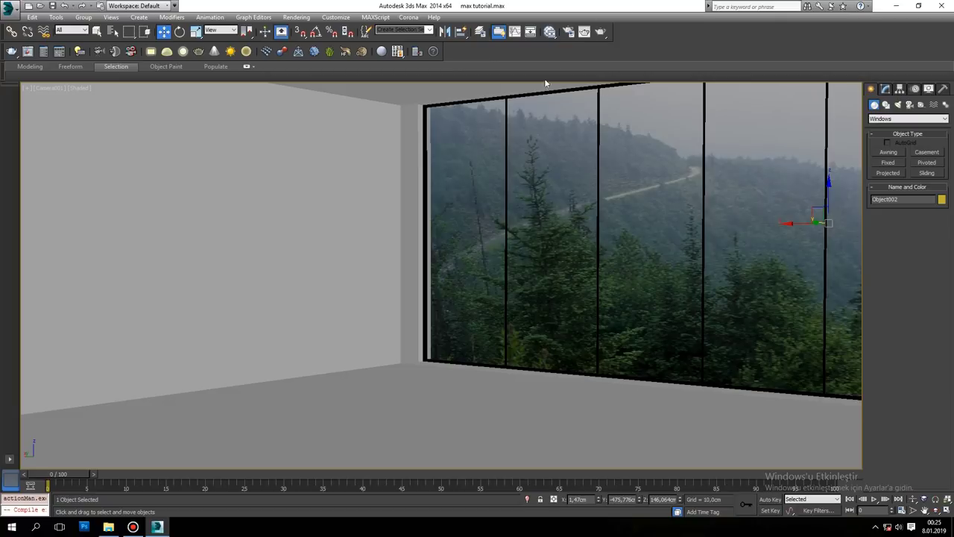
click(886, 88)
click(717, 188)
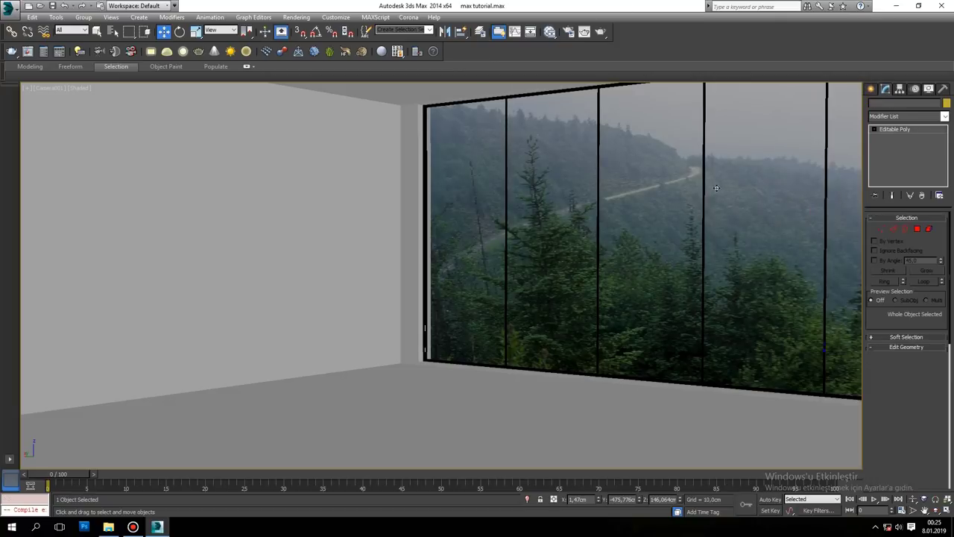
click(911, 117)
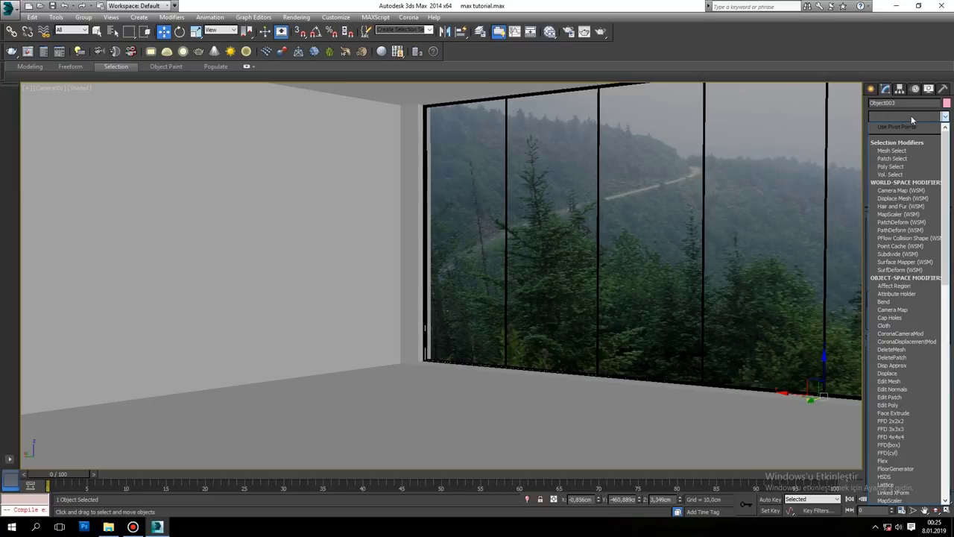
click(715, 170)
Step: Return to the perspective view and reselect the picture plane
key(p)
scroll(670, 194, up, 5)
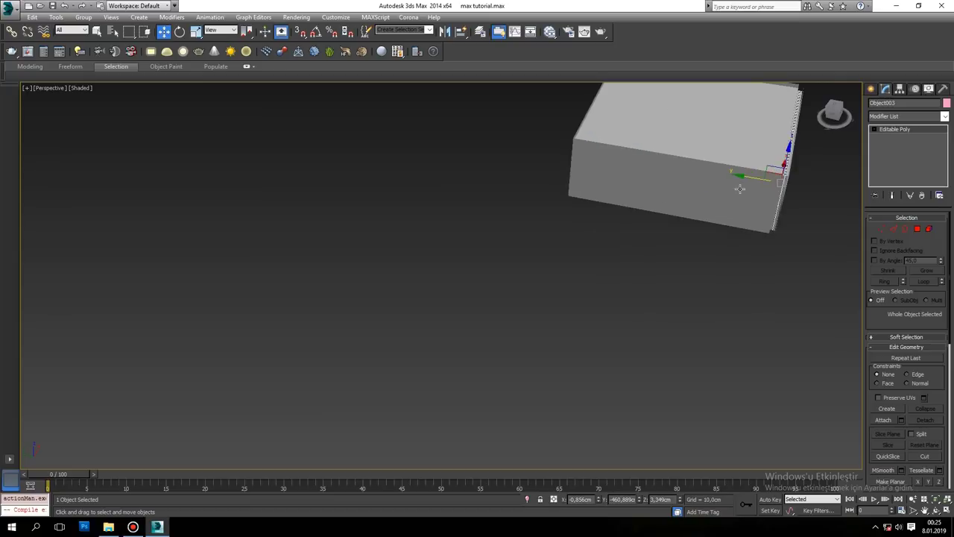
scroll(671, 186, down, 2)
scroll(708, 187, up, 6)
click(725, 163)
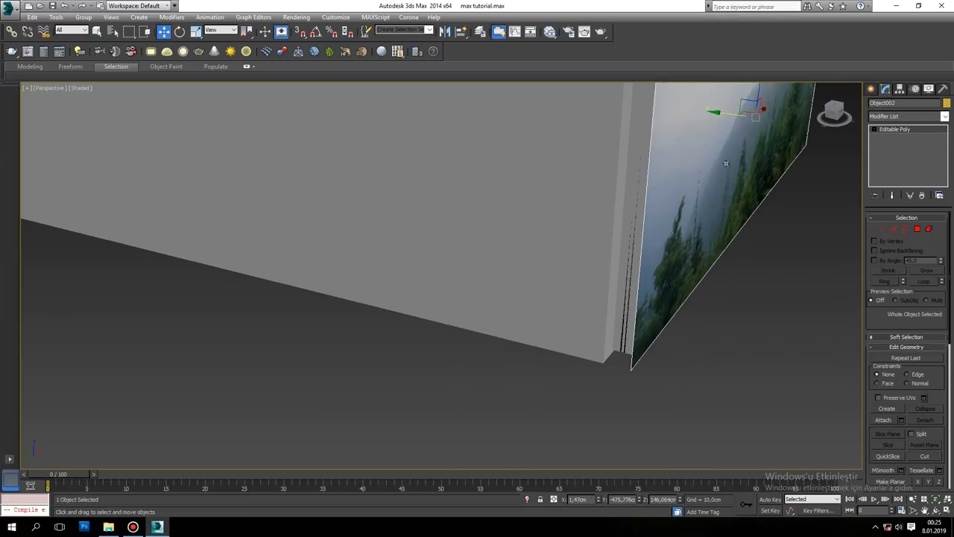
Step: Add a Box UVW Map to the picture plane, sized 1069.46 by 388.509
click(891, 117)
scroll(901, 335, down, 10)
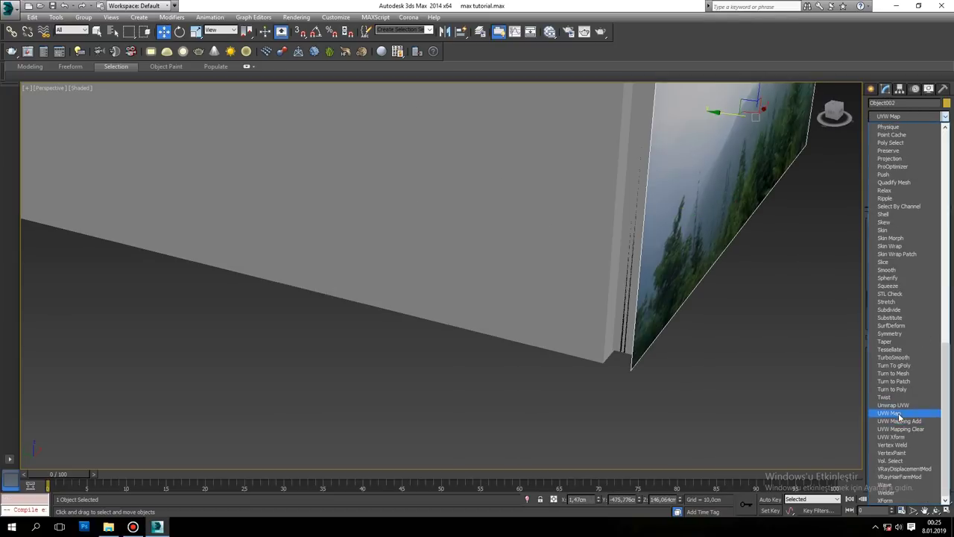
click(899, 415)
click(897, 273)
scroll(566, 307, down, 5)
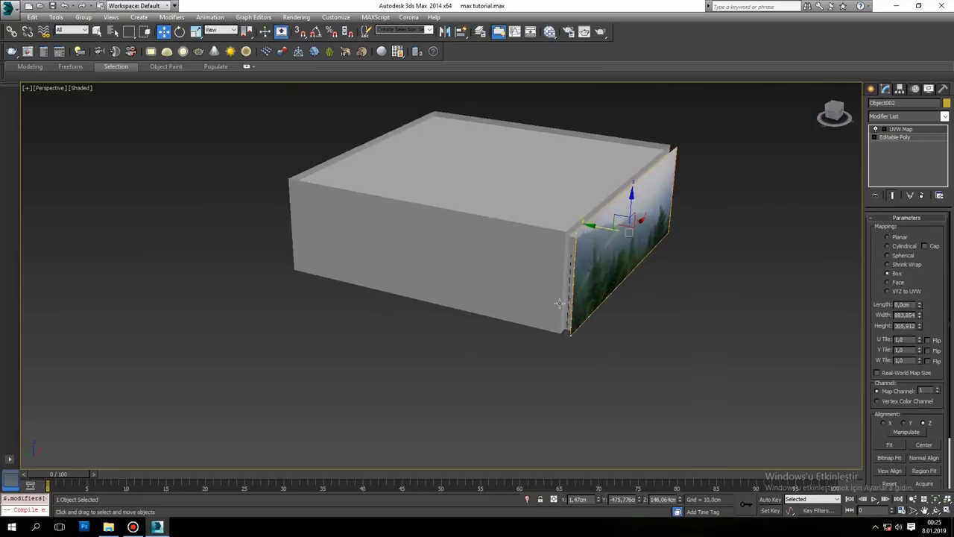
alt+middle_drag(567, 308, 872, 322)
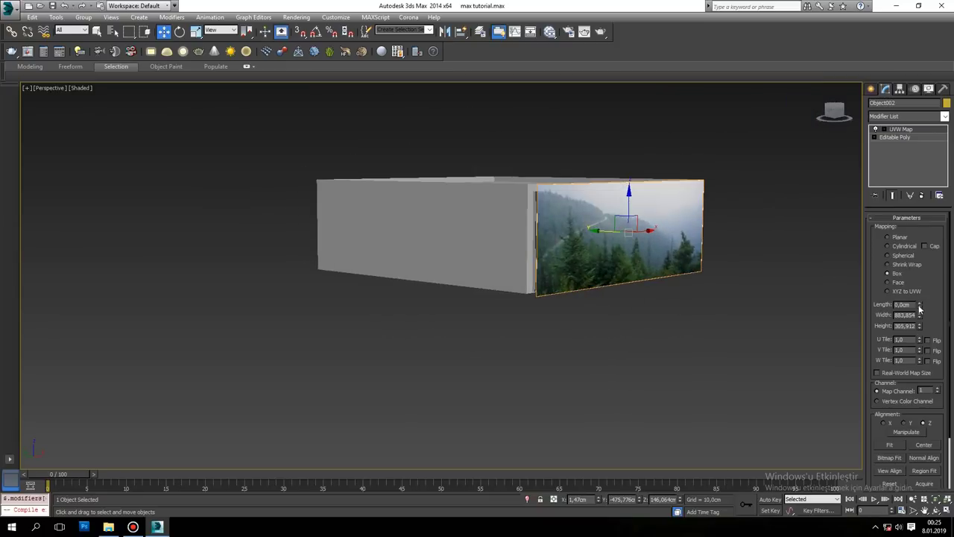
drag(920, 314, 919, 301)
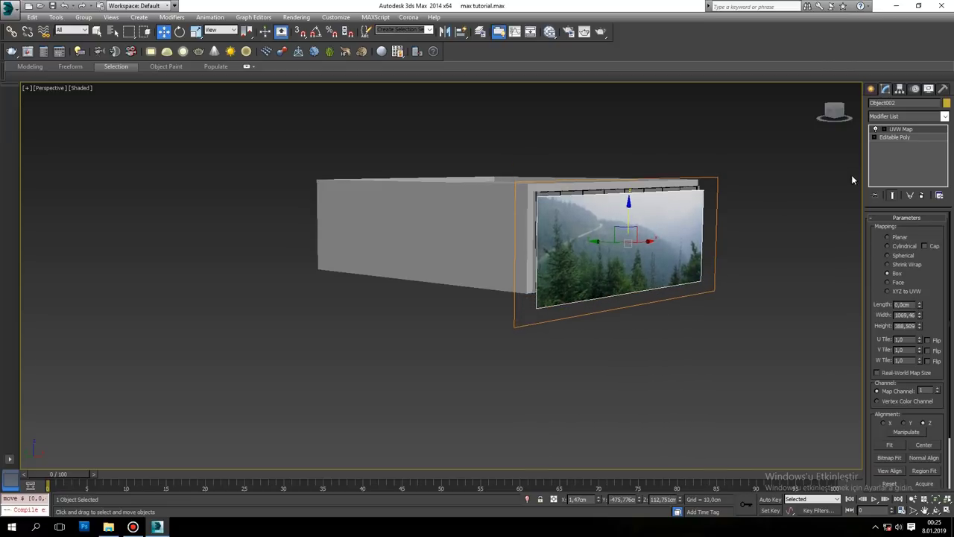
Step: Move and enlarge the UVW Map gizmo so misty hills fill the window
click(876, 129)
click(900, 138)
drag(628, 199, 631, 236)
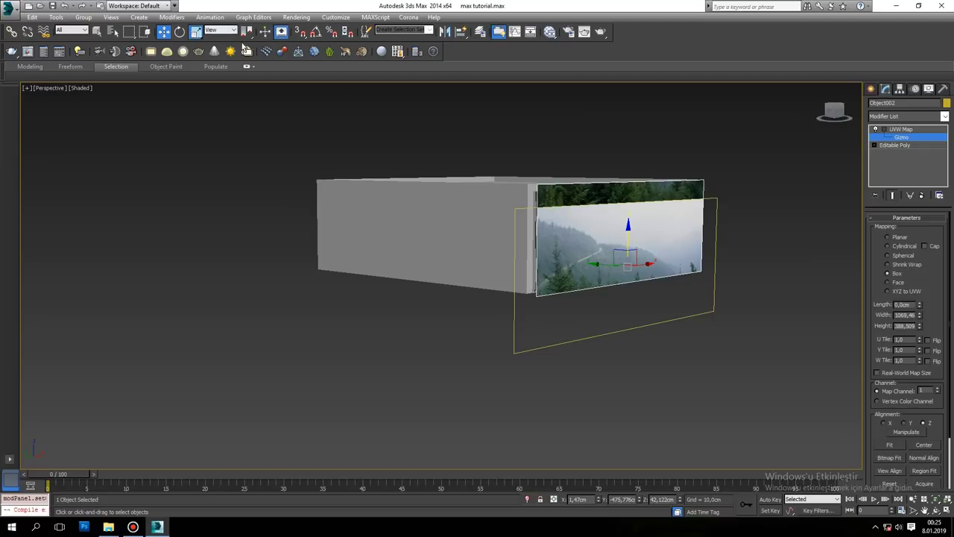
click(196, 31)
drag(628, 260, 628, 243)
key(w)
key(c)
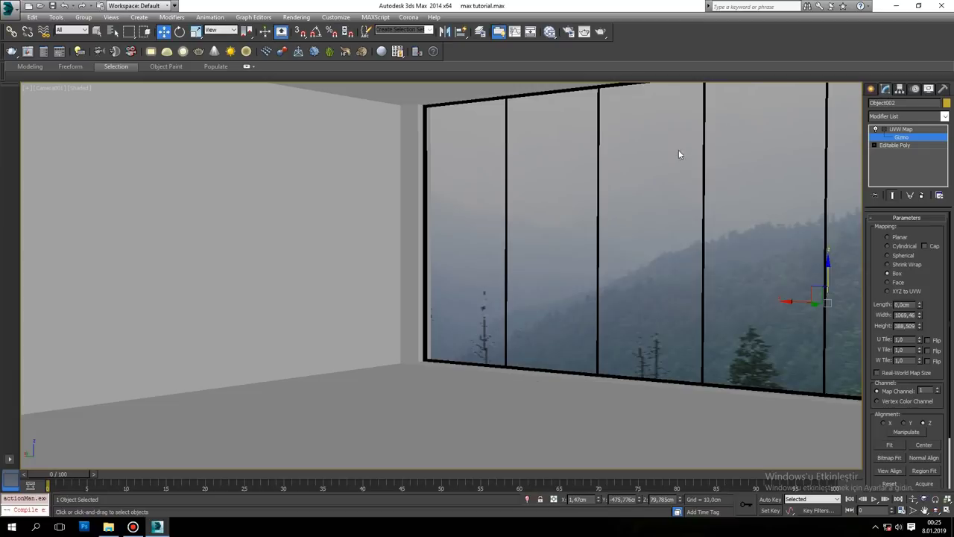
Step: Run a Corona test render of the window view, then cancel it and return to perspective
click(600, 31)
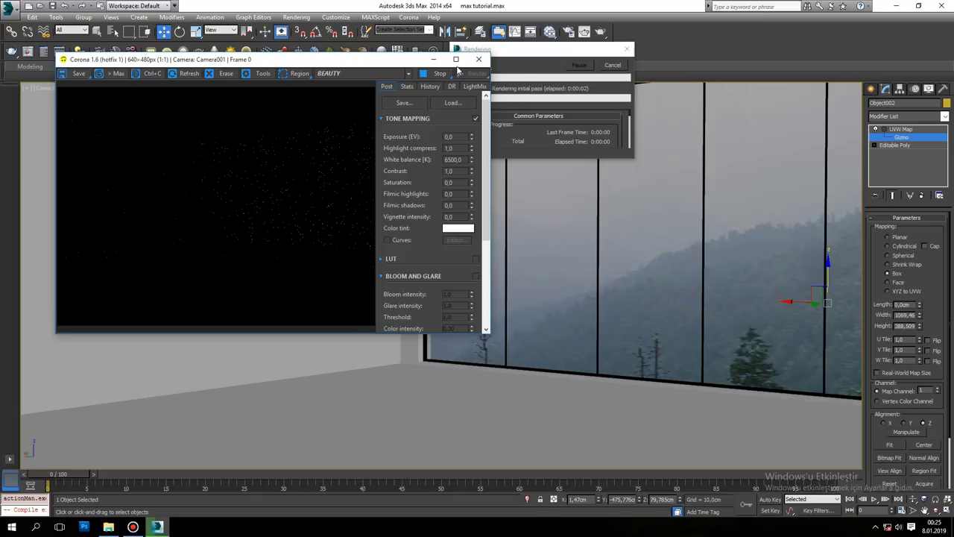
click(456, 60)
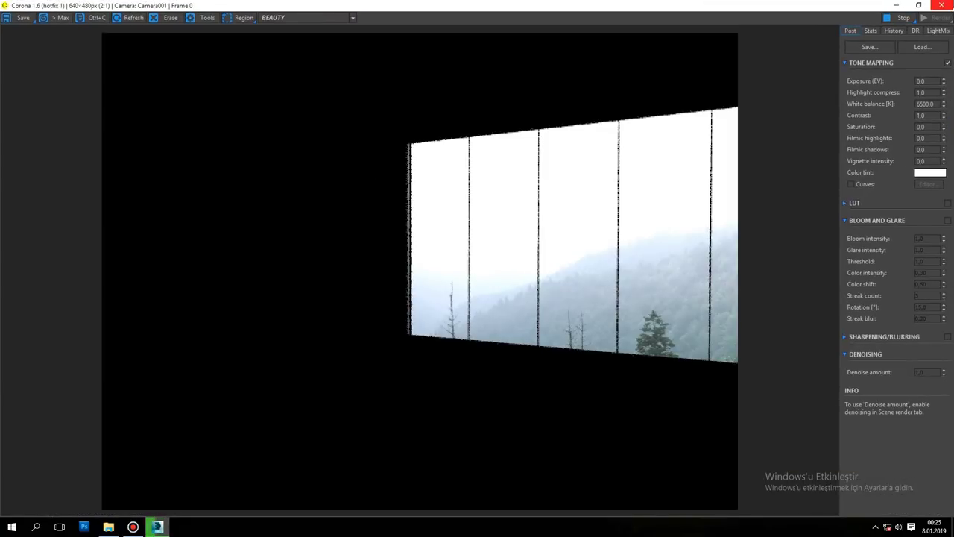
click(941, 5)
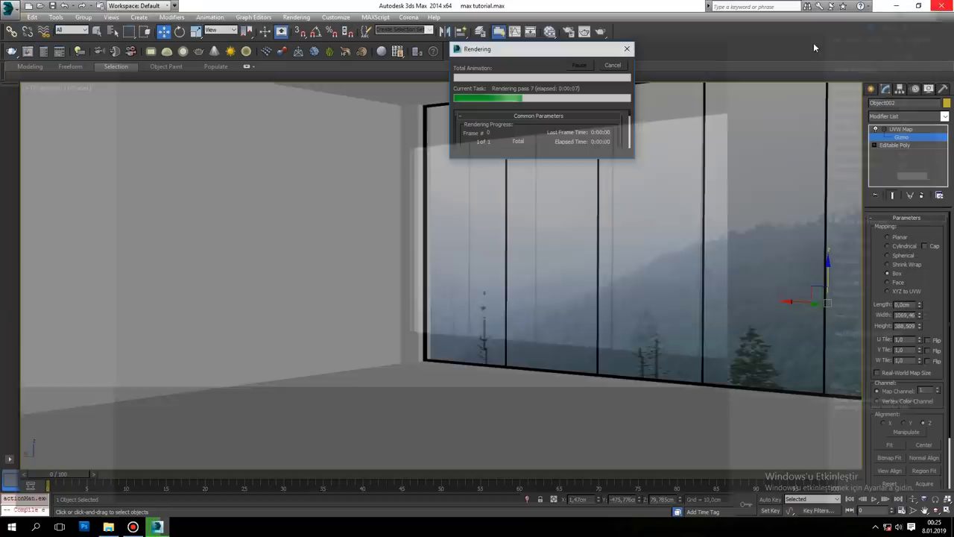
click(612, 65)
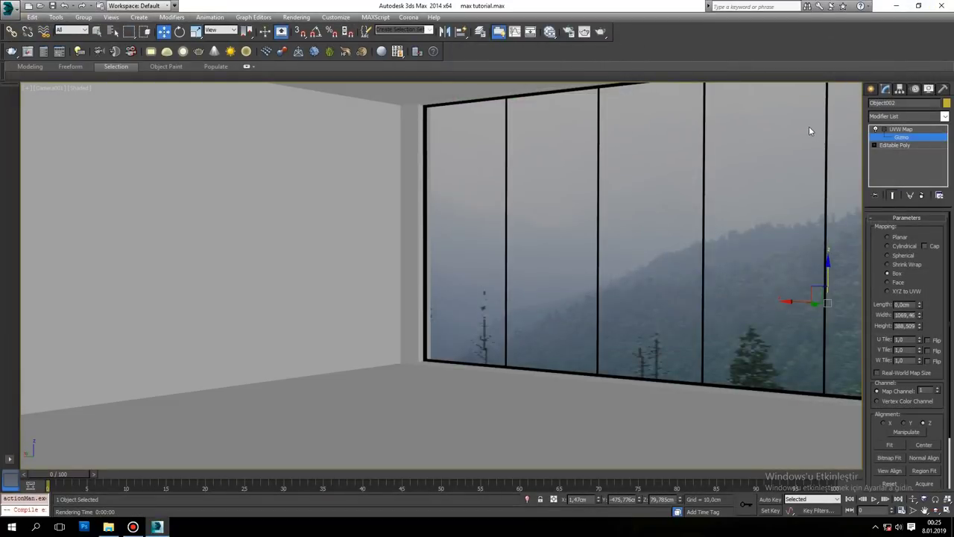
key(p)
scroll(592, 251, down, 3)
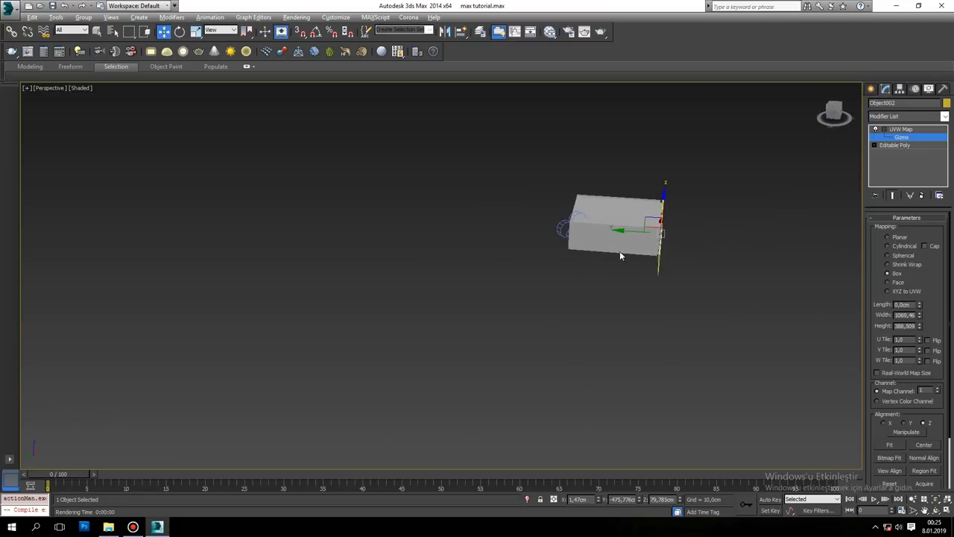
Step: Deselect the box and orbit to view the plane's textured side face
click(870, 89)
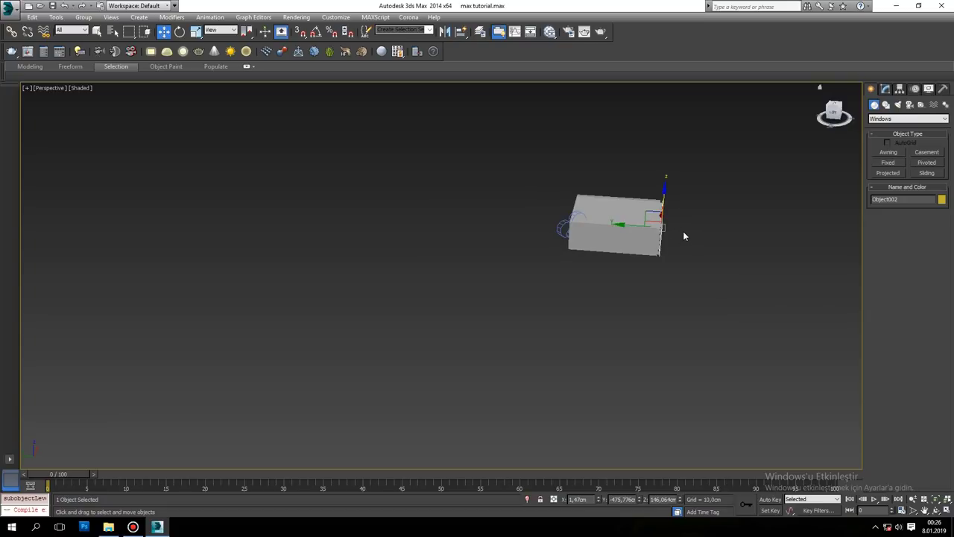
click(685, 236)
scroll(570, 258, up, 3)
mouse_move(571, 258)
alt+middle_down()
mouse_move(563, 229)
mouse_move(573, 227)
alt+middle_up()
click(886, 89)
click(871, 90)
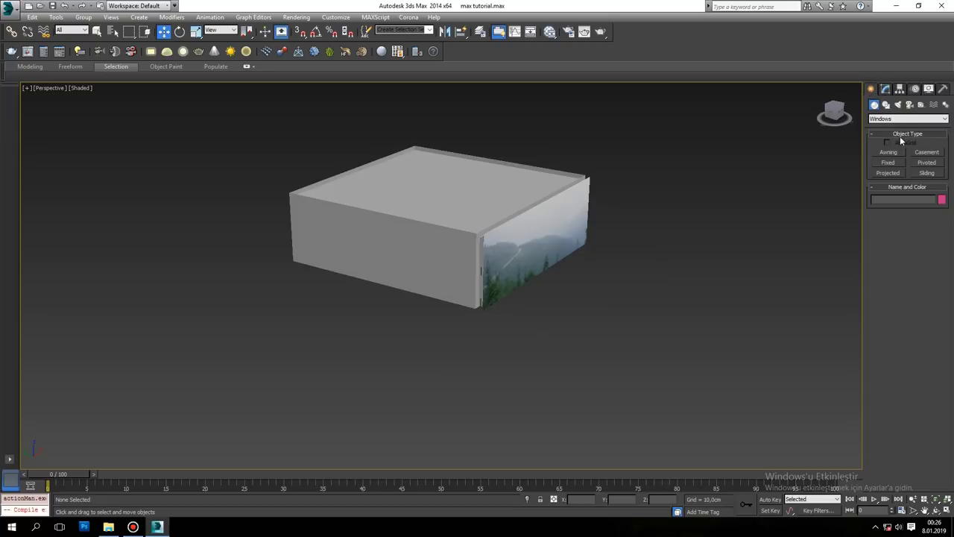
Step: Pick CoronaLight from the Corona light family, trying a sphere light then cancelling it
click(891, 119)
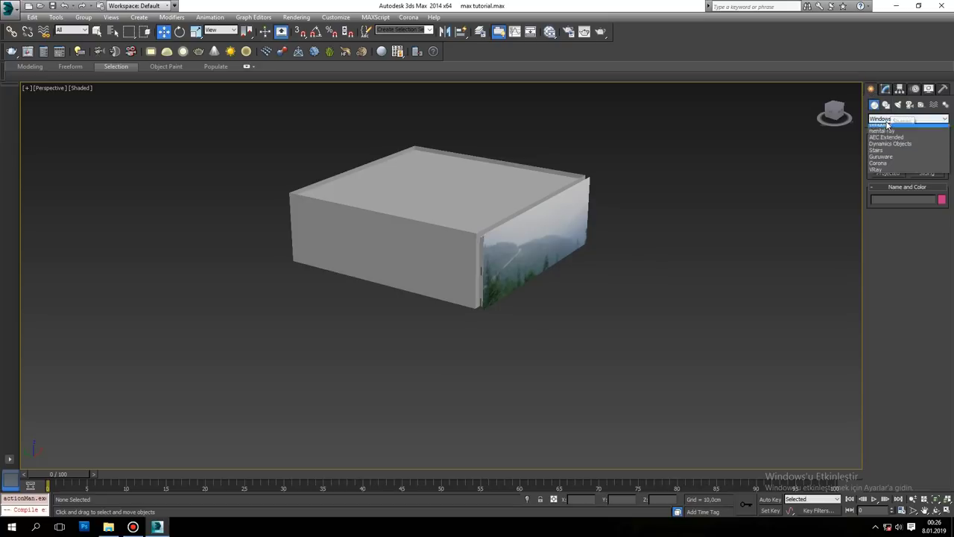
click(898, 105)
click(890, 119)
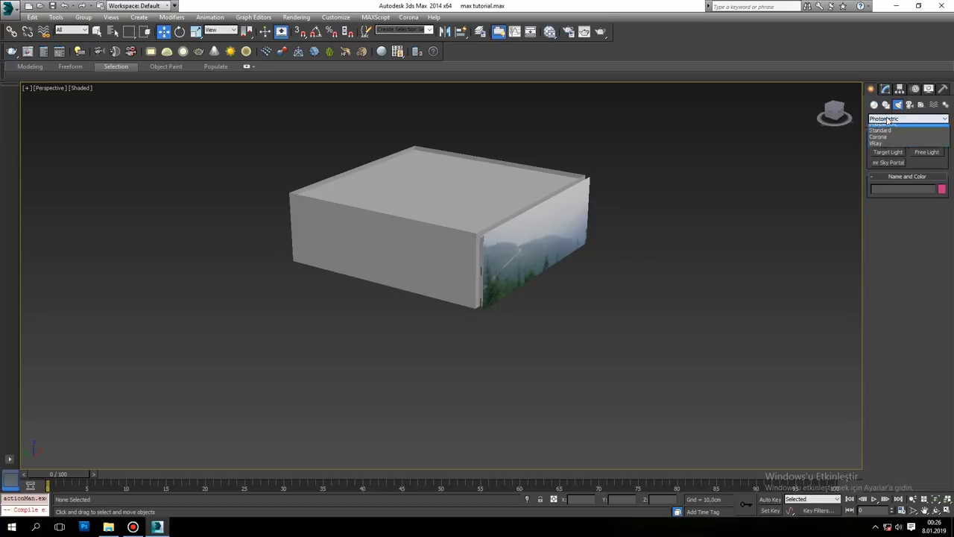
click(887, 138)
click(887, 152)
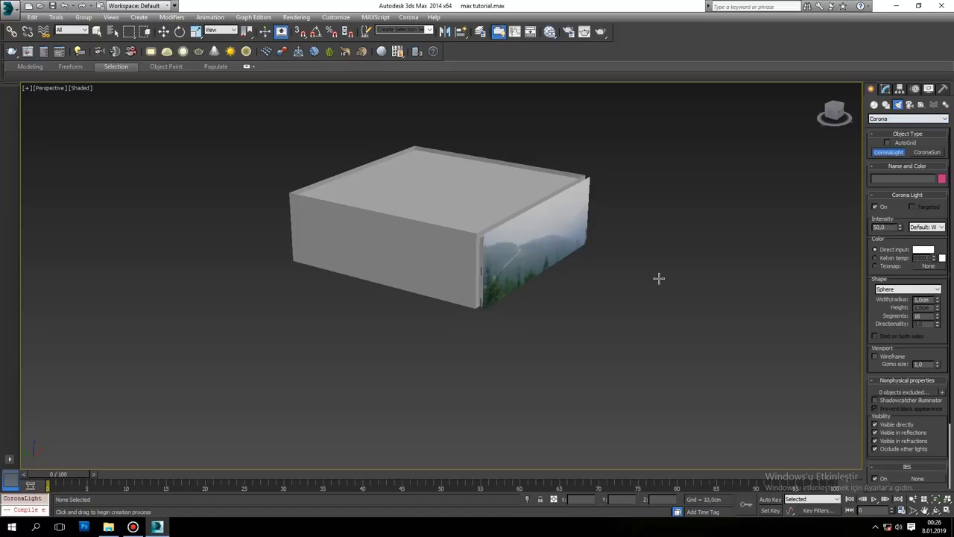
scroll(658, 276, down, 3)
alt+middle_drag(604, 278, 709, 288)
mouse_move(709, 288)
mouse_down()
mouse_move(653, 313)
mouse_move(752, 286)
mouse_up()
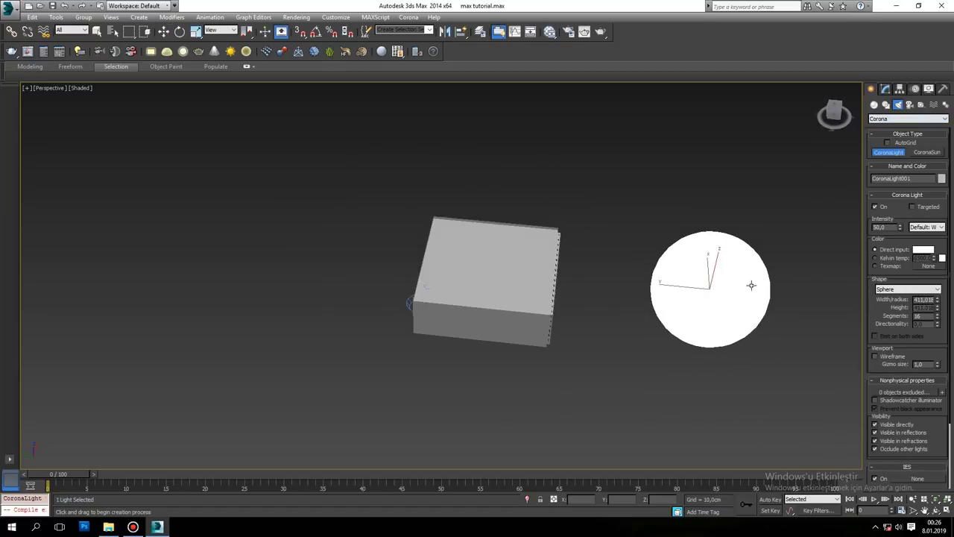
right_click(865, 236)
Step: Draw a rectangular CoronaLight beside the room with intensity 20 and 6500 K colour temperature
text(20)
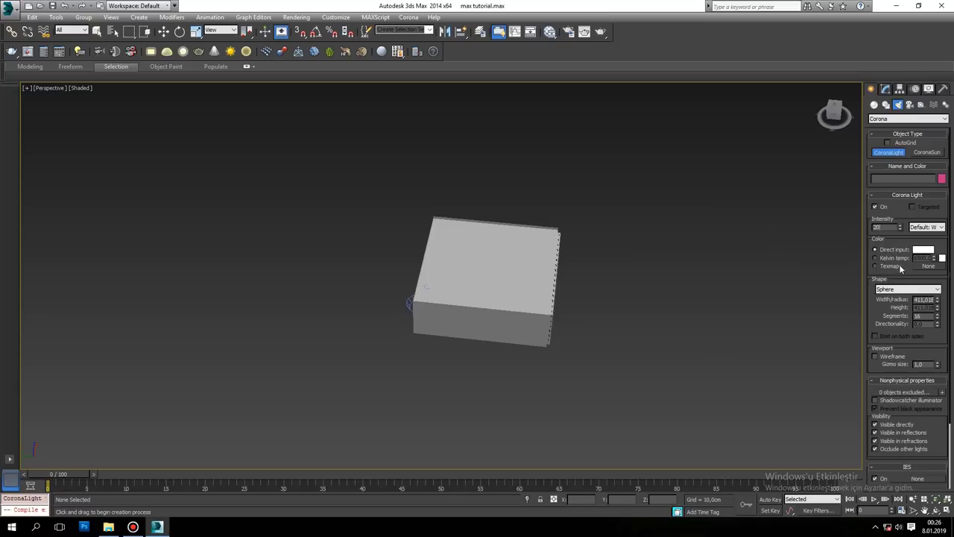
click(900, 260)
click(906, 289)
click(895, 301)
drag(735, 320, 612, 361)
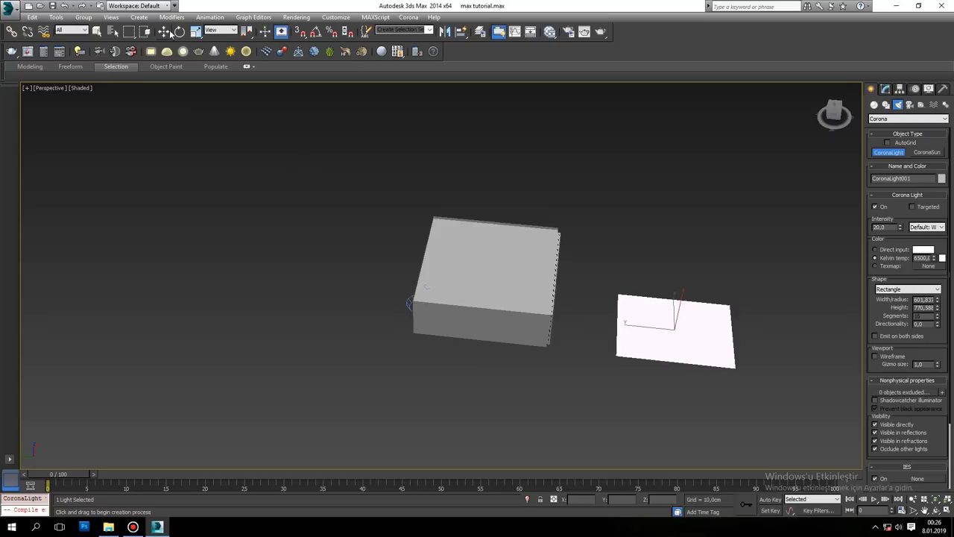
Step: Rotate the light upright with angle snap, angled toward the room, and check from Top view
click(180, 31)
alt+middle_drag(674, 335, 720, 304)
key(a)
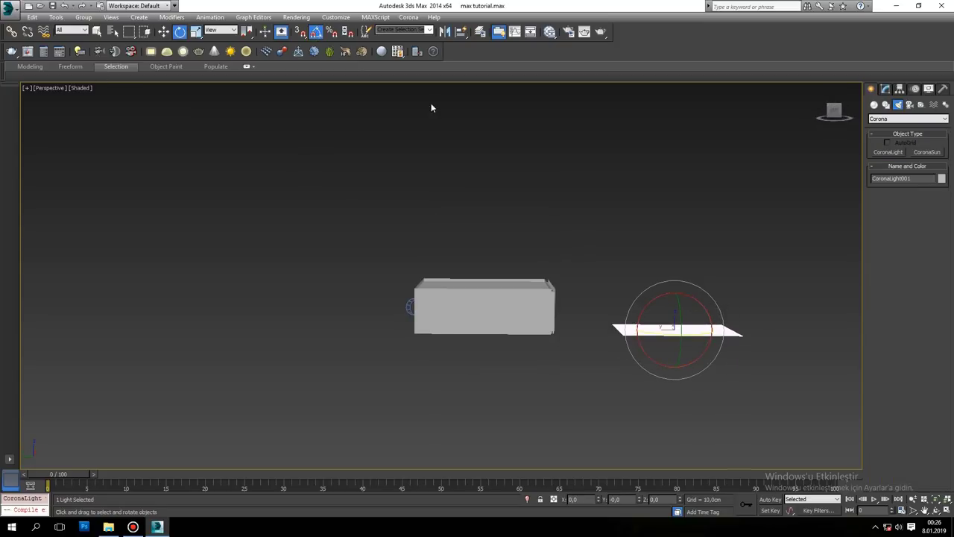
mouse_move(683, 295)
mouse_down()
mouse_move(691, 344)
mouse_move(706, 333)
mouse_up()
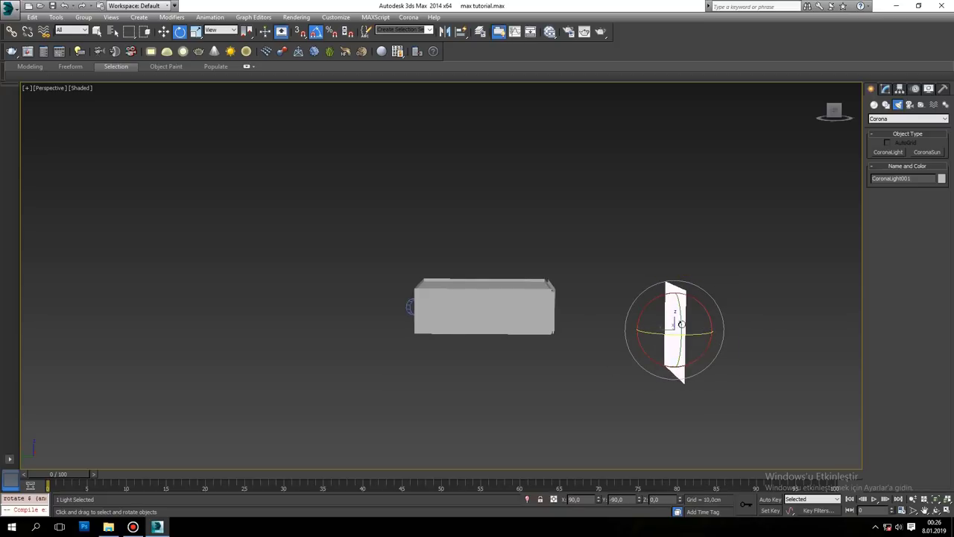
drag(660, 296, 671, 336)
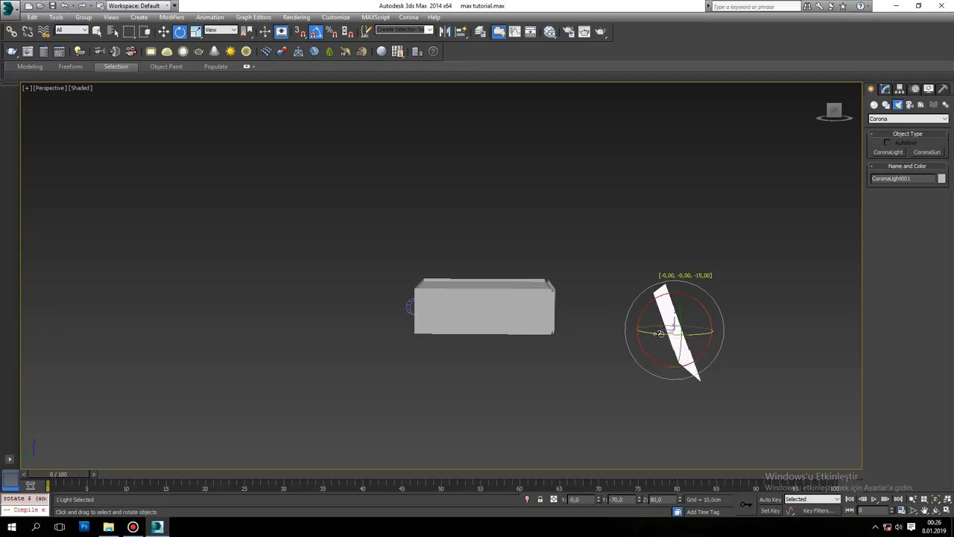
alt+middle_drag(670, 335, 650, 365)
key(t)
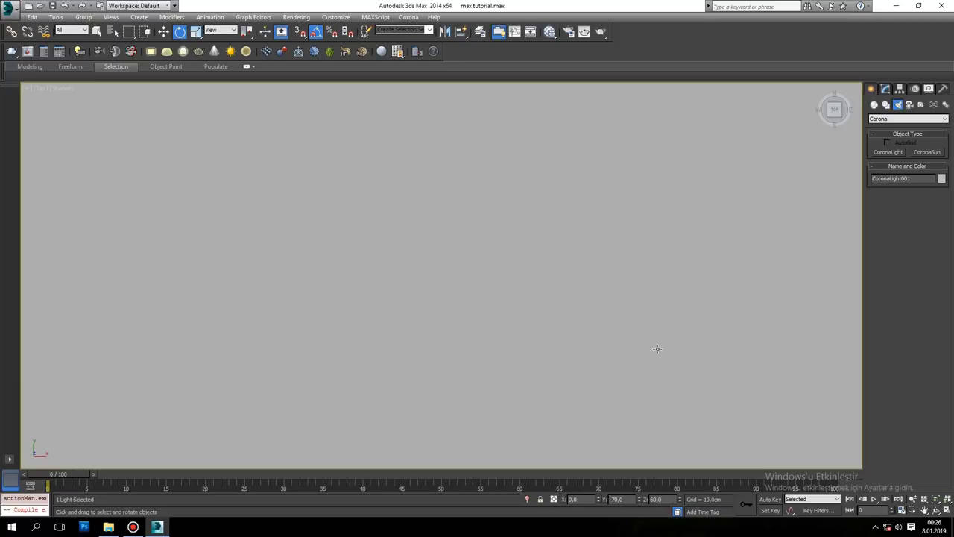
scroll(641, 343, down, 3)
Step: Render Camera001 in Corona and set highlight compression to 7
key(w)
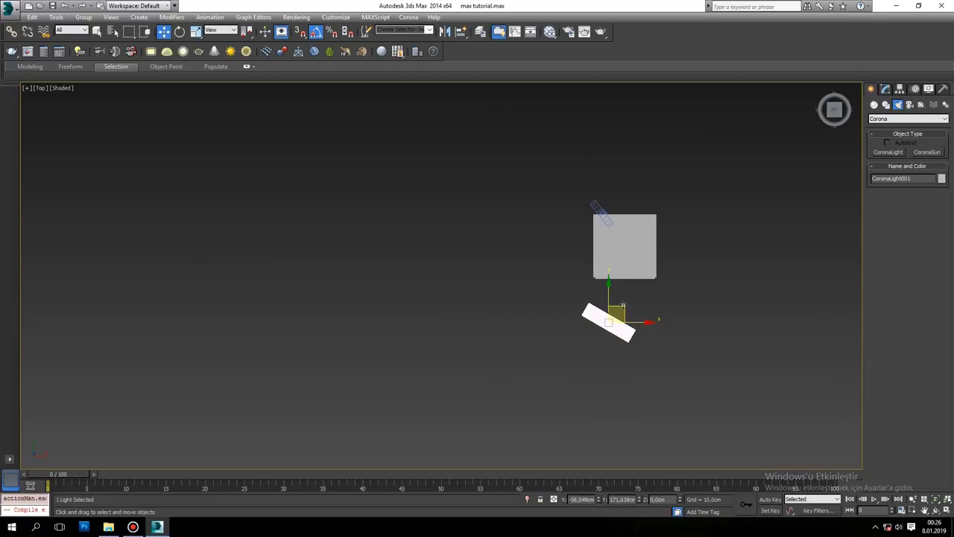
key(c)
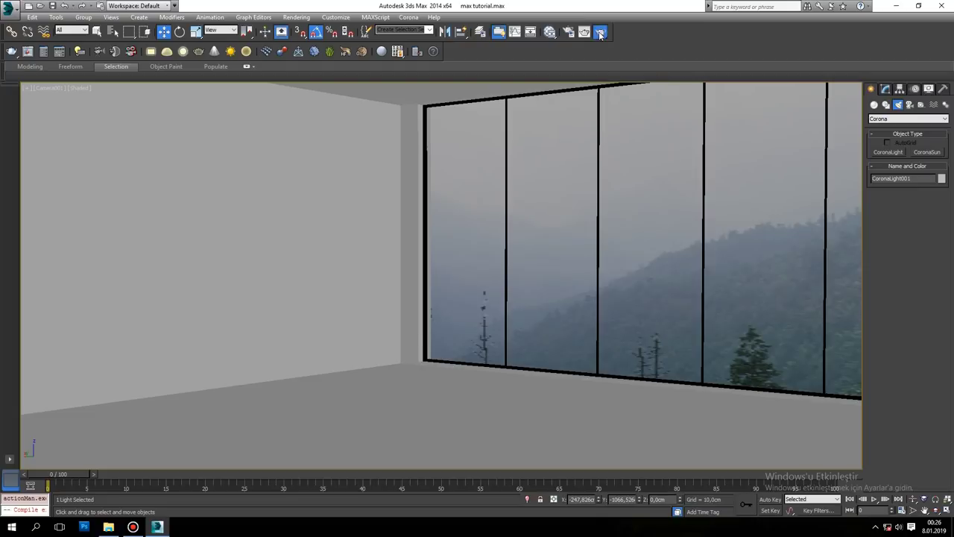
click(600, 31)
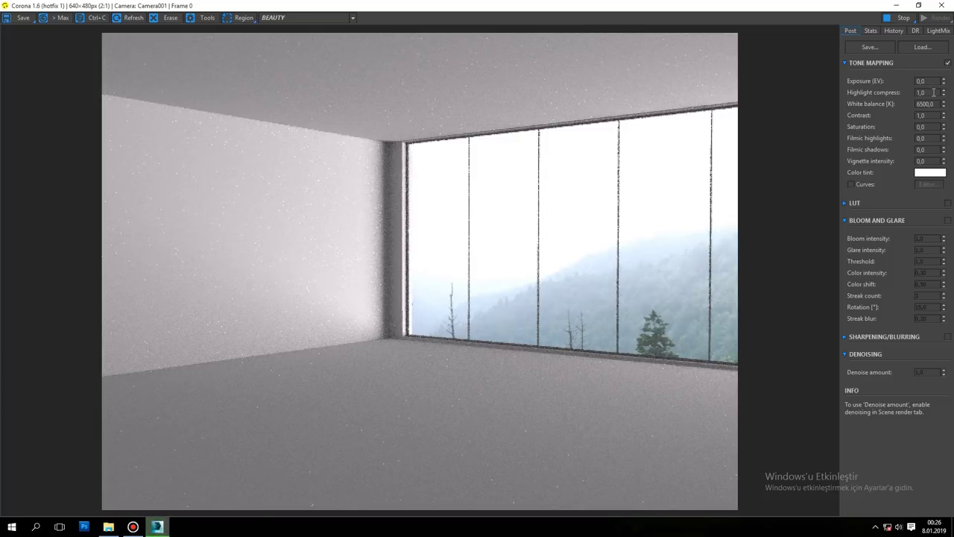
text(6)
key(Return)
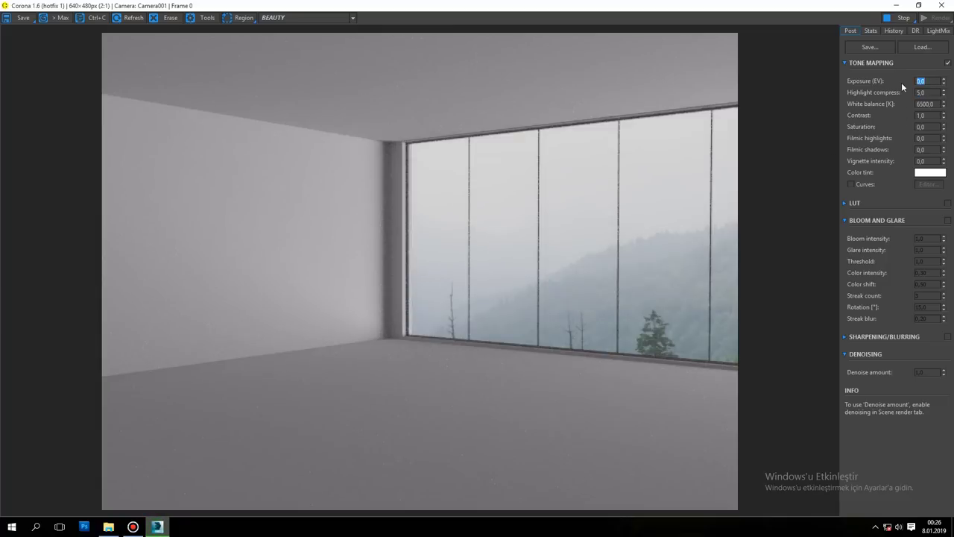
text(2)
Step: Try exposure values 2 and 1, settle on exposure 0, and set contrast 3
key(Return)
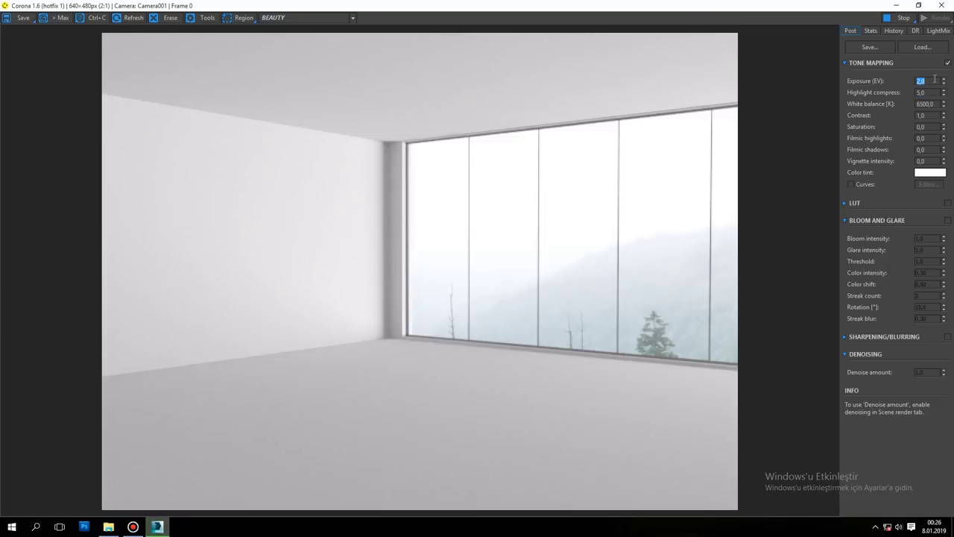
text(1)
key(Return)
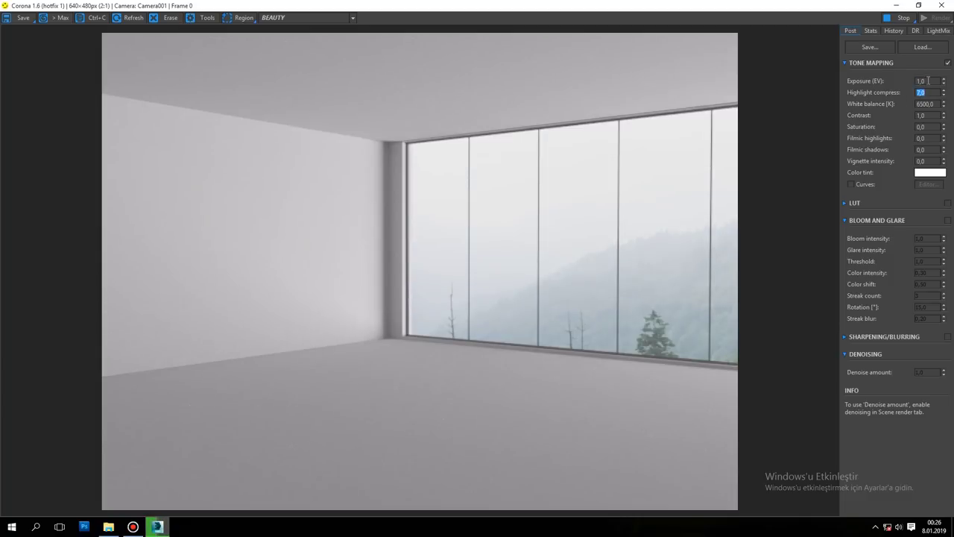
text(2)
key(Return)
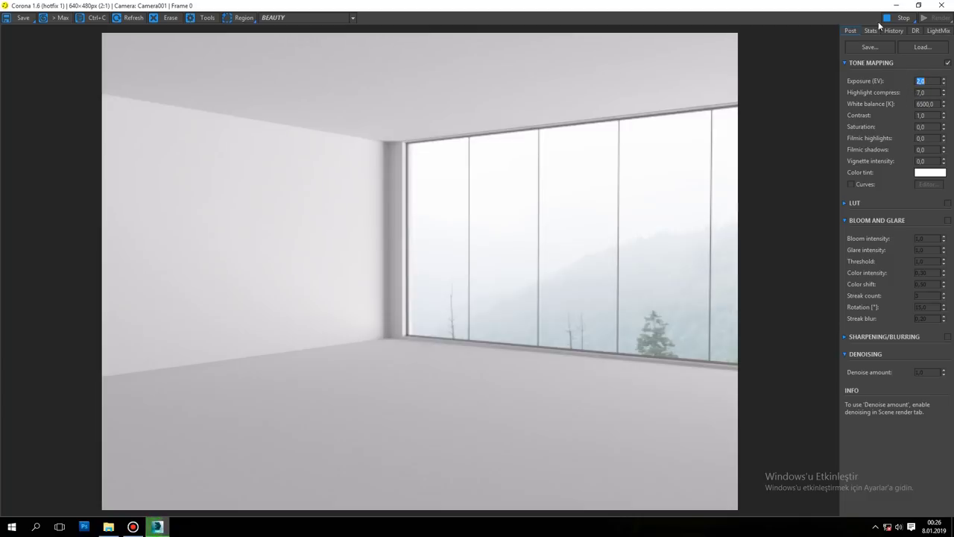
text(1)
key(Return)
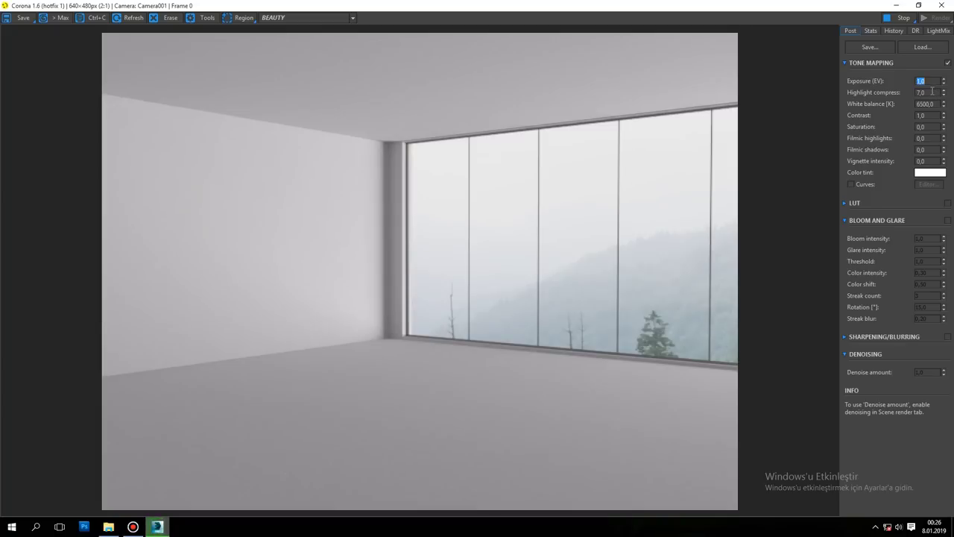
text(0)
key(Return)
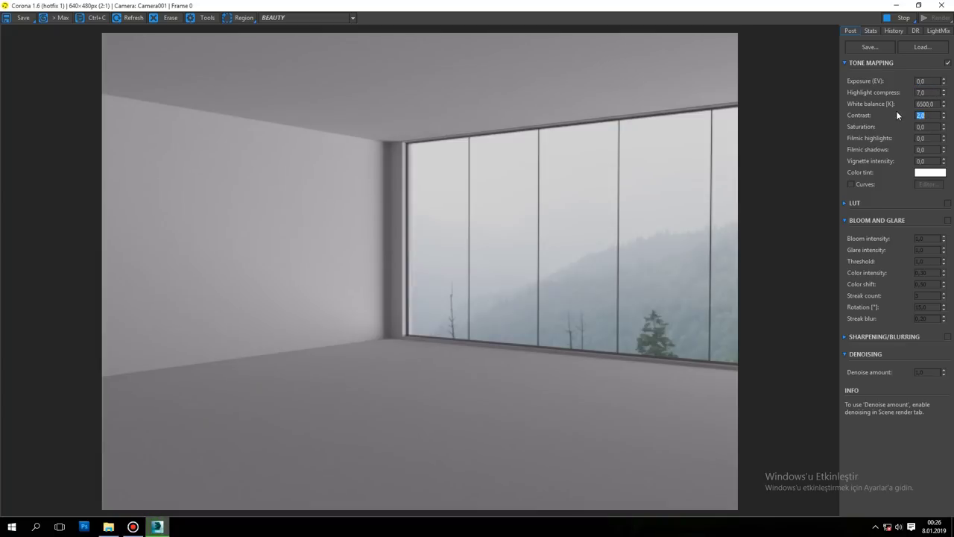
text(3)
key(Return)
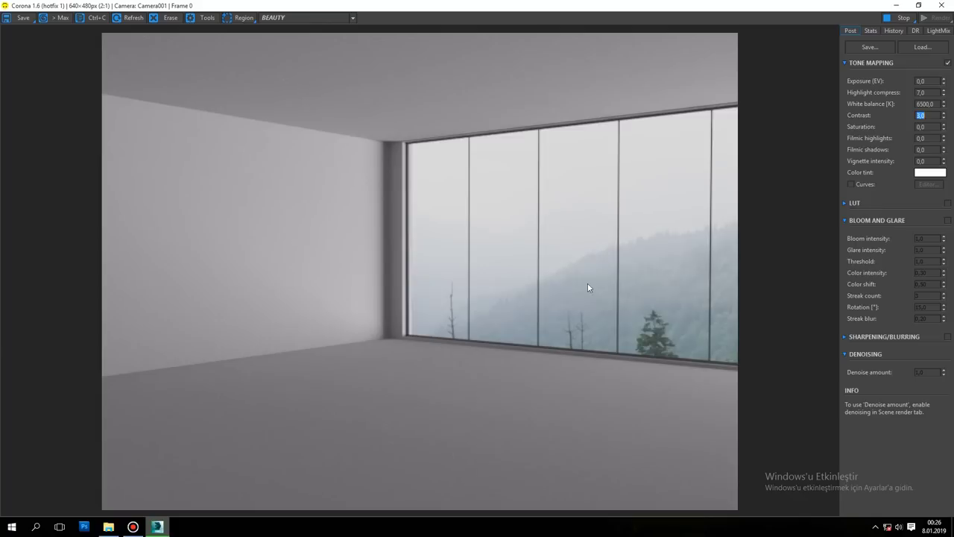
Step: Set the Render Setup output size to 1920×1080 with the aspect ratio locked
click(949, 5)
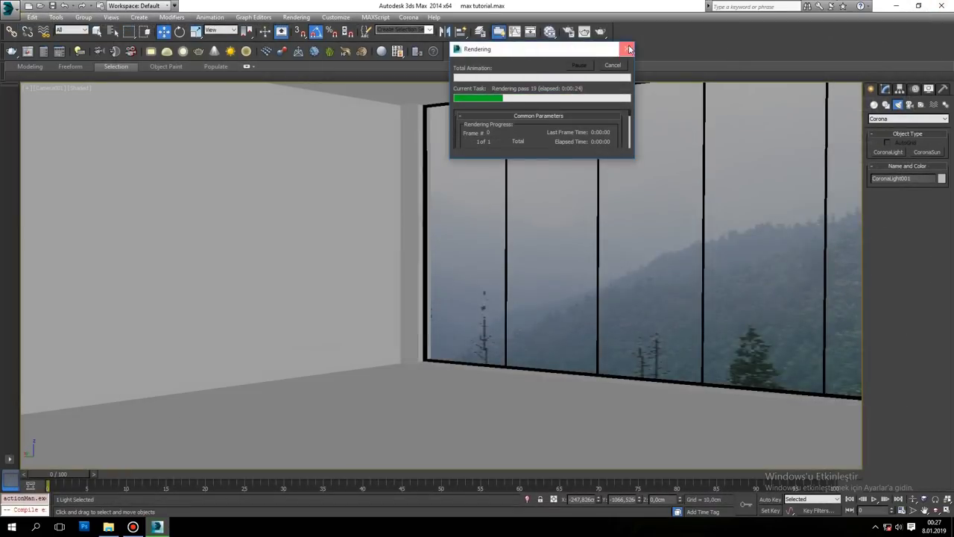
click(628, 49)
click(568, 31)
drag(407, 202, 352, 208)
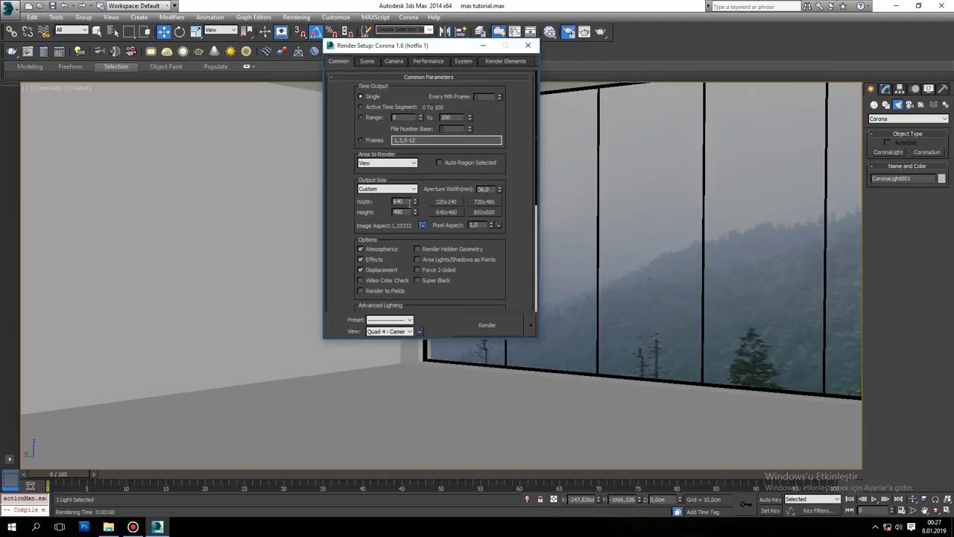
click(422, 225)
text(16)
drag(406, 211, 361, 211)
click(422, 225)
click(394, 202)
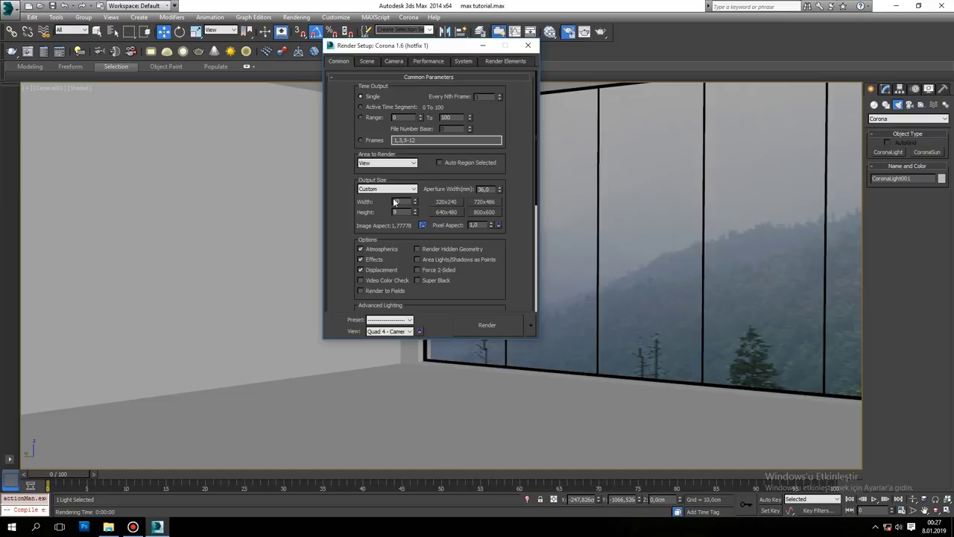
click(394, 205)
Step: Render the camera view at 1920×1080, inspect it at 1:1, then close the frame buffer
click(497, 320)
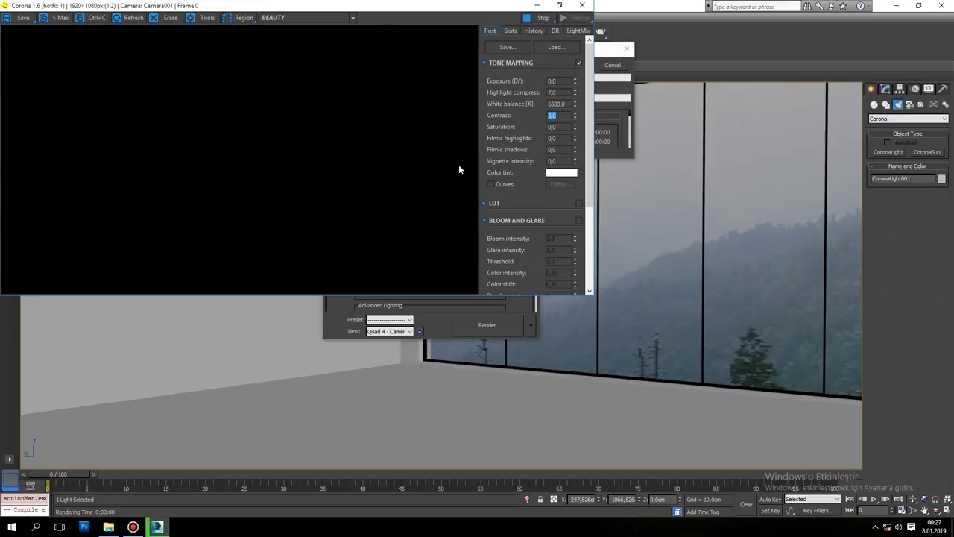
click(561, 6)
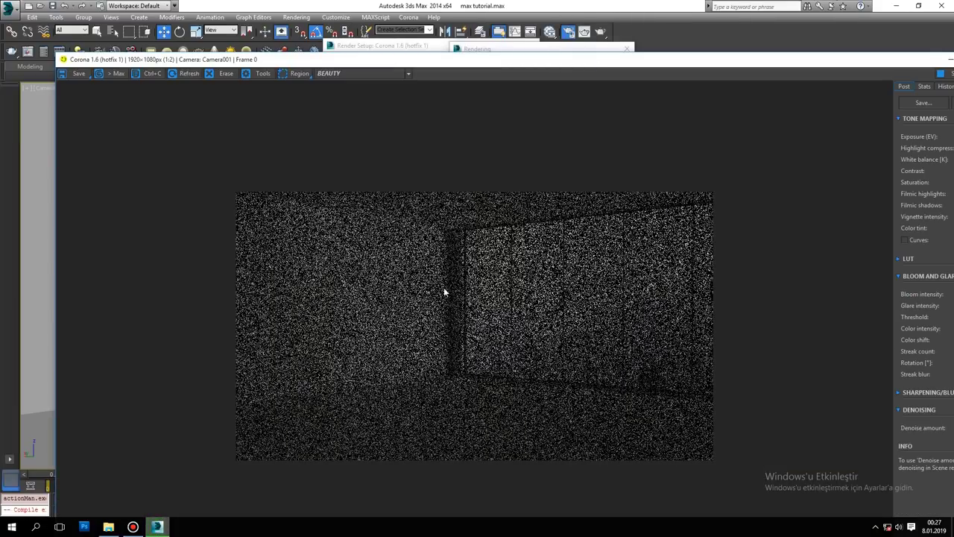
double_click(550, 63)
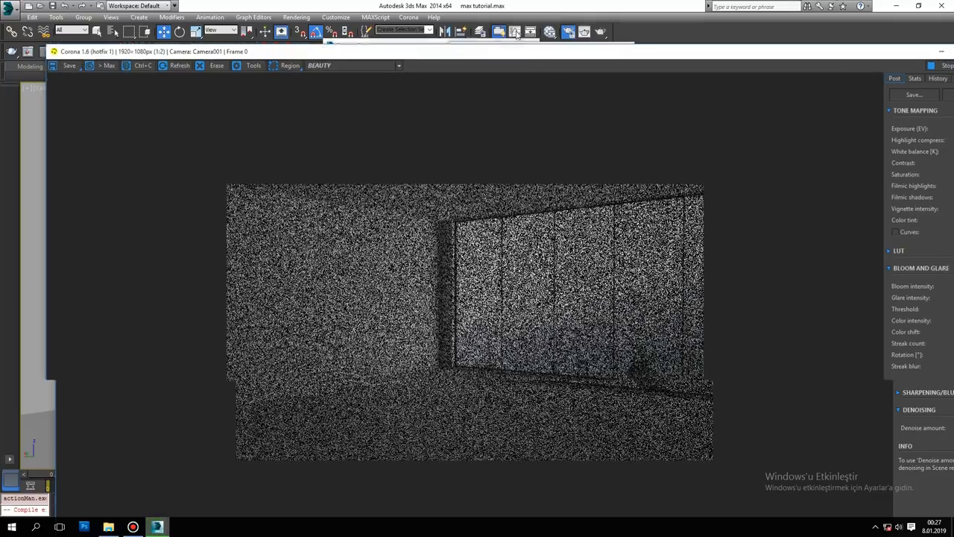
scroll(471, 315, up, 1)
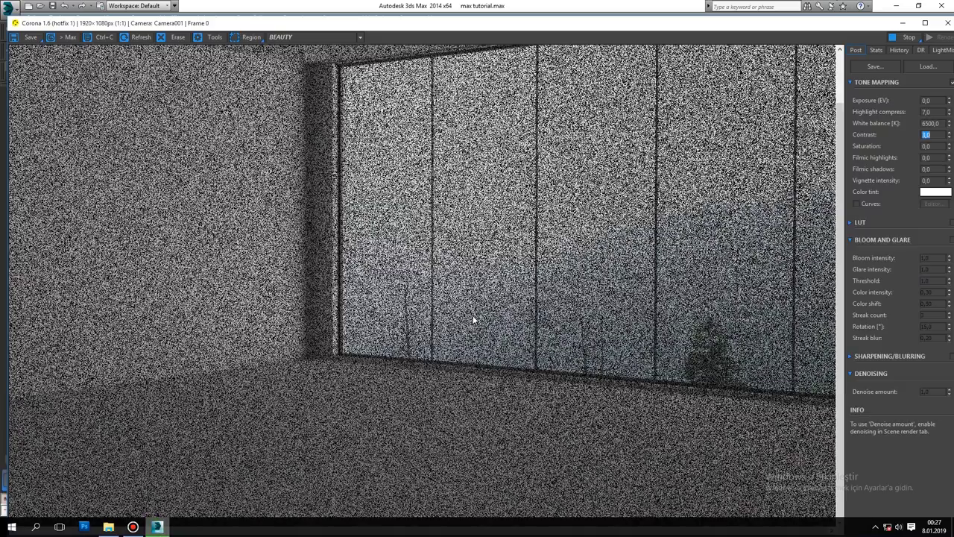
scroll(472, 319, down, 1)
scroll(504, 312, up, 1)
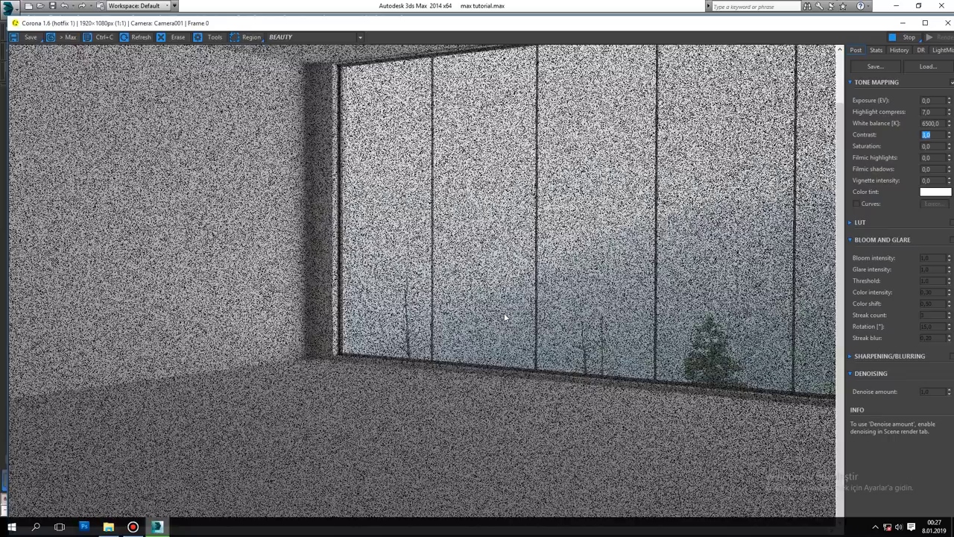
scroll(505, 314, down, 1)
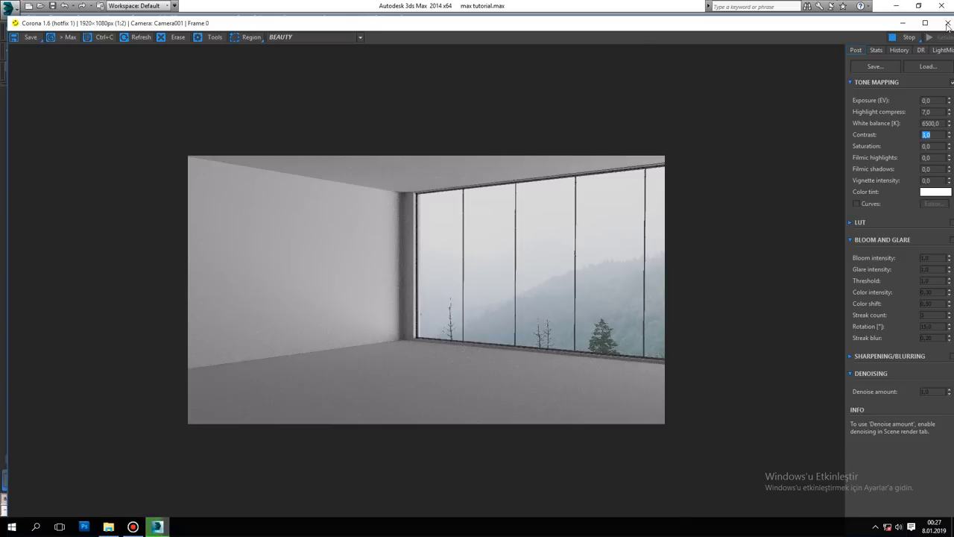
click(947, 24)
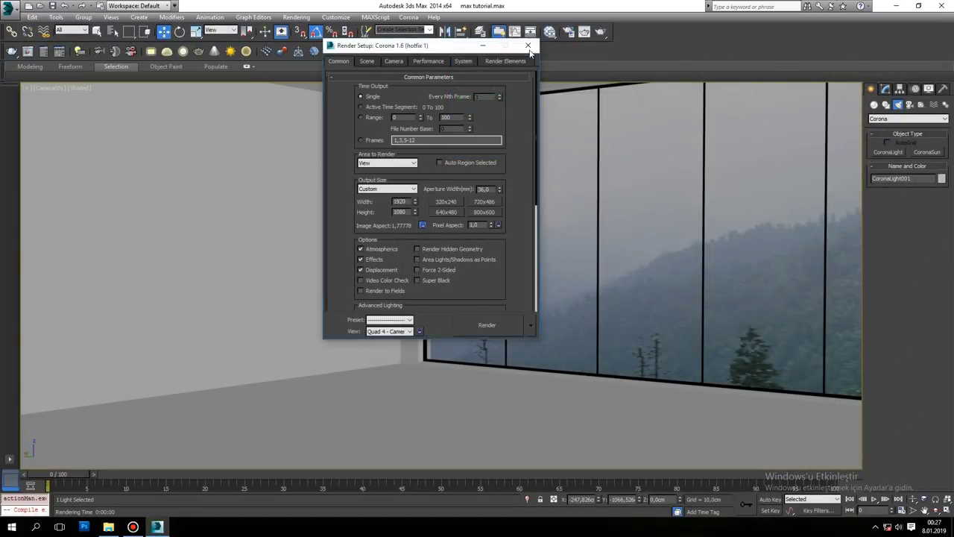
Step: Select the landscape backdrop plane Object002 and enter its UVW Map Gizmo sub-object
click(528, 46)
key(p)
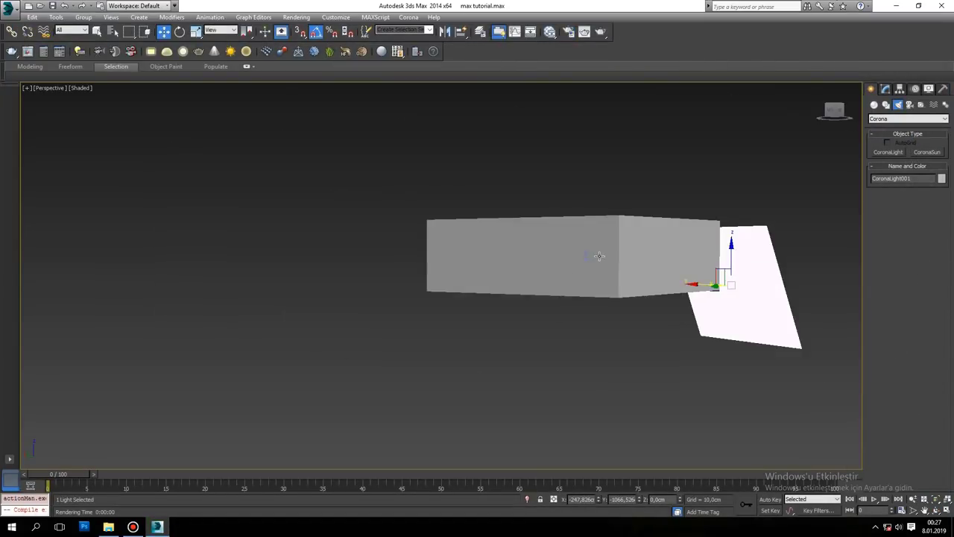
scroll(517, 281, down, 3)
scroll(511, 283, up, 3)
scroll(651, 206, up, 1)
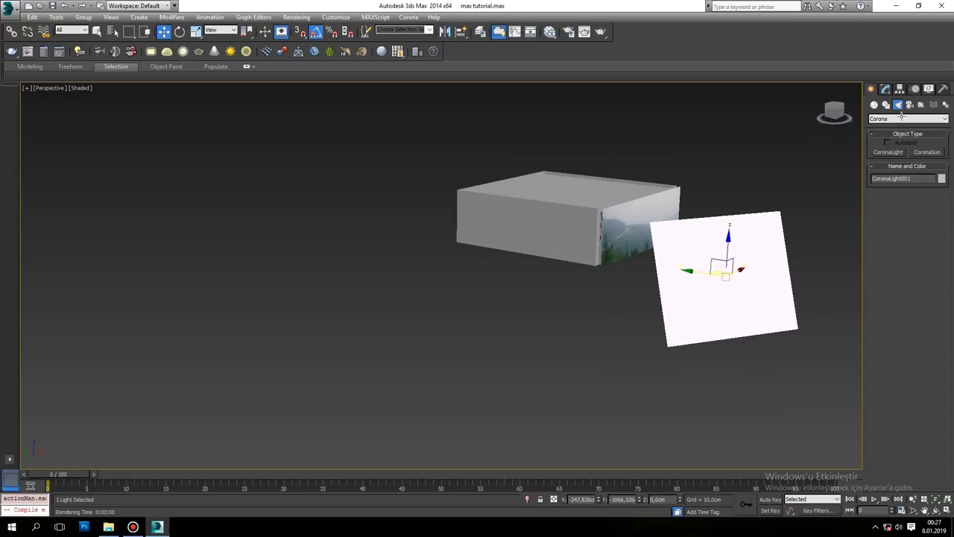
click(674, 198)
scroll(674, 197, up, 2)
middle_drag(674, 197, 590, 231)
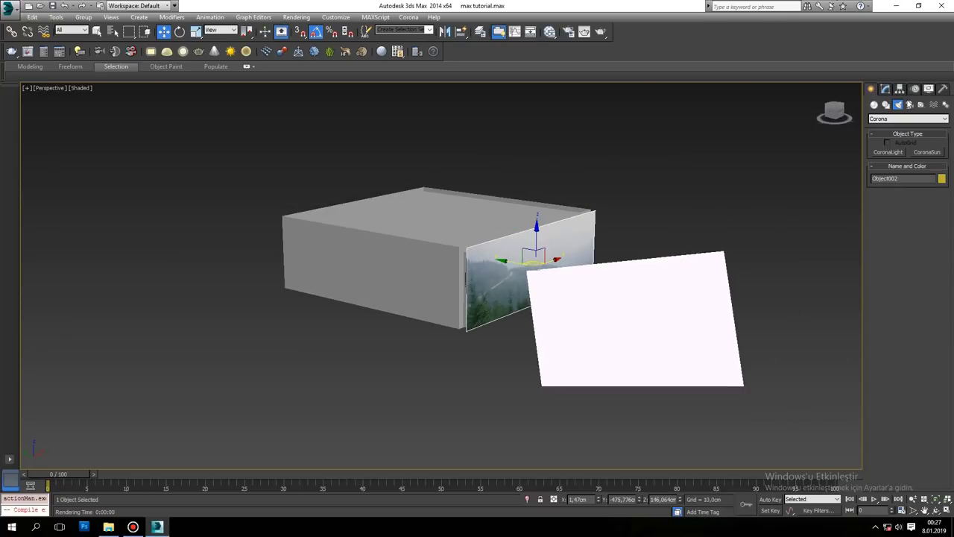
click(887, 89)
click(904, 135)
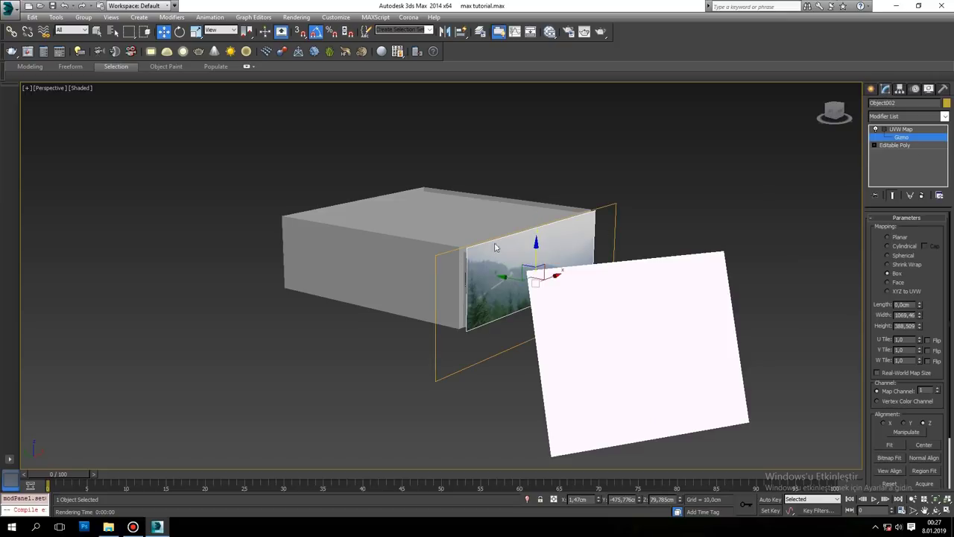
Step: Scale the backdrop's UVW Map gizmo down and check the landscape framing through Camera001
click(195, 31)
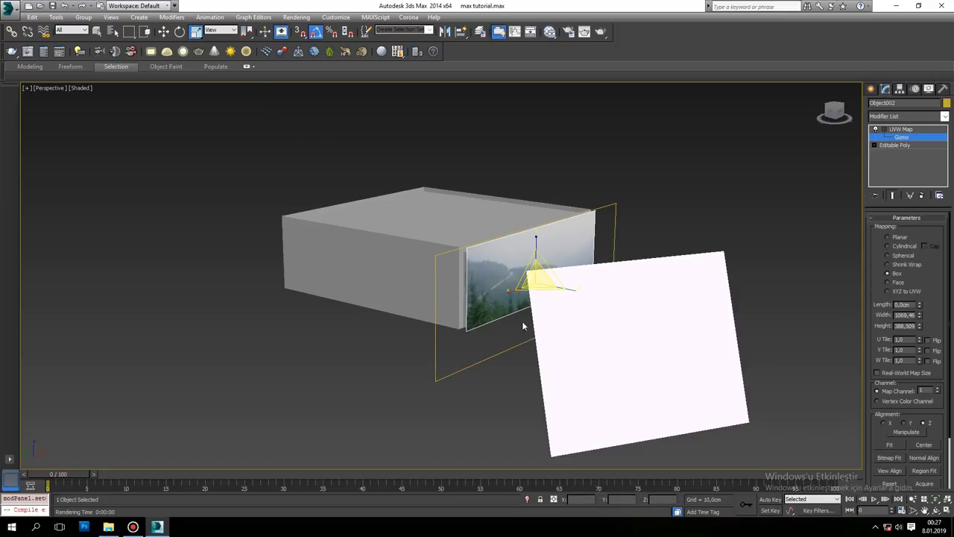
mouse_move(539, 279)
mouse_down()
mouse_move(541, 291)
mouse_move(533, 246)
mouse_up()
key(w)
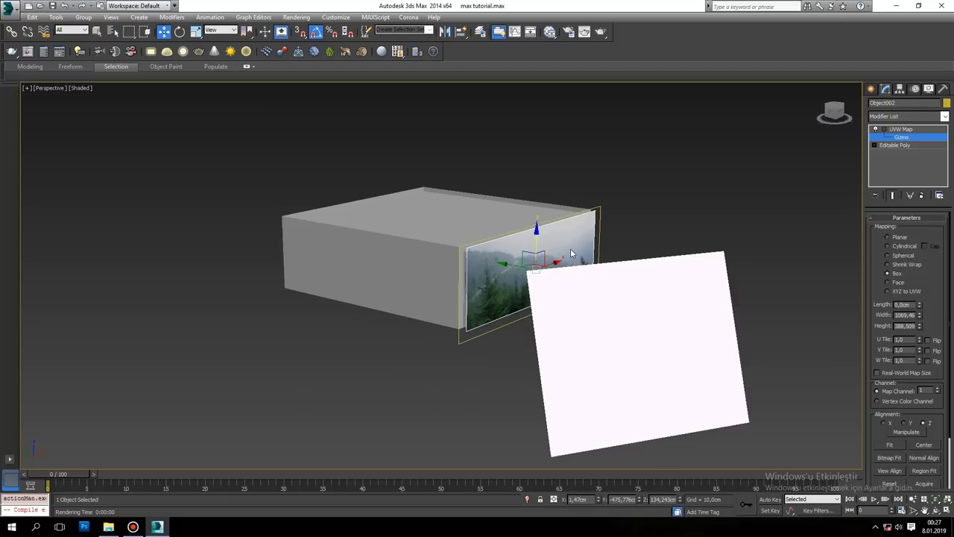
key(c)
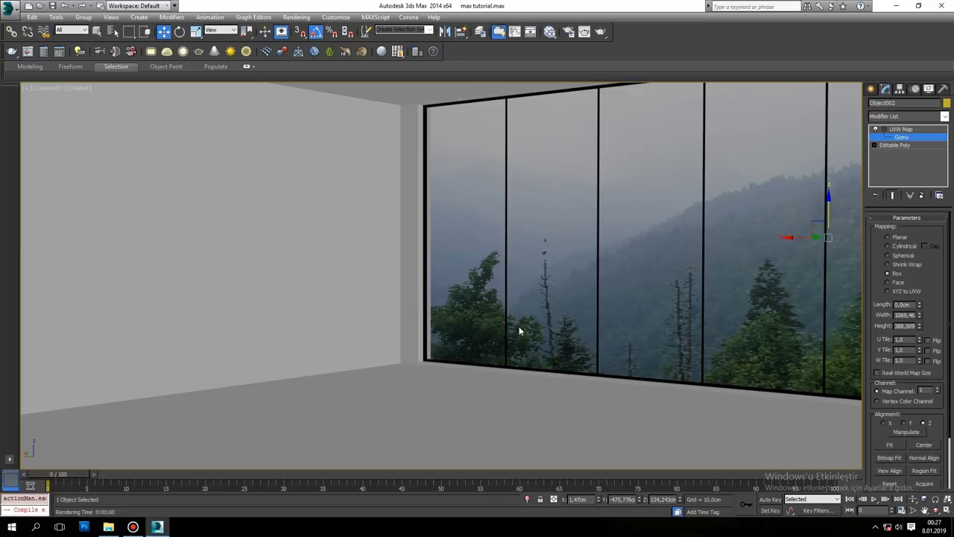
Step: Raise the CoronaLight001 plane higher on the Z axis
key(p)
scroll(521, 348, down, 10)
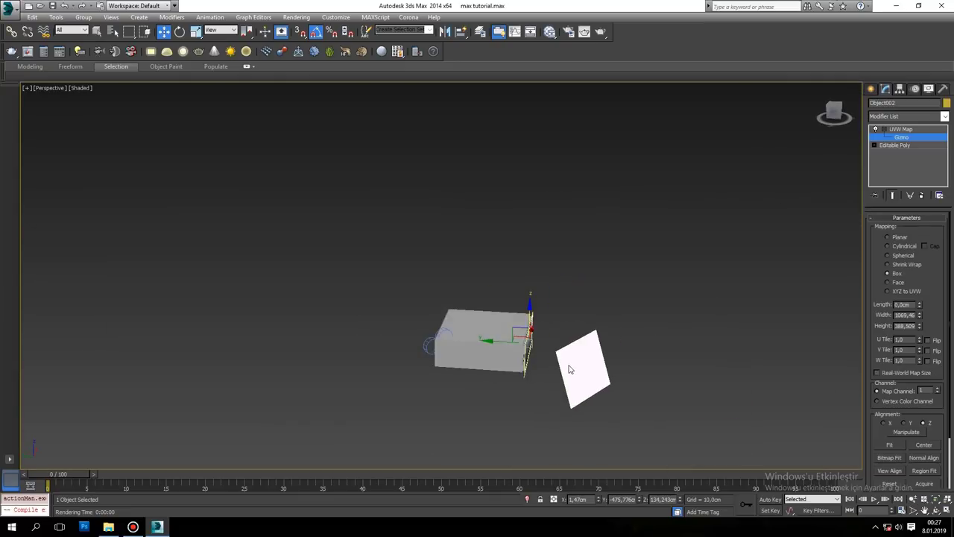
scroll(550, 350, up, 3)
alt+middle_drag(550, 351, 572, 348)
click(872, 91)
click(570, 340)
drag(583, 325, 566, 290)
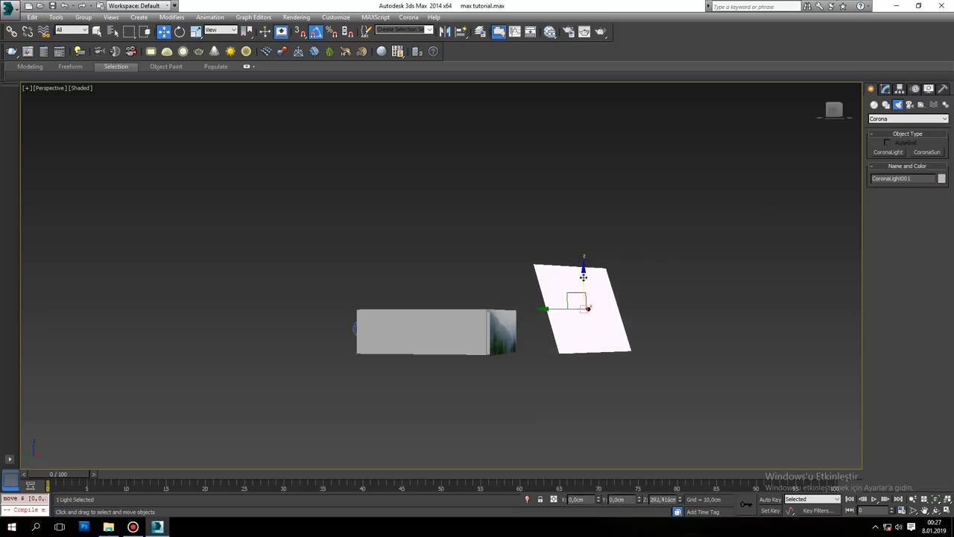
Step: Create a CoronaSun with its target and move it closer to the room box
mouse_move(555, 305)
alt+middle_down()
mouse_move(805, 179)
mouse_move(826, 187)
alt+middle_up()
click(880, 121)
click(891, 125)
click(923, 154)
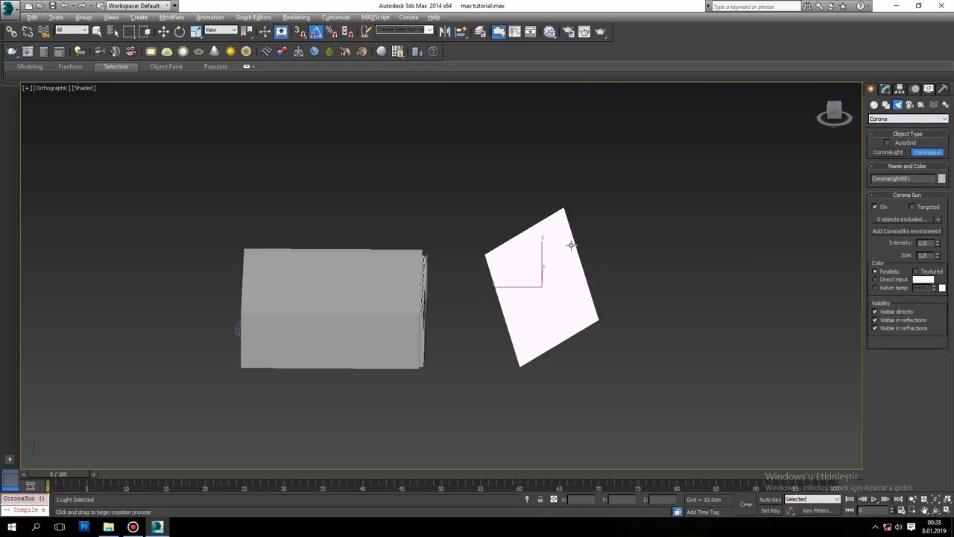
mouse_move(603, 281)
mouse_down()
mouse_move(505, 306)
mouse_move(447, 306)
mouse_up()
alt+middle_drag(447, 306, 404, 336)
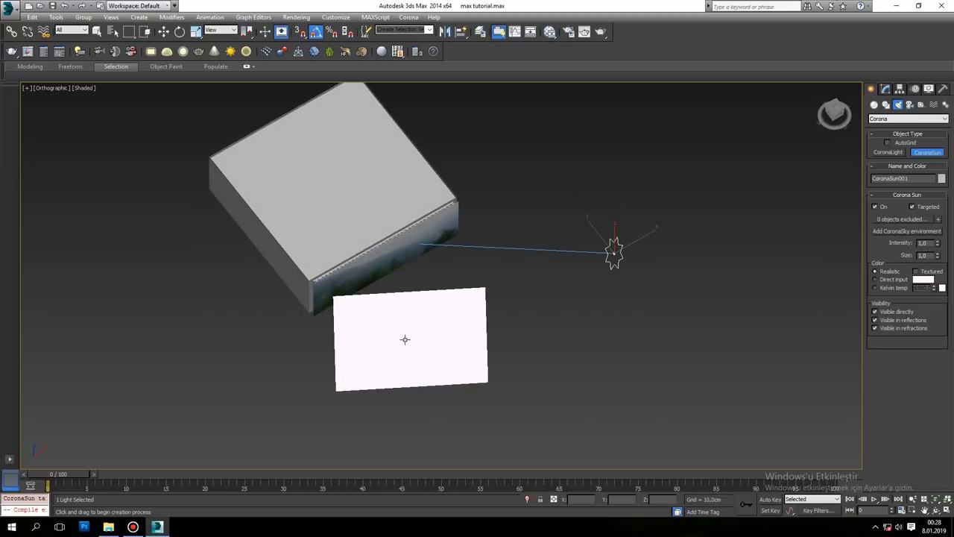
mouse_move(741, 230)
alt+middle_down()
mouse_move(581, 285)
mouse_move(637, 248)
alt+middle_up()
key(t)
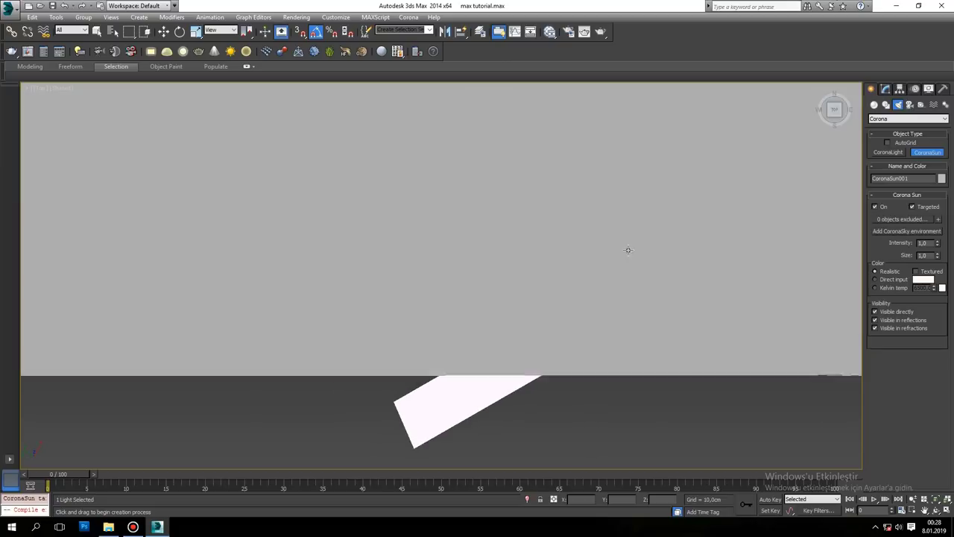
key(w)
mouse_move(592, 281)
mouse_down()
mouse_move(555, 262)
mouse_move(560, 256)
mouse_up()
alt+middle_drag(561, 256, 619, 221)
scroll(607, 224, up, 4)
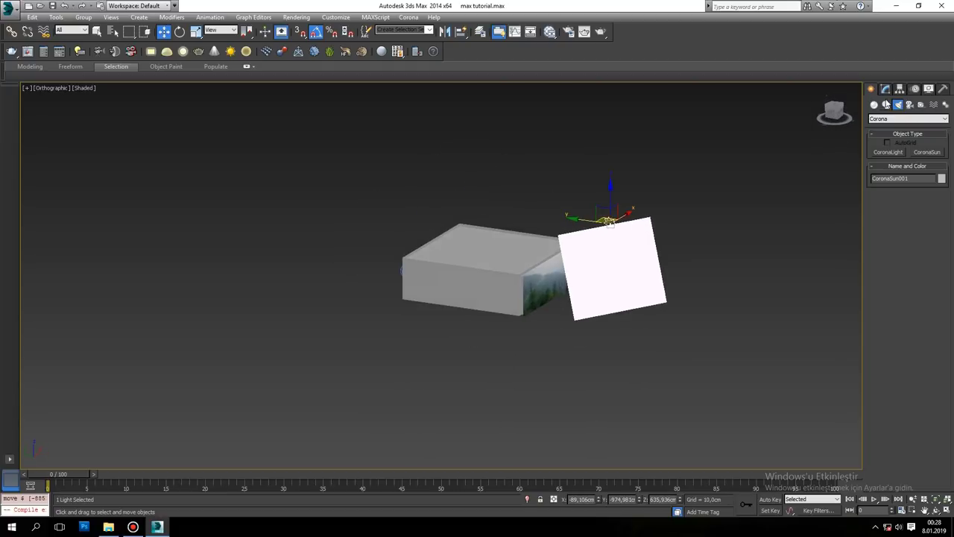
Step: Set the CoronaSun intensity to 0.7 and deselect everything
click(884, 88)
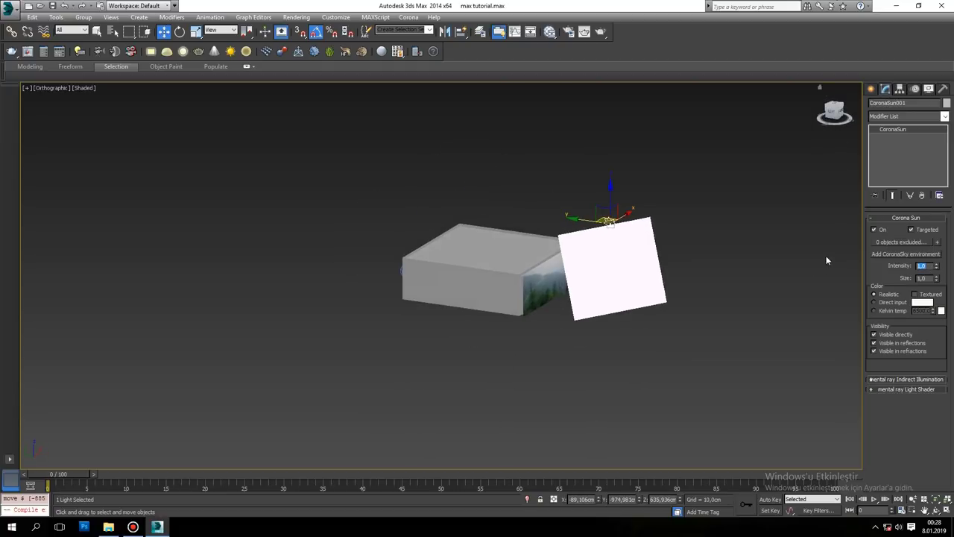
text(0,7)
double_click(929, 277)
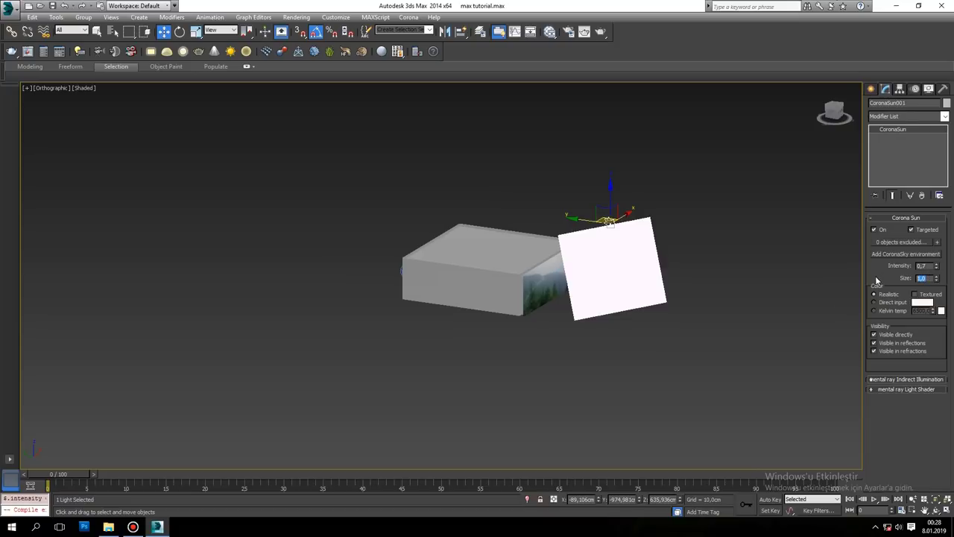
text(20)
click(802, 234)
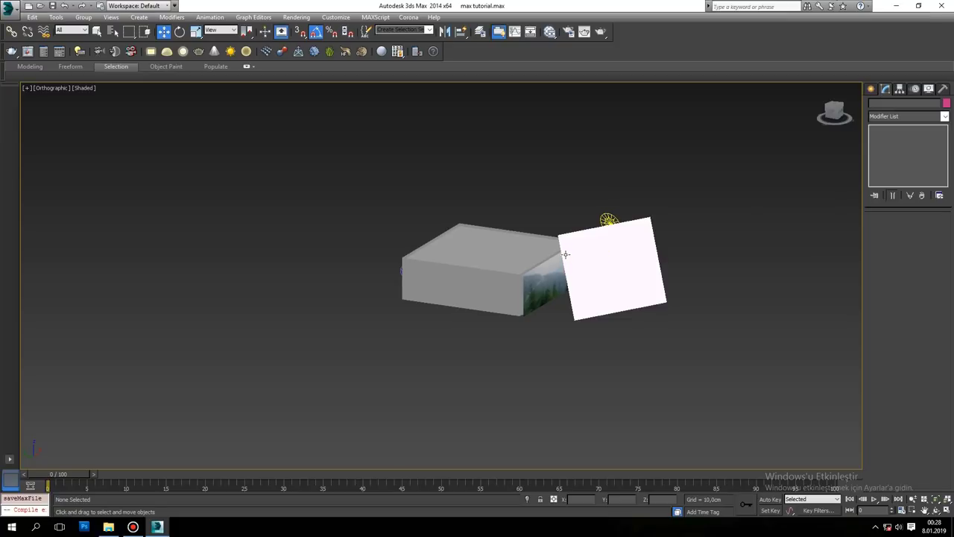
Step: Turn a viewport into a Corona Interactive render following Camera001
key(c)
key(alt+w)
click(462, 87)
mouse_move(503, 241)
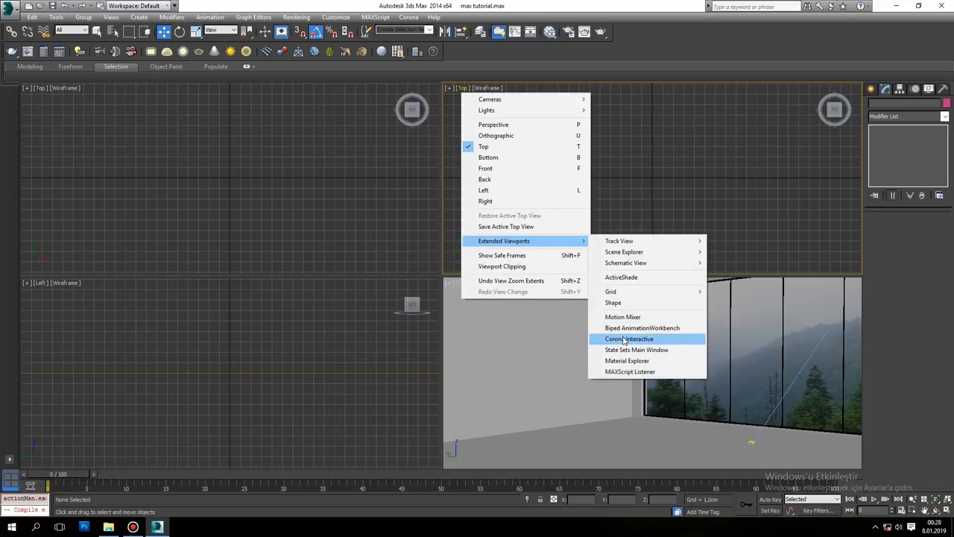
click(626, 338)
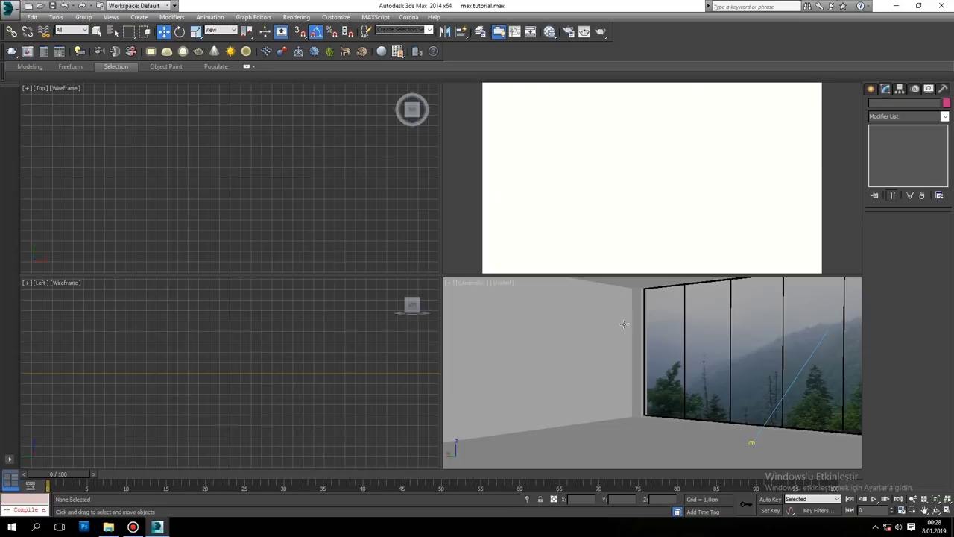
click(626, 320)
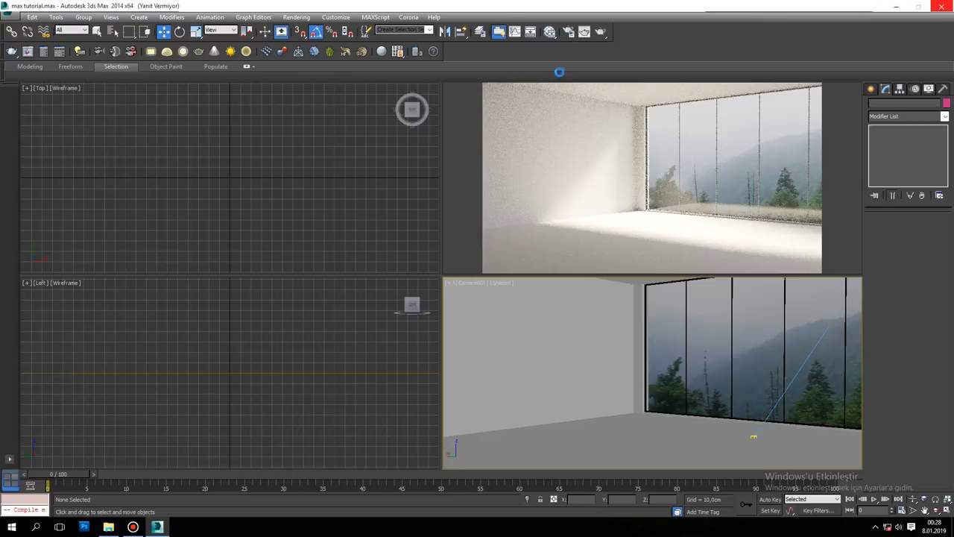
click(569, 33)
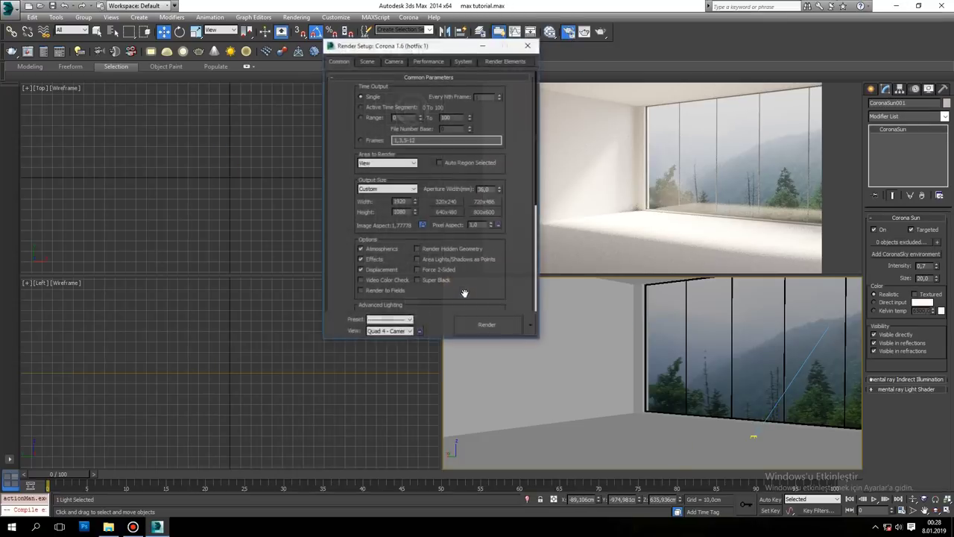
click(528, 45)
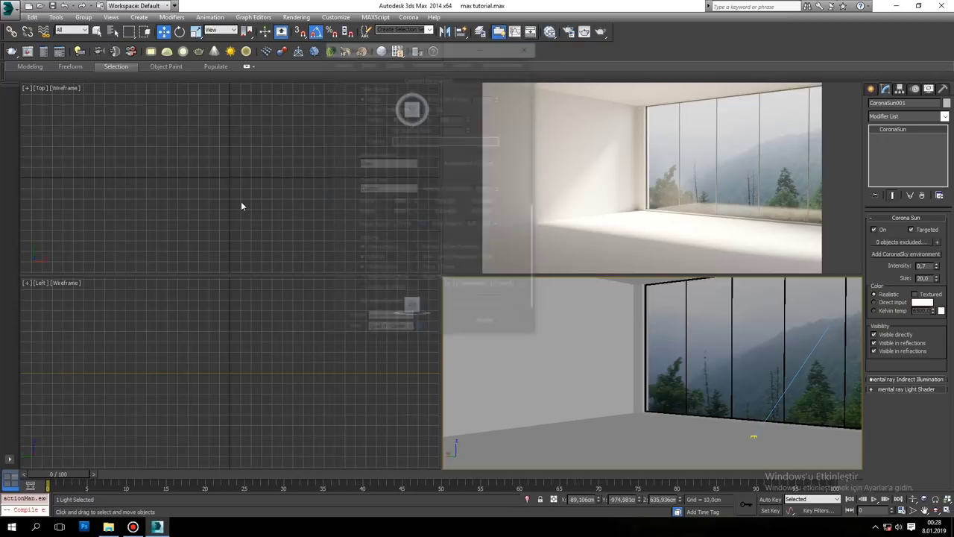
Step: Select CoronaSun001 and lower its intensity to 0.1
right_click(245, 206)
click(276, 202)
alt+middle_drag(276, 202, 322, 172)
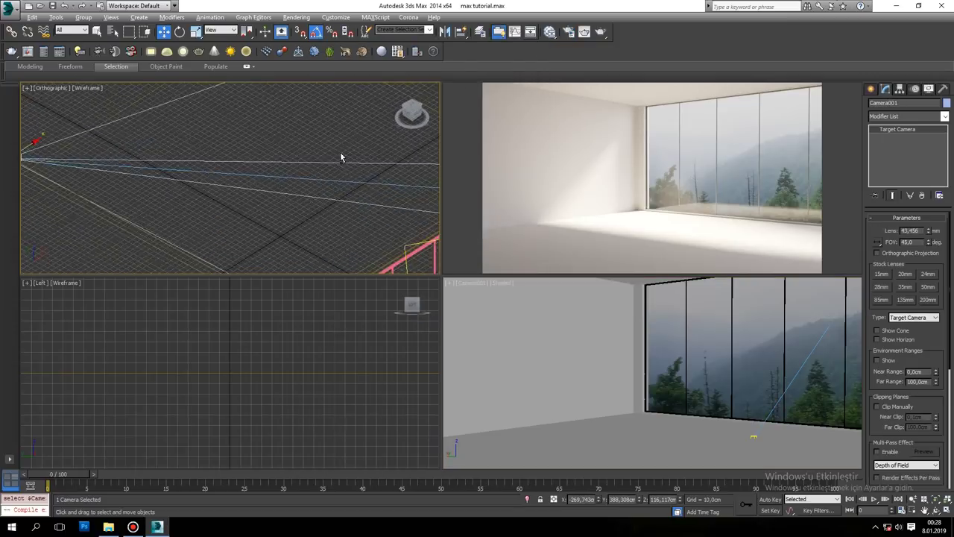
click(415, 167)
alt+middle_drag(415, 167, 281, 64)
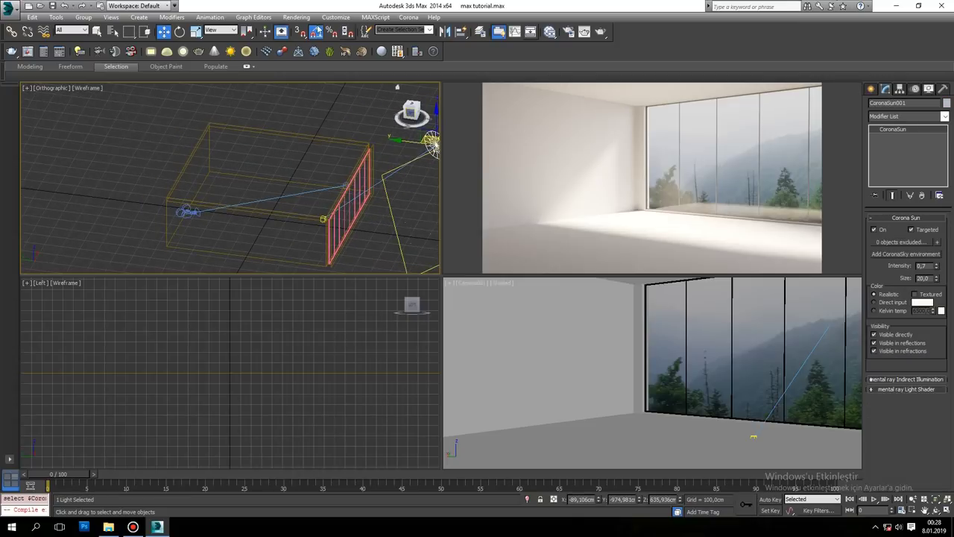
double_click(931, 266)
text(0,1)
key(Return)
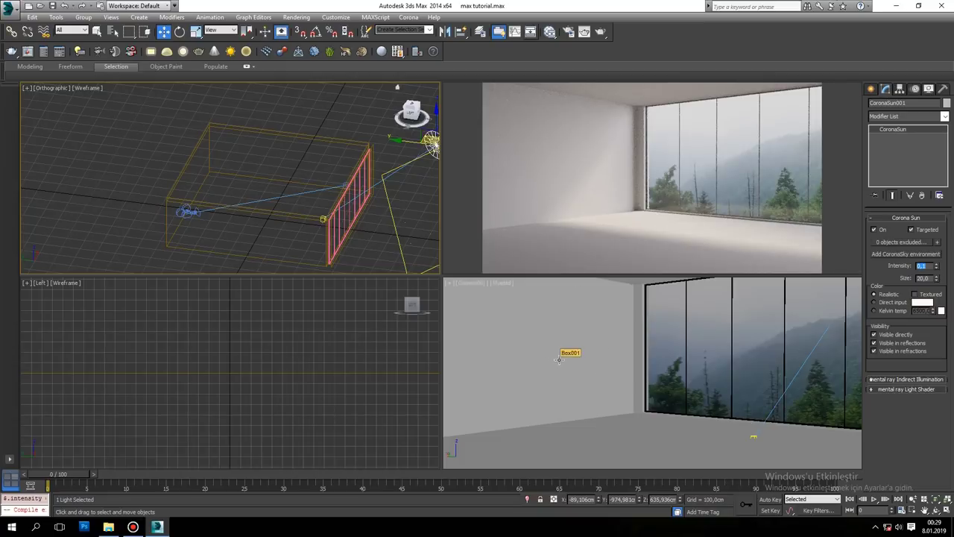
Step: Switch the interactive render viewport back to a Top view
right_click(520, 165)
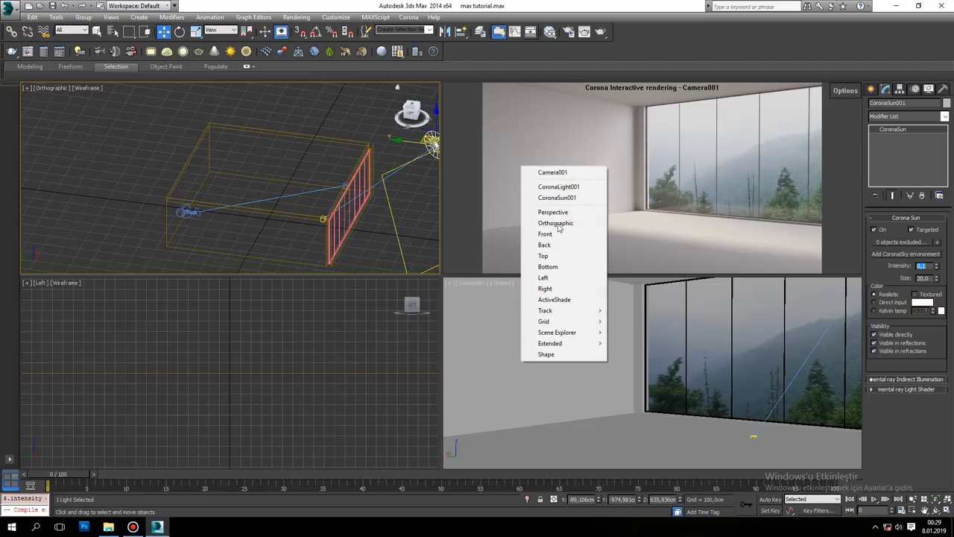
click(544, 251)
click(646, 436)
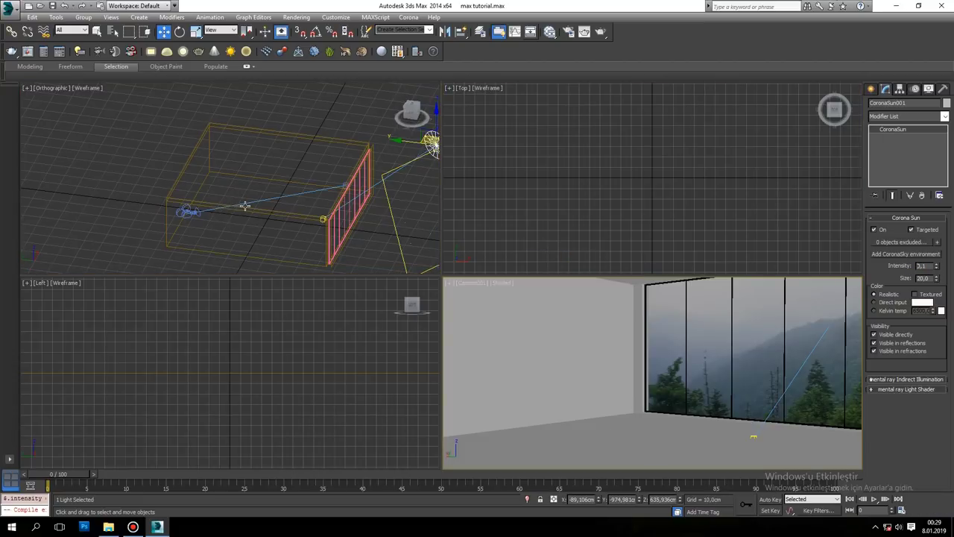
Step: Add a FloorGenerator modifier to the room floor Object001
click(640, 410)
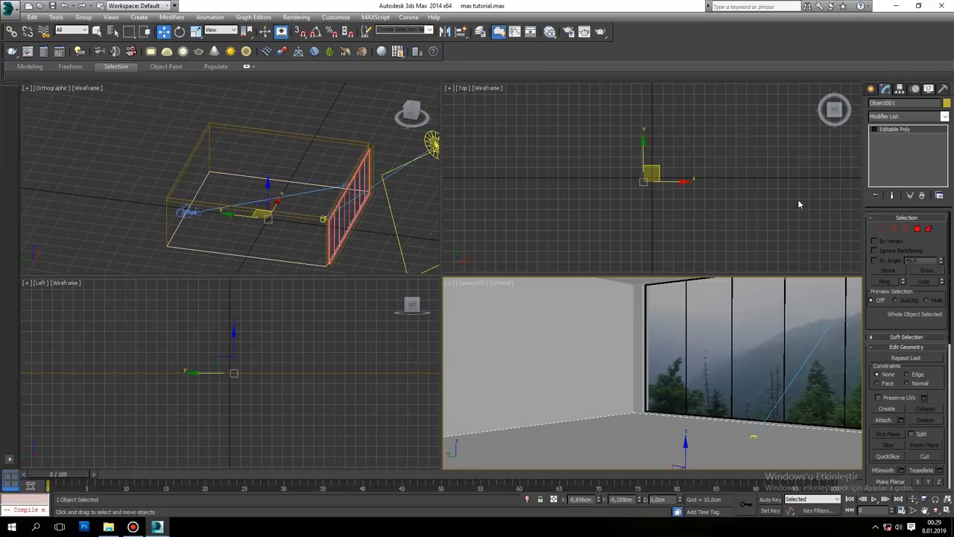
click(895, 117)
text(fl)
click(895, 135)
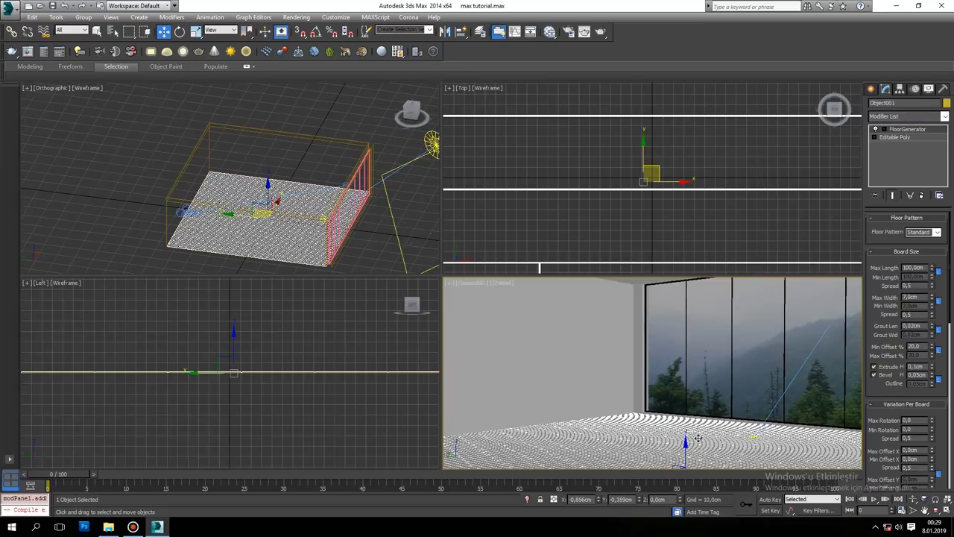
scroll(689, 427, up, 5)
scroll(701, 426, down, 3)
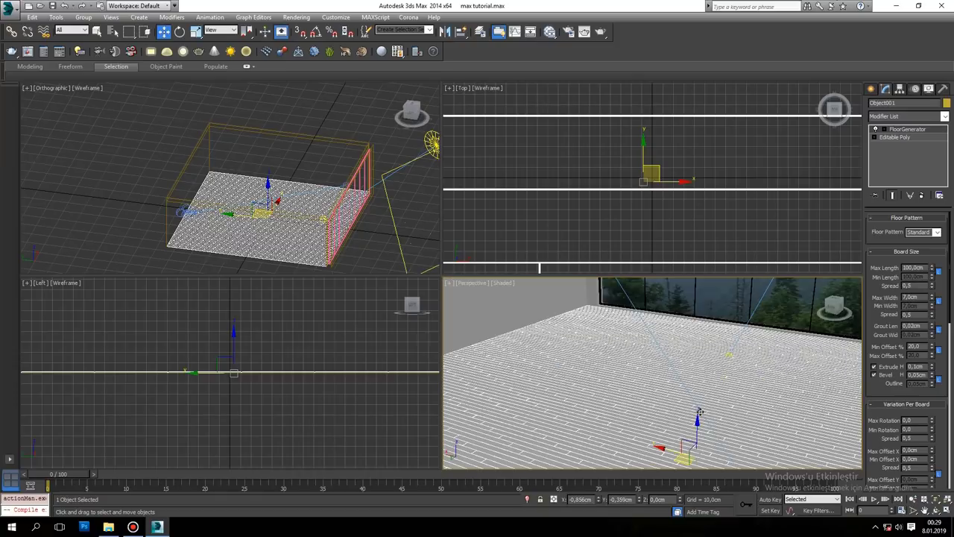
scroll(708, 421, up, 3)
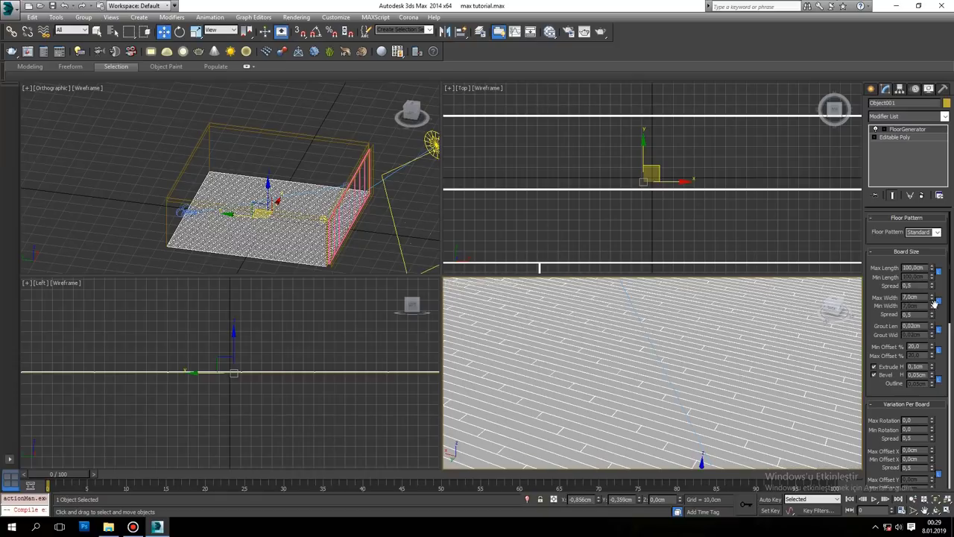
Step: Set FloorGenerator Max Length to 150 cm and Max Width to 50 cm
drag(924, 267, 860, 270)
text(150)
key(Return)
drag(921, 296, 876, 301)
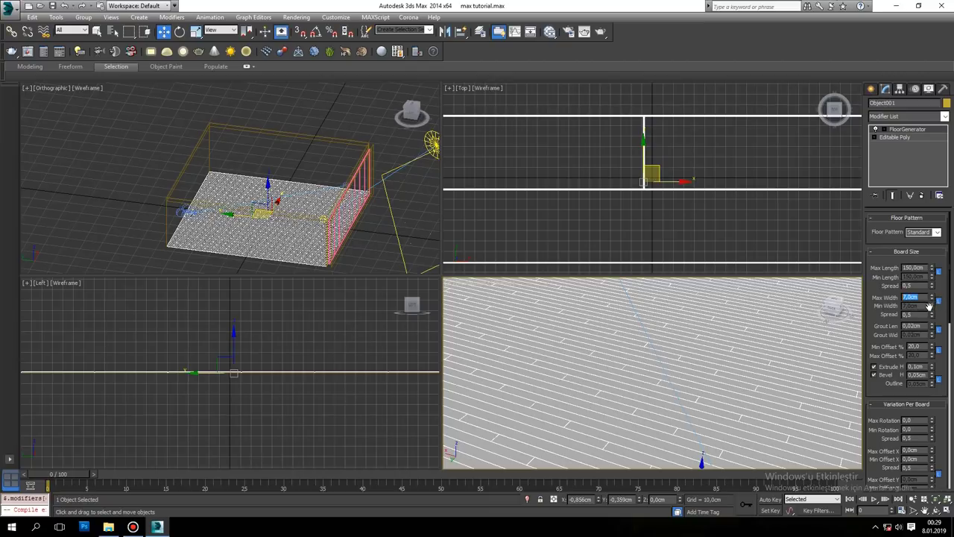
text(50)
key(Return)
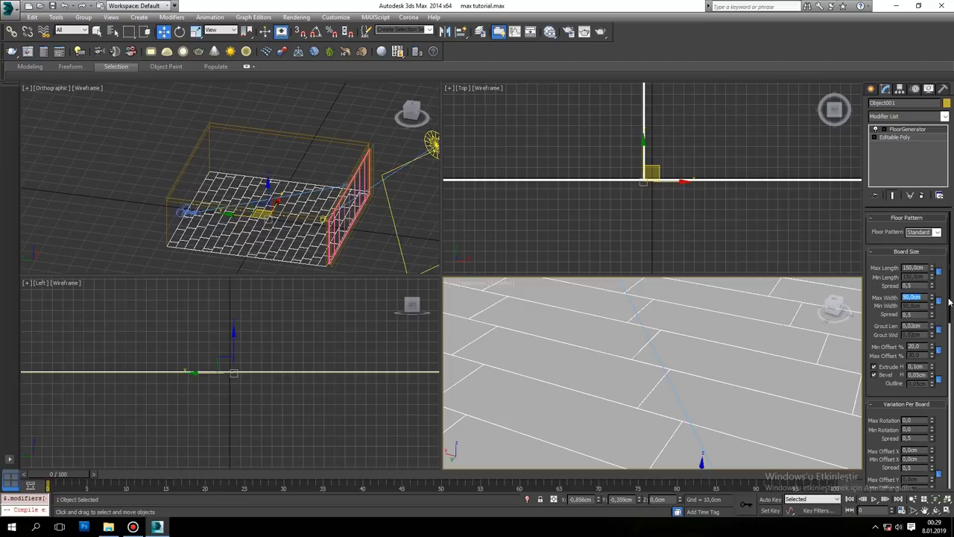
drag(949, 301, 950, 393)
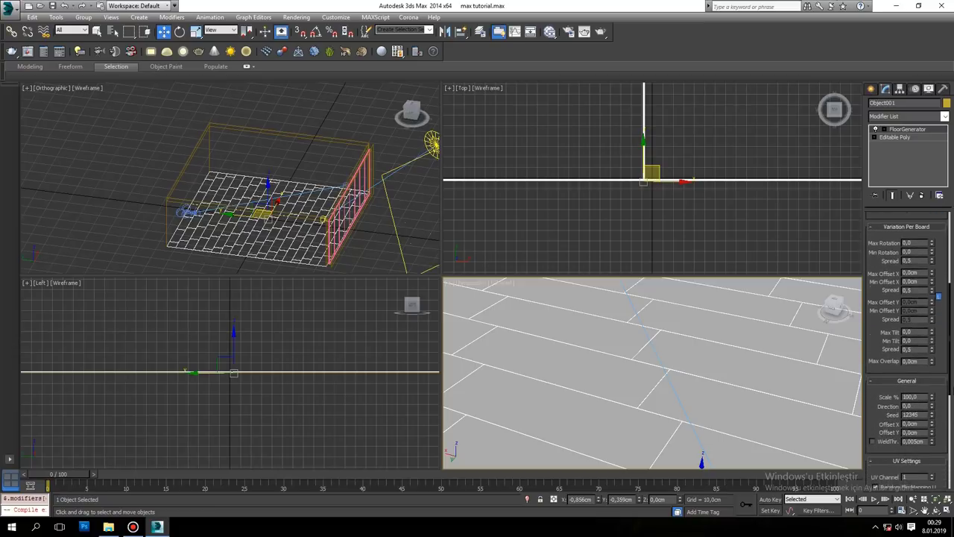
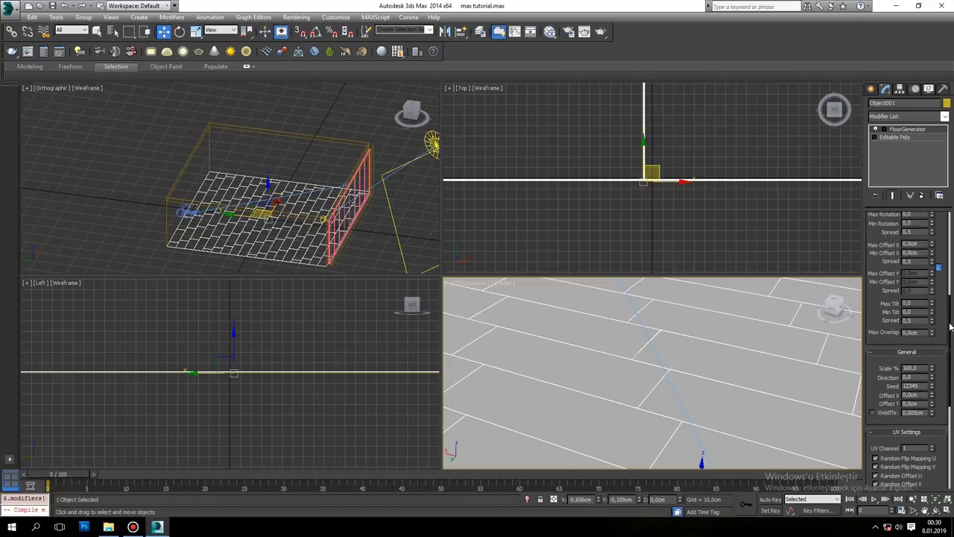
Step: Reset the board Offset % values to zero and set FloorGenerator Max Length 120 cm, Max Width 60 cm
drag(949, 322, 950, 249)
right_click(931, 284)
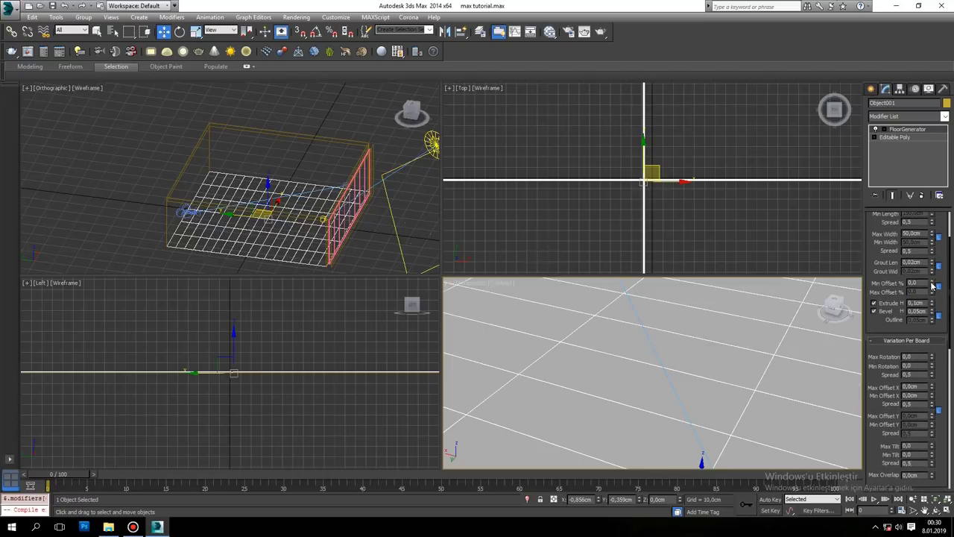
drag(946, 282, 948, 237)
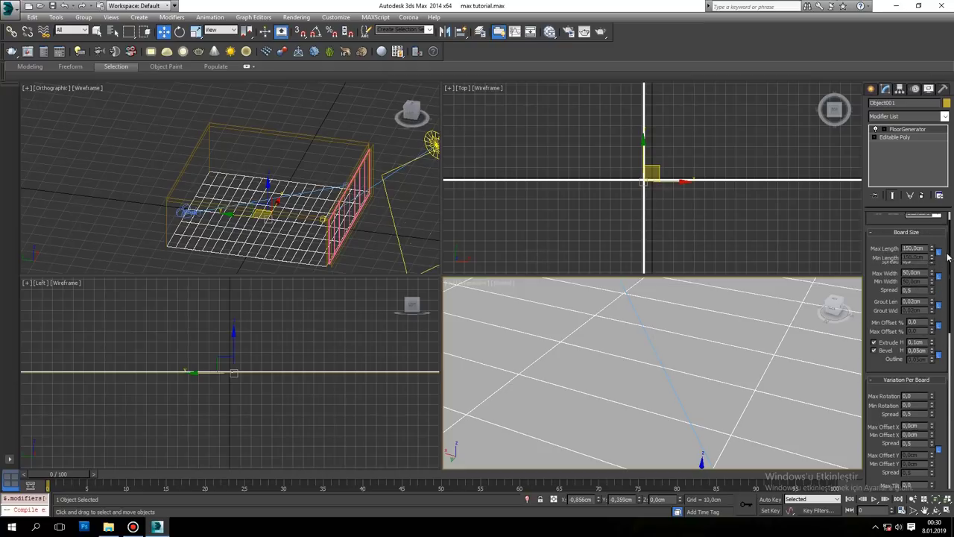
double_click(925, 268)
text(120)
key(Return)
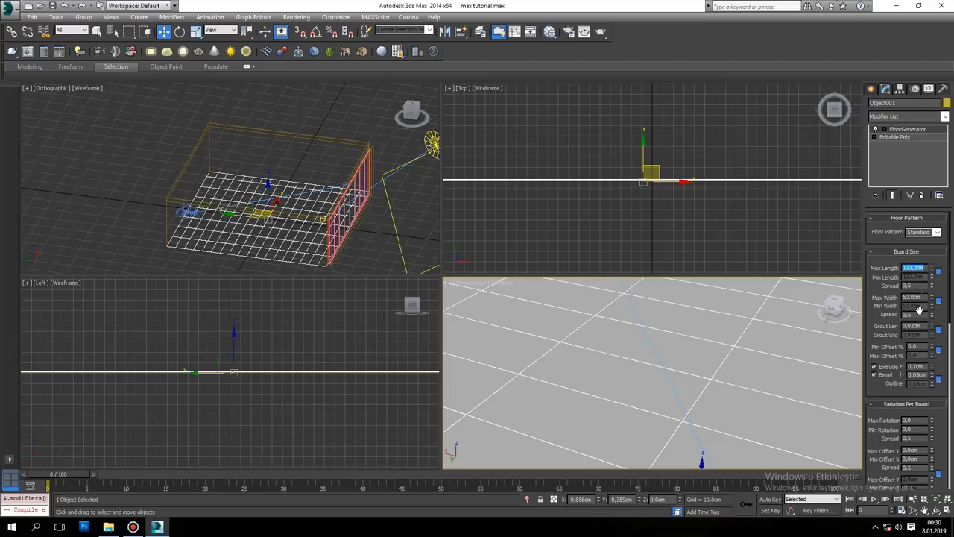
double_click(922, 297)
text(60)
key(Return)
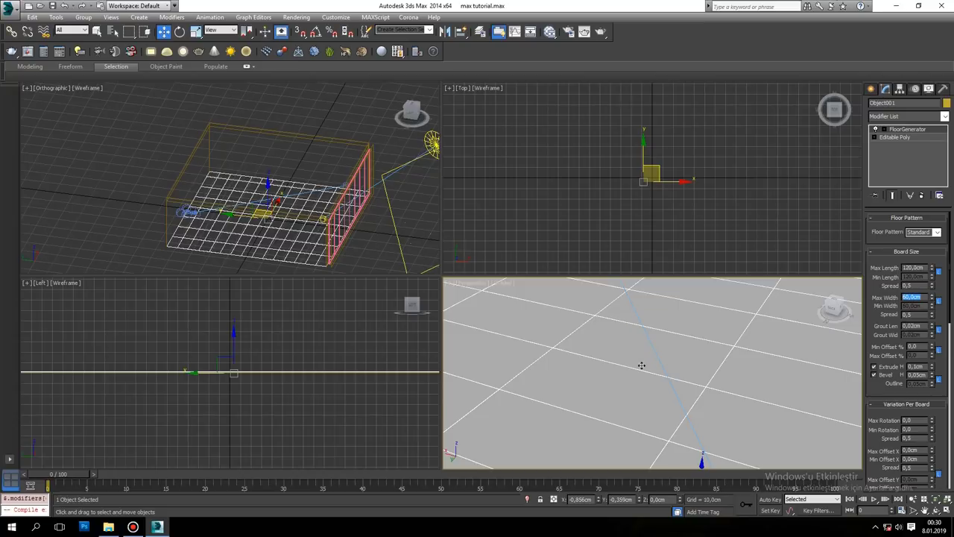
Step: Switch the perspective viewport to the camera view and shift it slightly sideways
click(794, 327)
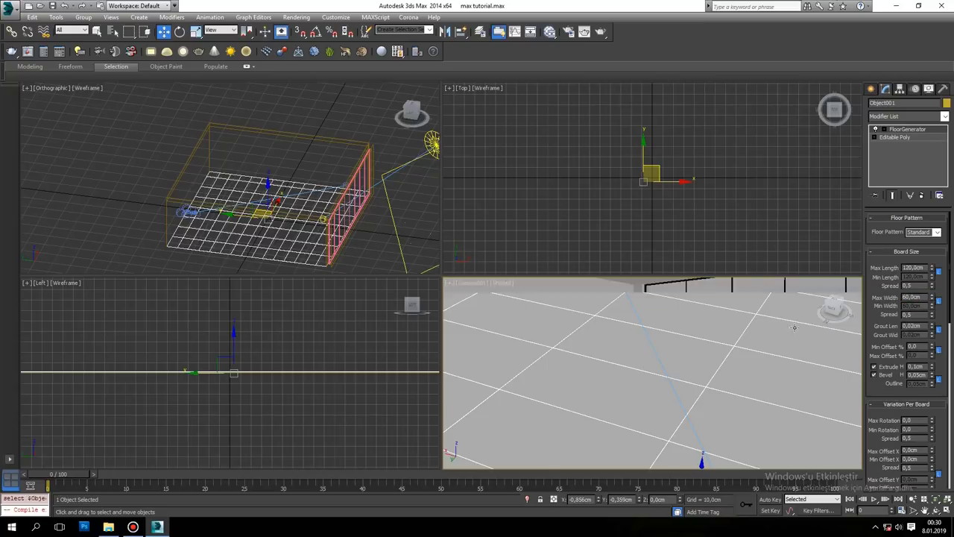
key(F4)
middle_drag(687, 406, 645, 407)
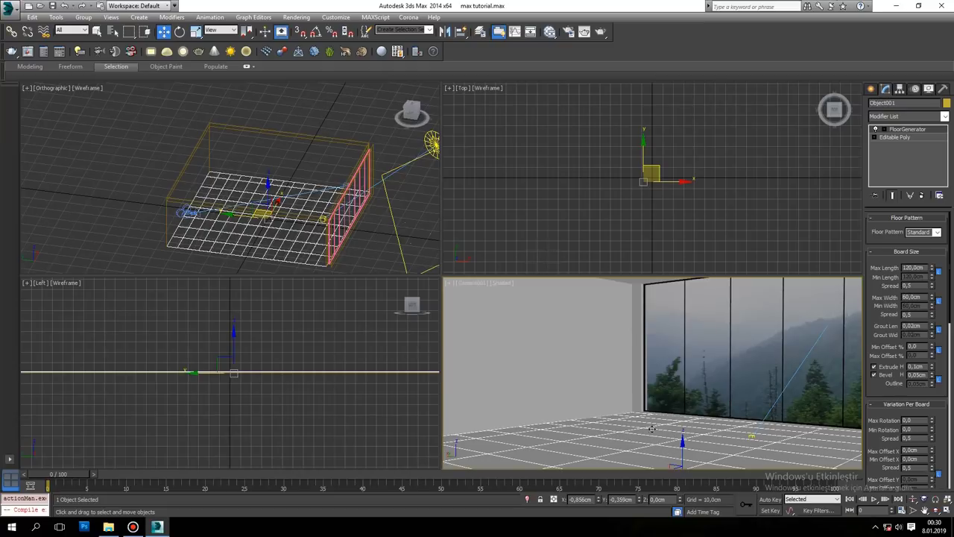
Step: Orbit the camera toward the side wall and delete all existing nodes in the Slate Material Editor
click(937, 511)
drag(606, 398, 647, 400)
key(w)
key(m)
scroll(485, 140, down, 3)
scroll(417, 123, down, 2)
drag(386, 115, 127, 193)
key(Delete)
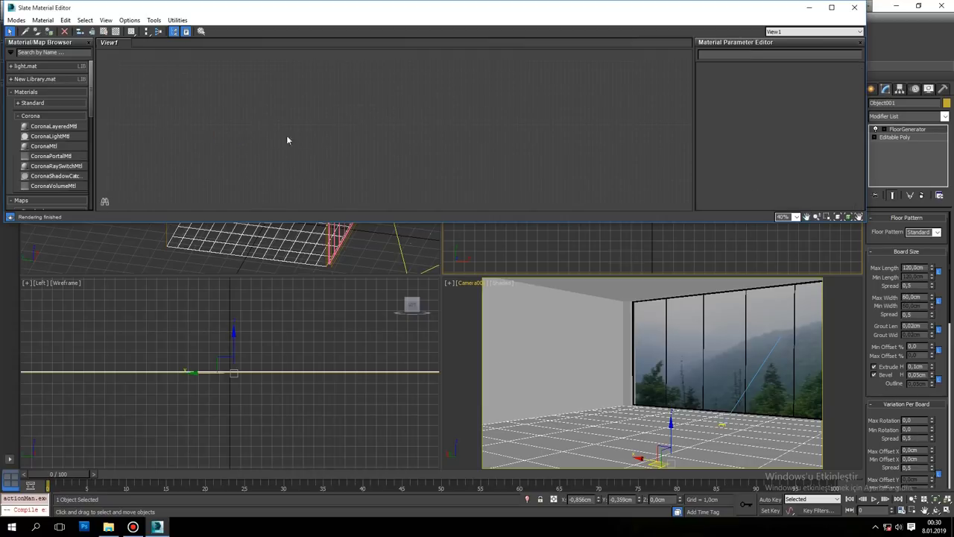
Step: Add a new CoronaMtl with a MultiTexture map wired into its diffuse slot
mouse_move(52, 147)
mouse_down()
mouse_move(450, 127)
mouse_move(462, 104)
mouse_move(321, 134)
mouse_up()
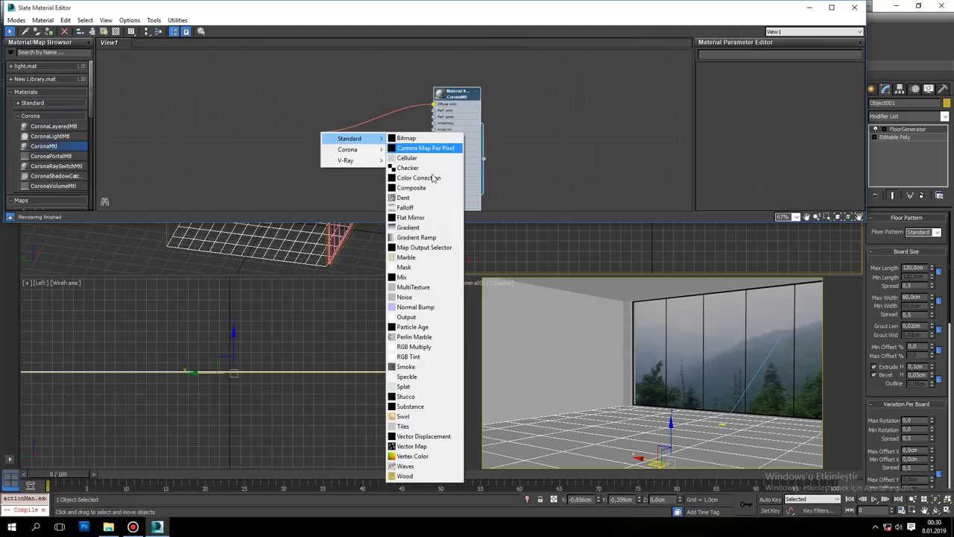
click(421, 291)
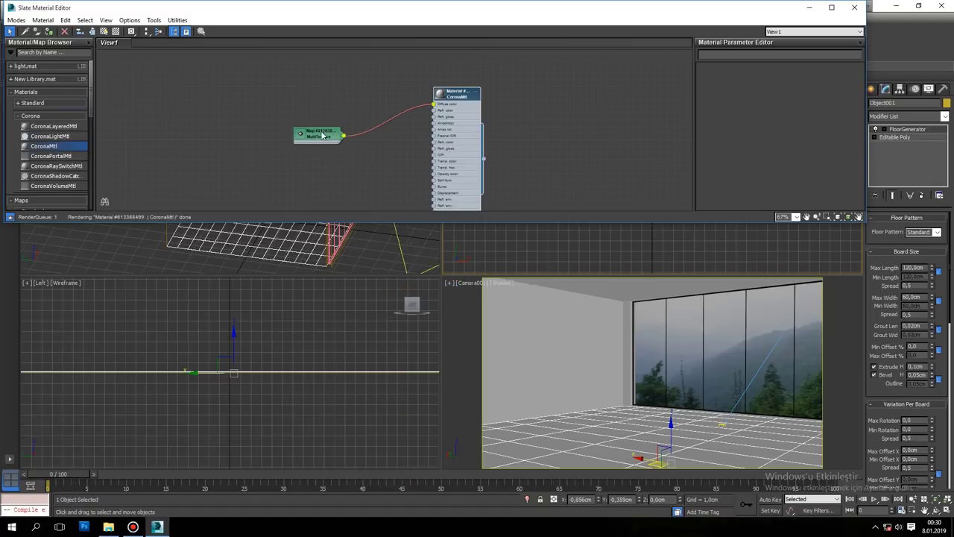
double_click(320, 134)
Step: Start adding bitmaps to the MultiTexture and browse to exterior light\414\1593\maps
click(742, 90)
click(114, 104)
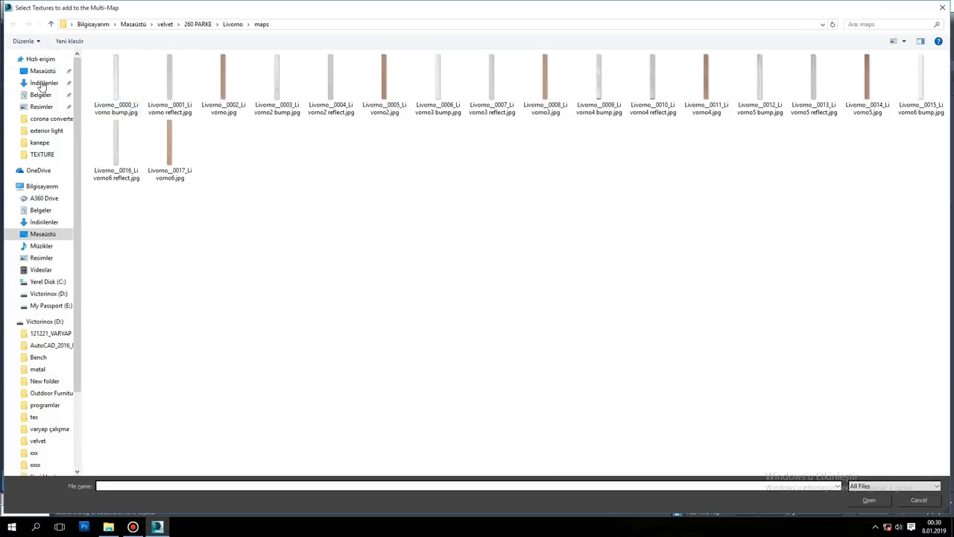
click(42, 71)
key(e)
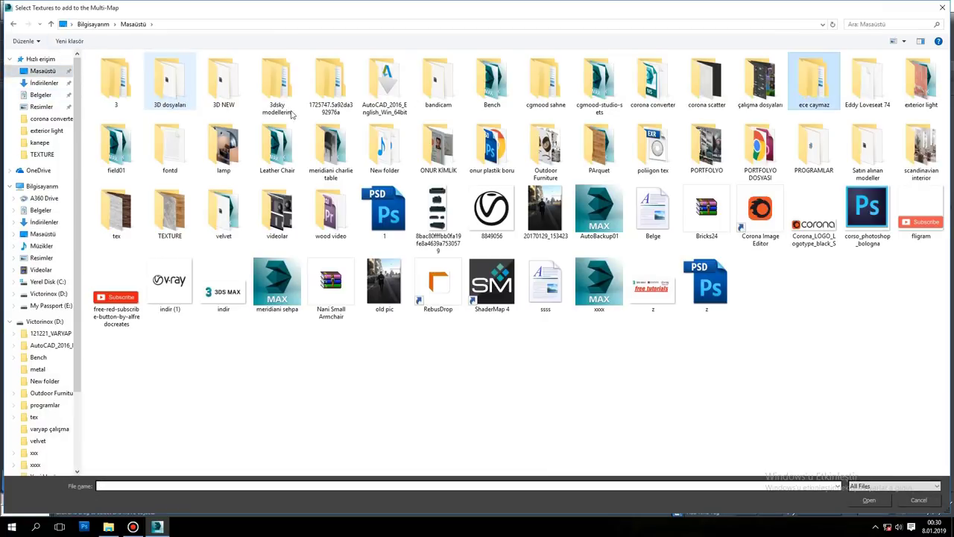
key(e)
key(e)
key(Return)
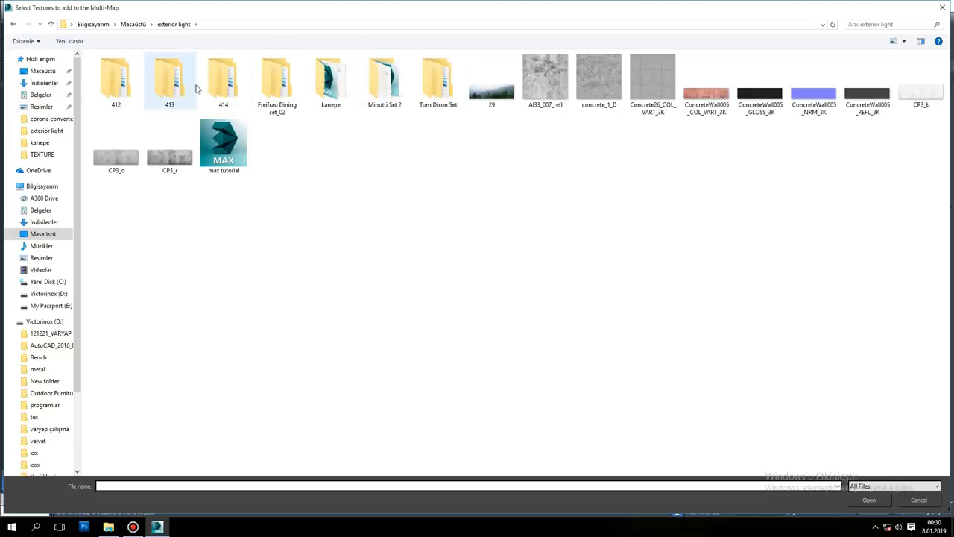
double_click(227, 81)
double_click(223, 71)
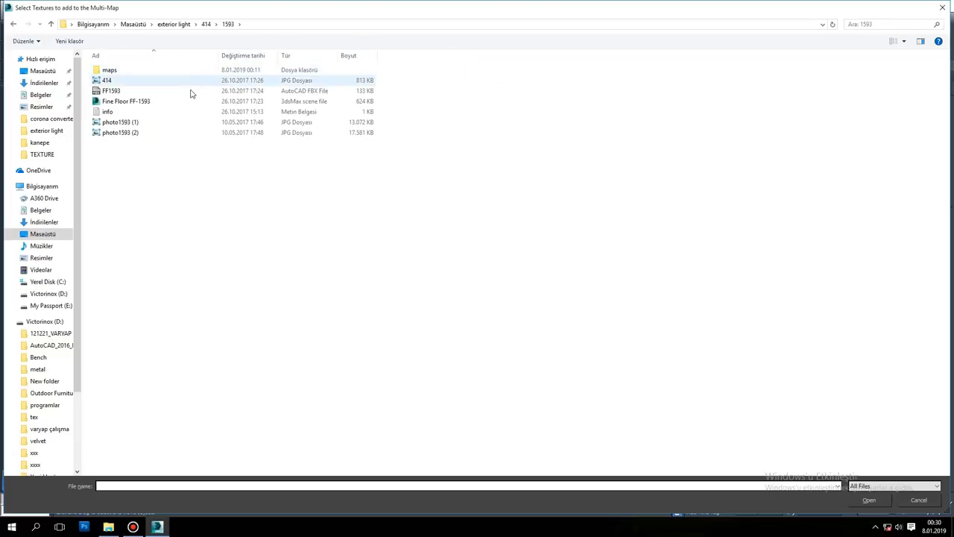
double_click(138, 72)
Step: Add the six textures color_1593_1 through color_1593_6 to the MultiTexture list
click(140, 77)
ctrl+click(406, 75)
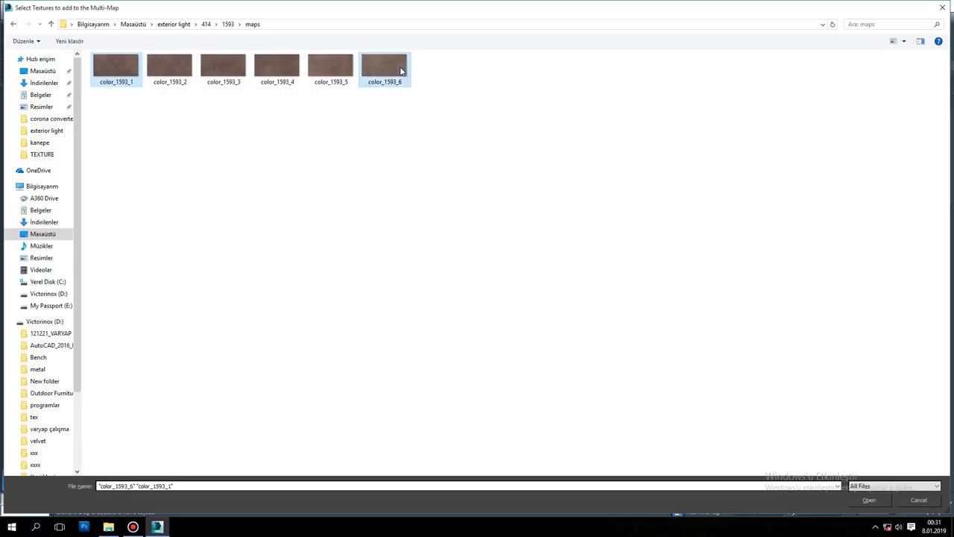
shift+click(141, 72)
click(869, 501)
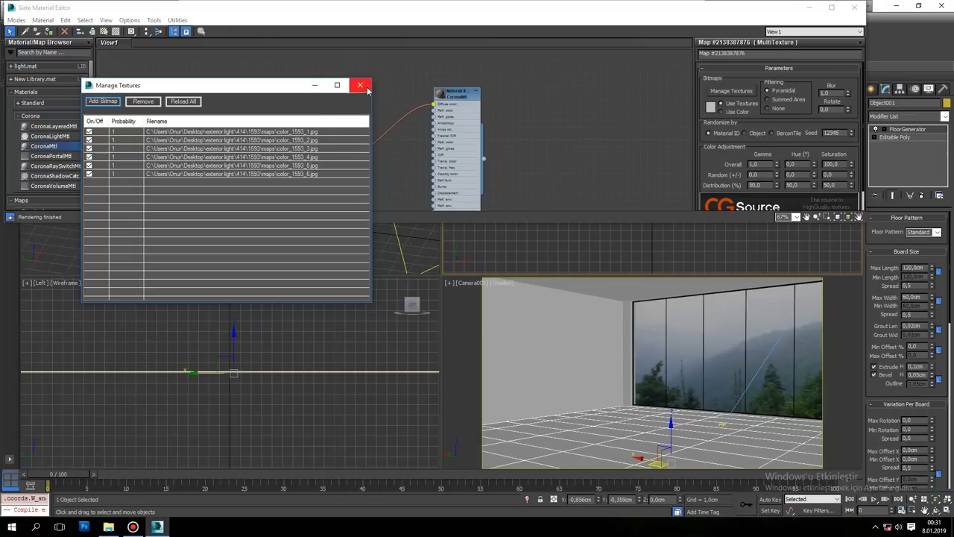
Step: Close the texture manager and place a ColorCorrection map from the browser search 'color'
click(360, 85)
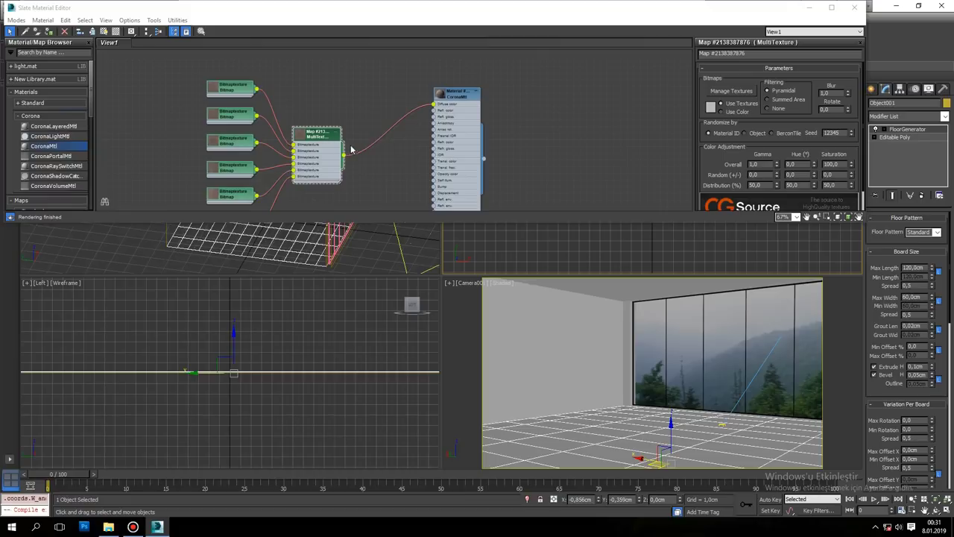
scroll(288, 129, down, 1)
click(56, 54)
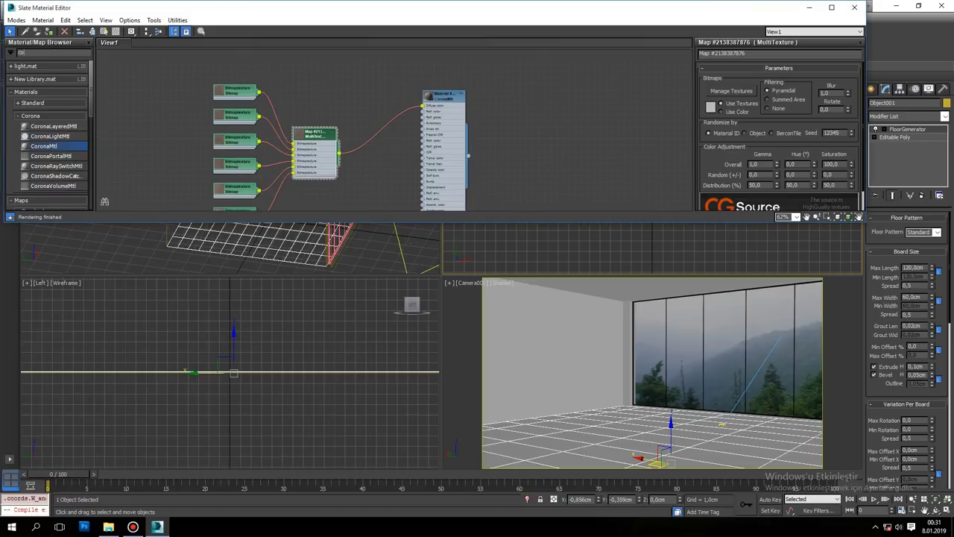
text(color)
drag(391, 168, 390, 167)
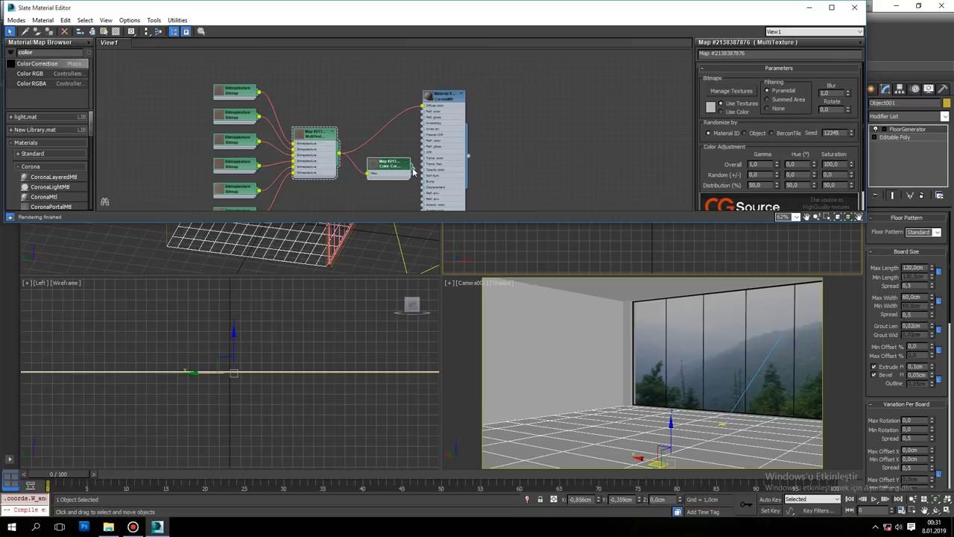
Step: Set the Color Correction saturation to -100 to desaturate the wood textures
double_click(452, 100)
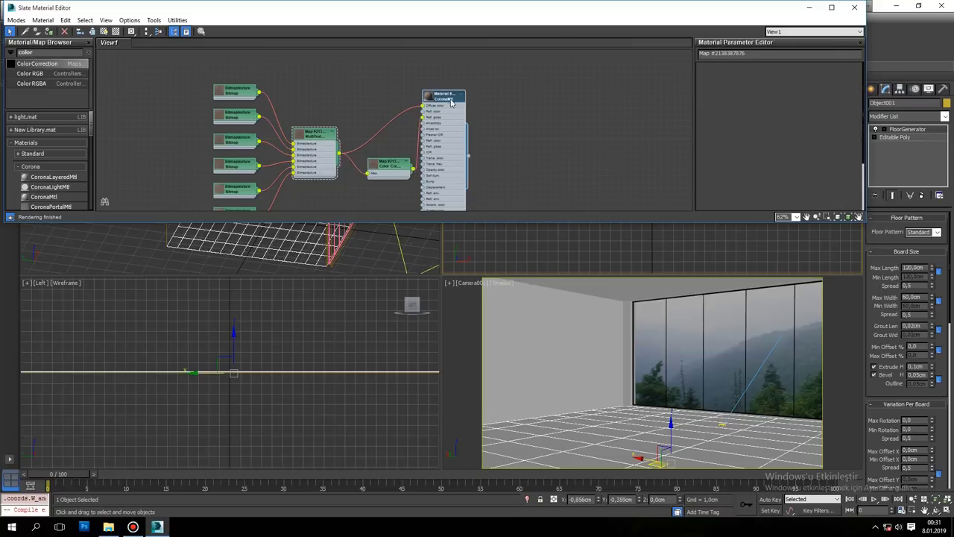
click(676, 423)
click(51, 32)
double_click(396, 171)
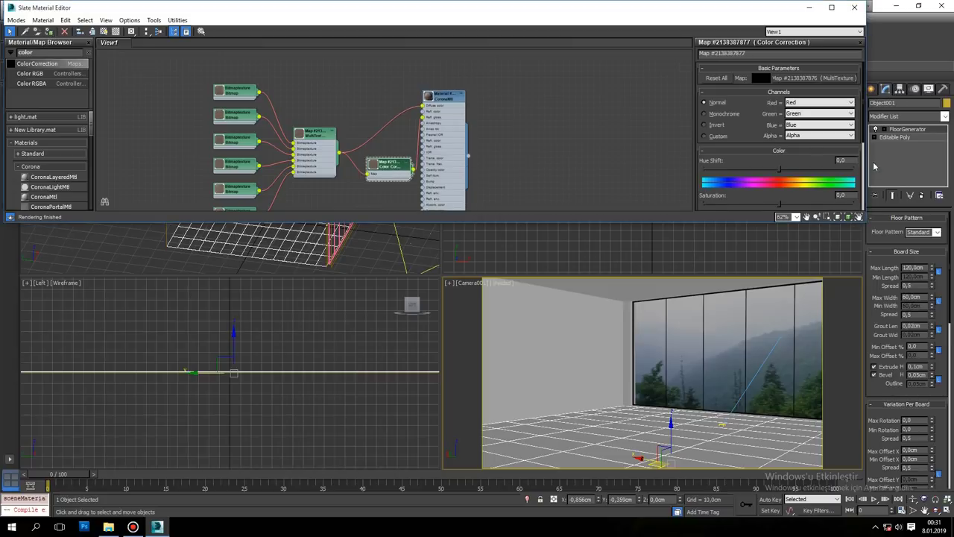
drag(779, 202, 704, 202)
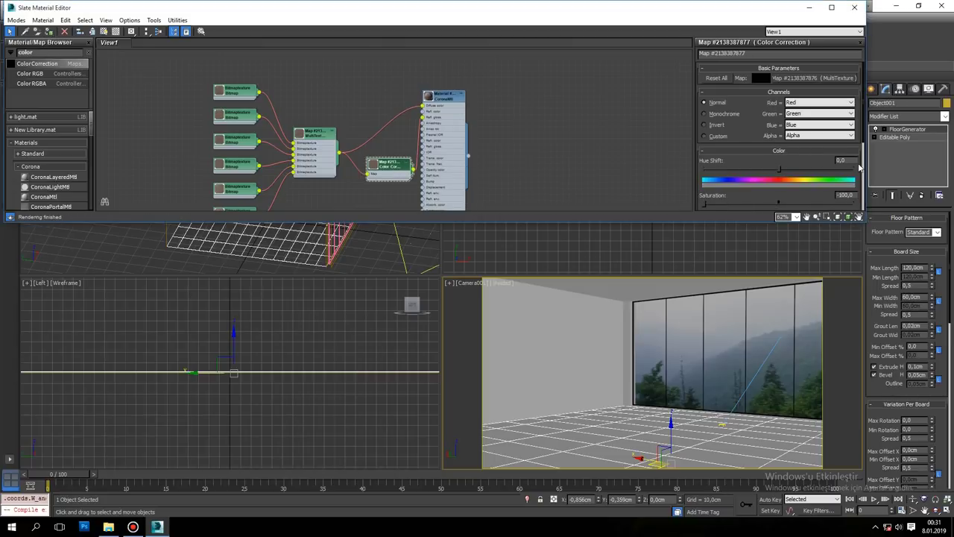
scroll(795, 124, down, 3)
scroll(795, 105, down, 2)
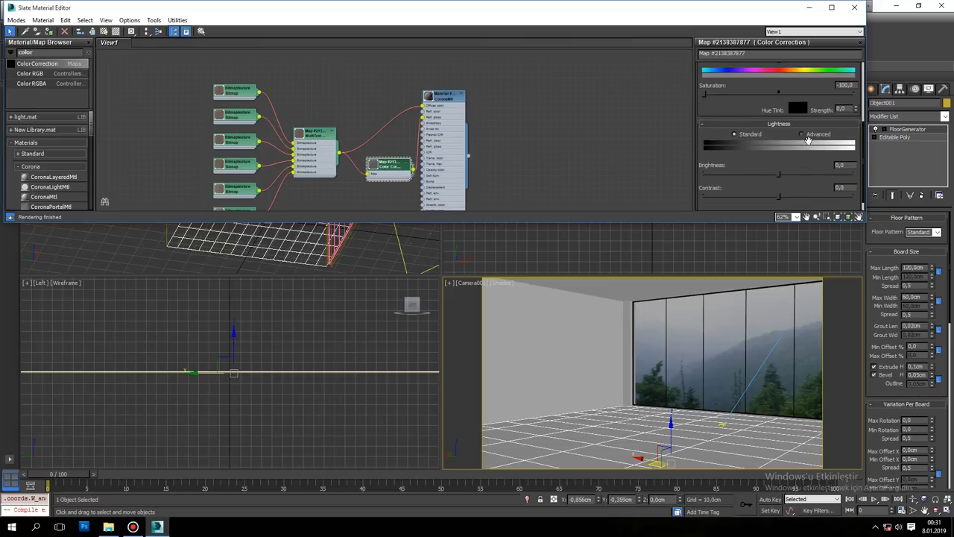
Step: Try RGB gamma/contrast values of 10 and 5, then restore it to 1
double_click(772, 172)
text(100,0)
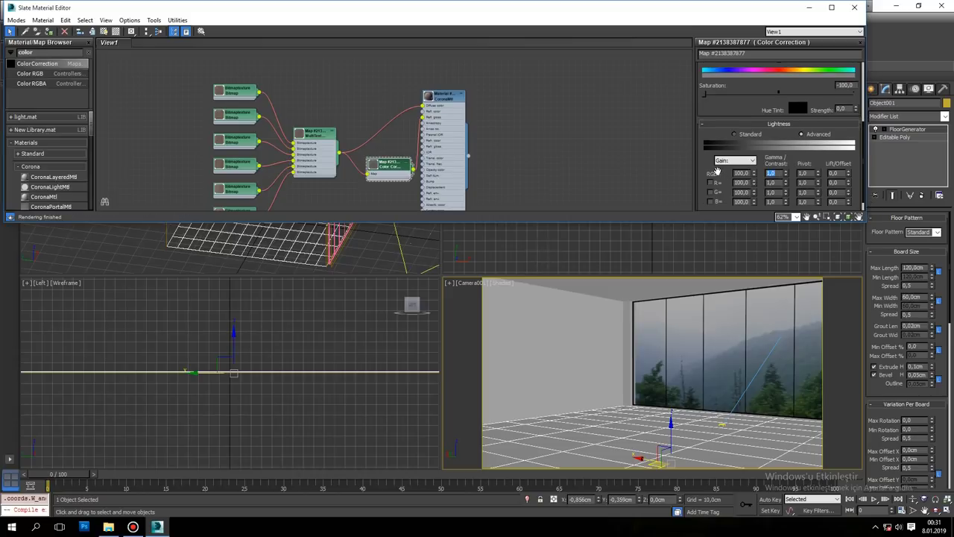
key(Return)
text(5)
key(Return)
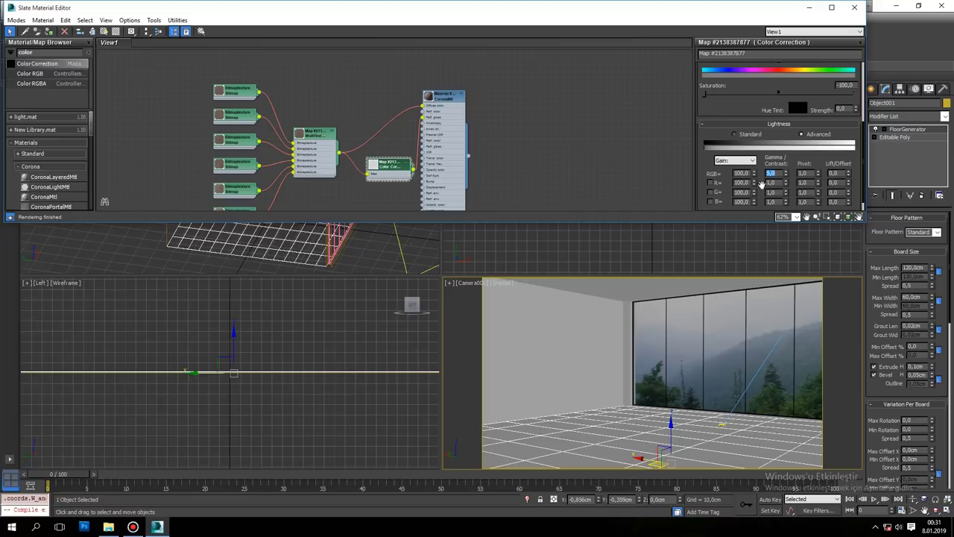
text(1)
key(Return)
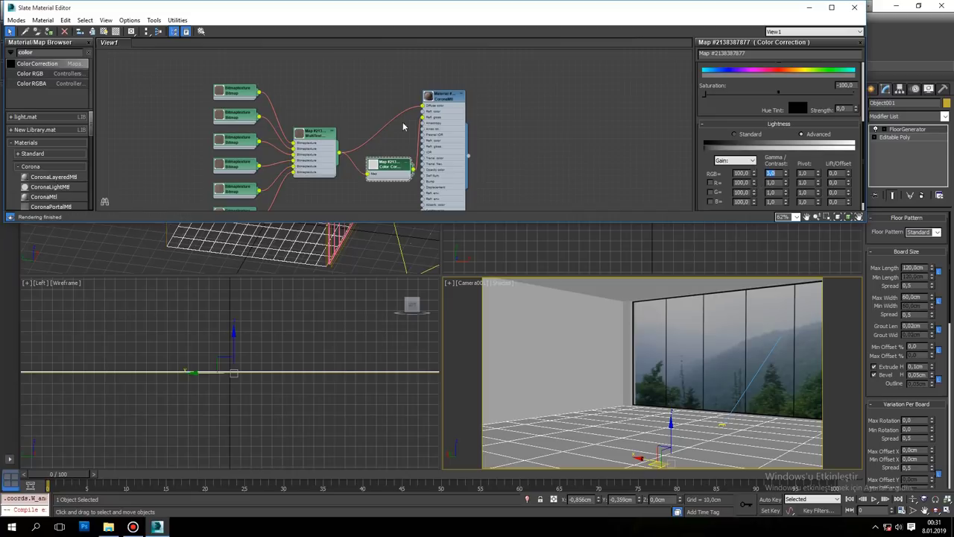
Step: Set the CoronaMtl reflection level to 1,0, show it shaded in the viewport, and close the editor
double_click(448, 99)
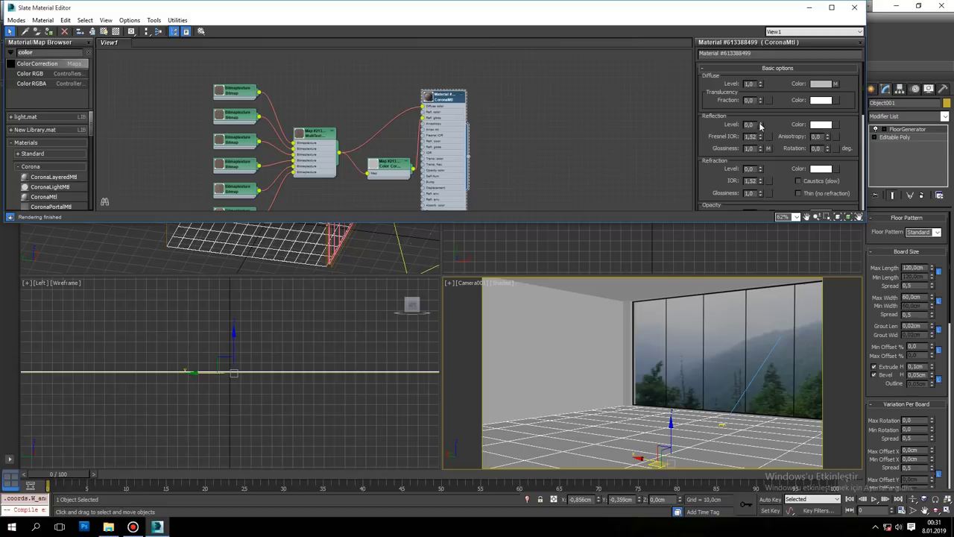
text(1)
key(Return)
click(454, 125)
click(104, 31)
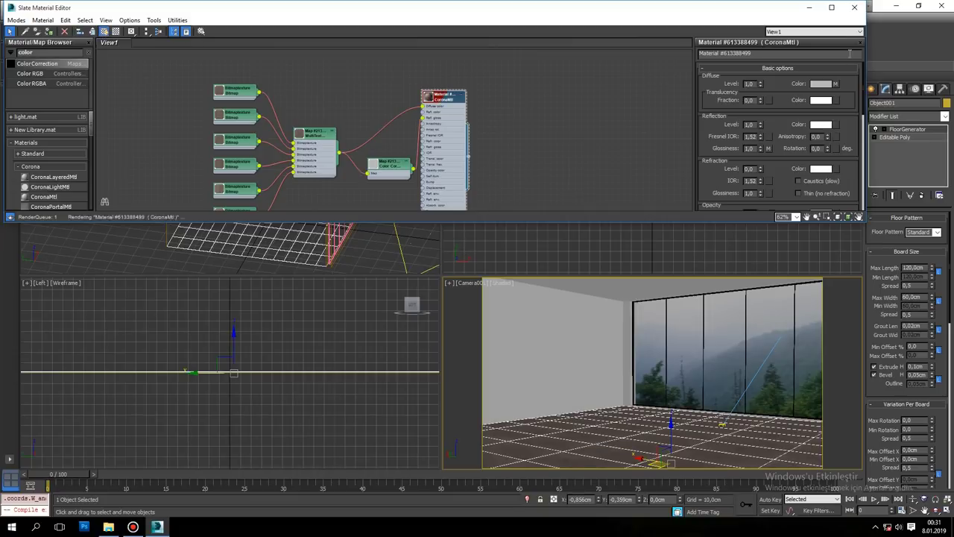
click(854, 7)
click(465, 88)
click(509, 89)
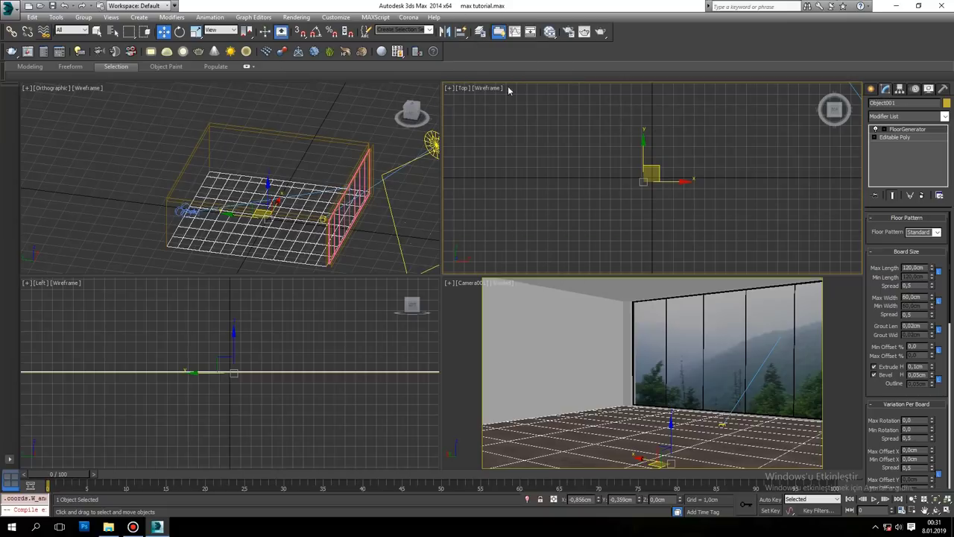
Step: Turn the top viewport into a Corona Interactive view and start the live render
click(463, 88)
mouse_move(509, 241)
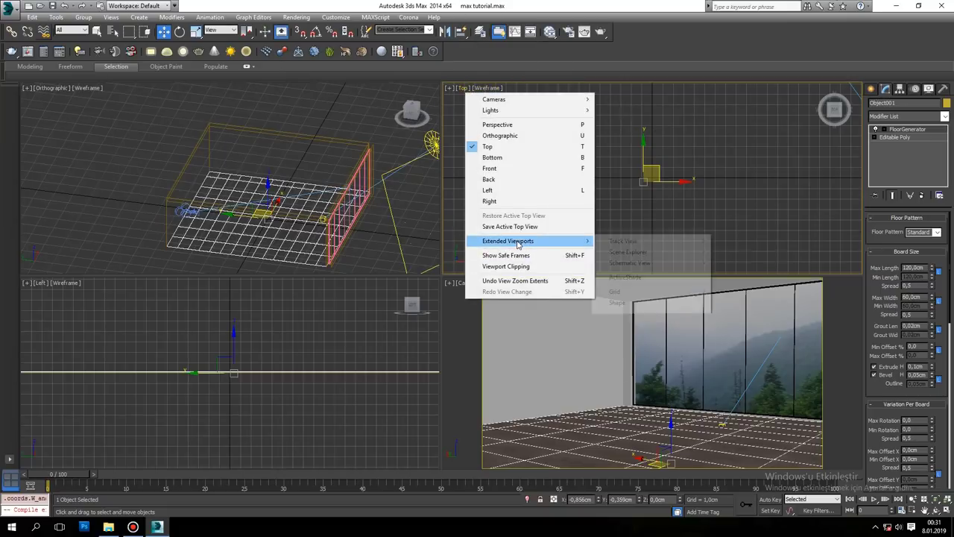
click(639, 339)
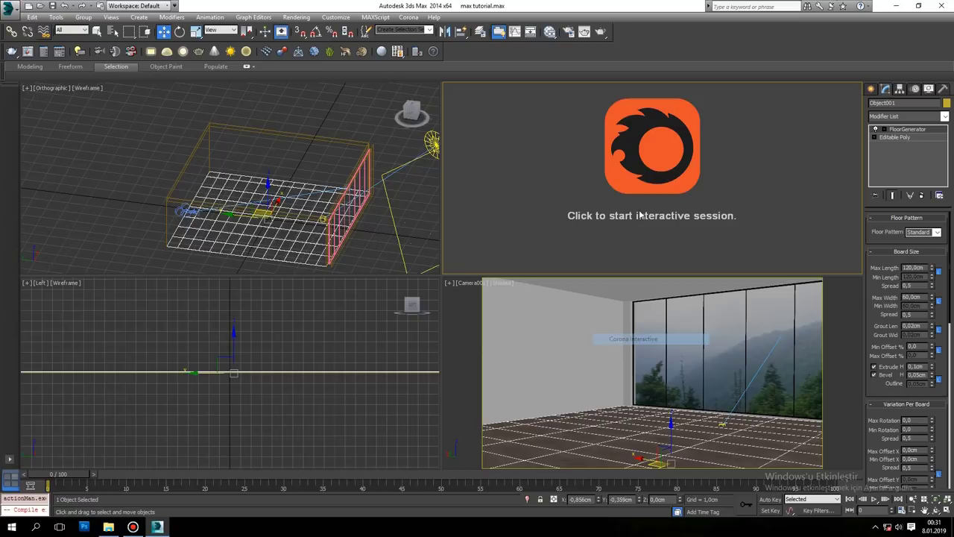
click(649, 172)
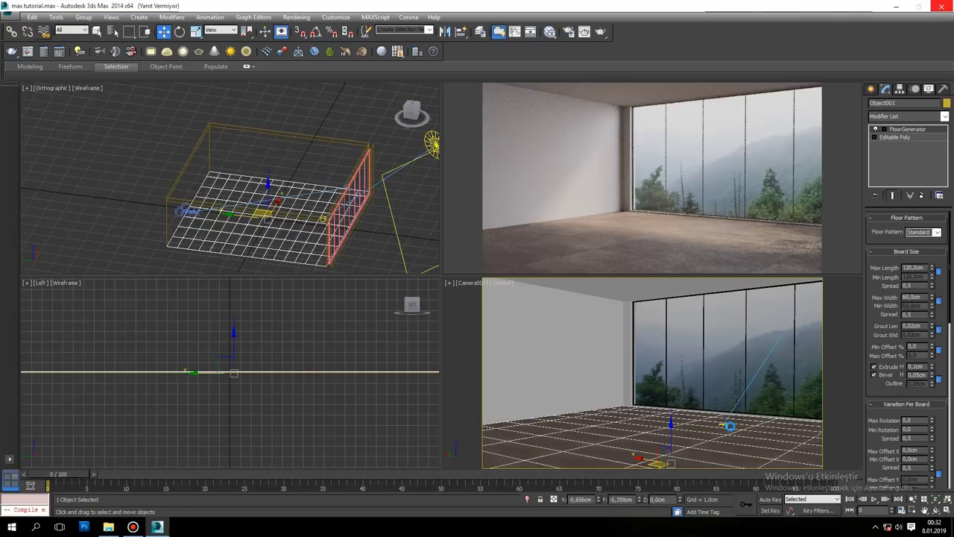
Step: Raise the floor Color Correction gamma/contrast from 3,0 to 5,0 and check the render
key(m)
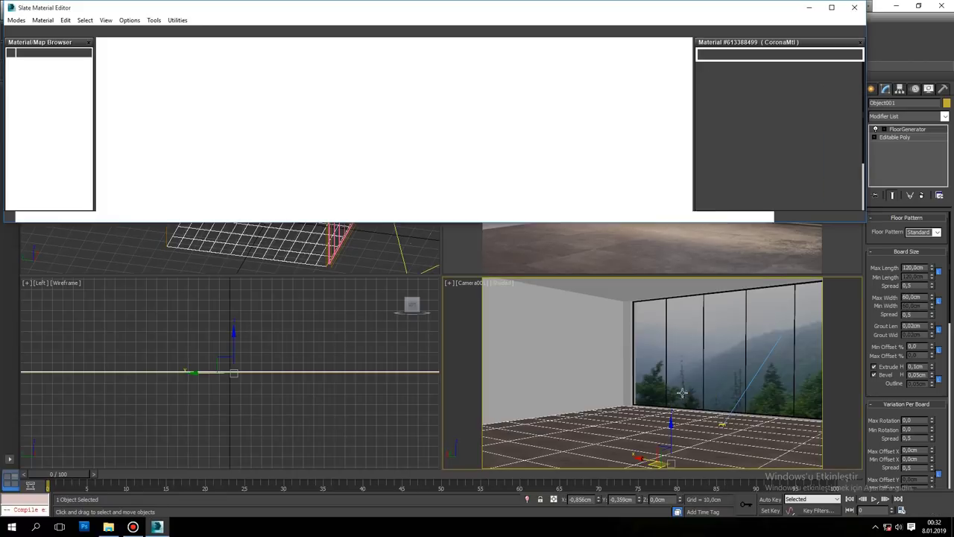
double_click(387, 165)
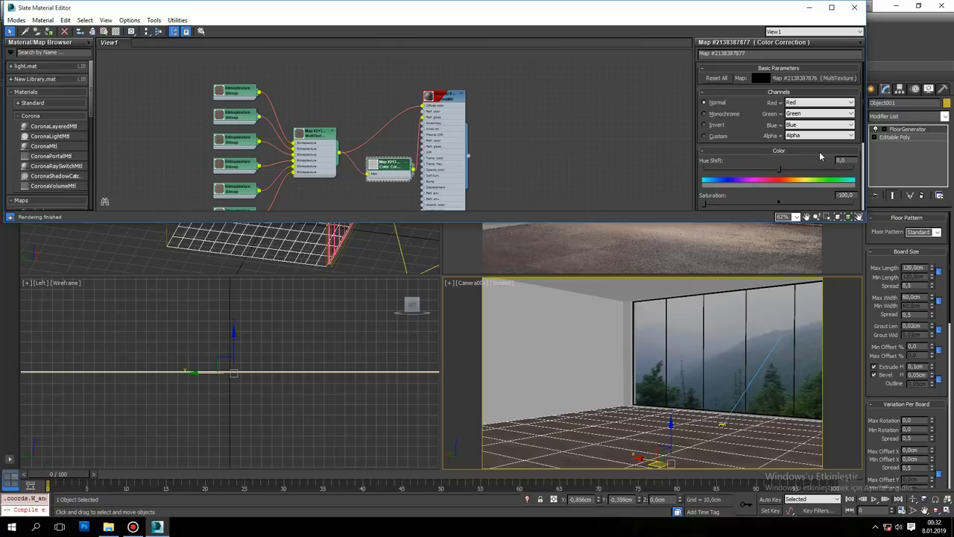
scroll(795, 144, down, 5)
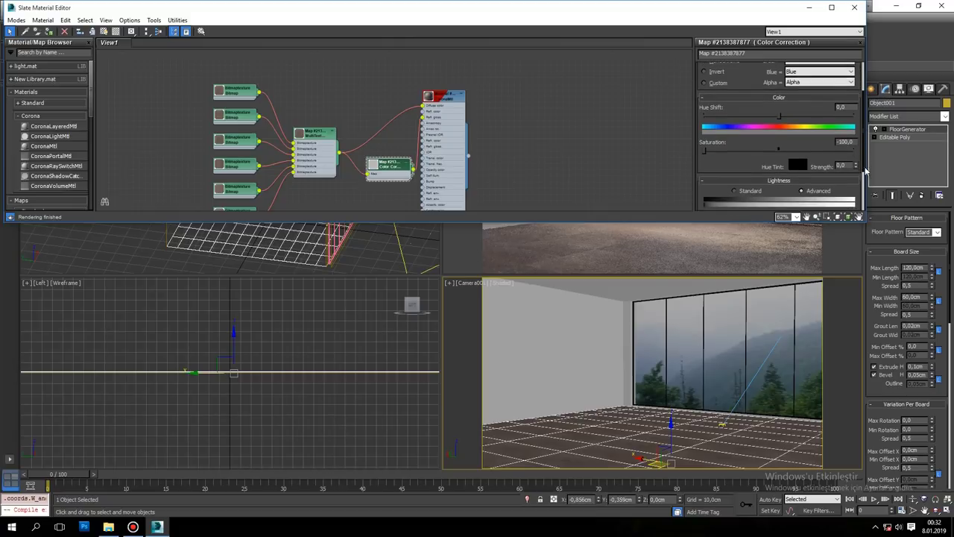
drag(785, 180, 785, 166)
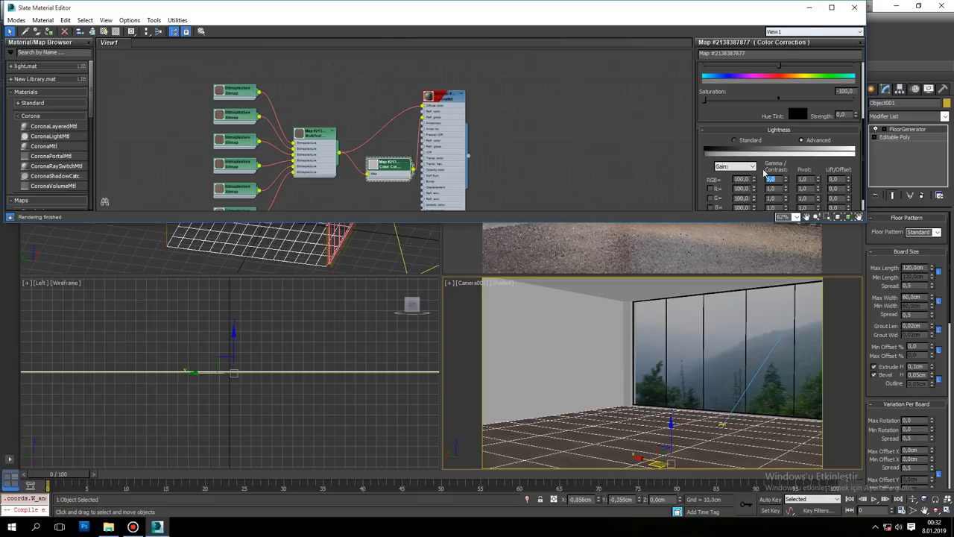
click(817, 9)
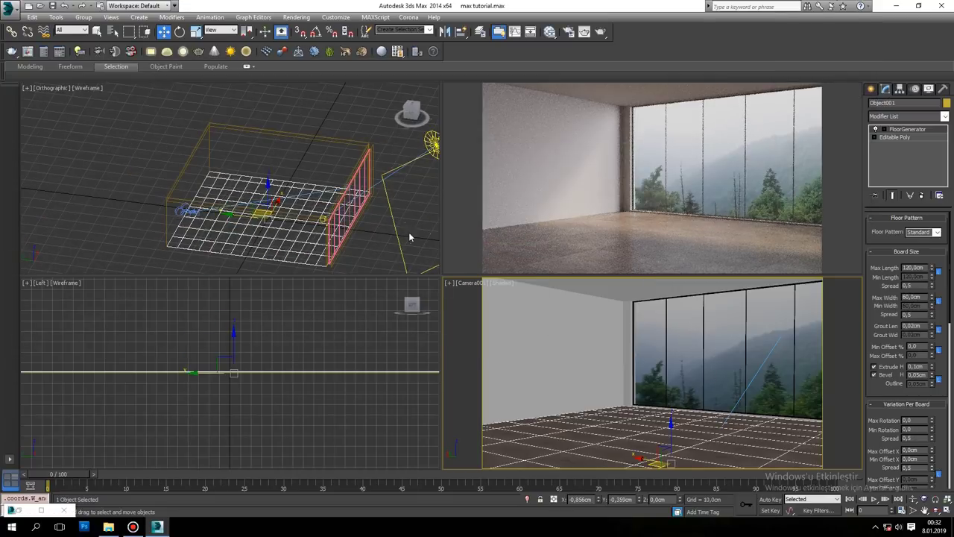
click(549, 31)
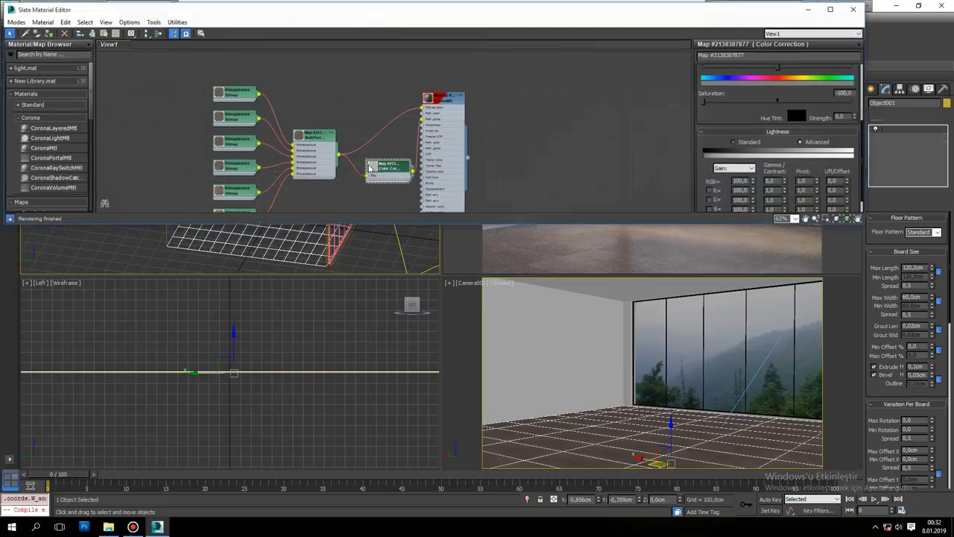
Step: Deselect the floor and pick the backdrop plane's material into the Slate editor
scroll(488, 103, down, 5)
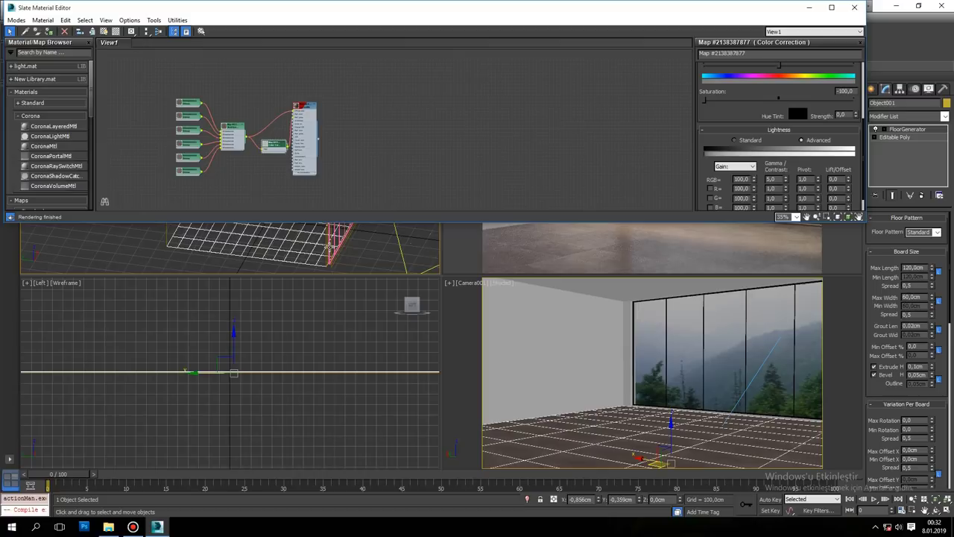
click(351, 250)
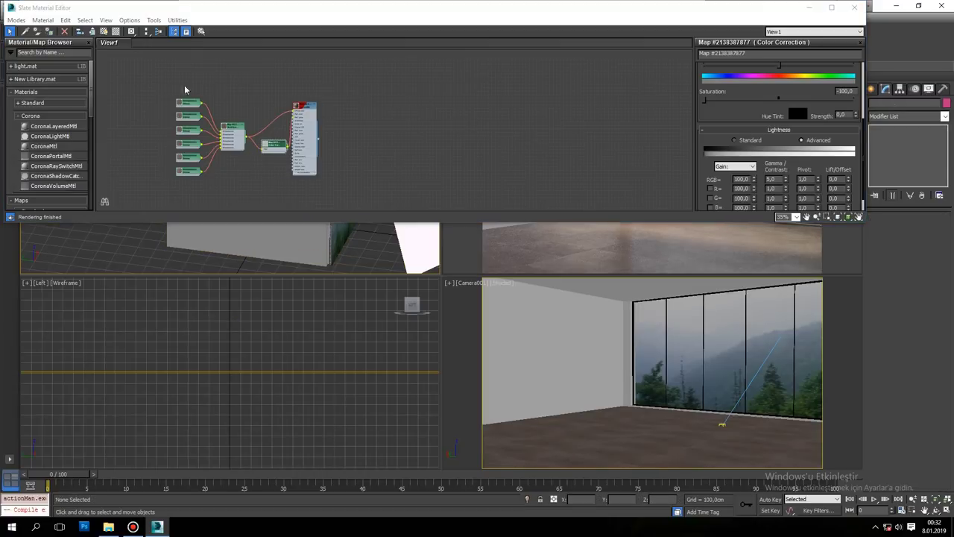
click(25, 31)
middle_drag(347, 249, 159, 271)
middle_drag(403, 141, 172, 195)
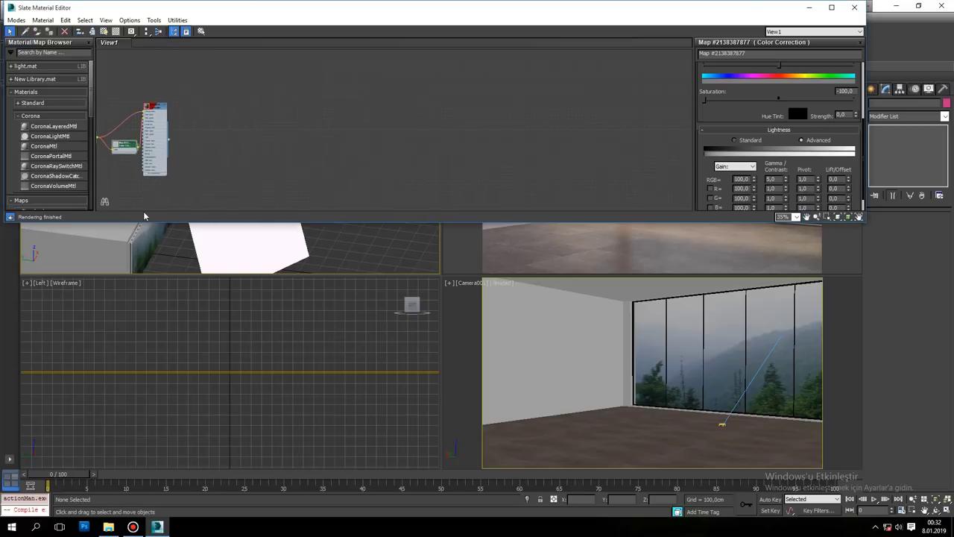
click(25, 32)
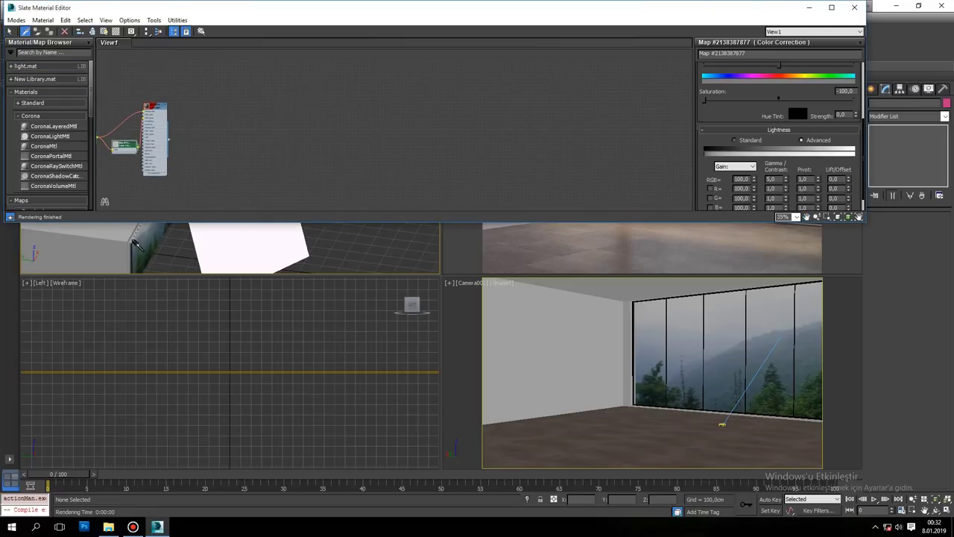
click(163, 263)
Step: Lower the backdrop Color Correction saturation from -34,884 to -46,175 and close the editor
scroll(343, 119, up, 3)
double_click(349, 137)
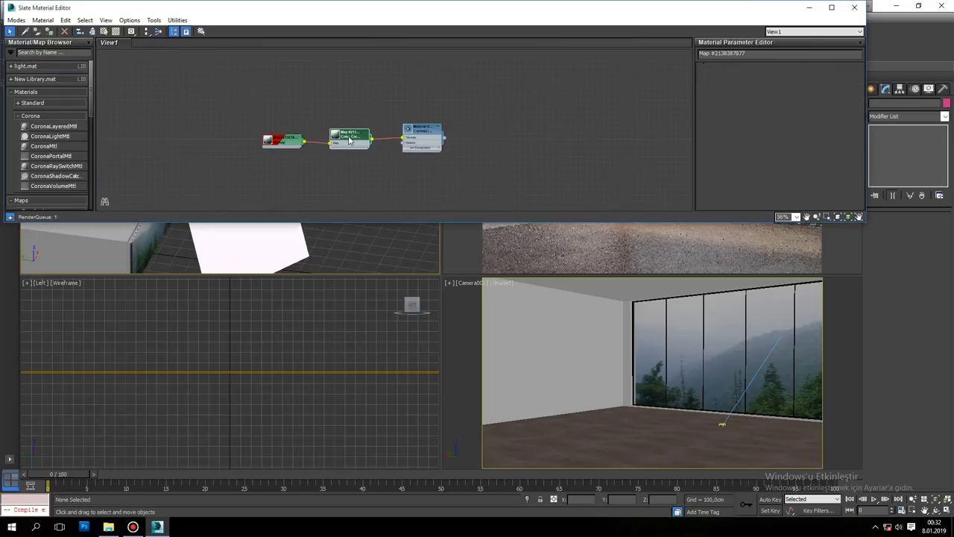
drag(752, 203, 744, 202)
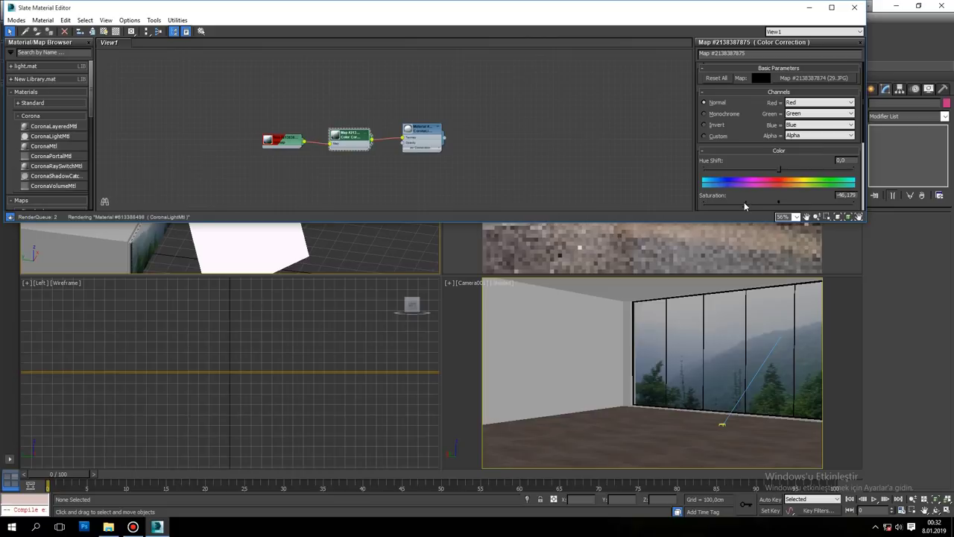
click(854, 6)
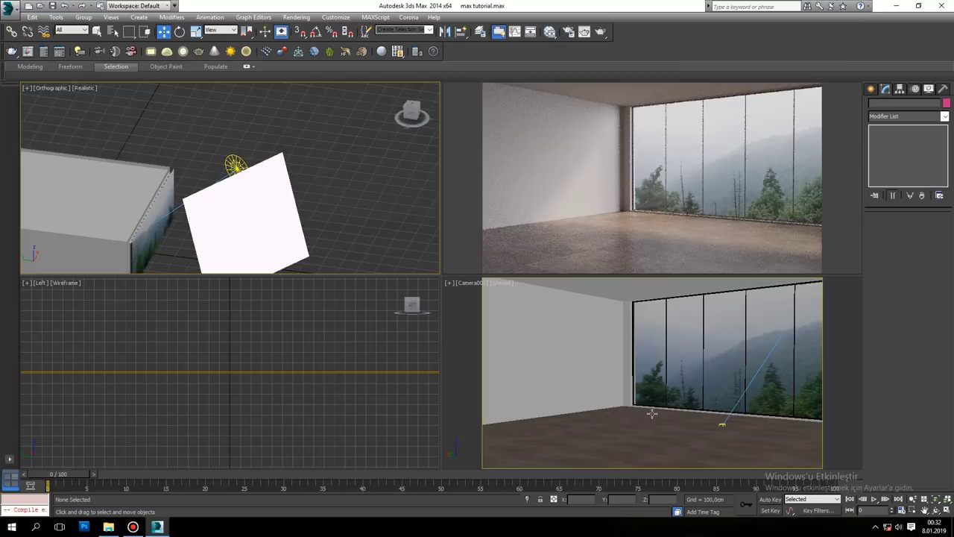
Step: Select the room box and add a new CoronaMtl named 'conc.'
click(571, 363)
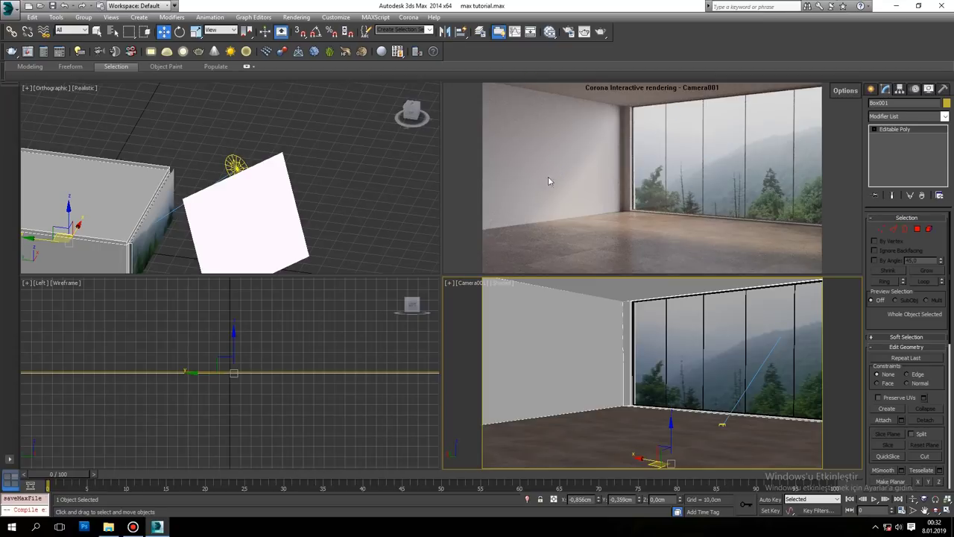
key(m)
middle_drag(218, 150, 86, 121)
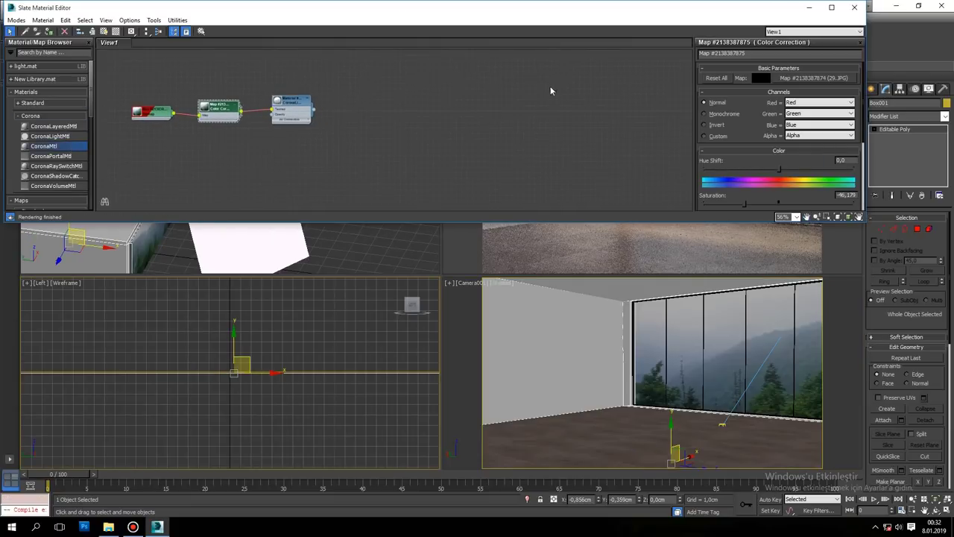
drag(64, 147, 552, 88)
scroll(551, 88, up, 2)
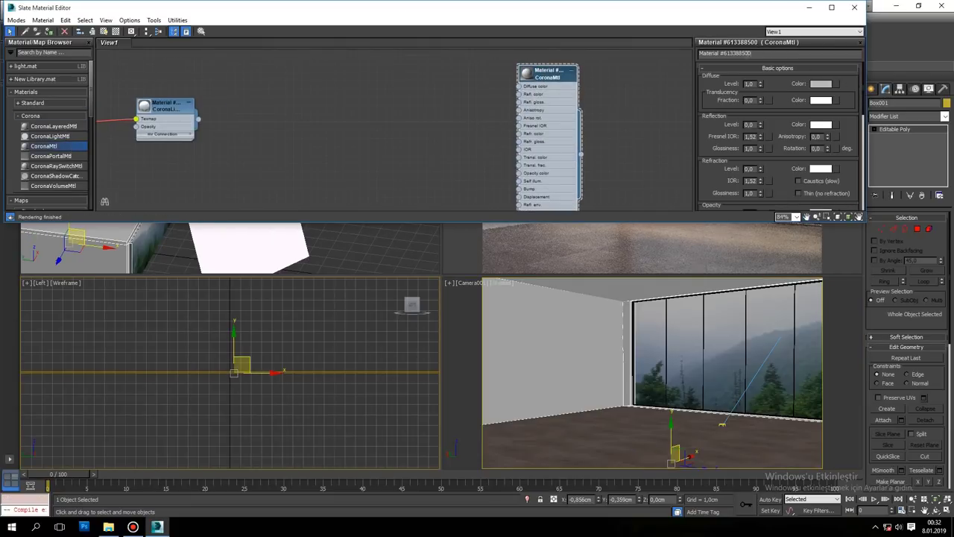
text(conc.)
Step: Load the CP3 concrete image as a Bitmap into the conc material's diffuse colour
drag(507, 88, 426, 96)
click(514, 105)
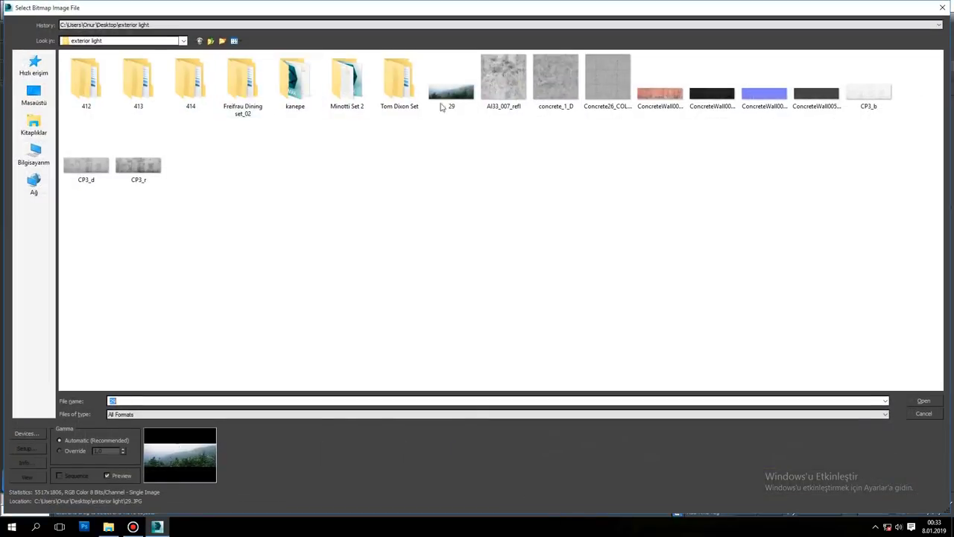
click(555, 78)
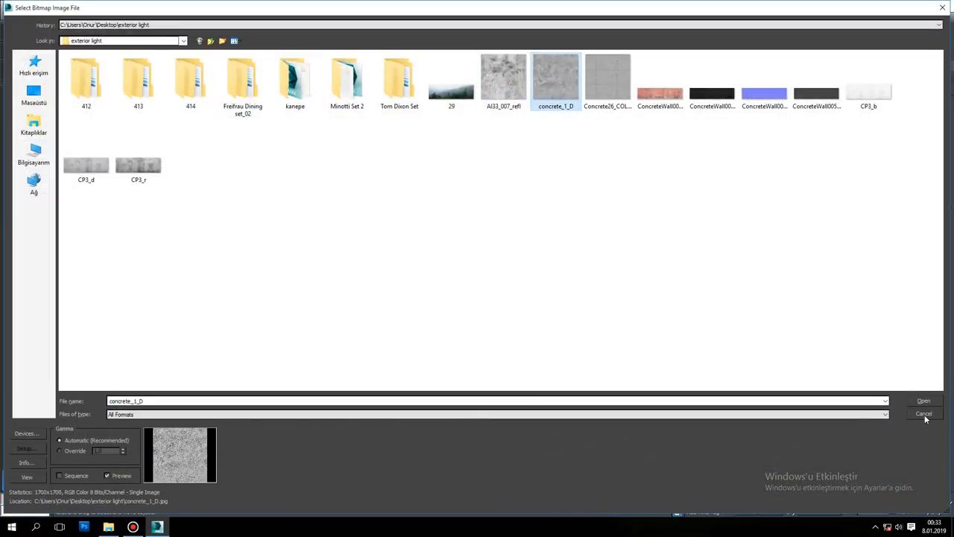
click(86, 164)
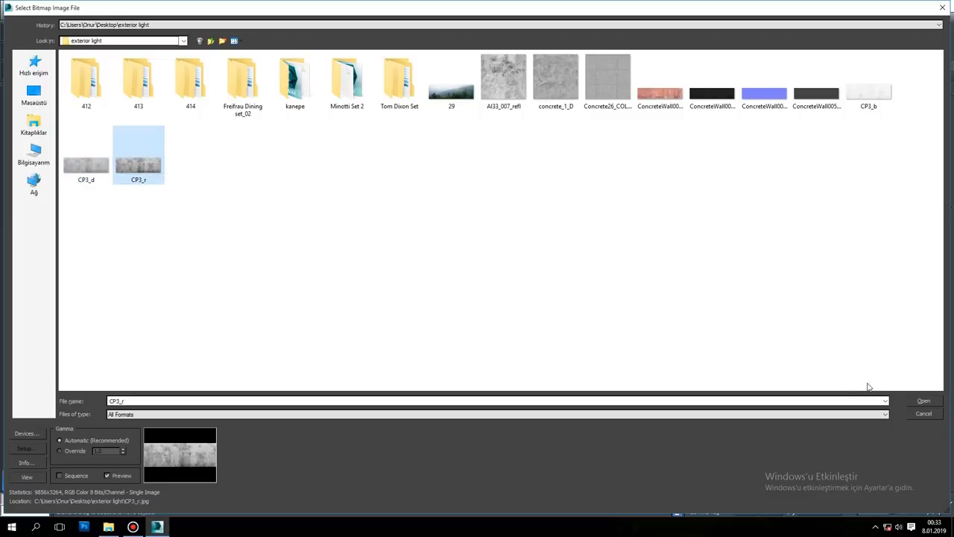
click(923, 400)
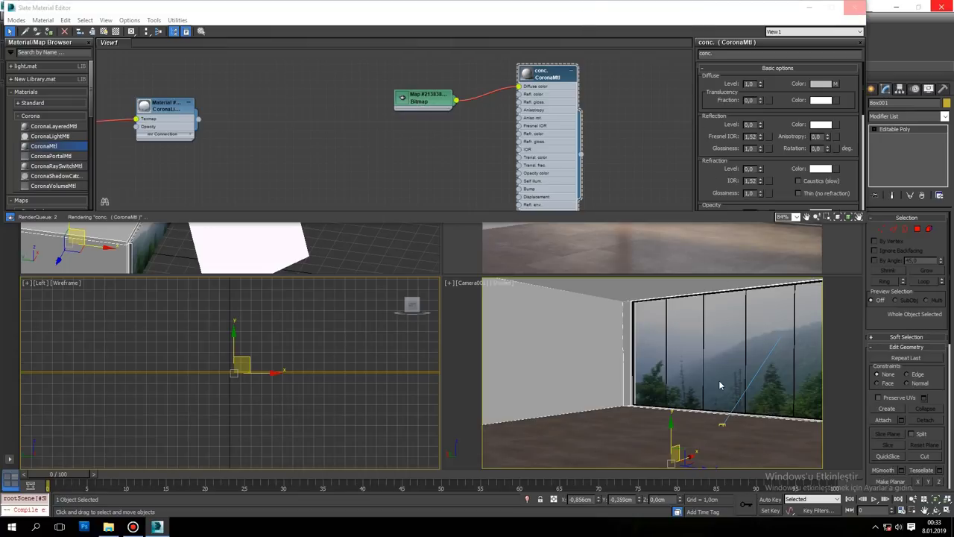
Step: Assign the conc material to the room box in the camera view
drag(541, 8, 573, 379)
click(544, 330)
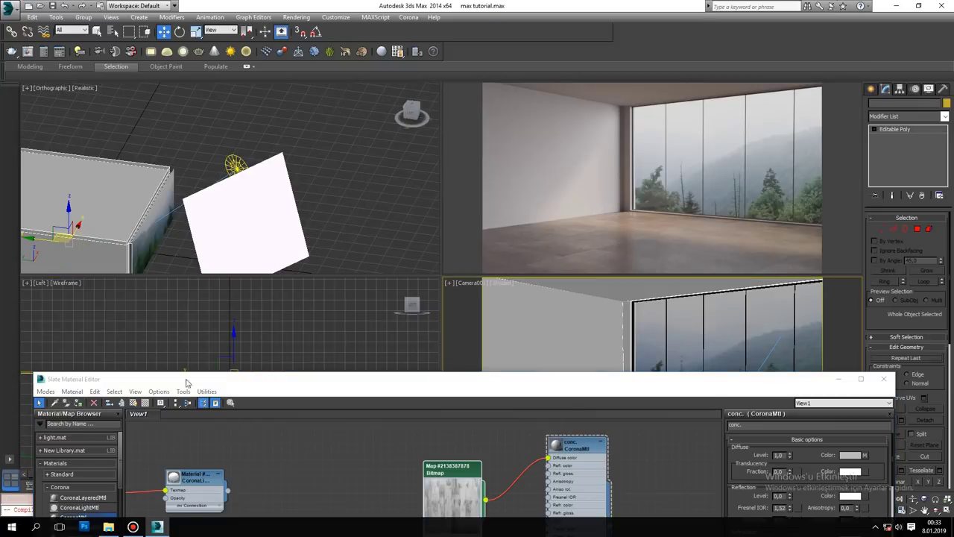
click(604, 465)
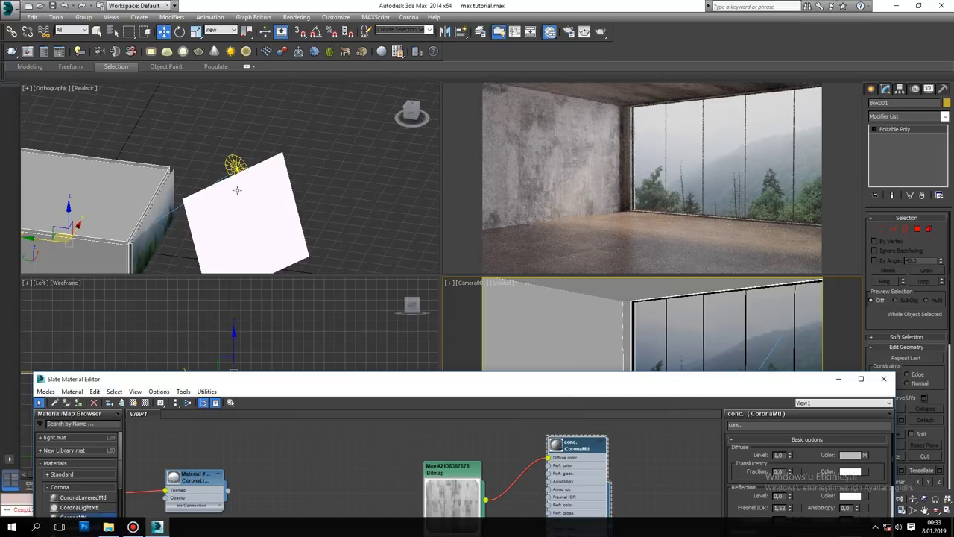
middle_drag(147, 196, 278, 158)
click(917, 228)
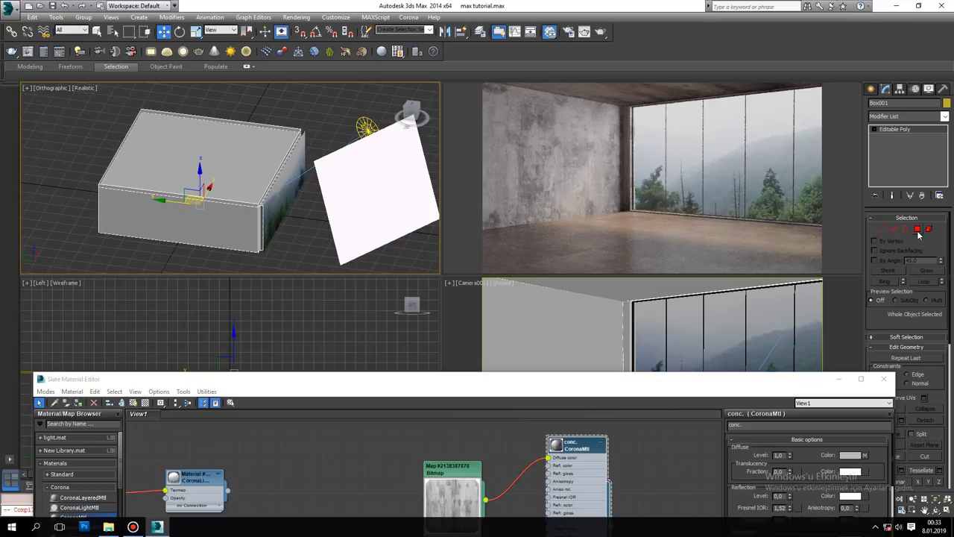
Step: Select the box's top face, grow to the border faces, and detach them as Object004
click(209, 178)
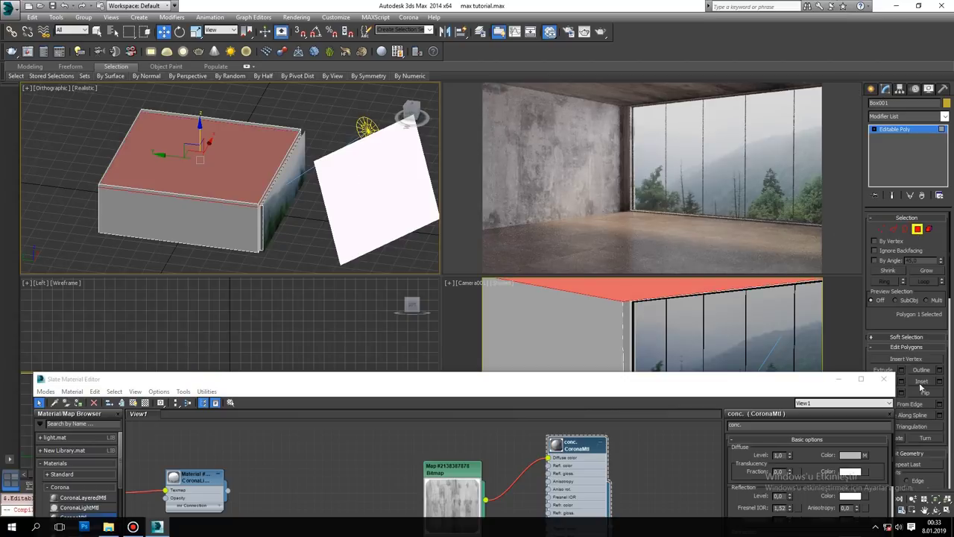
drag(840, 380, 774, 285)
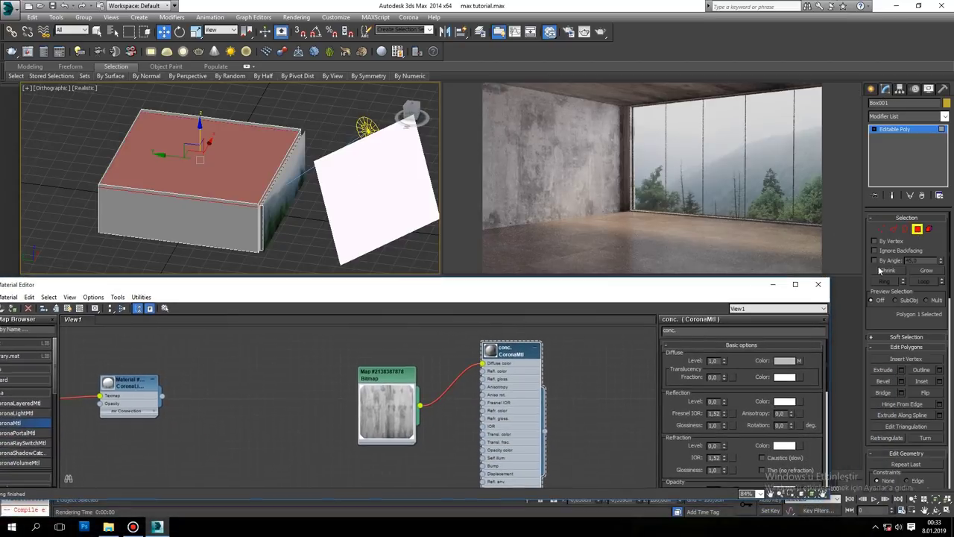
click(924, 271)
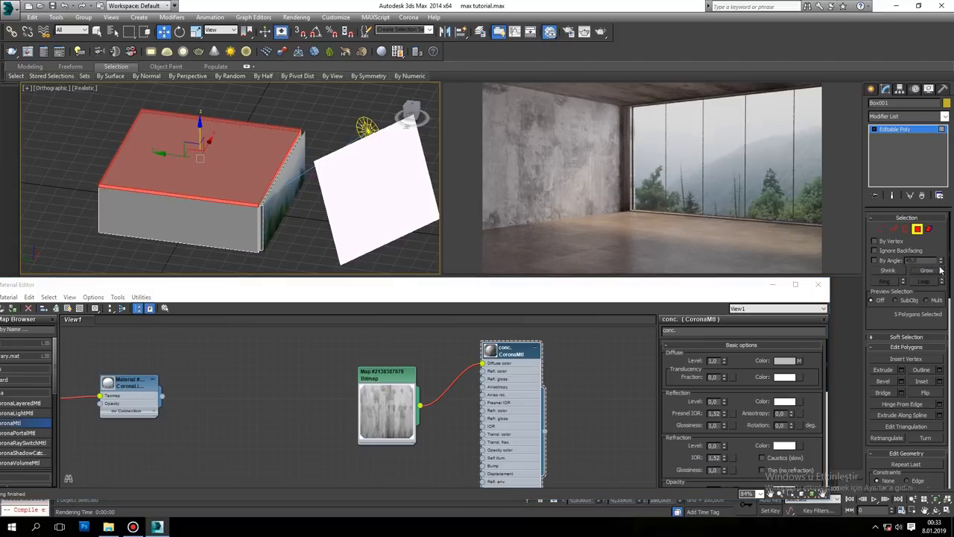
scroll(924, 336, down, 5)
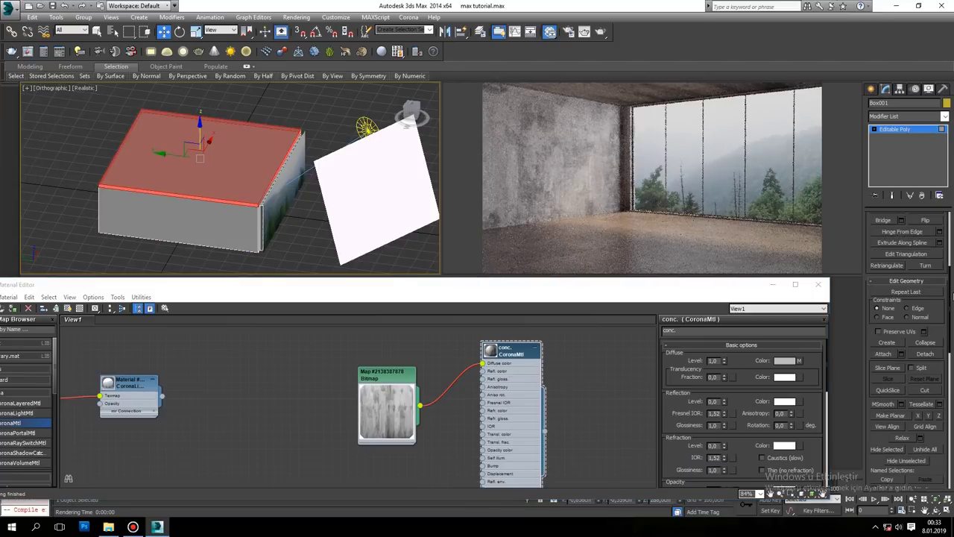
click(926, 342)
click(507, 261)
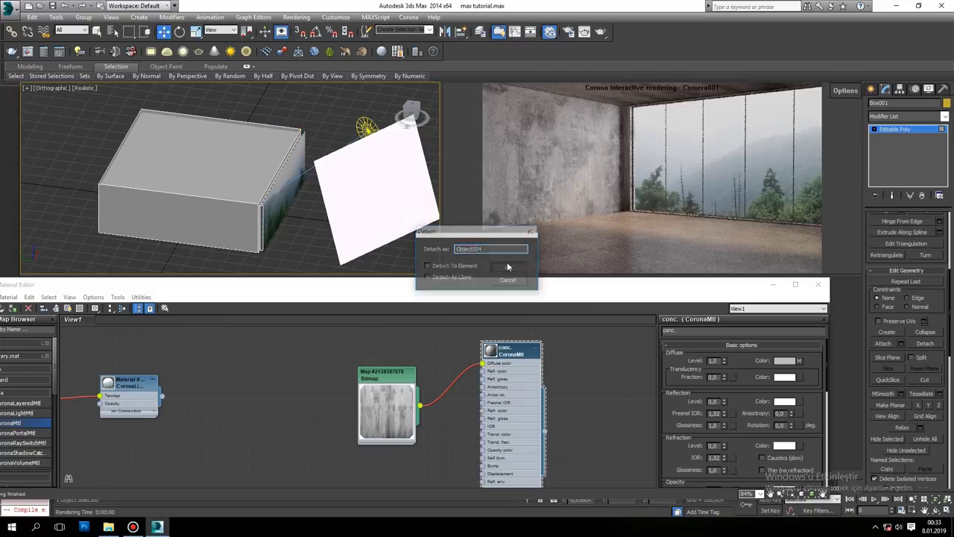
Step: Pan the node graph to bring another material's nodes into view
scroll(279, 359, down, 1)
scroll(279, 359, down, 2)
scroll(311, 366, down, 2)
scroll(89, 364, down, 1)
middle_drag(89, 364, 326, 359)
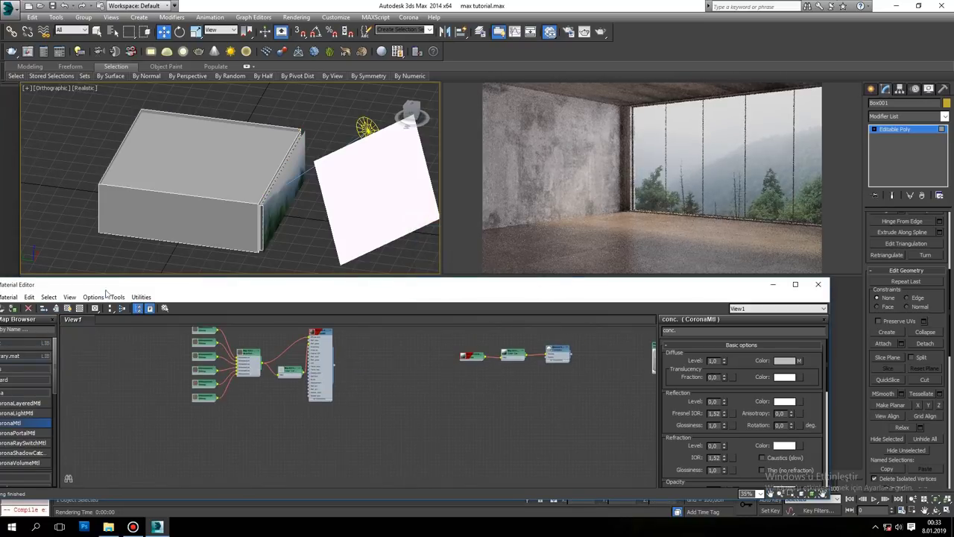
Step: Add a new CoronaMtl node to the Slate Material Editor graph and select it
drag(116, 284, 206, 285)
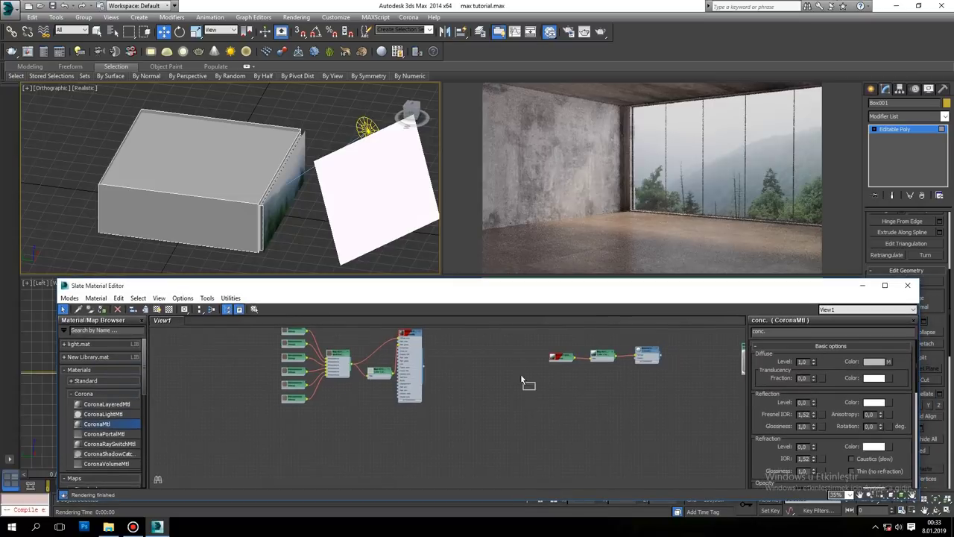
drag(525, 386, 500, 365)
scroll(492, 335, up, 4)
text(0,6)
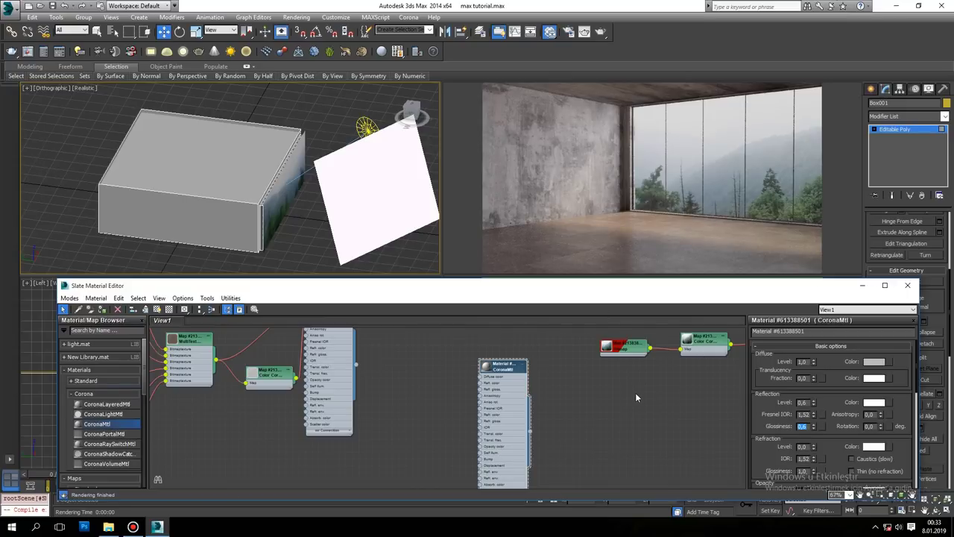
click(175, 165)
click(872, 88)
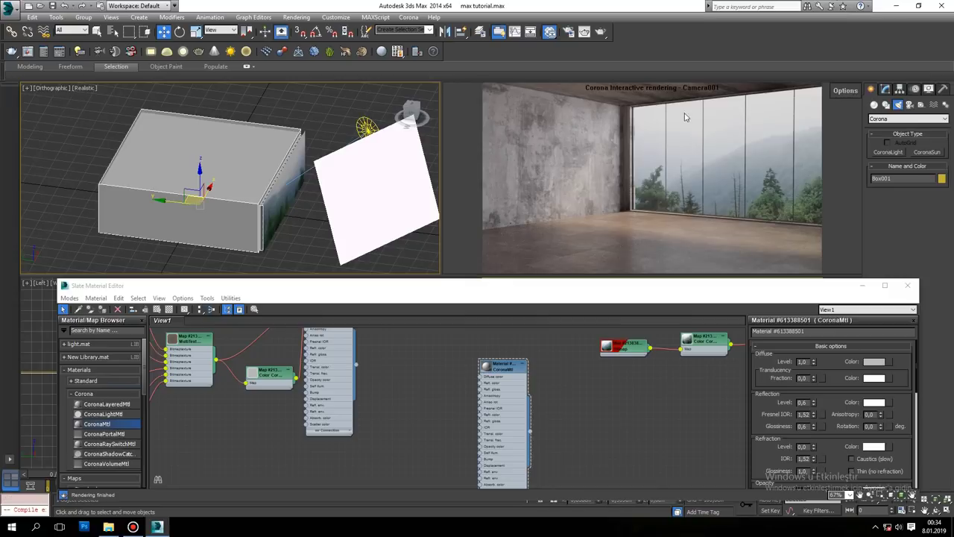
click(496, 366)
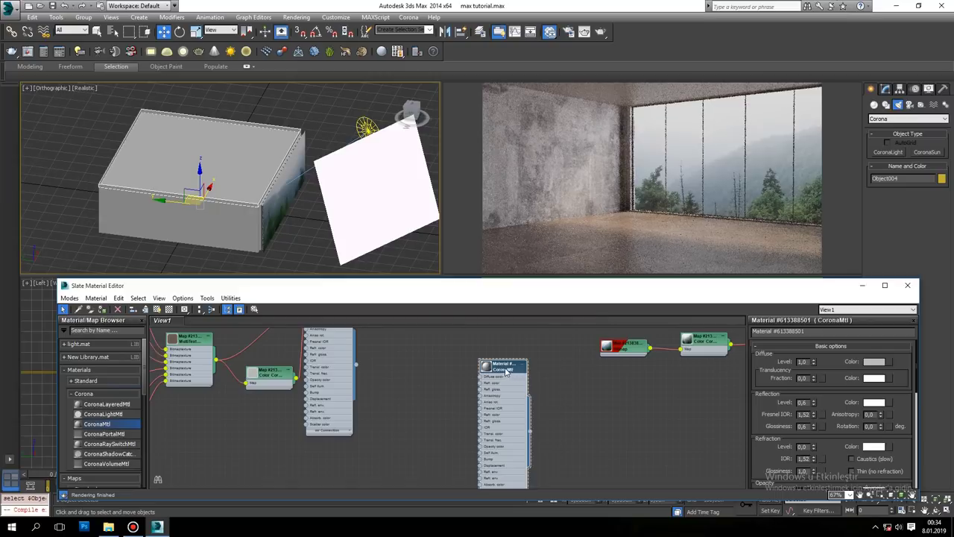
Step: Set the material's diffuse colour brightness to 220
click(875, 364)
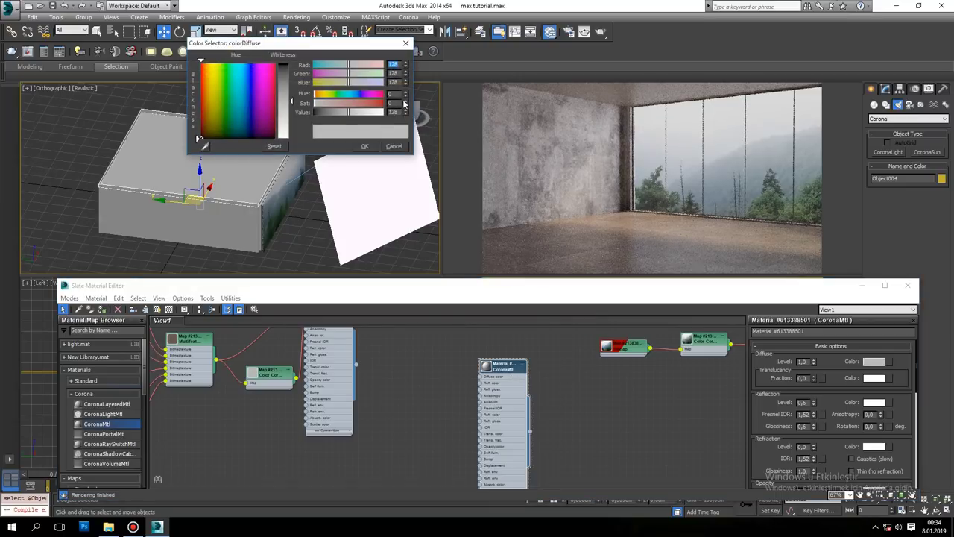
click(395, 112)
key(Return)
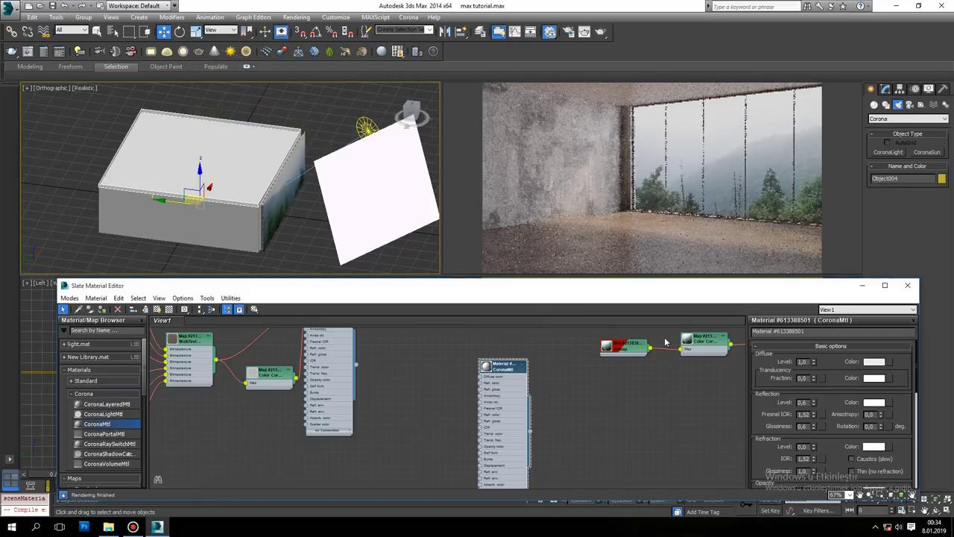
click(262, 147)
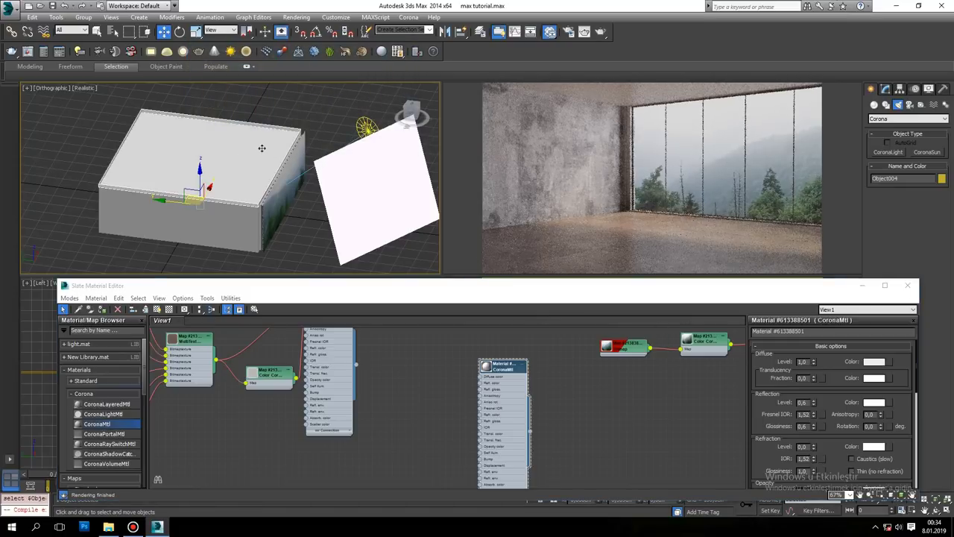
click(503, 375)
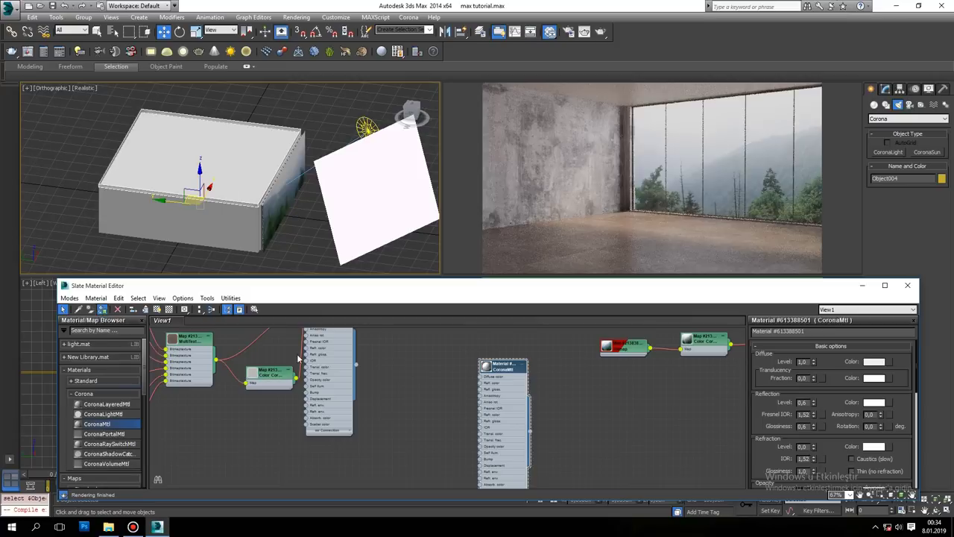
Step: Set reflection glossiness to 0,5 and reflection level to 0,4
double_click(802, 425)
text(0,5)
key(Return)
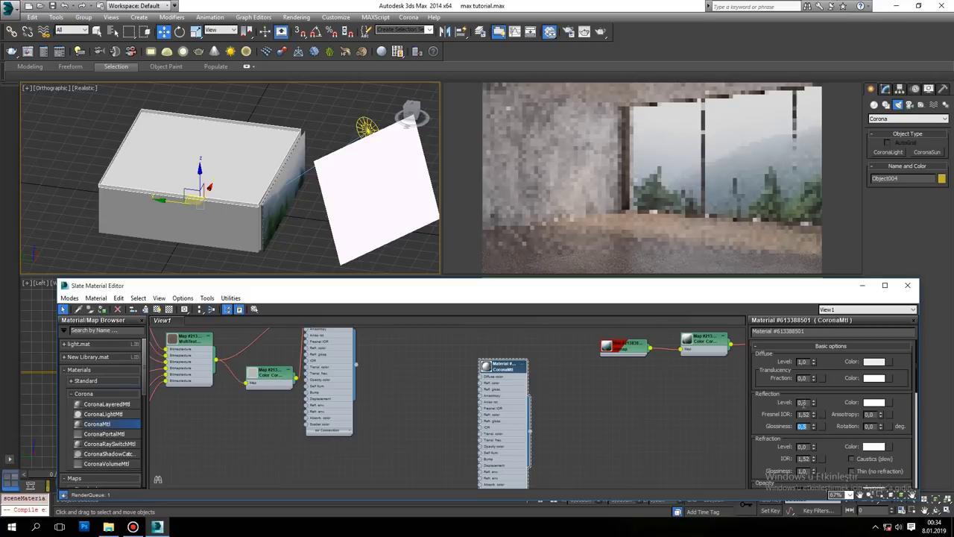
double_click(797, 404)
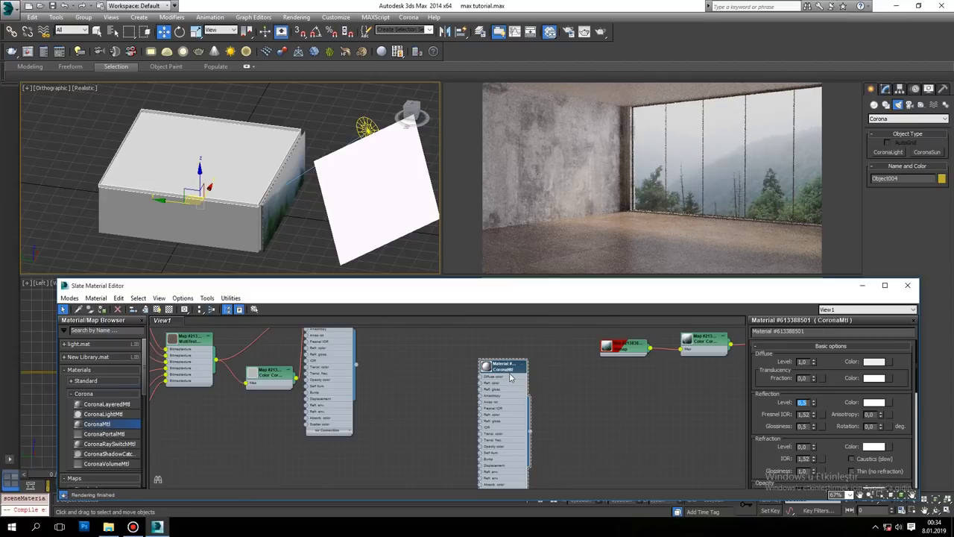
click(281, 118)
click(245, 148)
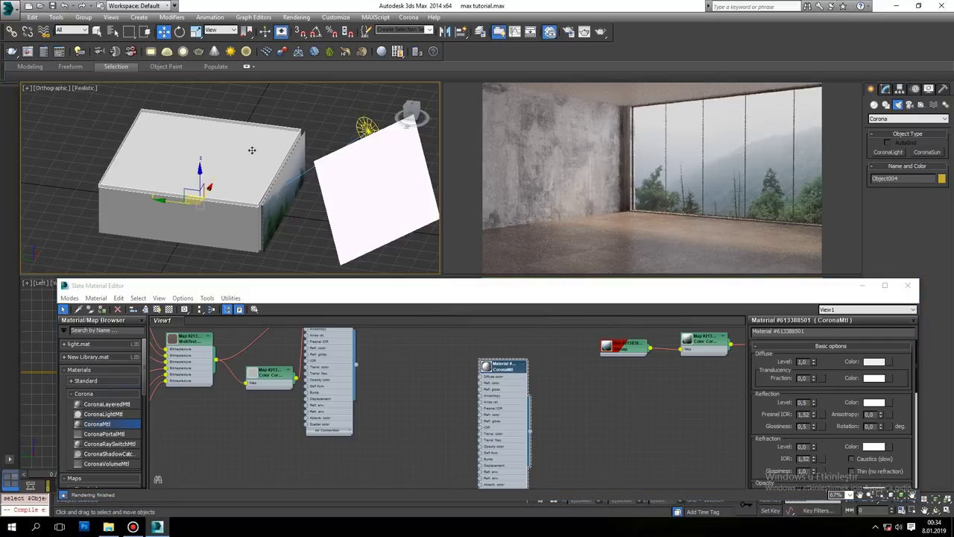
click(505, 368)
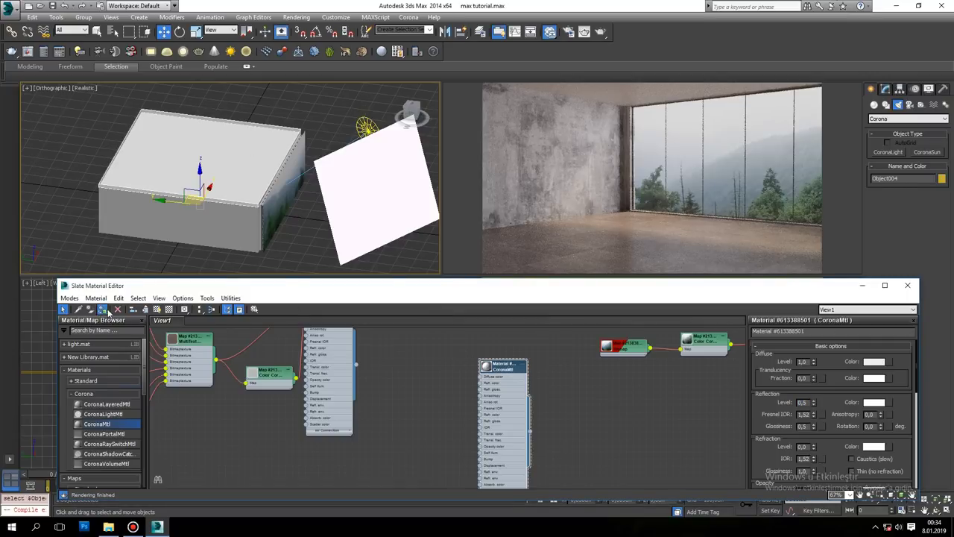
double_click(802, 401)
text(0)
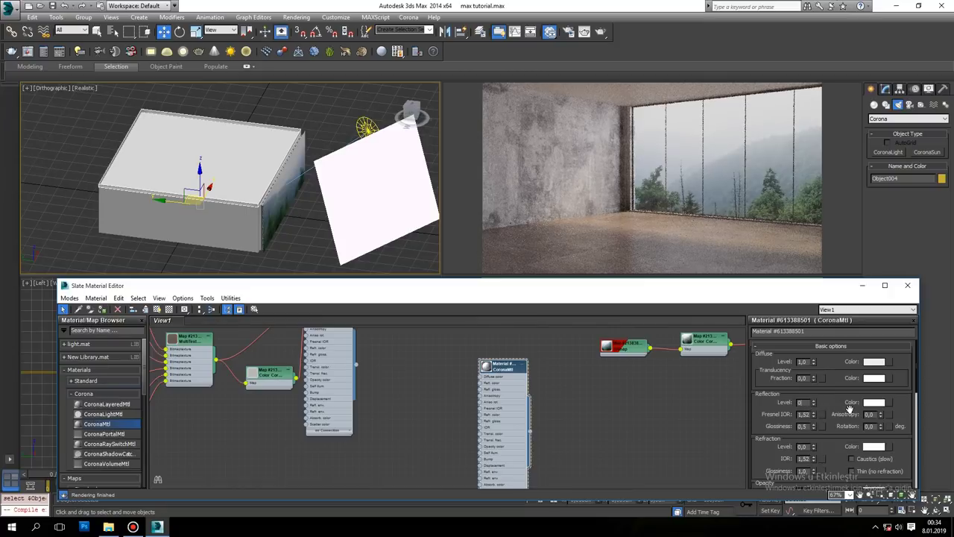
key(Return)
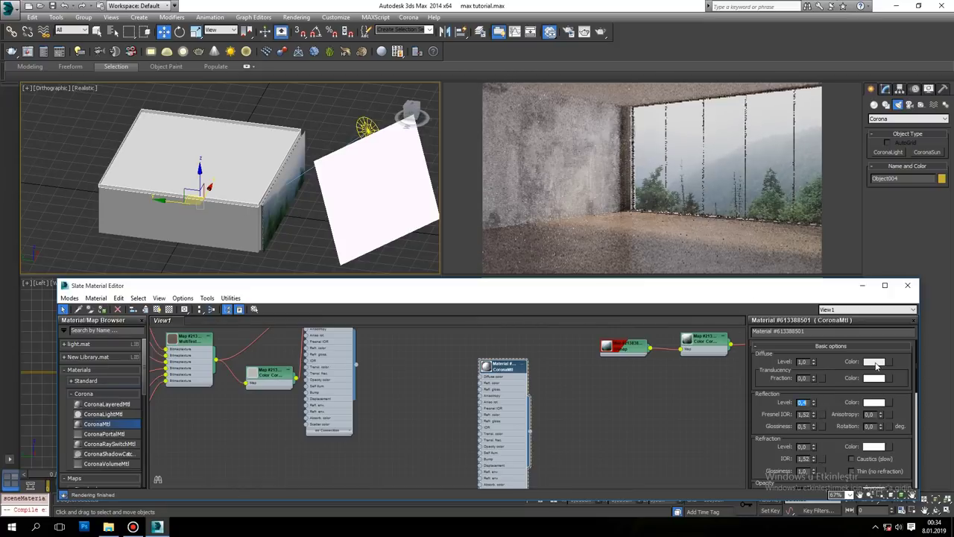
Step: Raise the diffuse colour value to 225 and close the Color Selector
click(876, 364)
double_click(395, 111)
text(225)
key(Return)
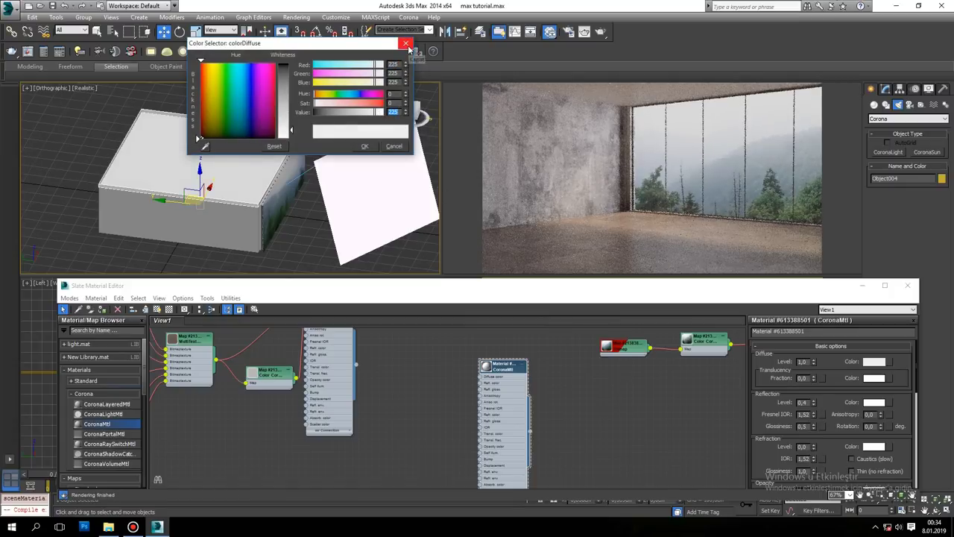
click(405, 43)
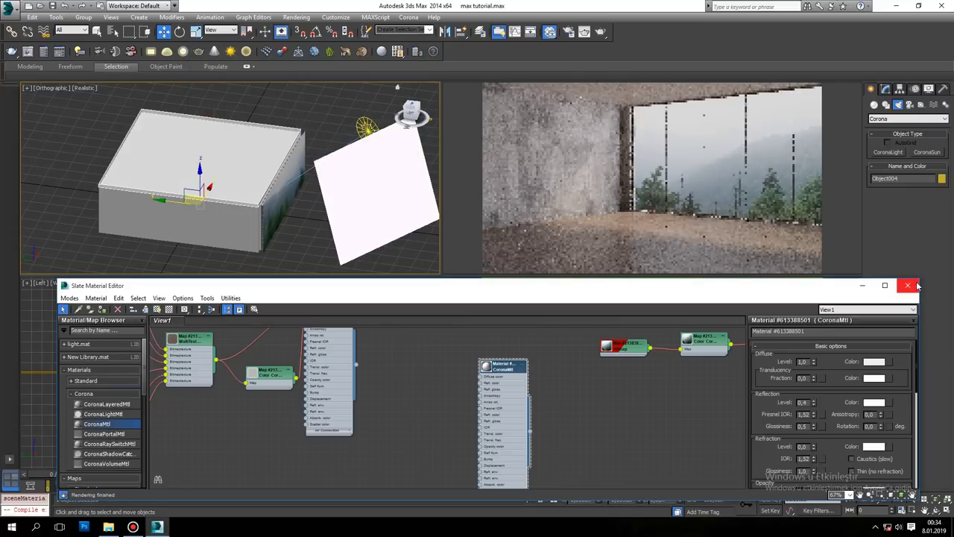
scroll(350, 380, down, 2)
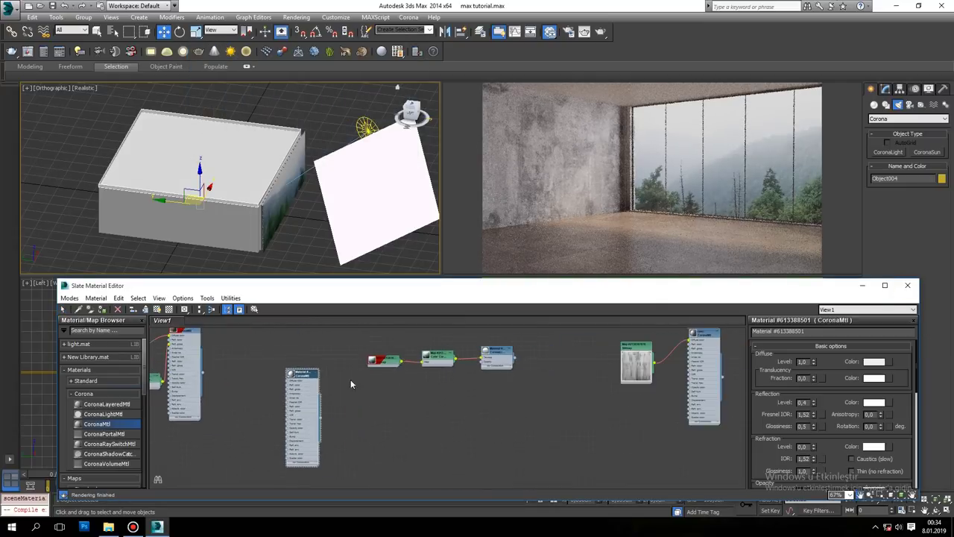
Step: Begin adding a bitmap to the glossiness input, but cancel without loading a file
mouse_move(394, 369)
middle_down()
mouse_move(596, 362)
mouse_move(406, 369)
middle_up()
scroll(501, 375, up, 2)
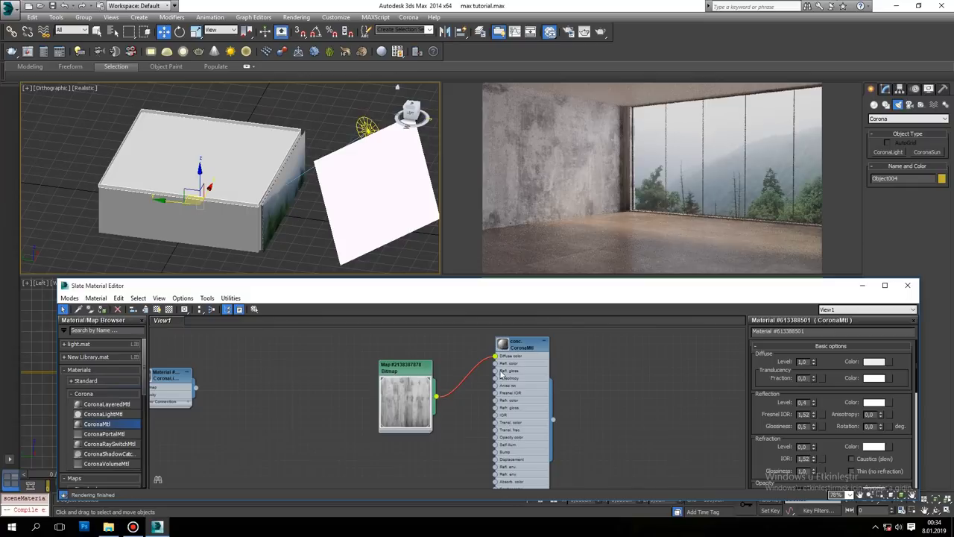
drag(497, 378, 456, 462)
click(571, 132)
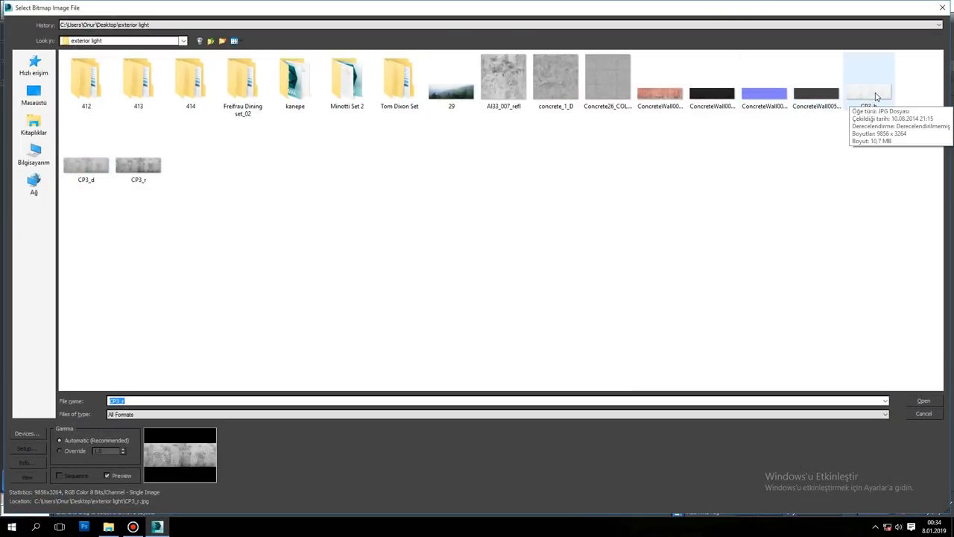
click(927, 414)
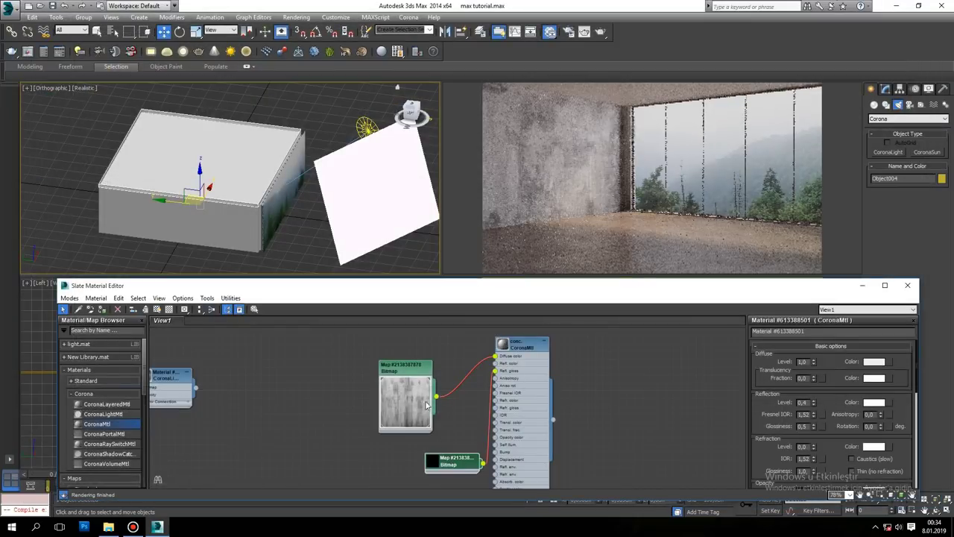
Step: Clone the concrete bitmap node and enable Color Map in the copy's Output rollout
drag(428, 410, 312, 386)
click(113, 330)
text(color)
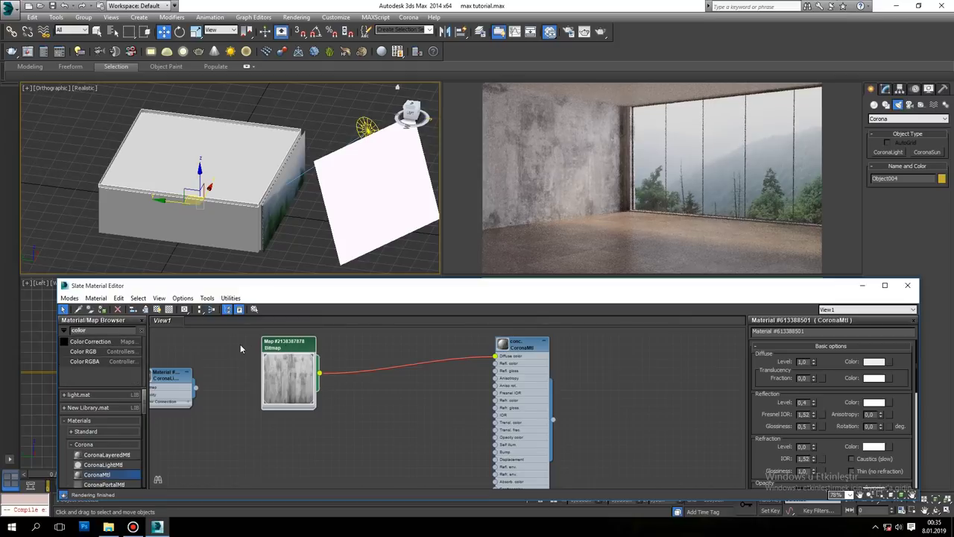
shift+drag(288, 347, 381, 399)
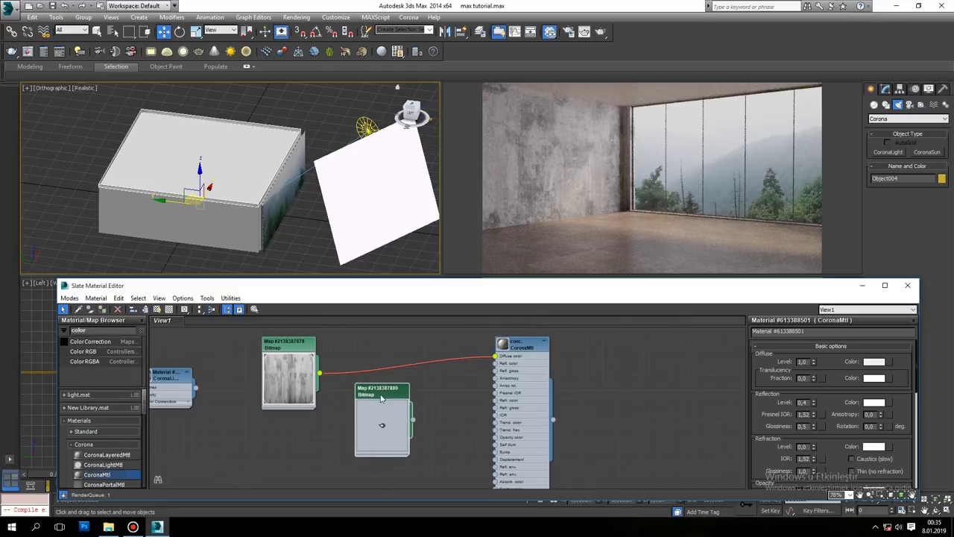
double_click(381, 399)
drag(916, 378, 922, 496)
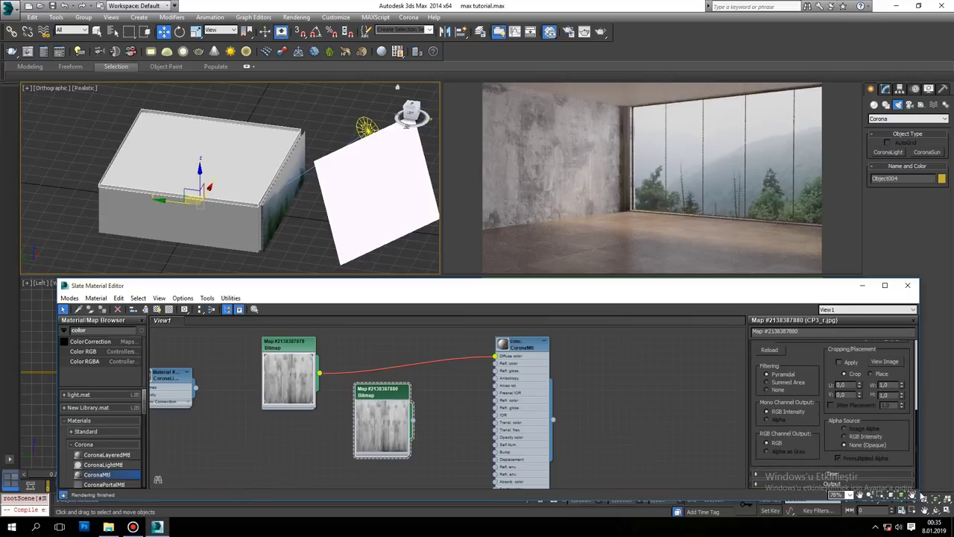
click(809, 489)
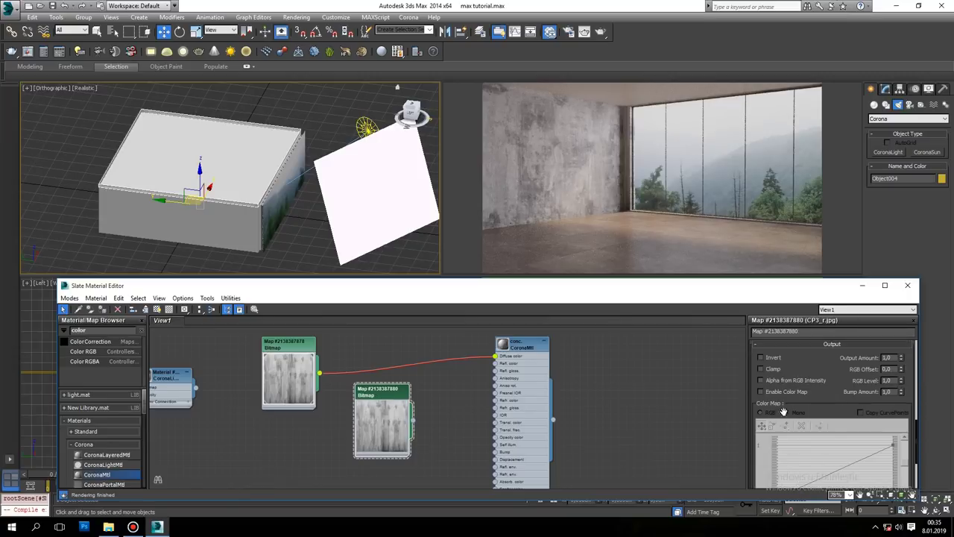
click(783, 392)
Step: Bend the copy's colour-map curve and wire it into the CoronaMtl Refl. gloss input
right_click(872, 445)
click(876, 467)
drag(861, 458, 838, 438)
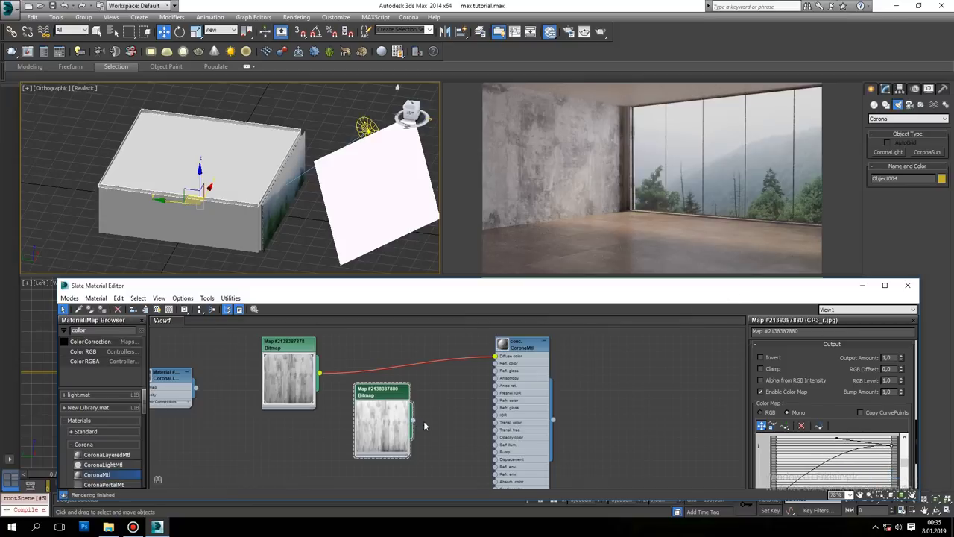
drag(414, 421, 511, 370)
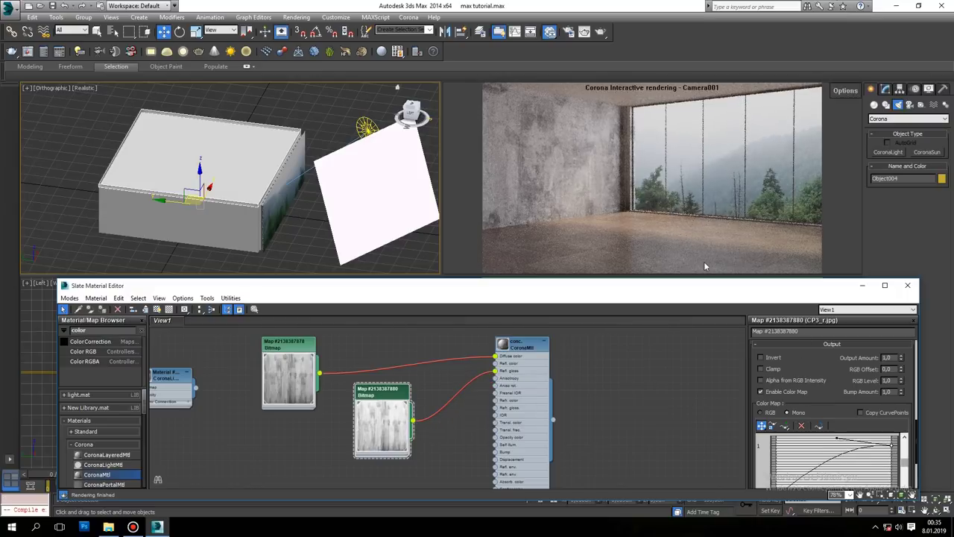
drag(898, 427, 898, 417)
drag(836, 421, 813, 397)
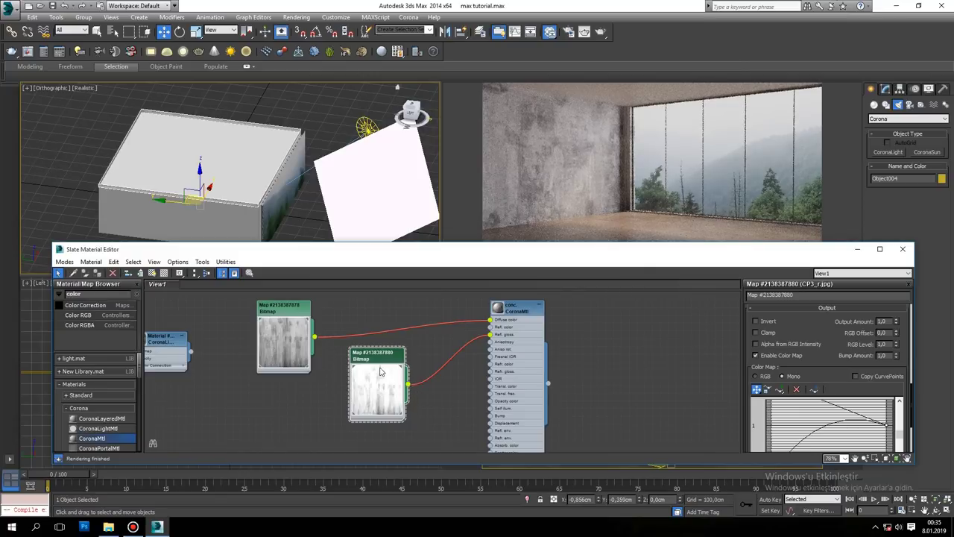
Step: Wire the floor's MultiTexture/Color Correction output into the CoronaMtl Bump slot, then minimize the editor
scroll(396, 378, down, 1)
drag(406, 382, 477, 408)
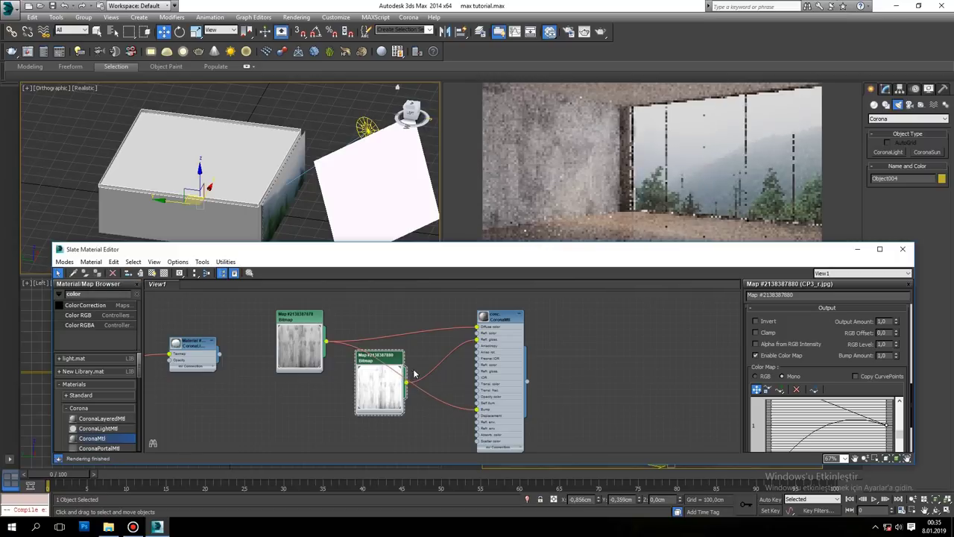
scroll(358, 390, down, 1)
mouse_move(340, 389)
middle_down()
mouse_move(383, 389)
mouse_move(434, 353)
middle_up()
scroll(435, 353, up, 1)
scroll(434, 354, up, 3)
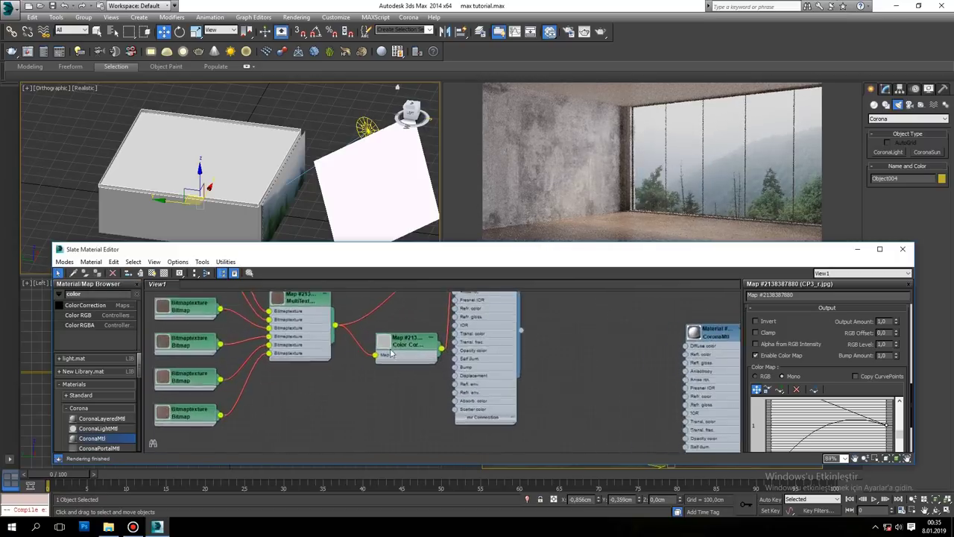
double_click(387, 350)
mouse_move(403, 334)
mouse_down()
mouse_move(376, 309)
mouse_move(397, 312)
mouse_up()
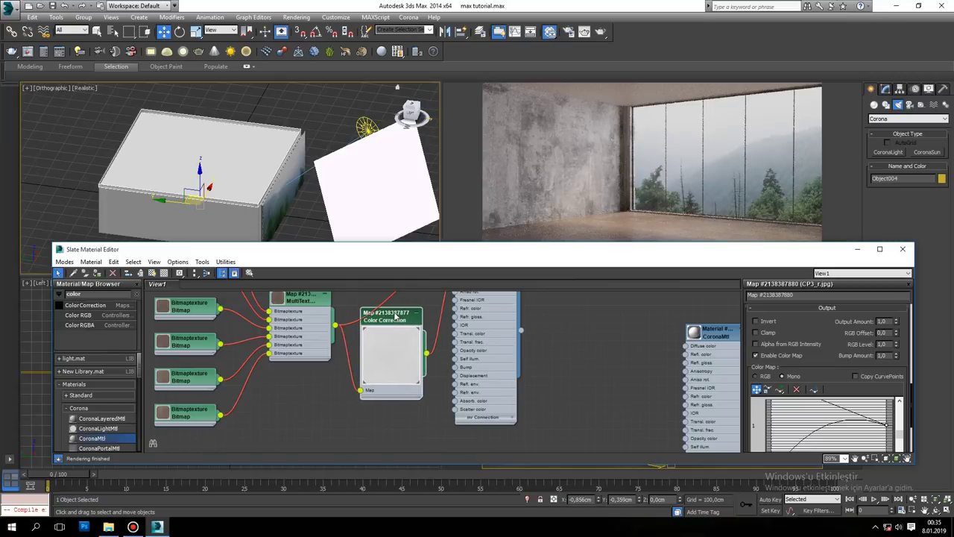
drag(336, 329, 445, 367)
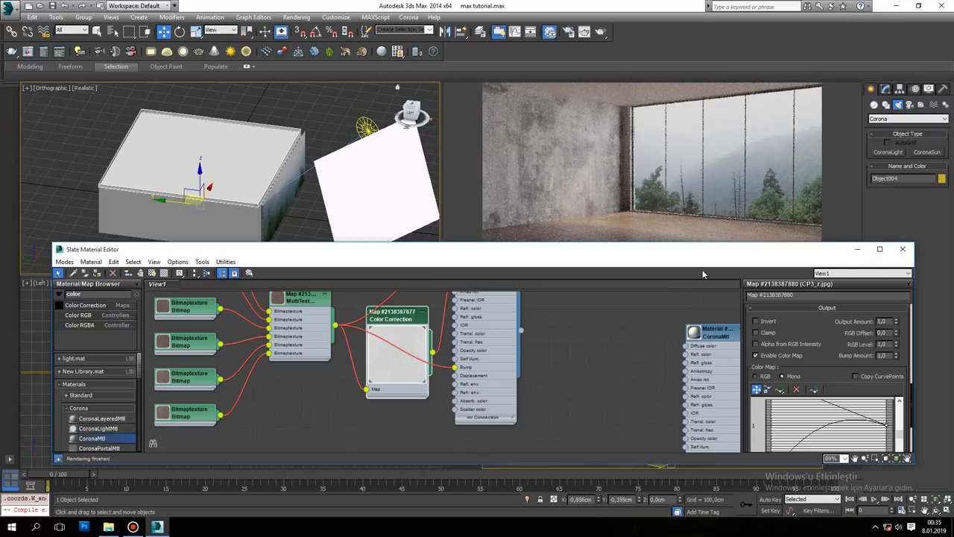
click(857, 250)
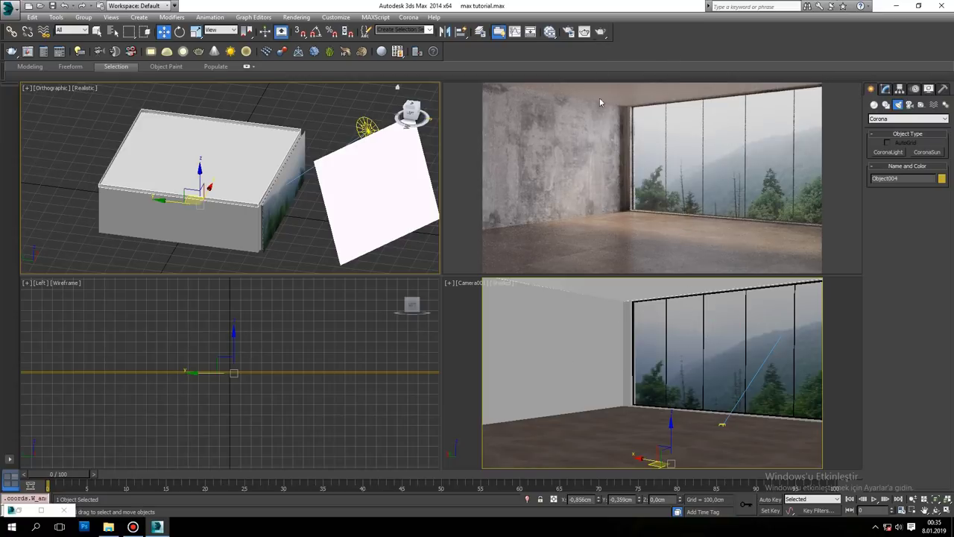
Step: Add a Box-type UVW Map modifier to the room box Box001
click(754, 260)
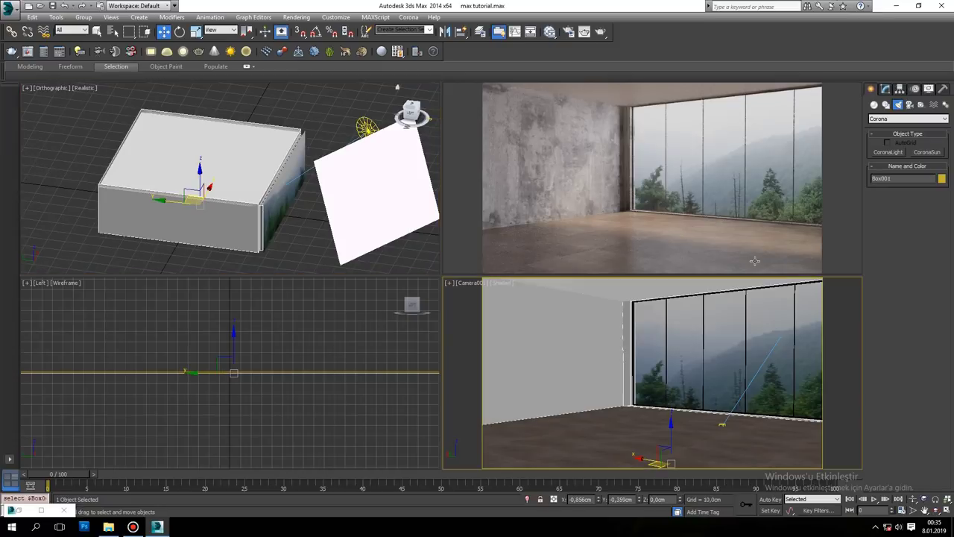
click(884, 89)
click(898, 120)
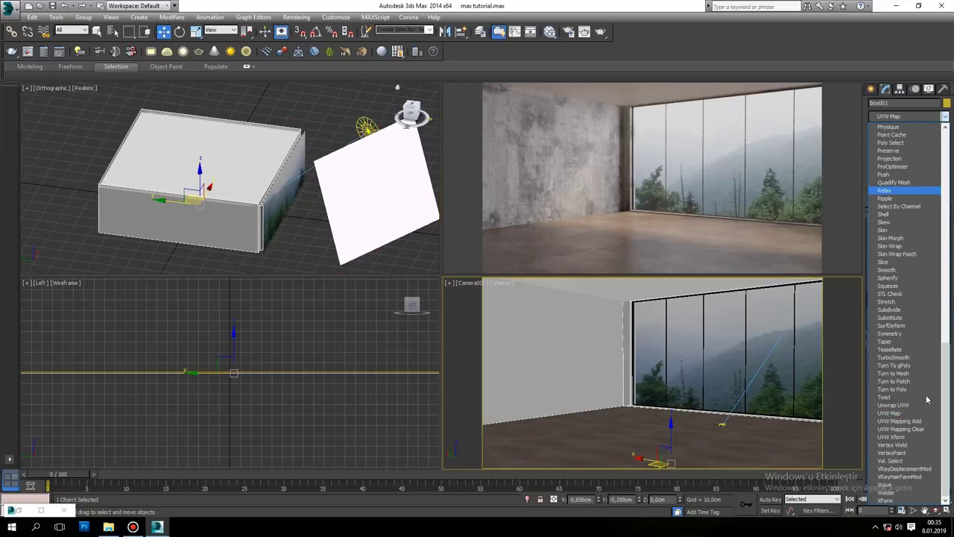
click(895, 414)
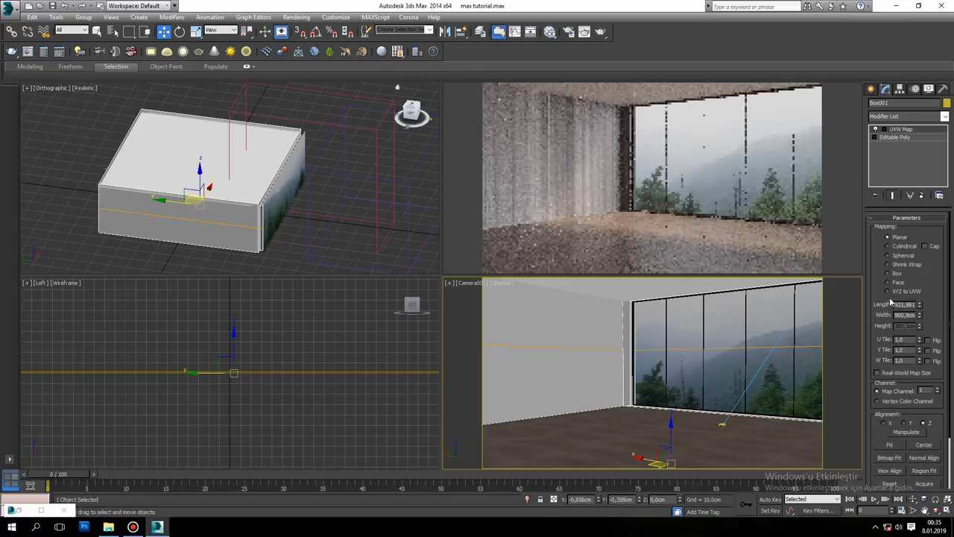
click(898, 274)
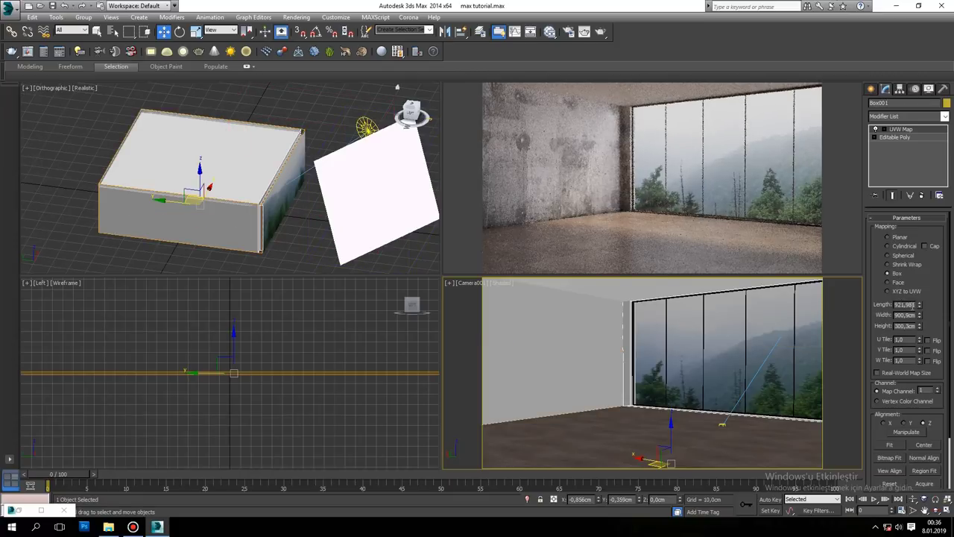
Step: Set the UVW Map height to 400 cm after trying other values
text(800)
key(Return)
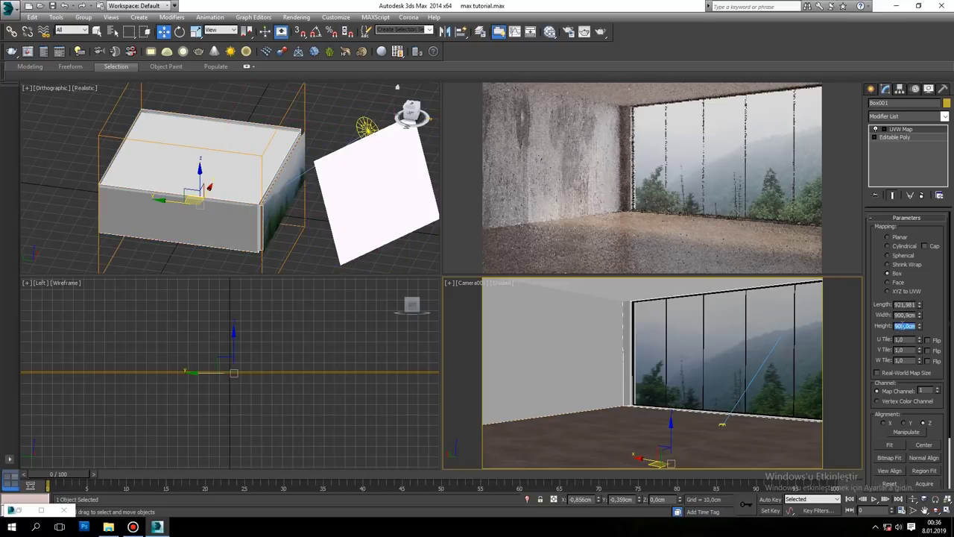
double_click(904, 304)
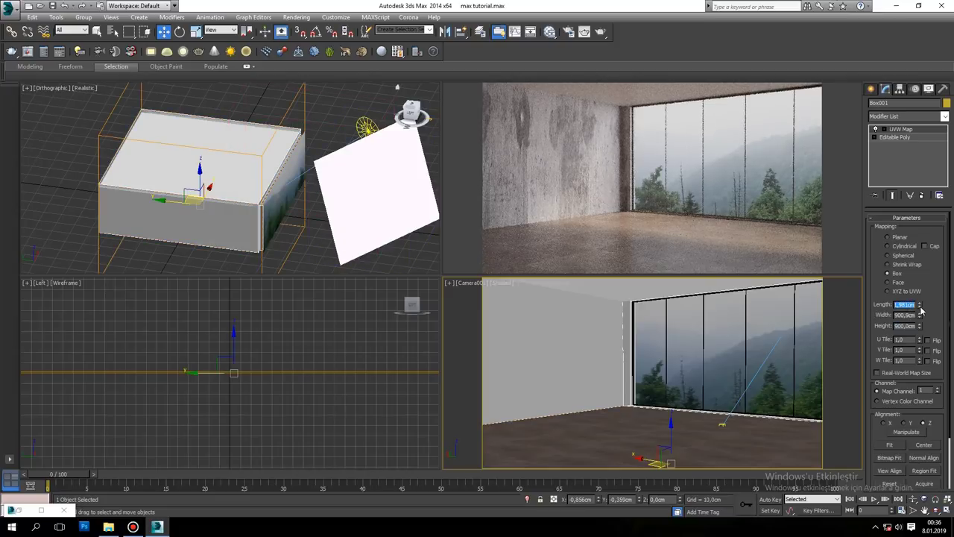
text(900)
key(Return)
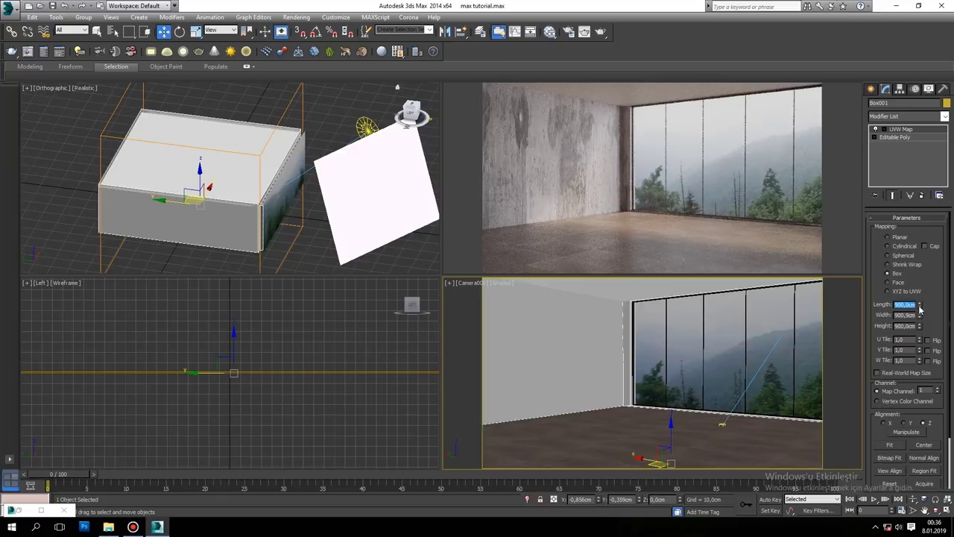
double_click(905, 325)
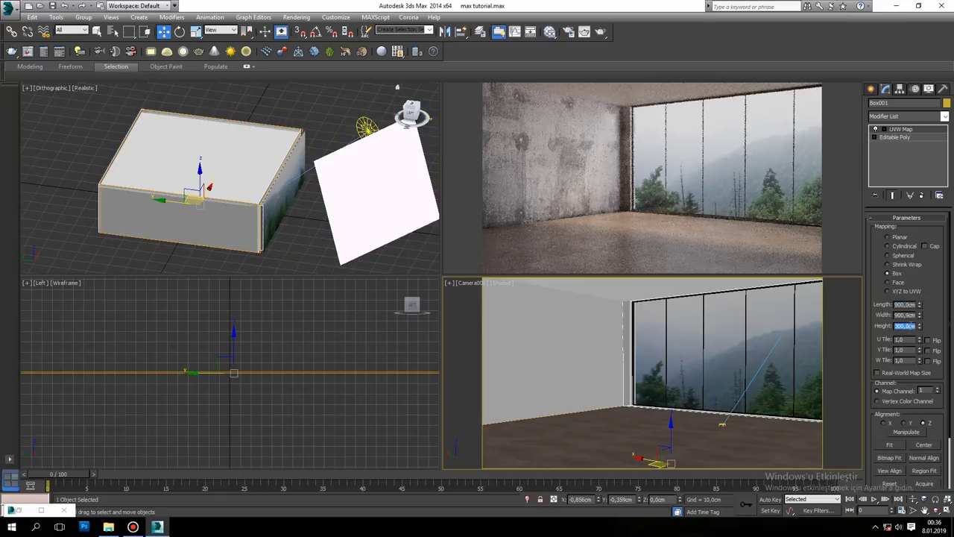
text(400)
key(Return)
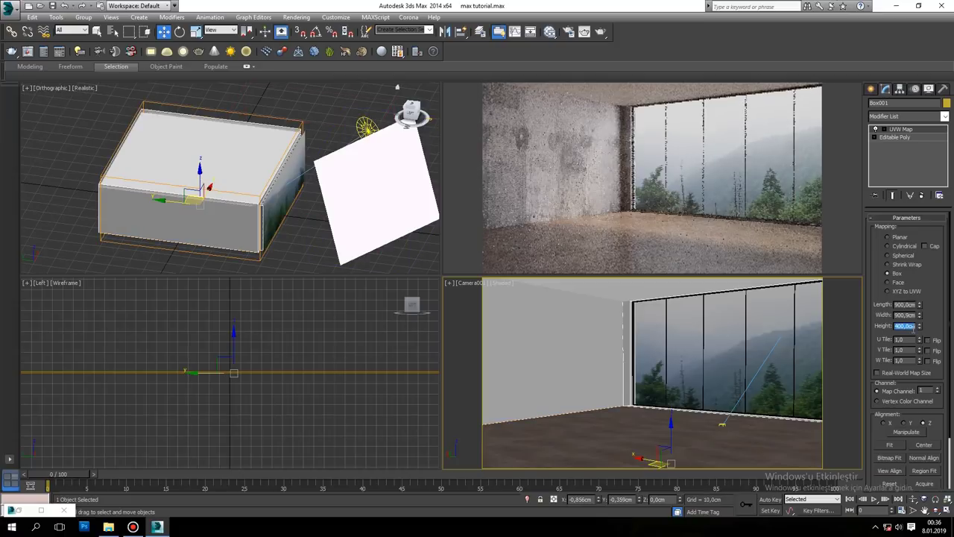
Step: Set mapping width and length to 1200 cm and start a Corona render
double_click(904, 314)
text(1200)
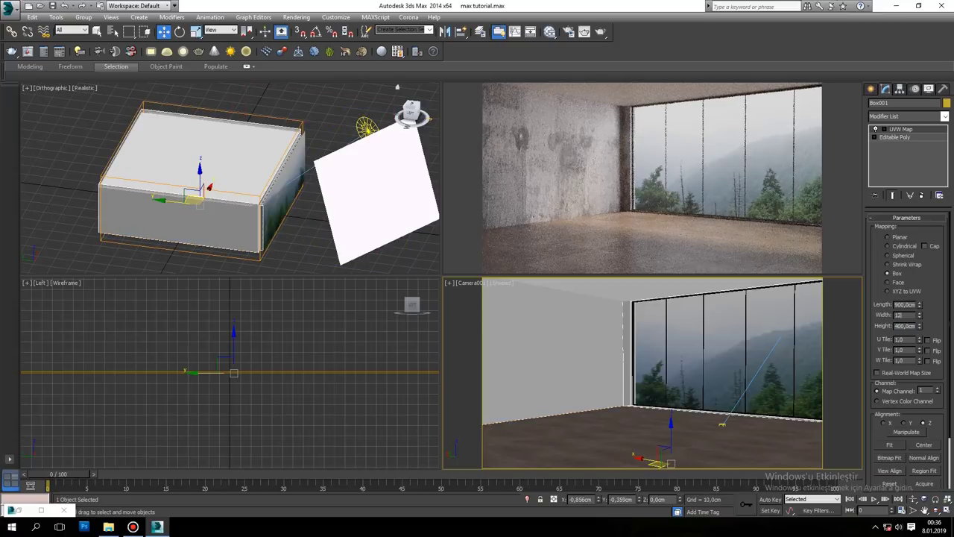
key(Return)
double_click(904, 304)
text(1200)
key(Return)
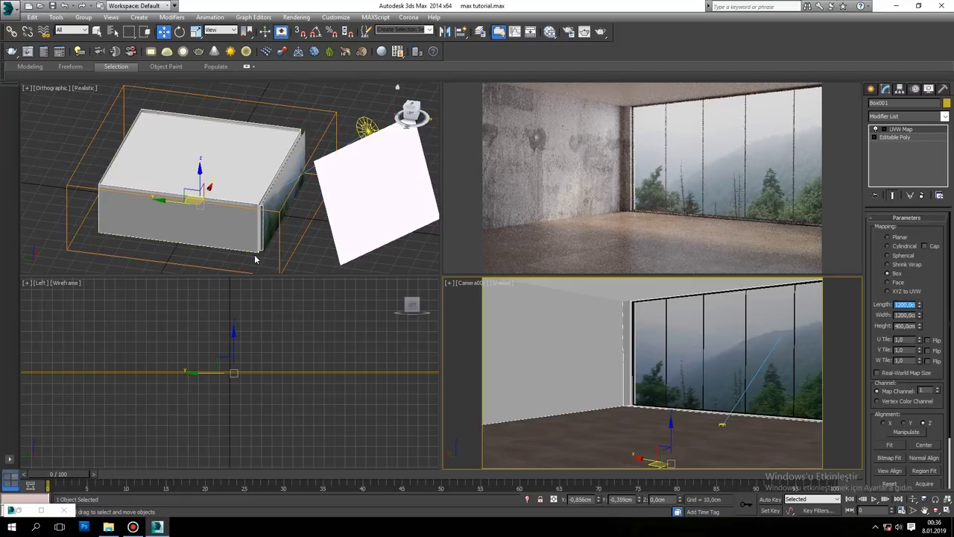
mouse_move(652, 179)
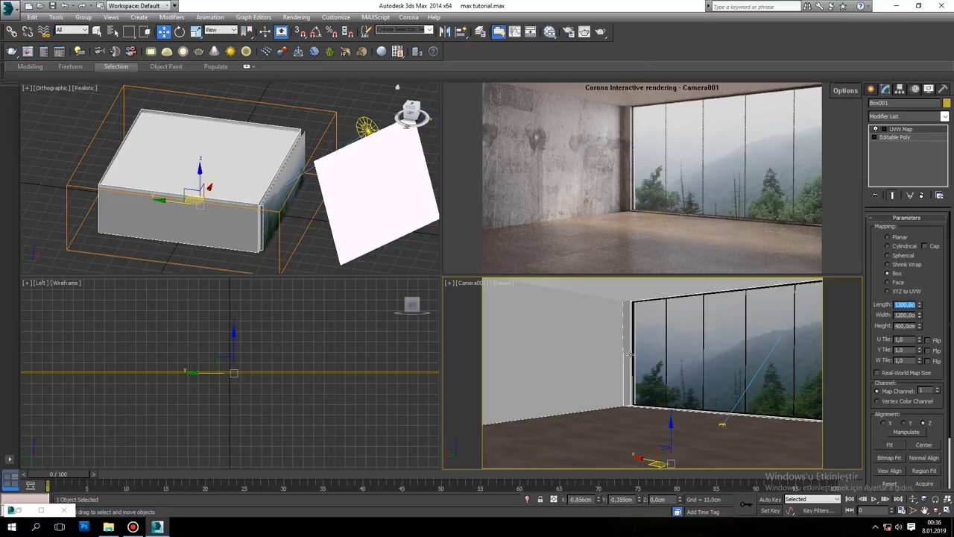
click(598, 33)
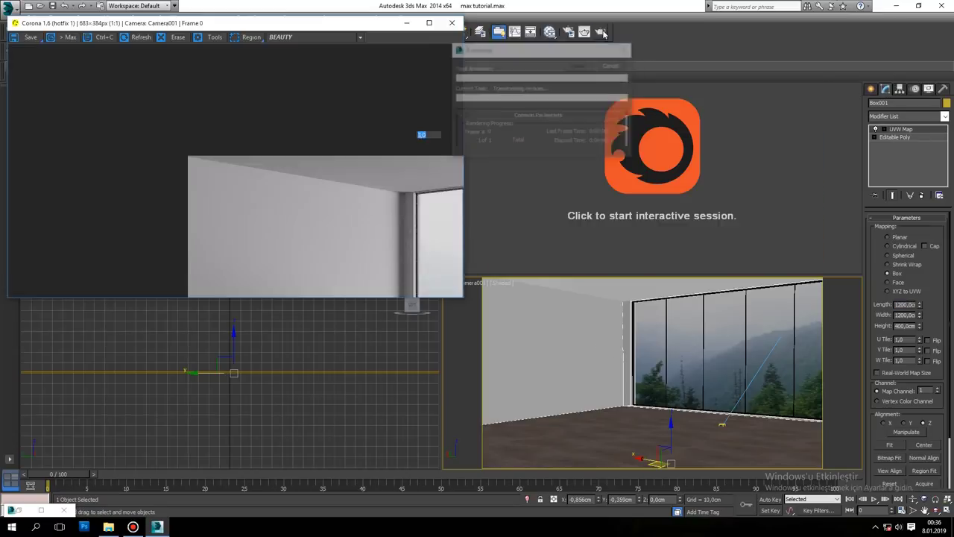
Step: Maximize the Corona frame buffer and zoom in and out on the finished room render
click(567, 23)
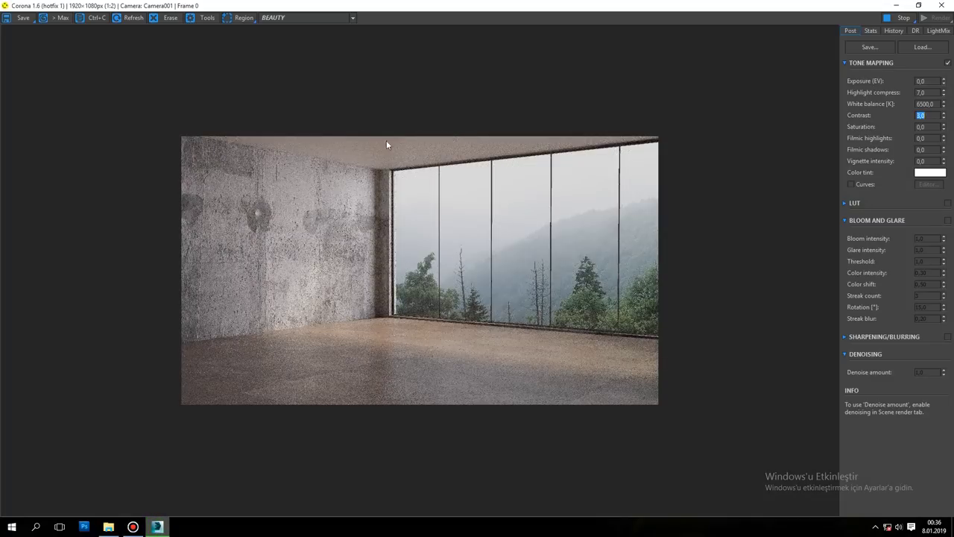
scroll(186, 262, up, 3)
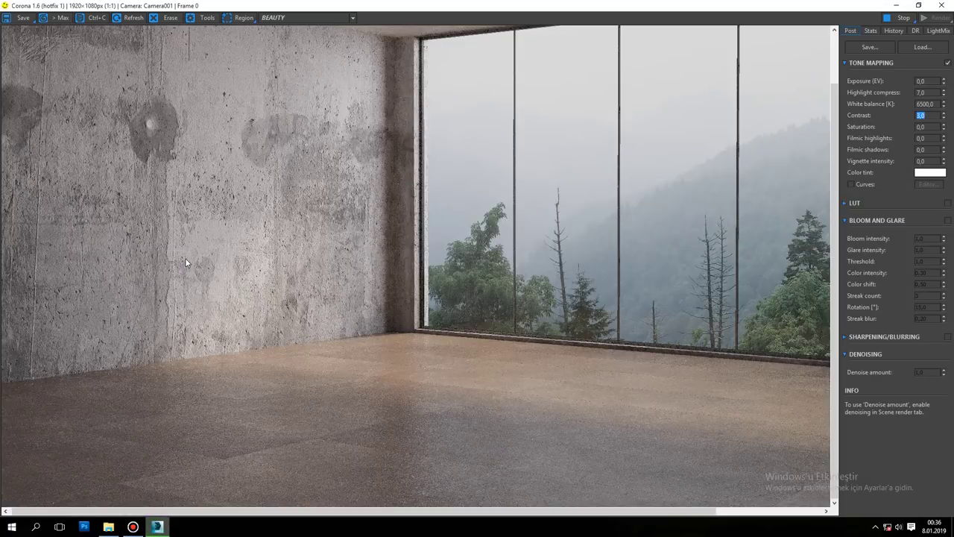
scroll(302, 174, down, 3)
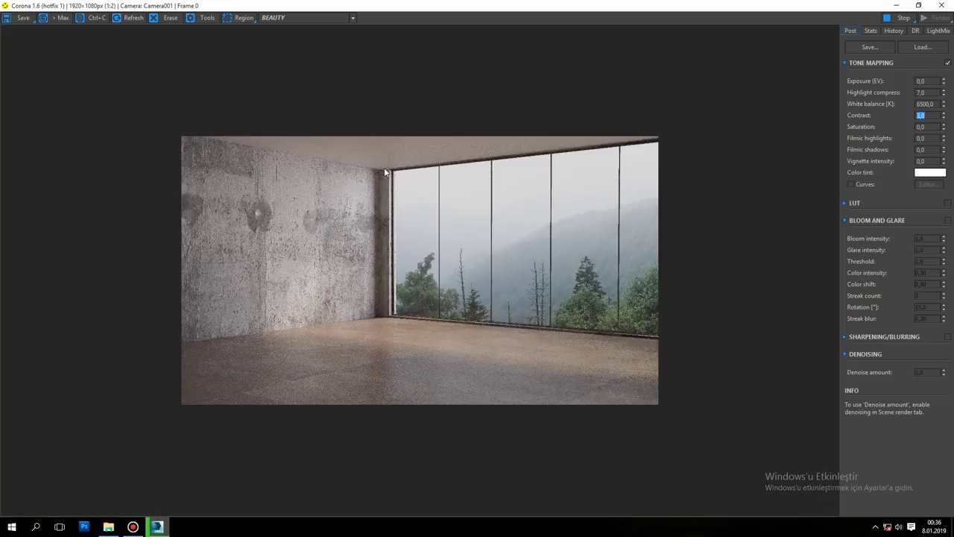
scroll(423, 320, up, 2)
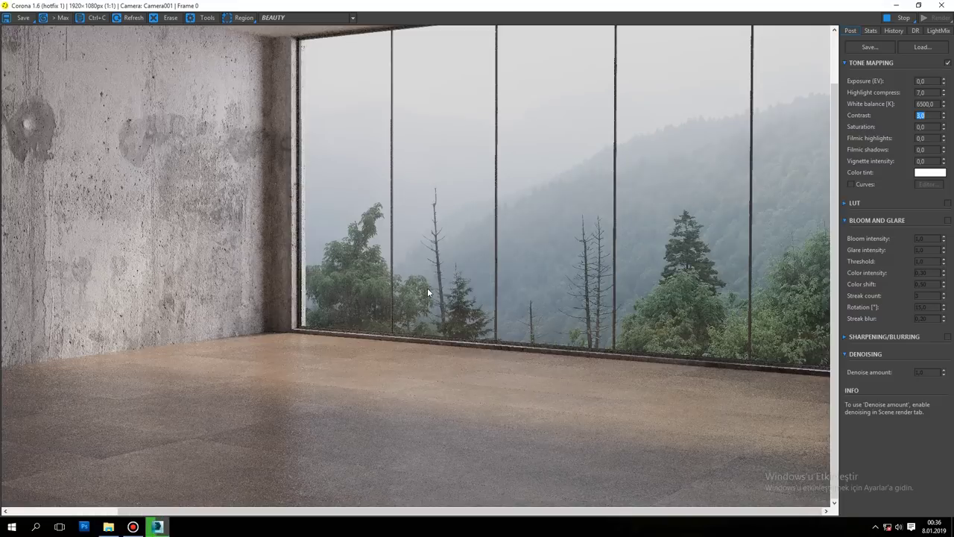
click(922, 80)
Step: Try exposure values 1,0 and 2,0 and a highlight compression of 9
text(1)
key(Return)
scroll(739, 199, down, 2)
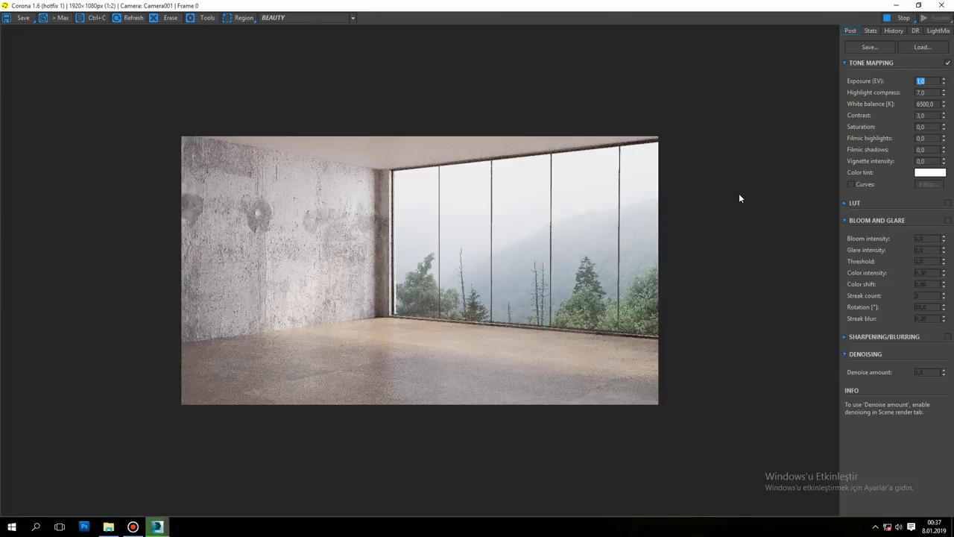
click(933, 93)
click(922, 80)
text(2)
key(Return)
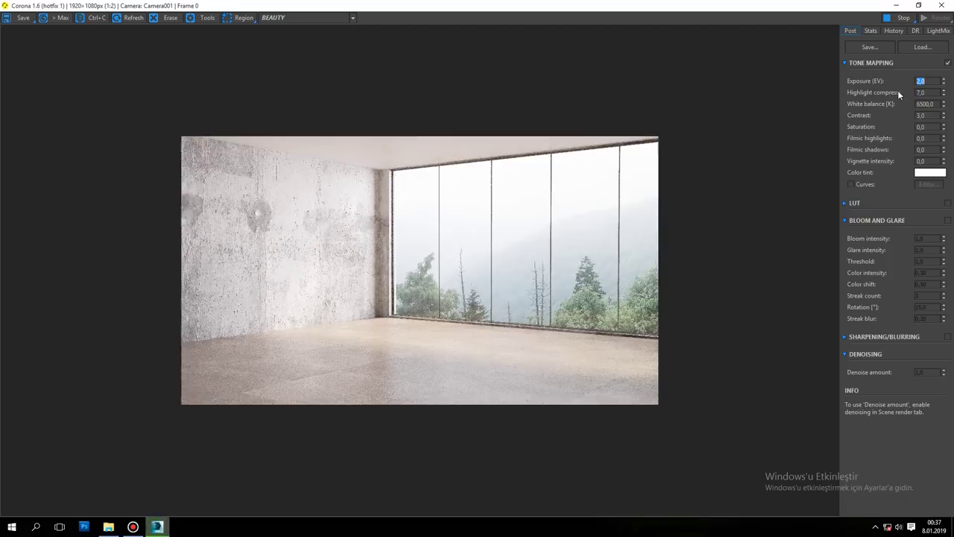
click(934, 92)
text(9)
key(Return)
Step: Try exposure 1,50, then return highlight compression to 7,0
click(930, 81)
text(,5)
key(Return)
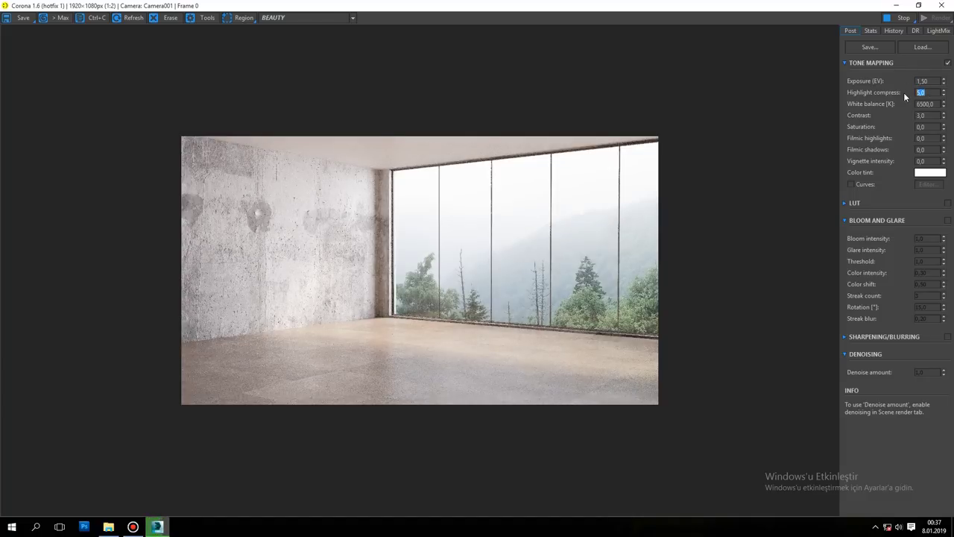
text(2)
key(Return)
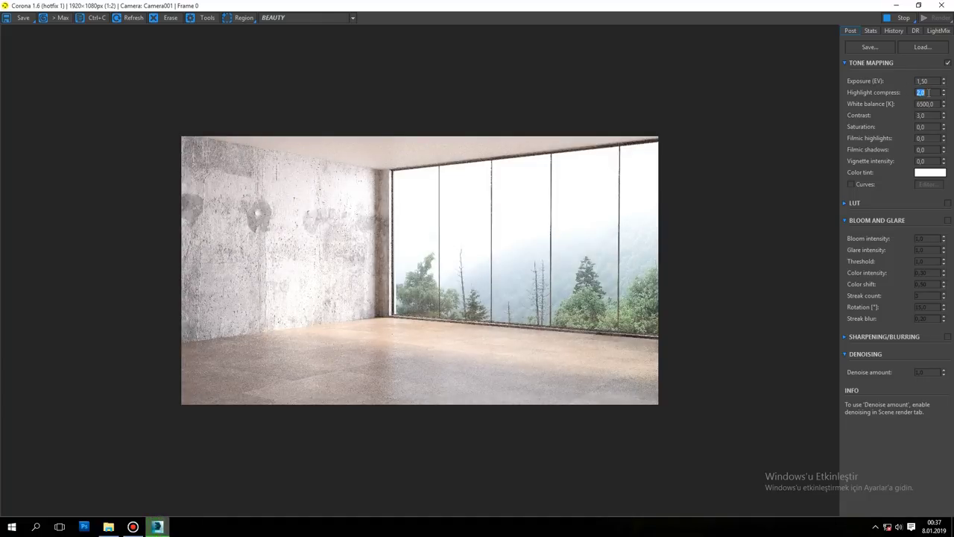
text(7)
key(Return)
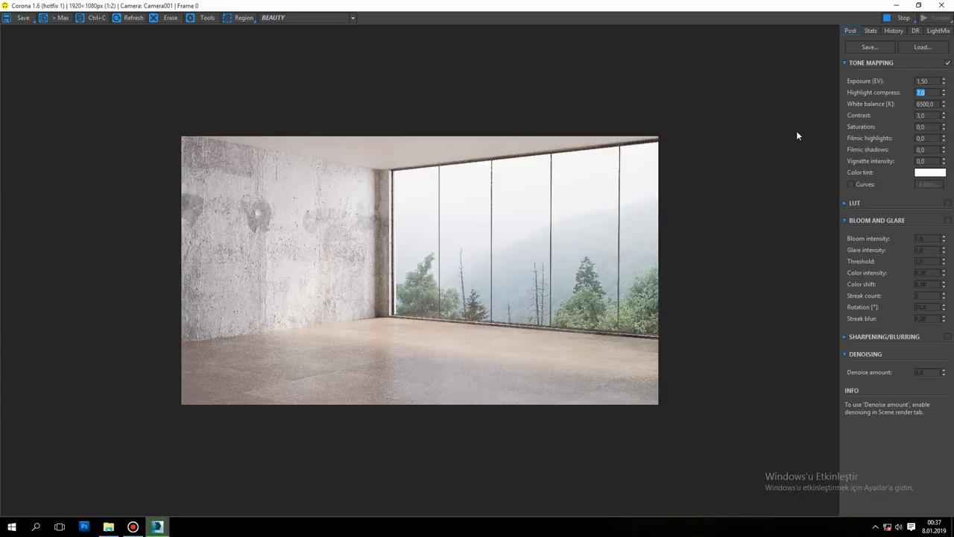
Step: Settle on exposure 0,50 and lower contrast to 2,0
double_click(922, 80)
text(1)
key(Return)
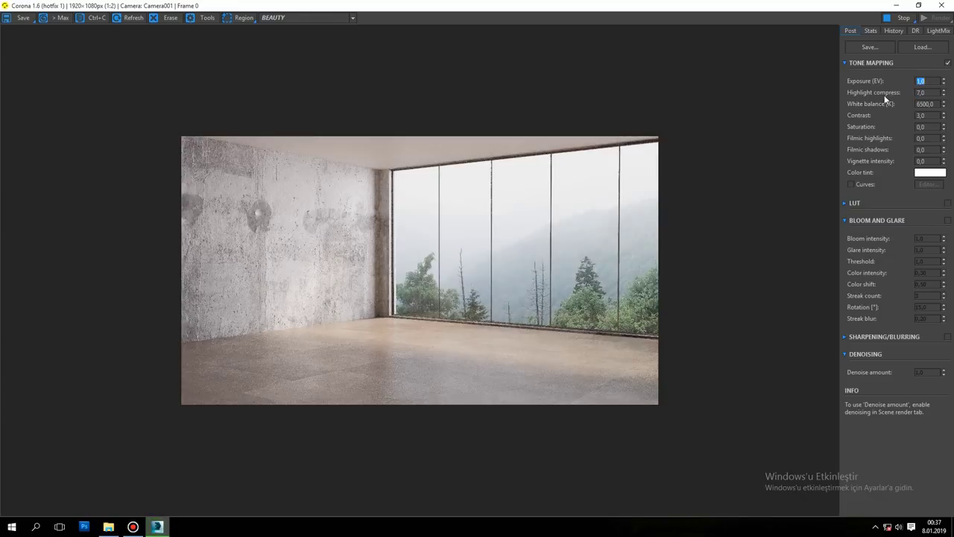
text(5)
key(Return)
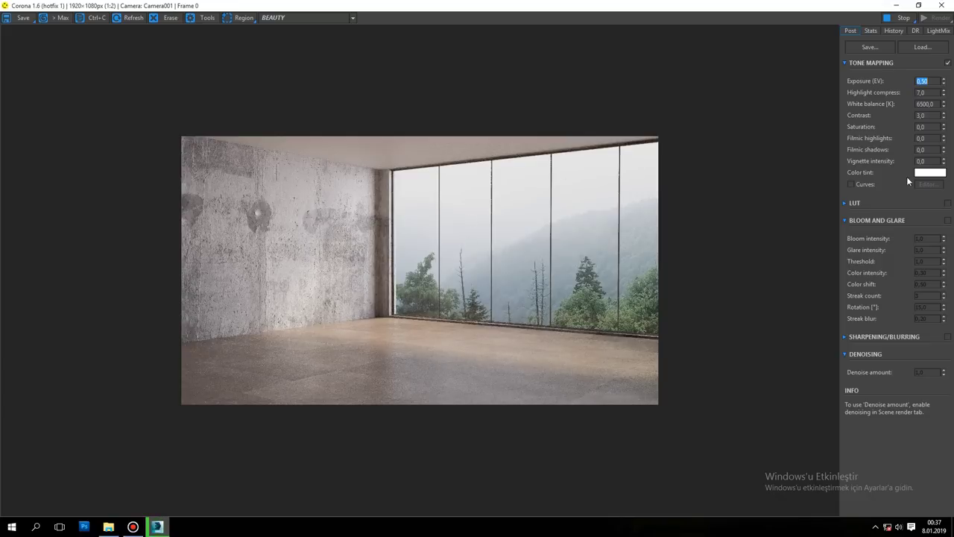
text(2)
key(Return)
Step: Close the render window, switch to front view and return the box to object level
click(941, 5)
click(613, 65)
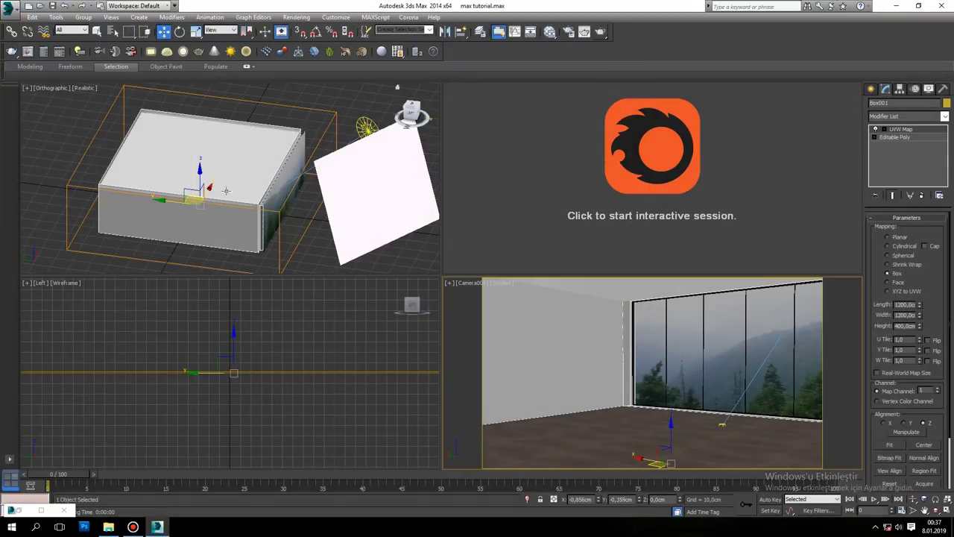
key(f)
alt+middle_drag(295, 166, 329, 194)
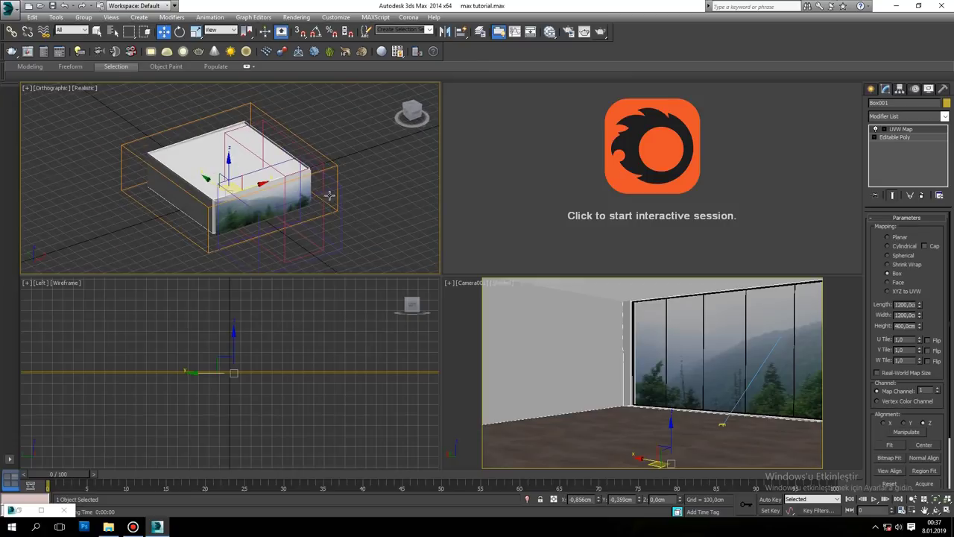
click(893, 137)
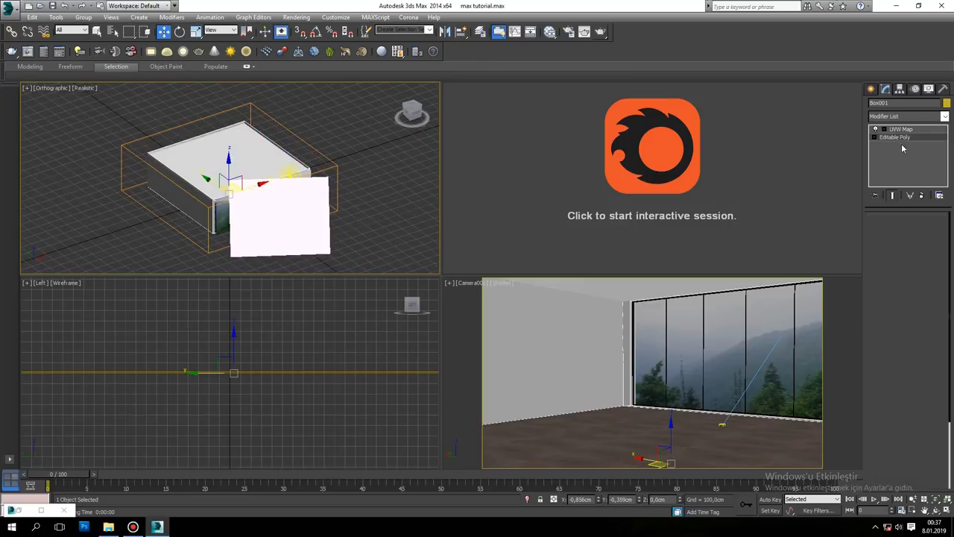
click(917, 229)
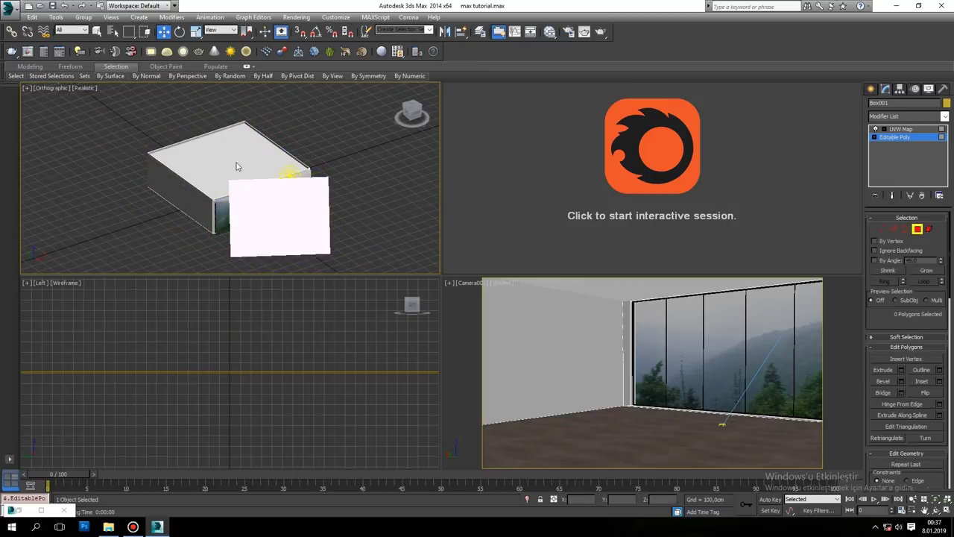
click(917, 229)
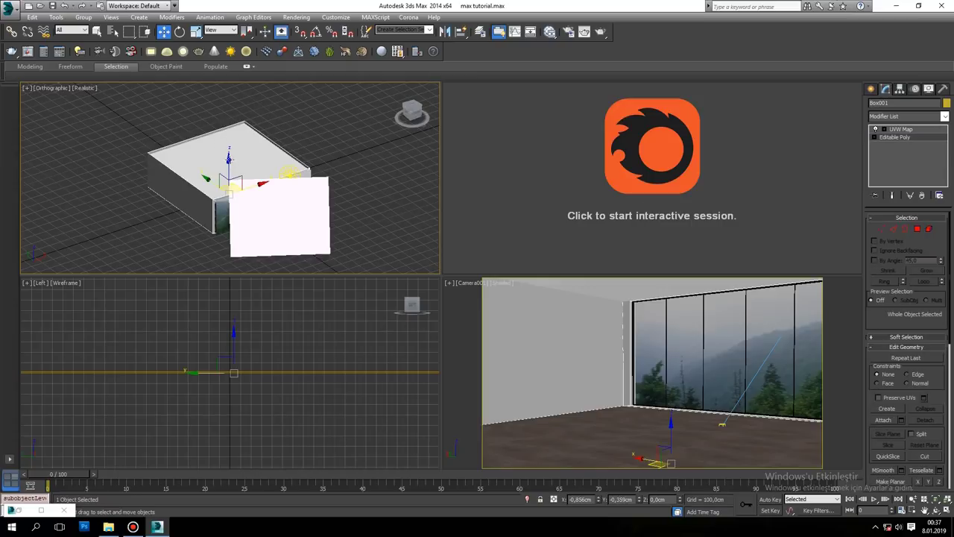
Step: Select the ceiling slab Object004 and pick its faces in Polygon mode
click(281, 182)
scroll(281, 182, up, 3)
alt+middle_drag(281, 182, 254, 186)
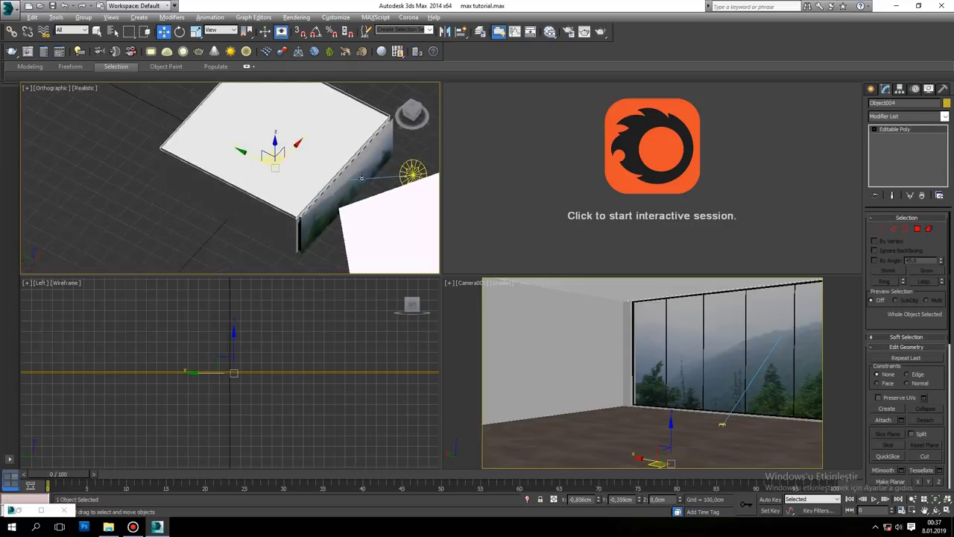
click(917, 229)
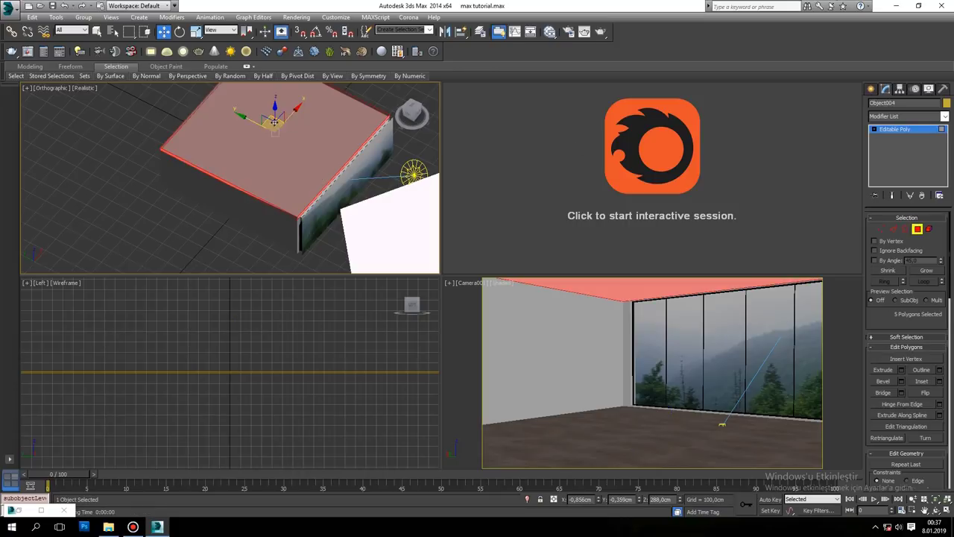
scroll(264, 197, up, 3)
click(242, 211)
alt+middle_drag(243, 211, 186, 223)
scroll(175, 237, up, 3)
scroll(149, 134, up, 3)
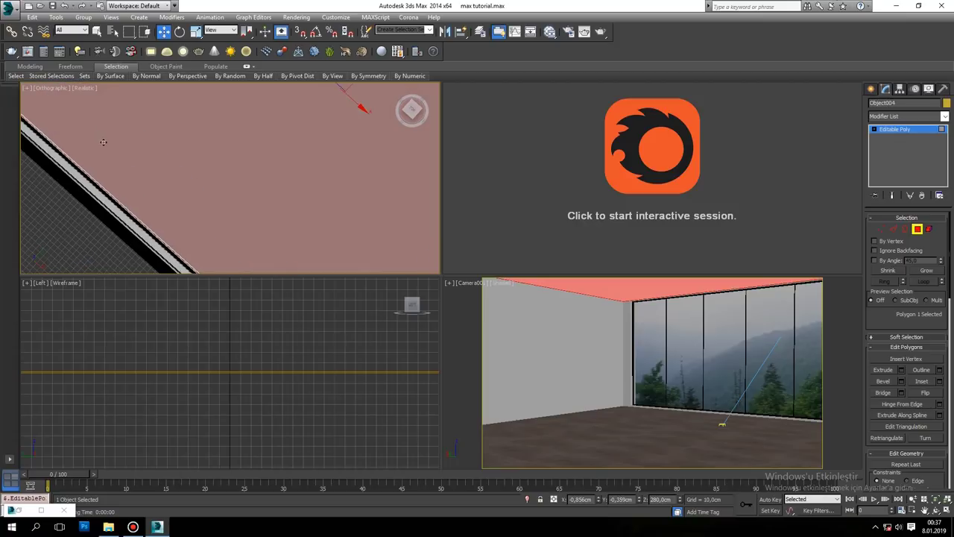
scroll(64, 260, down, 5)
alt+middle_drag(64, 260, 85, 231)
scroll(52, 161, up, 4)
mouse_move(52, 162)
middle_down()
mouse_move(9, 143)
mouse_move(170, 145)
middle_up()
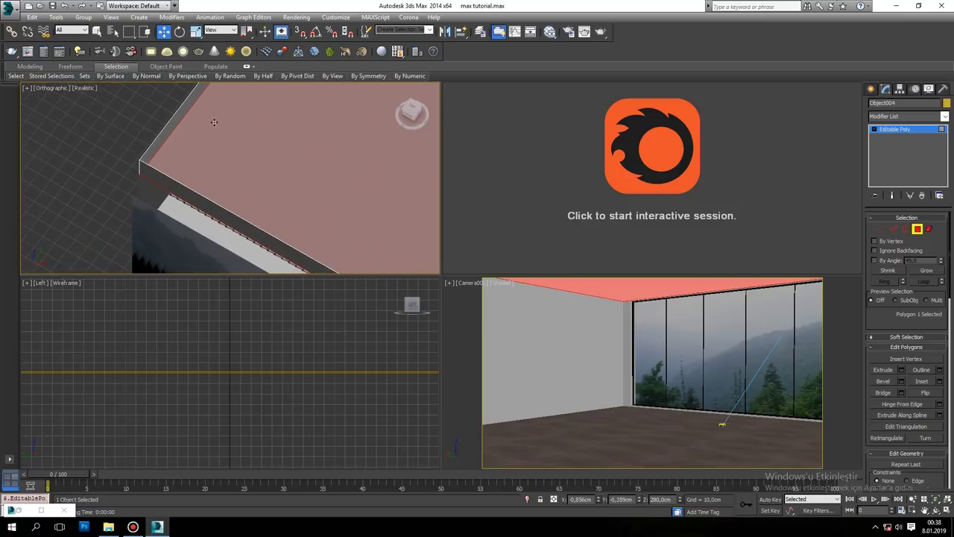
click(177, 120)
mouse_move(198, 127)
alt+middle_down()
mouse_move(200, 140)
mouse_move(245, 139)
alt+middle_up()
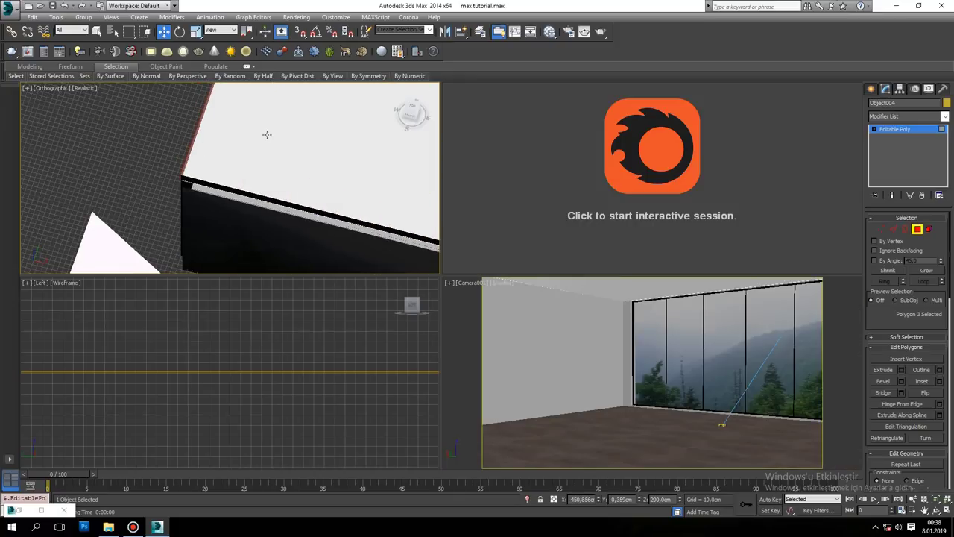
Step: Maximize the perspective viewport and select the slab's narrow back edge polygon
key(alt+w)
mouse_move(396, 238)
alt+middle_down()
mouse_move(411, 216)
mouse_move(376, 248)
mouse_move(387, 198)
alt+middle_up()
scroll(725, 259, down, 5)
mouse_move(653, 260)
alt+middle_down()
mouse_move(696, 192)
mouse_move(665, 224)
mouse_move(515, 238)
alt+middle_up()
click(665, 217)
scroll(503, 185, up, 3)
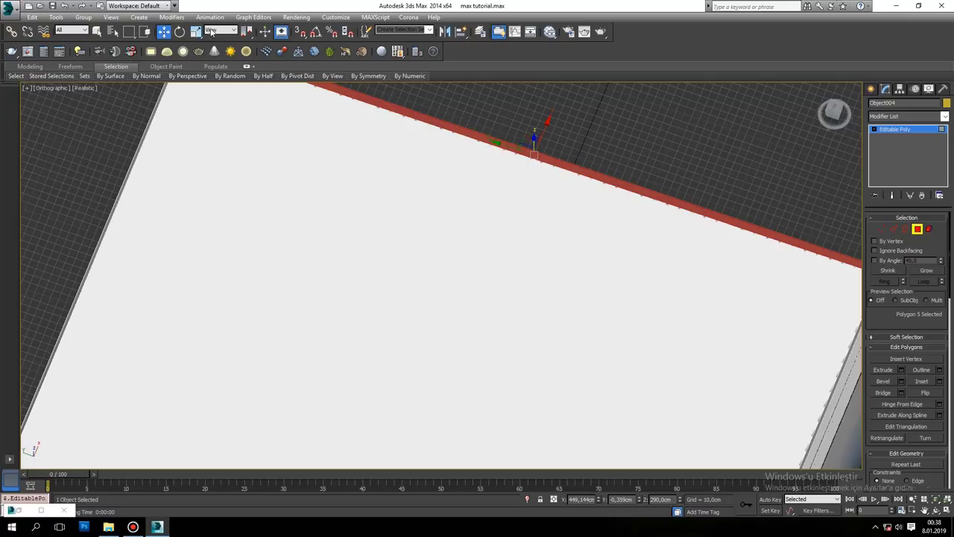
Step: Offset the slab's back edge strip +5 cm then -10 cm in X, ending at 444,144 cm
right_click(170, 33)
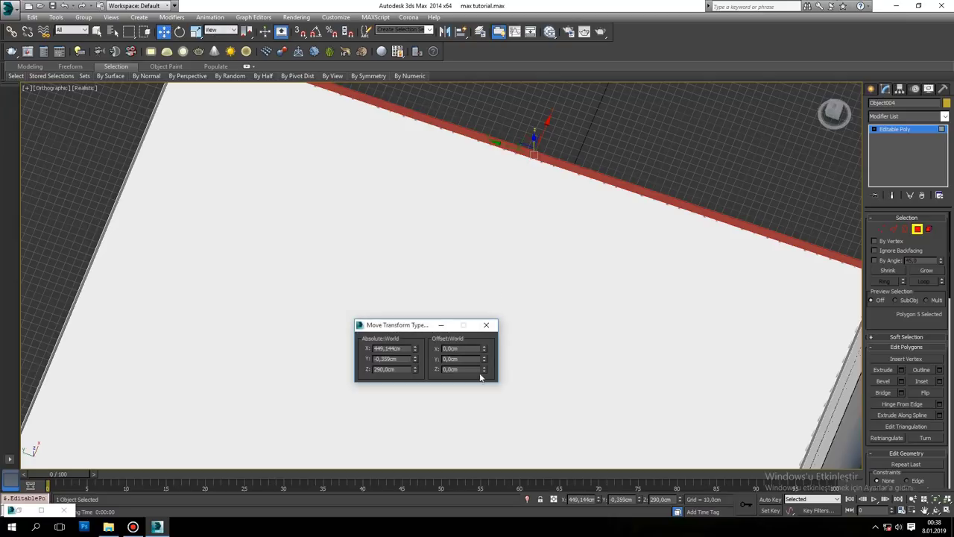
click(462, 348)
key(Return)
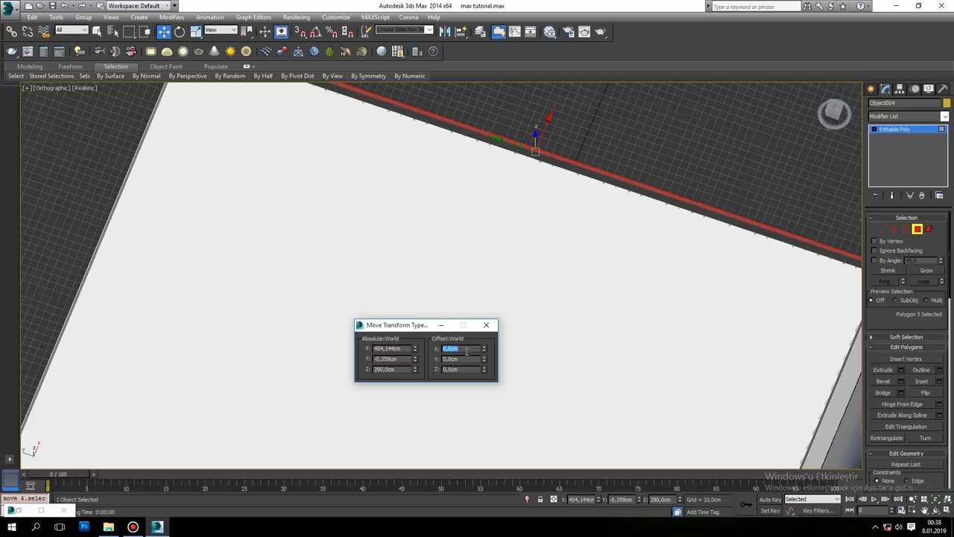
text(-10)
key(Return)
Step: Select the slab's top, left and other edge strips from several angles, then close the Move Type-In
mouse_move(686, 351)
alt+middle_down()
mouse_move(717, 280)
mouse_move(697, 392)
mouse_move(624, 264)
mouse_move(528, 246)
mouse_move(653, 345)
mouse_move(552, 366)
mouse_move(505, 314)
alt+middle_up()
click(626, 251)
click(454, 246)
mouse_move(485, 253)
alt+middle_down()
mouse_move(556, 266)
mouse_move(498, 269)
mouse_move(649, 305)
mouse_move(629, 286)
alt+middle_up()
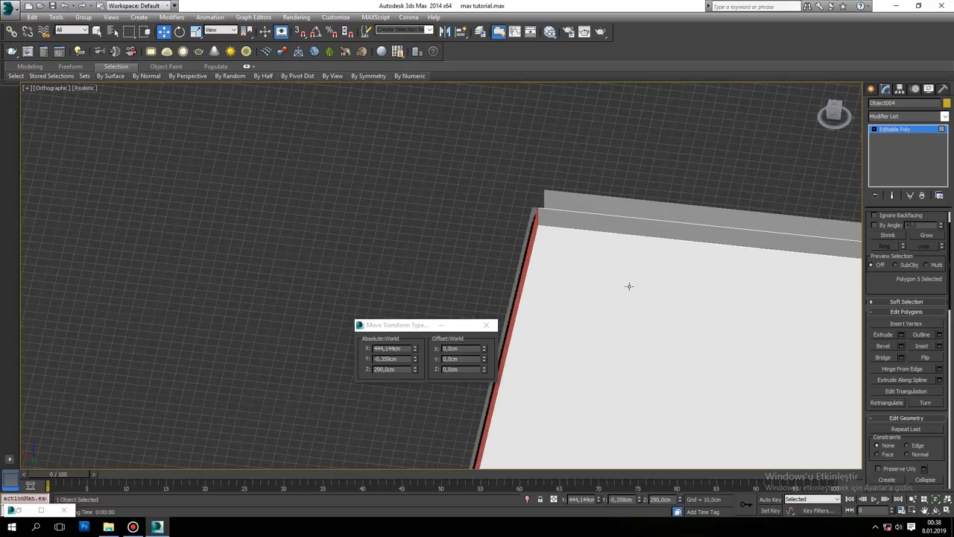
click(609, 296)
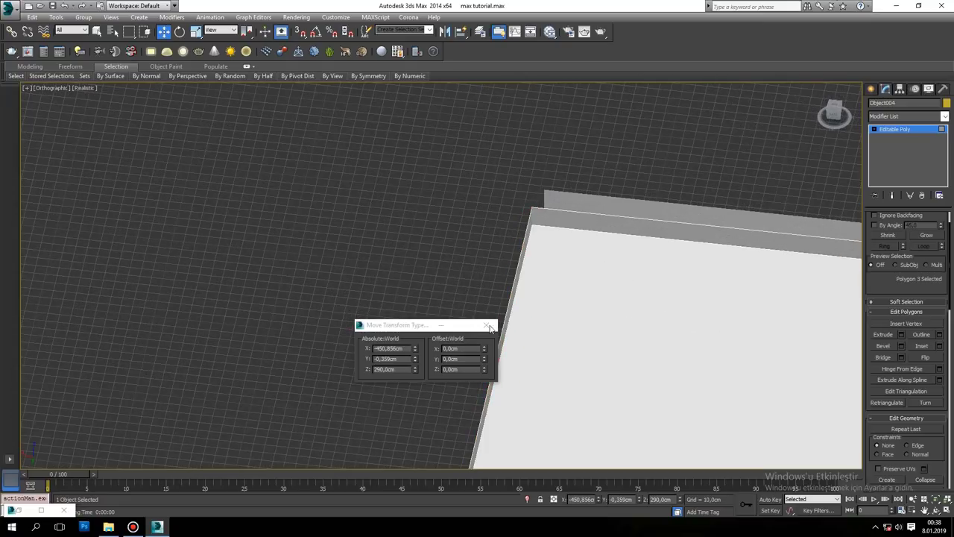
click(489, 328)
mouse_move(579, 317)
alt+middle_down()
mouse_move(526, 326)
mouse_move(477, 389)
alt+middle_up()
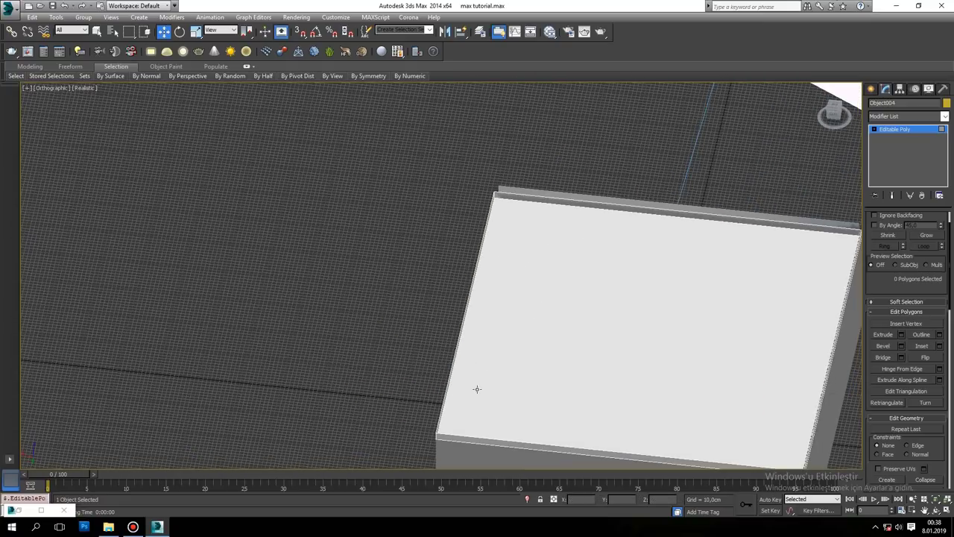
Step: Inset the slab's top polygon by 6,987 cm with the Inset caddy
scroll(477, 388, up, 3)
scroll(435, 439, down, 1)
click(421, 405)
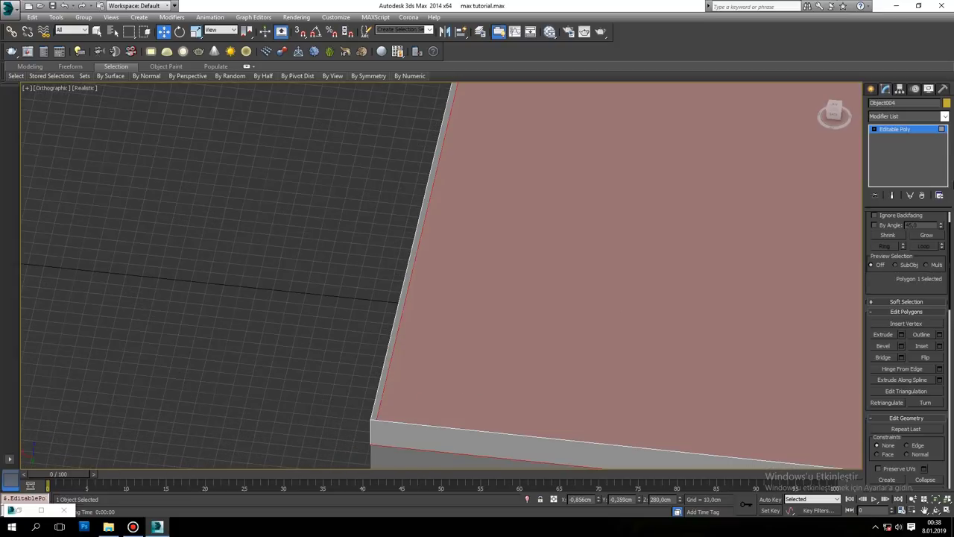
scroll(666, 310, down, 5)
mouse_move(666, 310)
alt+middle_down()
mouse_move(570, 200)
mouse_move(952, 355)
alt+middle_up()
click(938, 346)
mouse_move(506, 232)
alt+middle_down()
mouse_move(559, 263)
mouse_move(528, 314)
alt+middle_up()
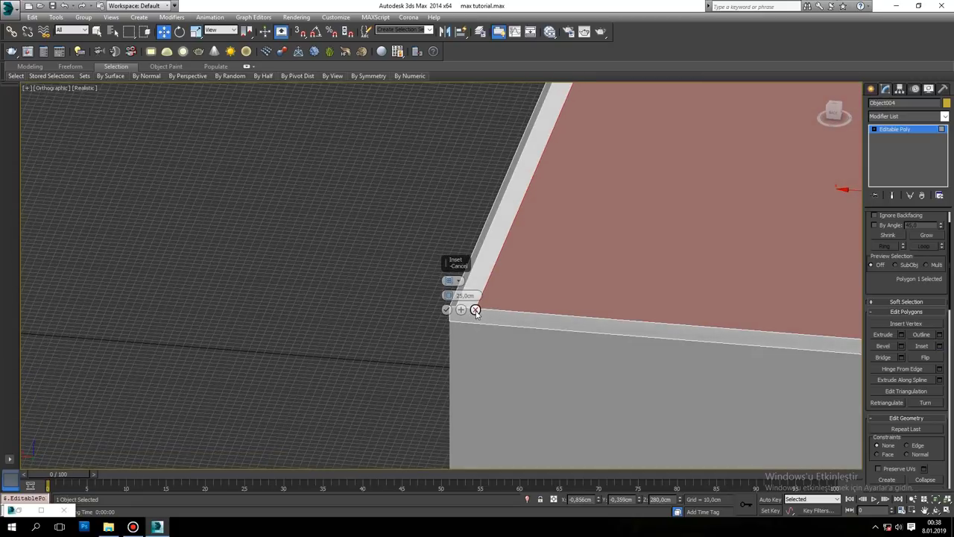
drag(463, 295, 456, 308)
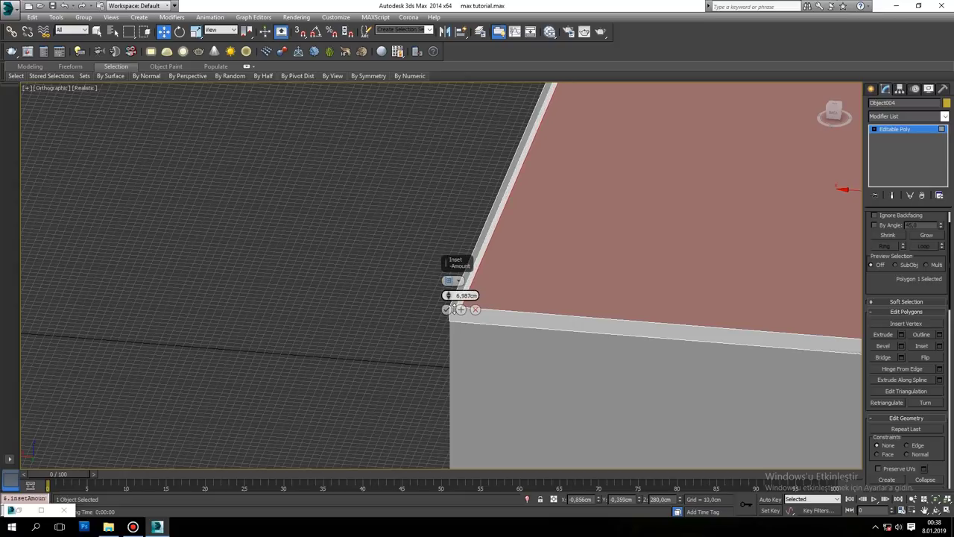
click(447, 309)
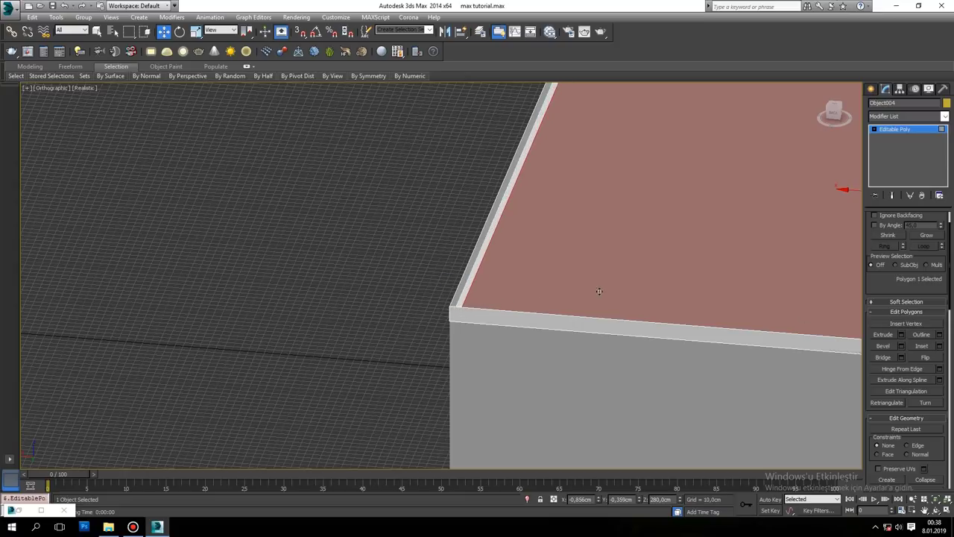
scroll(581, 292, down, 3)
scroll(492, 290, up, 3)
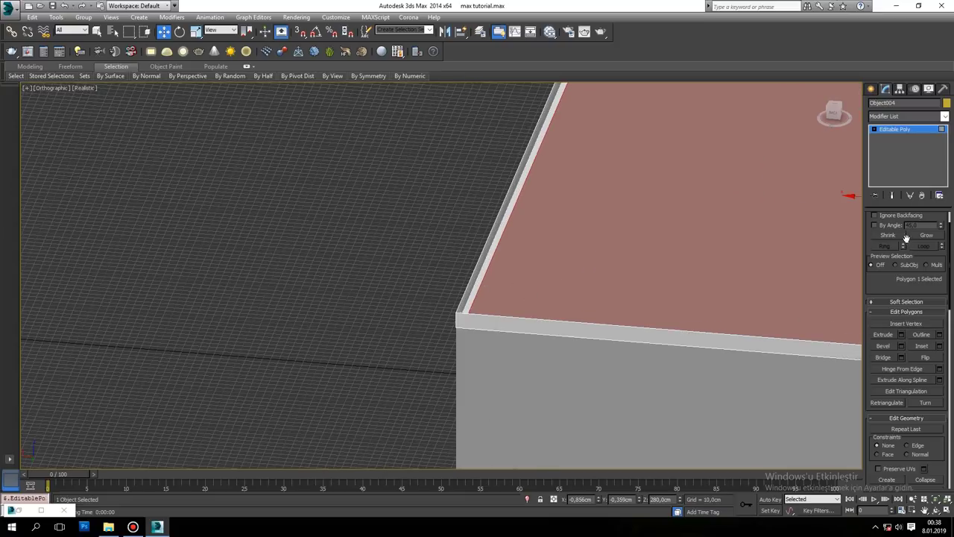
scroll(951, 306, up, 2)
Step: Select the four thin inset border polygons around the slab's top
click(917, 229)
key(4)
click(474, 295)
mouse_move(488, 301)
alt+middle_down()
mouse_move(485, 356)
mouse_move(371, 329)
mouse_move(511, 198)
mouse_move(309, 270)
mouse_move(266, 262)
mouse_move(290, 126)
alt+middle_up()
ctrl+click(298, 116)
mouse_move(343, 142)
alt+middle_down()
mouse_move(437, 206)
mouse_move(634, 243)
alt+middle_up()
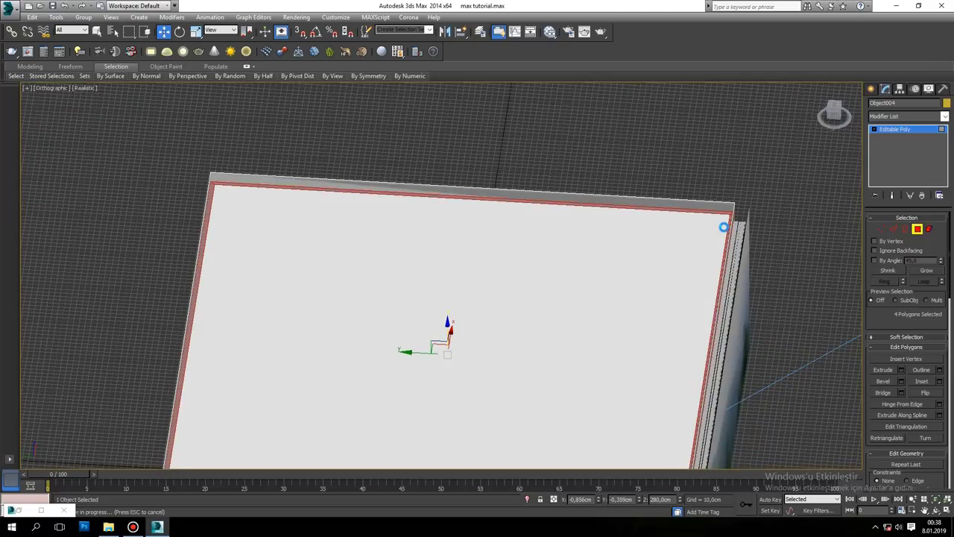
alt+middle_drag(723, 227, 617, 159)
scroll(617, 158, up, 3)
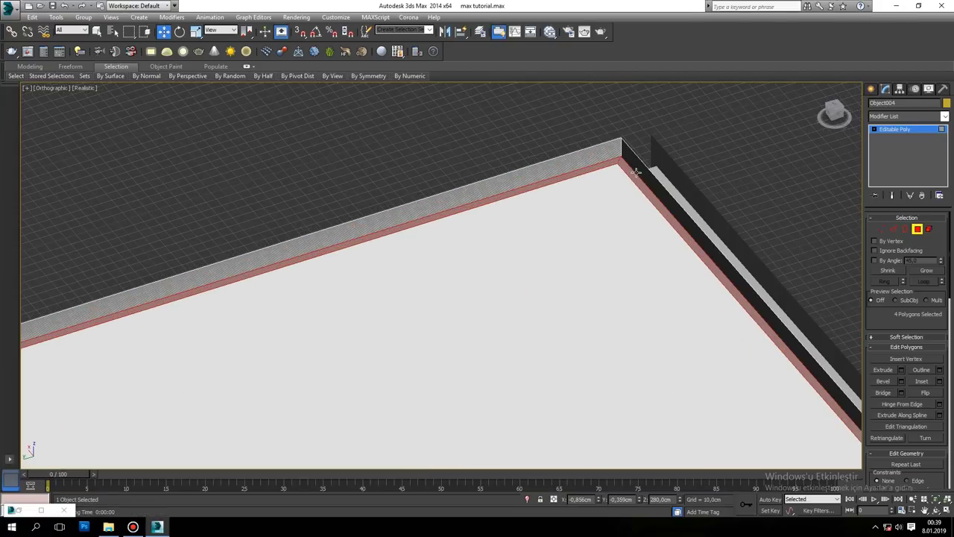
click(606, 155)
click(659, 183)
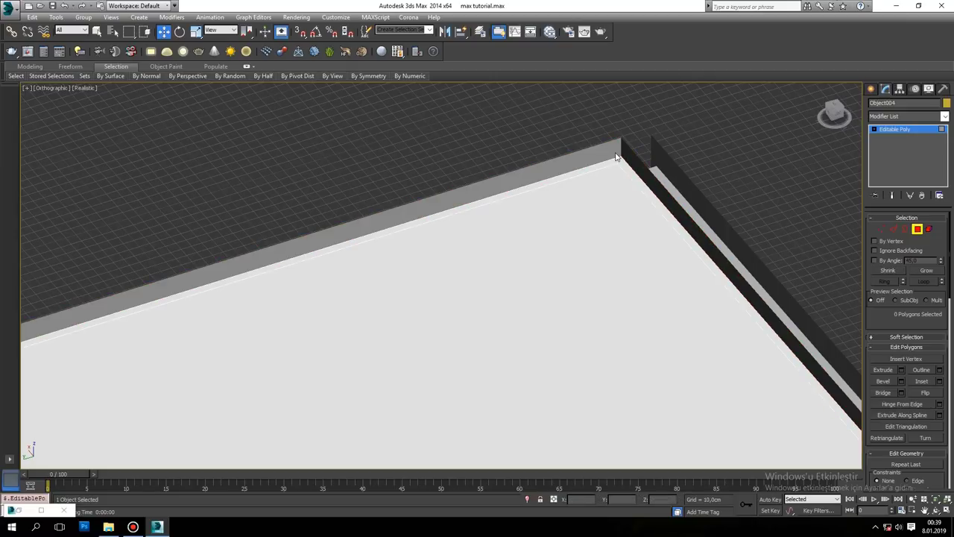
click(627, 170)
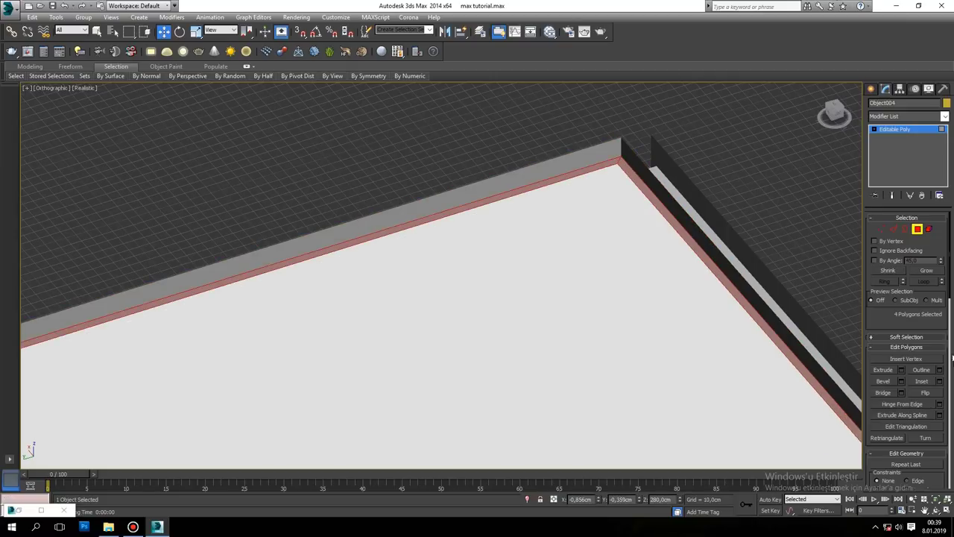
Step: Extrude the border strips -9,295 cm into a recessed groove
click(901, 370)
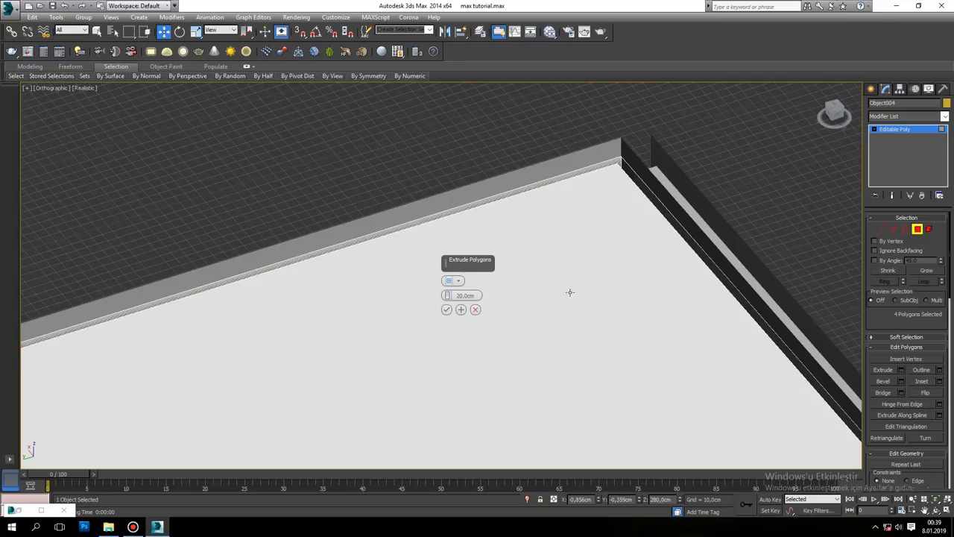
mouse_move(448, 295)
mouse_down()
mouse_move(447, 263)
mouse_move(462, 337)
mouse_move(447, 317)
mouse_up()
click(446, 310)
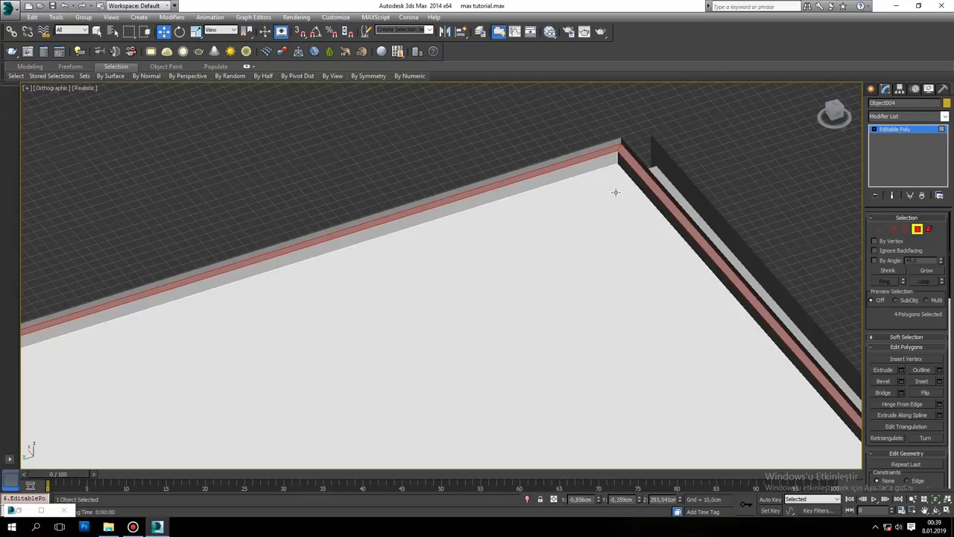
Step: Add a CoronaLightMtl node in the Slate Material Editor and open its settings
key(m)
scroll(575, 353, down, 3)
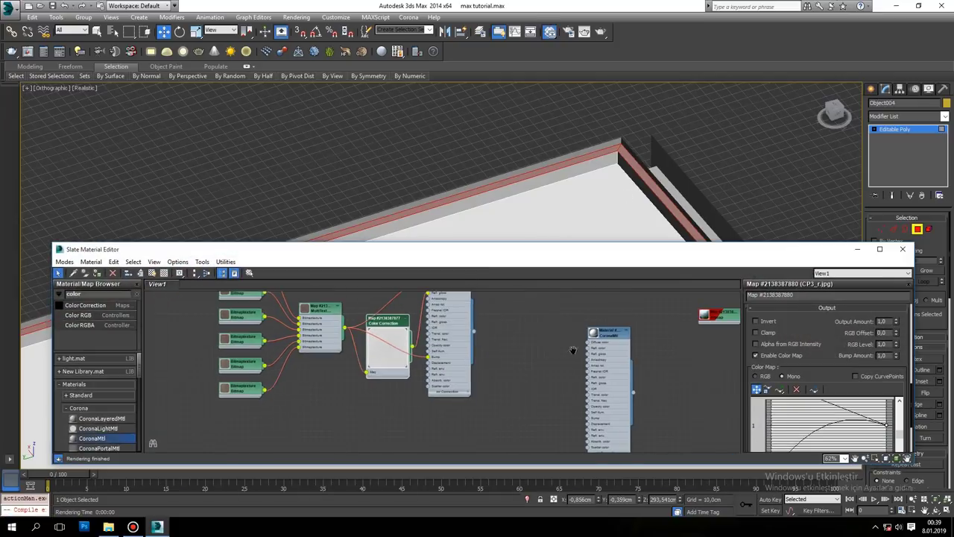
scroll(575, 353, down, 3)
drag(101, 428, 671, 380)
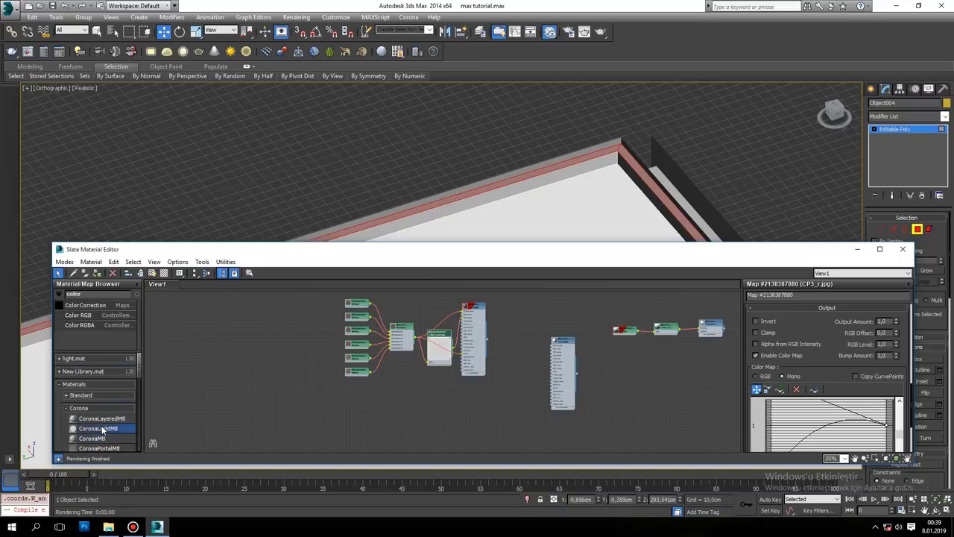
scroll(670, 380, up, 1)
scroll(670, 380, up, 4)
double_click(667, 370)
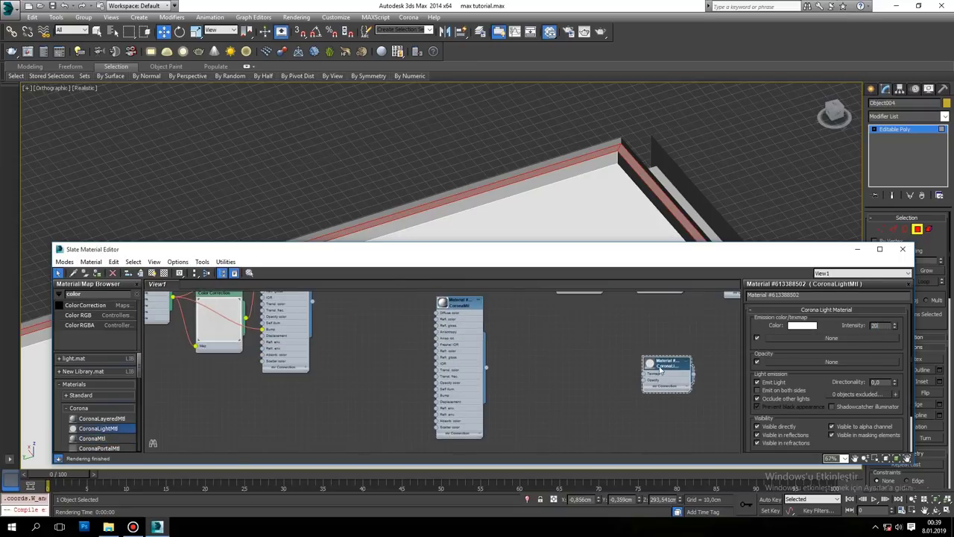
Step: Set its emission colour to warm cream 255/219/168, close the editor, and view Camera001
click(803, 327)
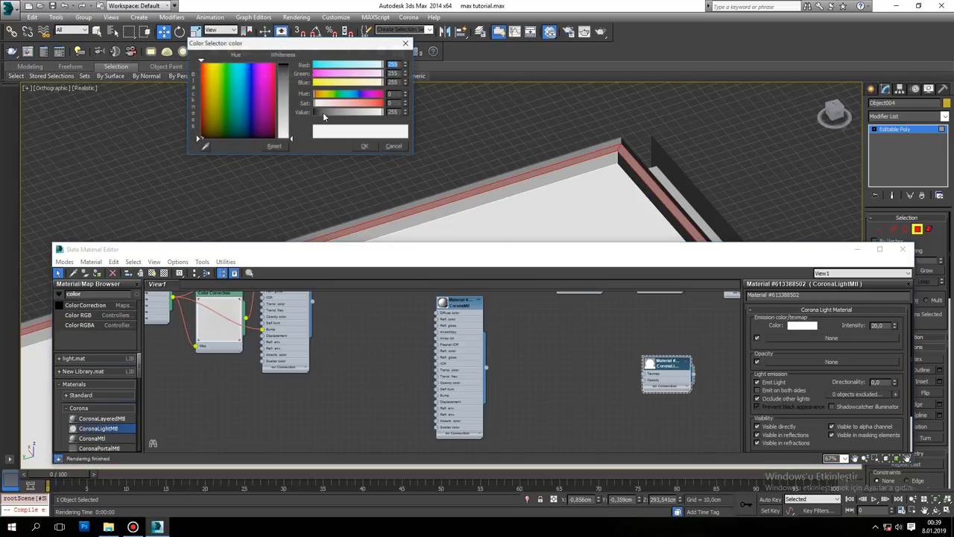
click(373, 82)
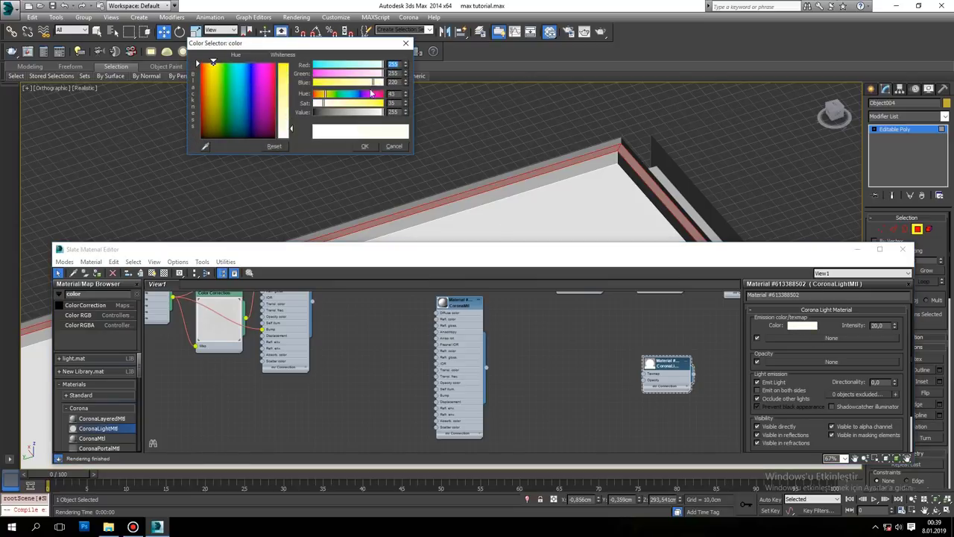
mouse_move(325, 99)
mouse_down()
mouse_move(363, 87)
mouse_move(317, 97)
mouse_move(359, 102)
mouse_move(318, 97)
mouse_up()
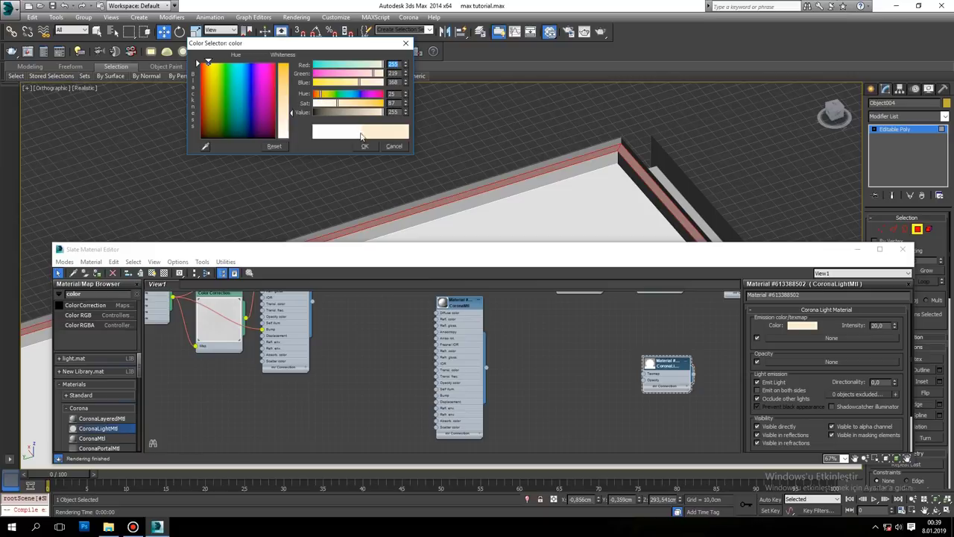
click(372, 146)
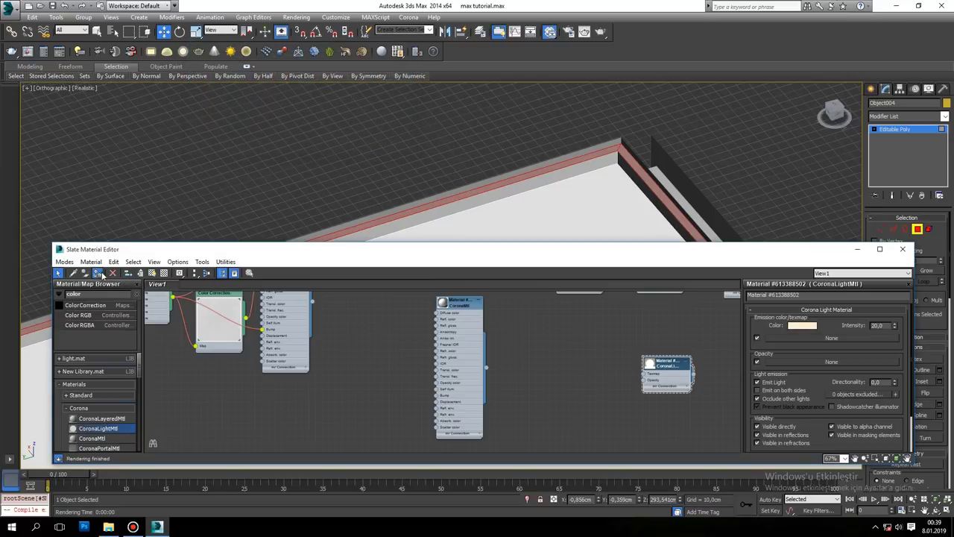
click(857, 249)
key(c)
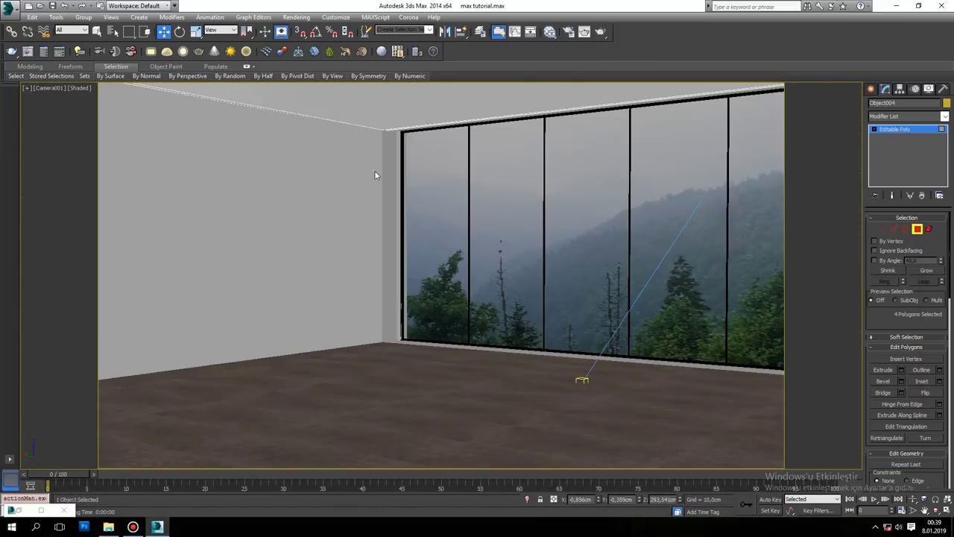
Step: Restore the four-viewport layout and start a Corona interactive preview of the camera view
key(alt+w)
click(606, 150)
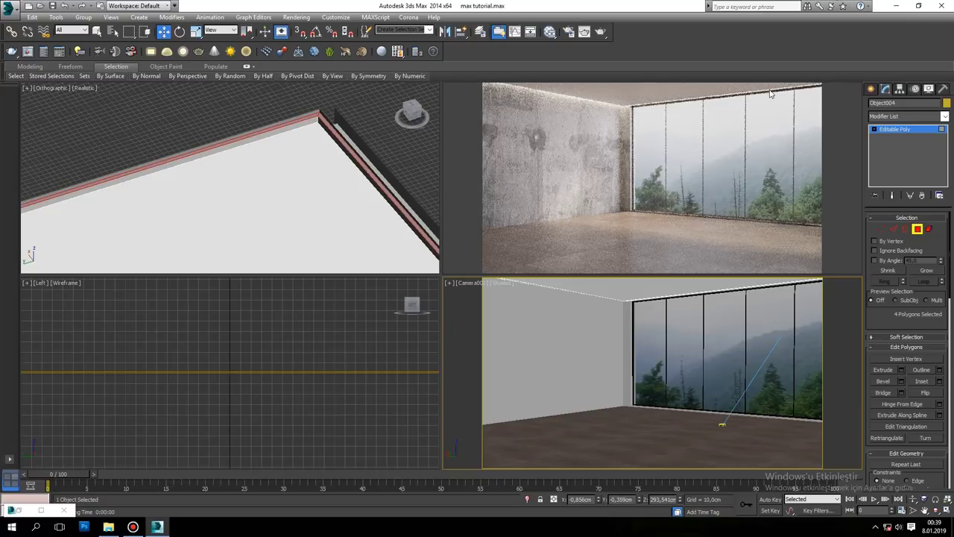
click(917, 229)
click(350, 153)
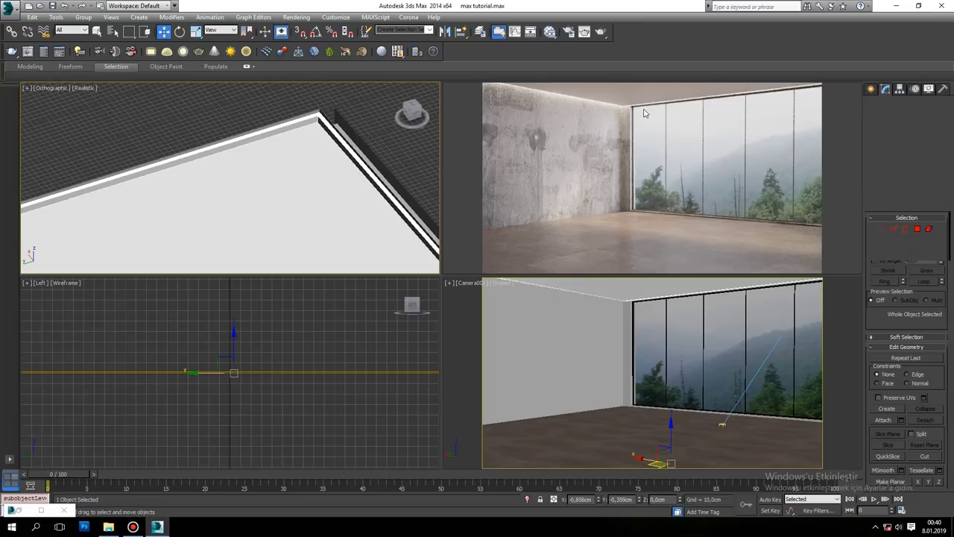
Step: Assign the CoronaMtl material to the right ceiling strip polygons, then select the room wall object
click(917, 229)
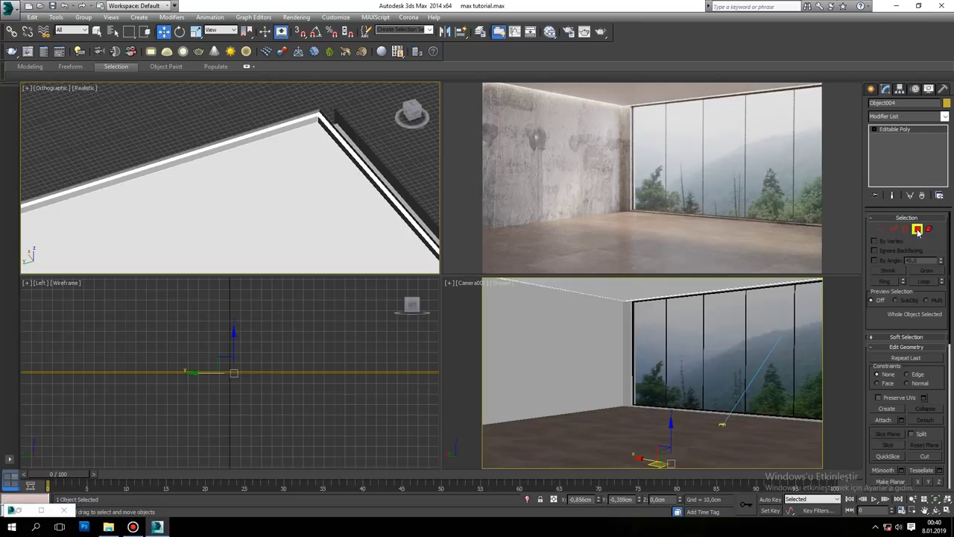
click(351, 157)
key(m)
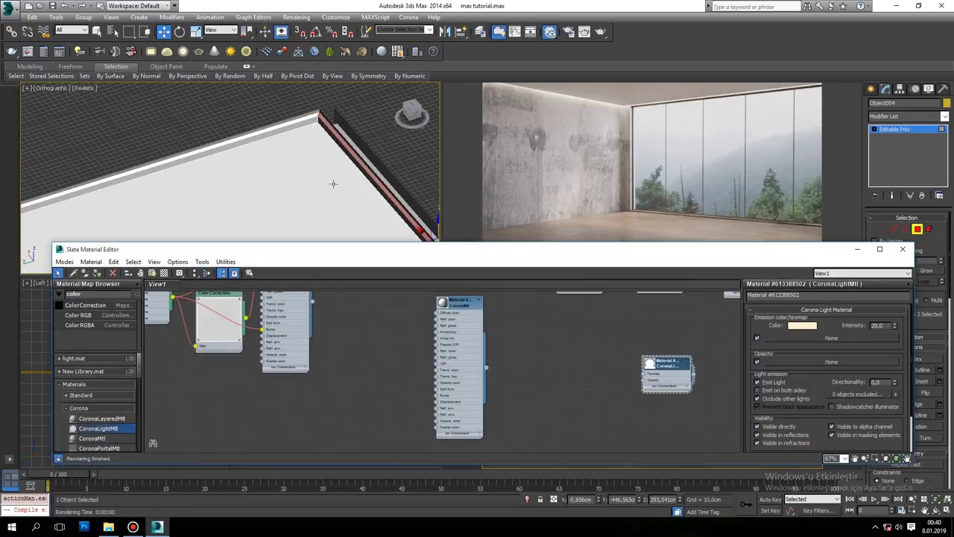
scroll(404, 363, up, 3)
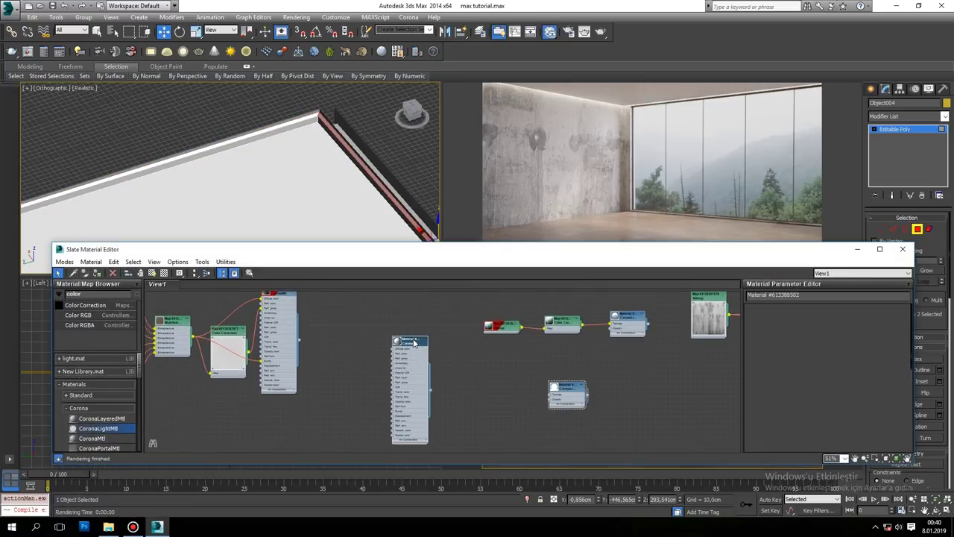
double_click(416, 342)
click(99, 274)
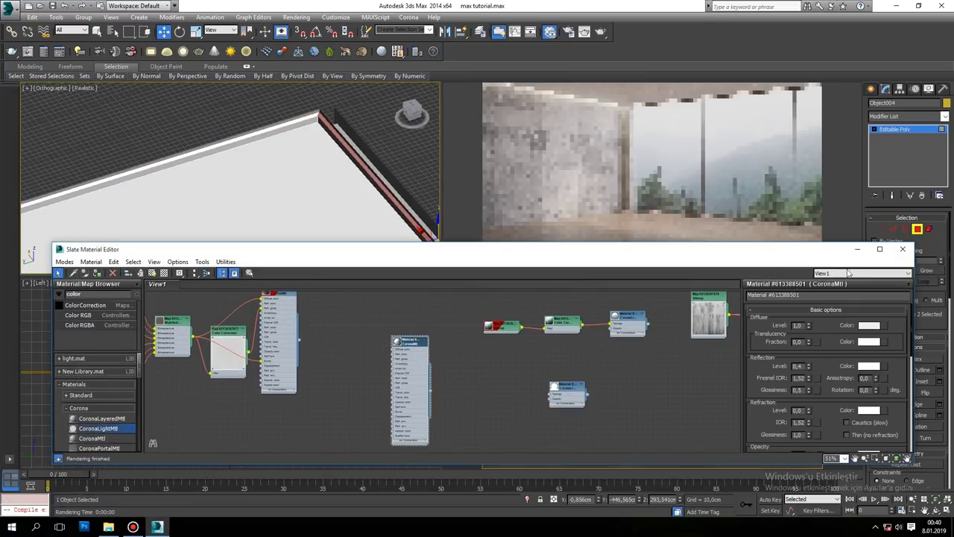
click(902, 249)
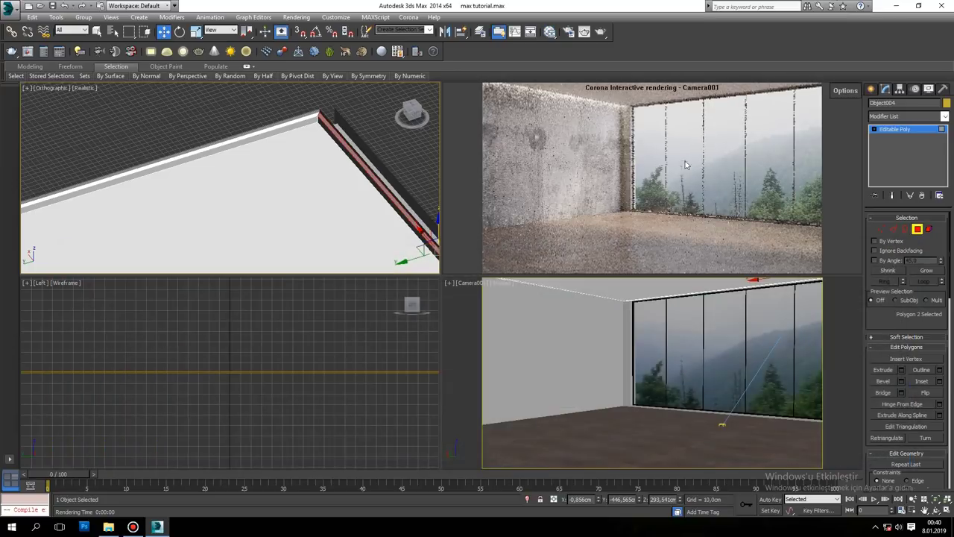
click(917, 229)
click(592, 350)
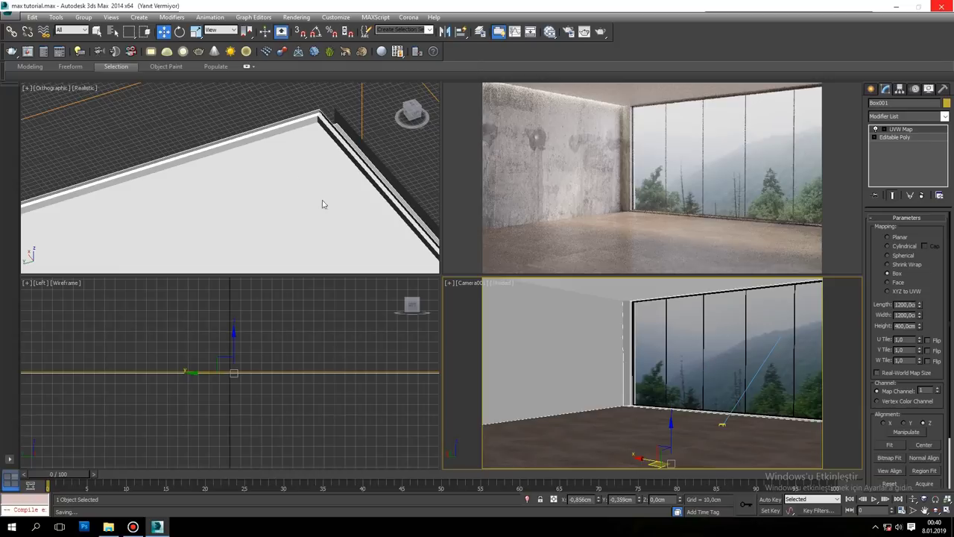
Step: Switch the top-right viewport to a Top view
right_click(627, 174)
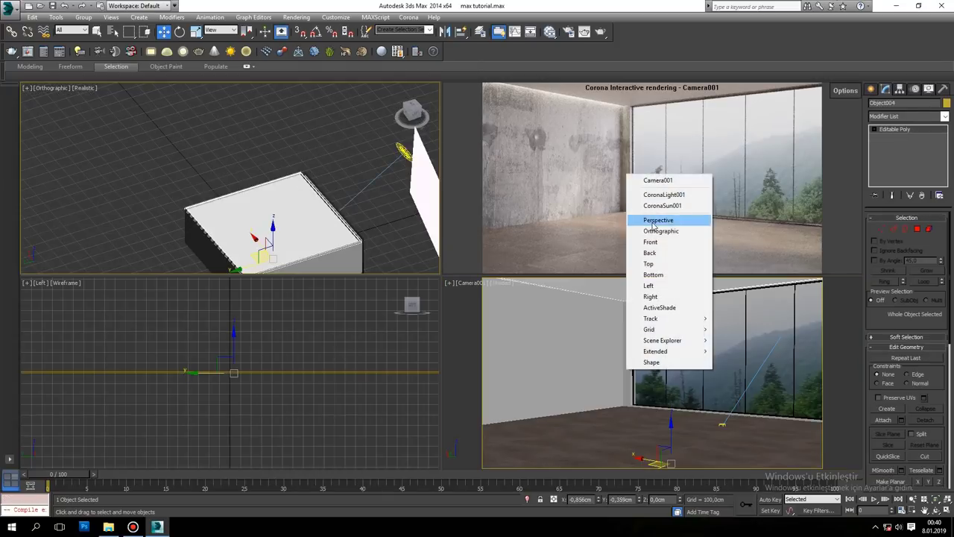
click(648, 263)
scroll(224, 172, down, 3)
alt+middle_drag(246, 178, 221, 160)
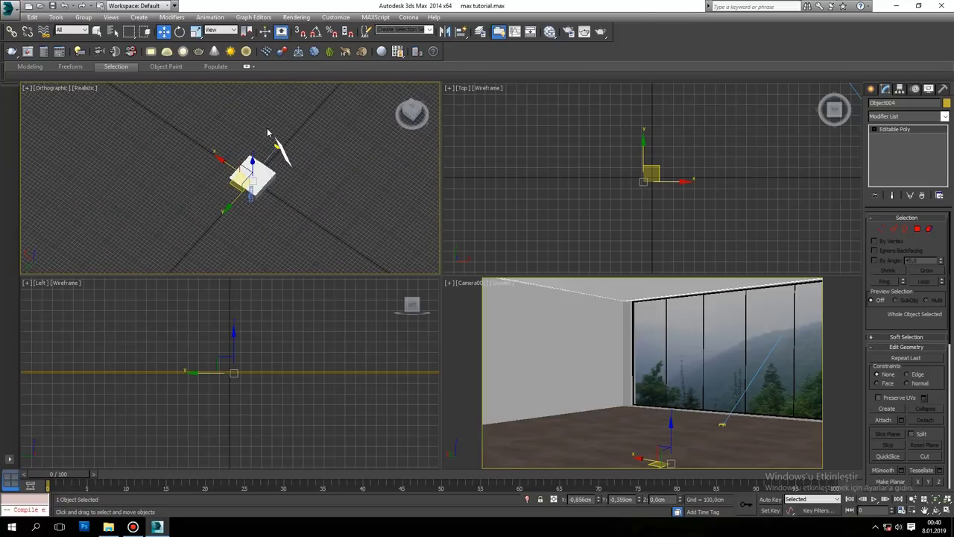
right_click(248, 167)
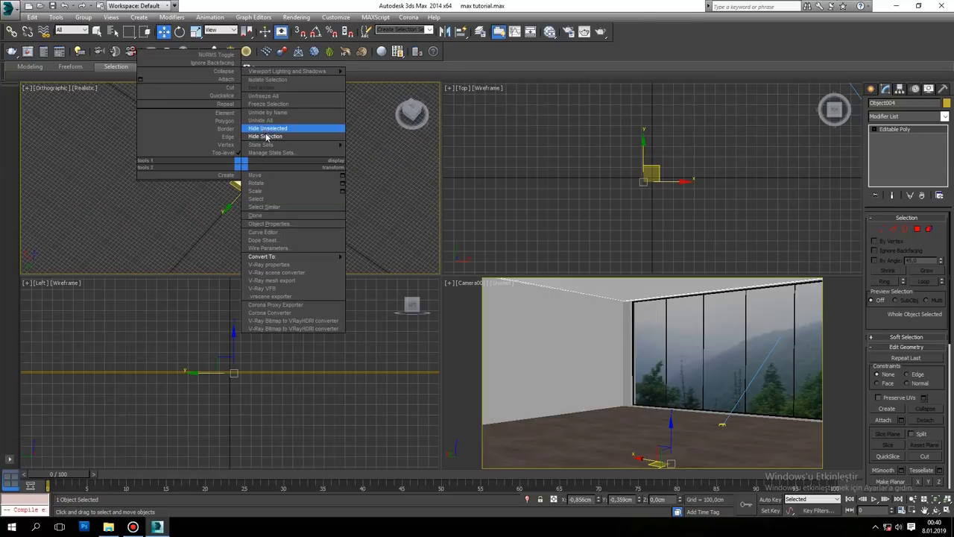
scroll(216, 224, down, 2)
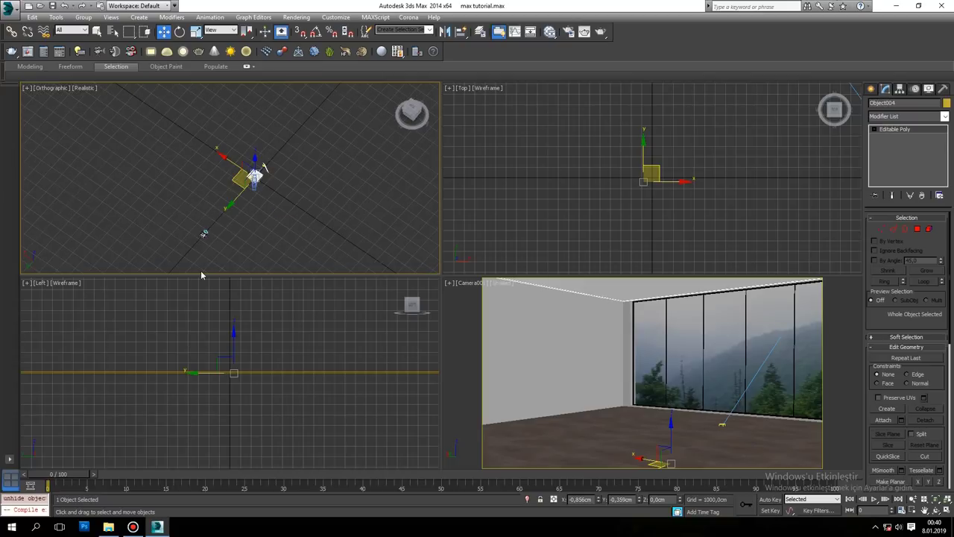
scroll(208, 257, down, 2)
Step: Select the 16-object furniture group and maximize it in a Top view
click(203, 207)
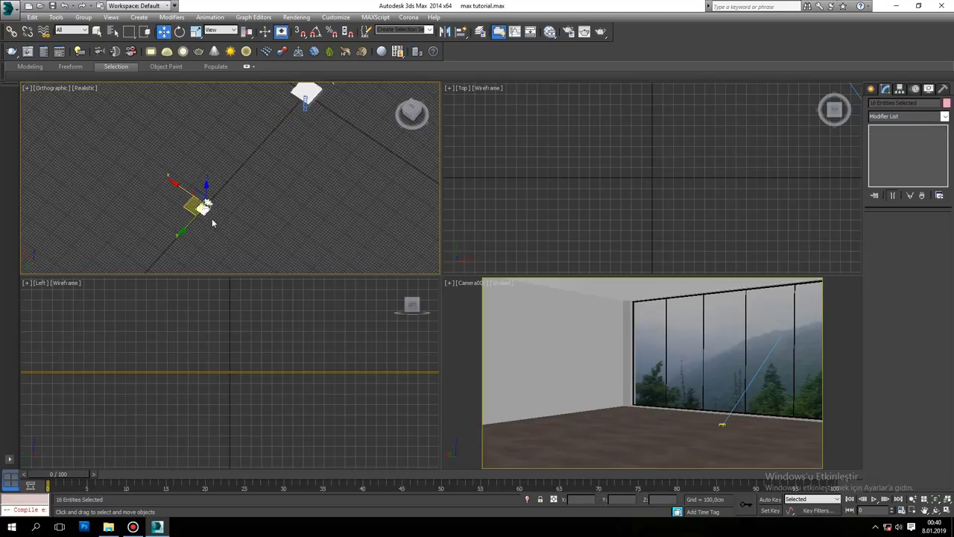
key(t)
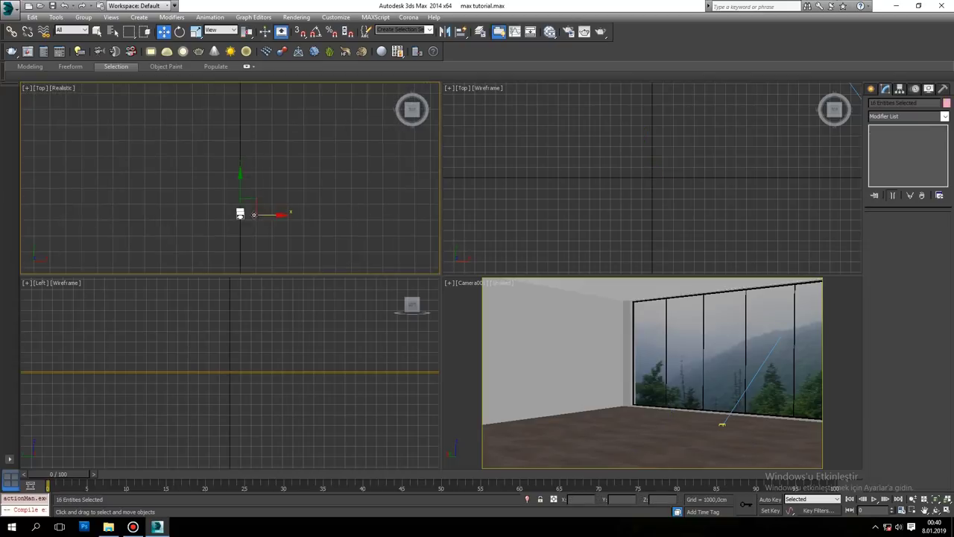
key(alt+w)
scroll(317, 229, down, 5)
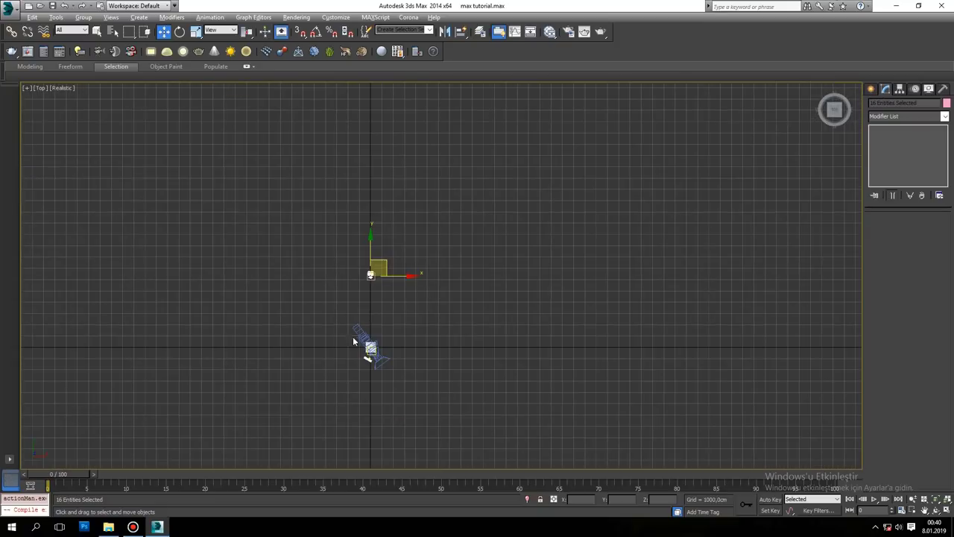
Step: Bring the furniture group down near the room and rotate it 90° with Angle Snap
scroll(346, 339, up, 5)
mouse_move(457, 87)
mouse_down()
mouse_move(466, 346)
mouse_move(420, 298)
mouse_move(481, 366)
mouse_up()
scroll(466, 350, up, 3)
click(180, 32)
right_click(482, 365)
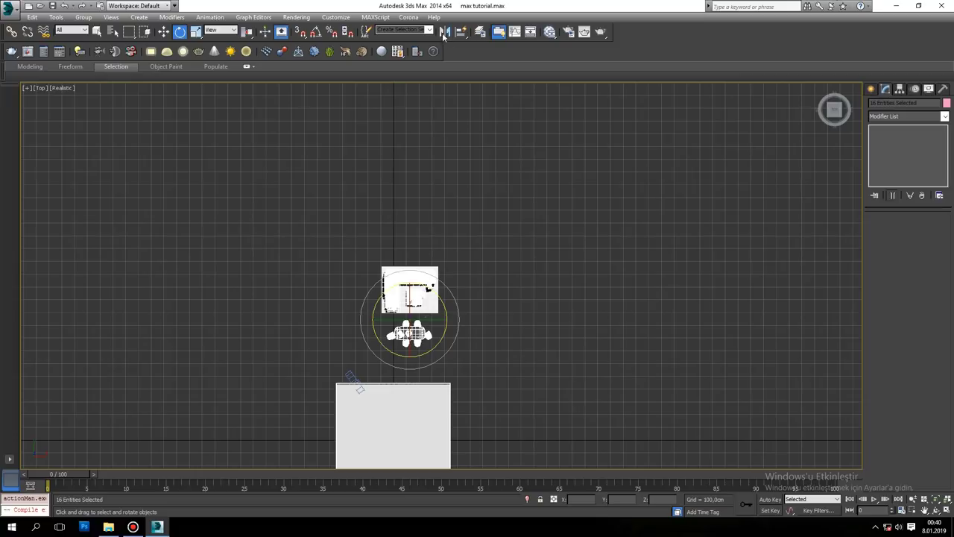
click(315, 32)
drag(441, 306, 441, 345)
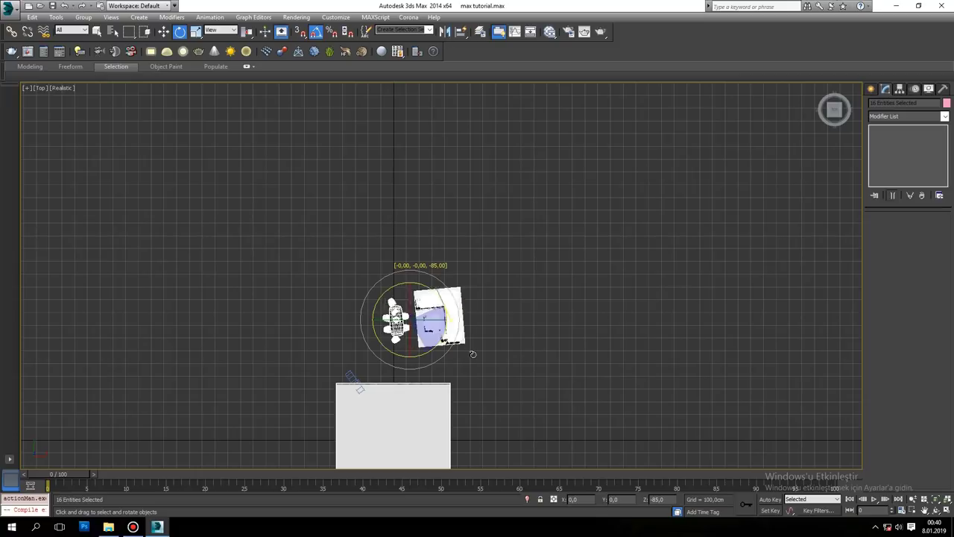
Step: Move the furniture group into the room box, viewing the Top view in wireframe
key(w)
scroll(441, 345, down, 2)
middle_drag(440, 321, 440, 270)
key(F3)
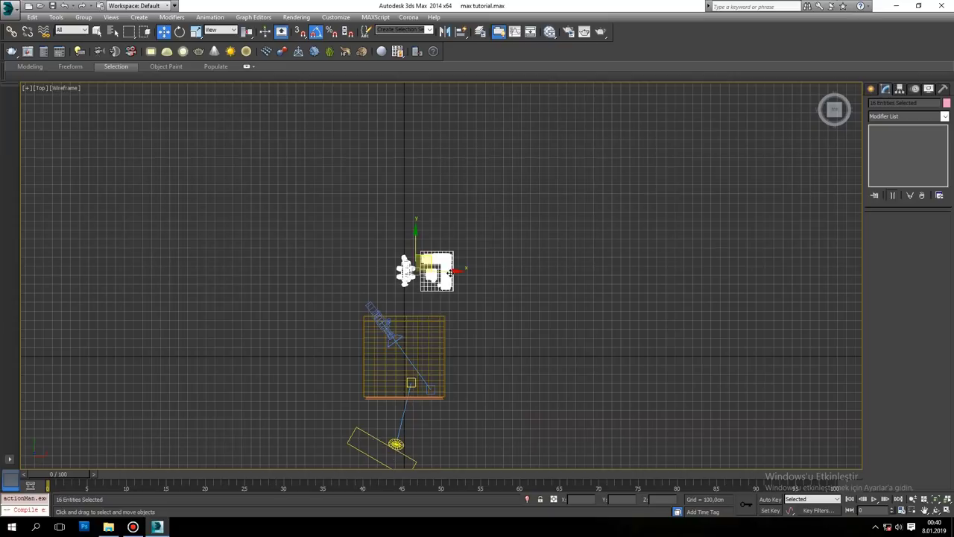
drag(430, 258, 421, 356)
scroll(421, 356, up, 5)
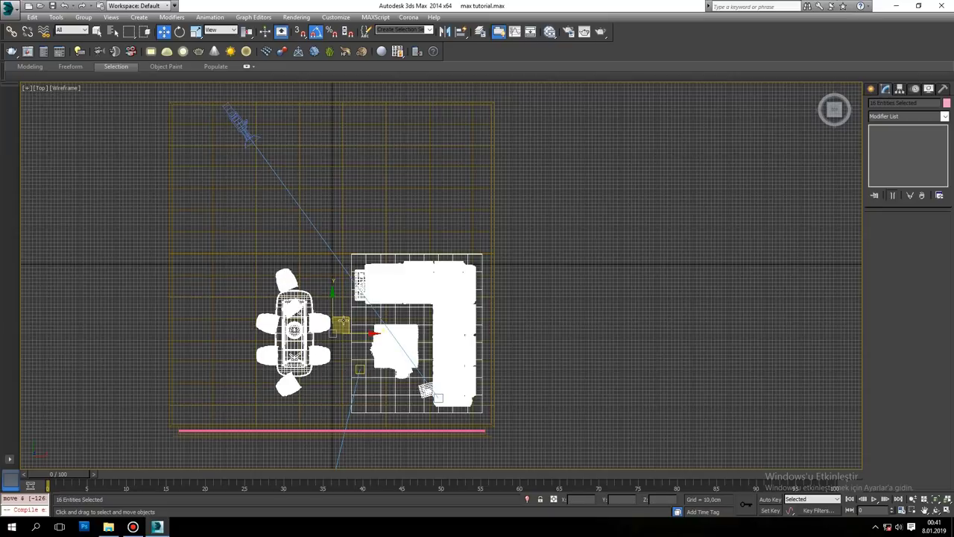
drag(341, 323, 336, 330)
Step: Slide the furniture group left and back right along X in the Camera001 view
key(c)
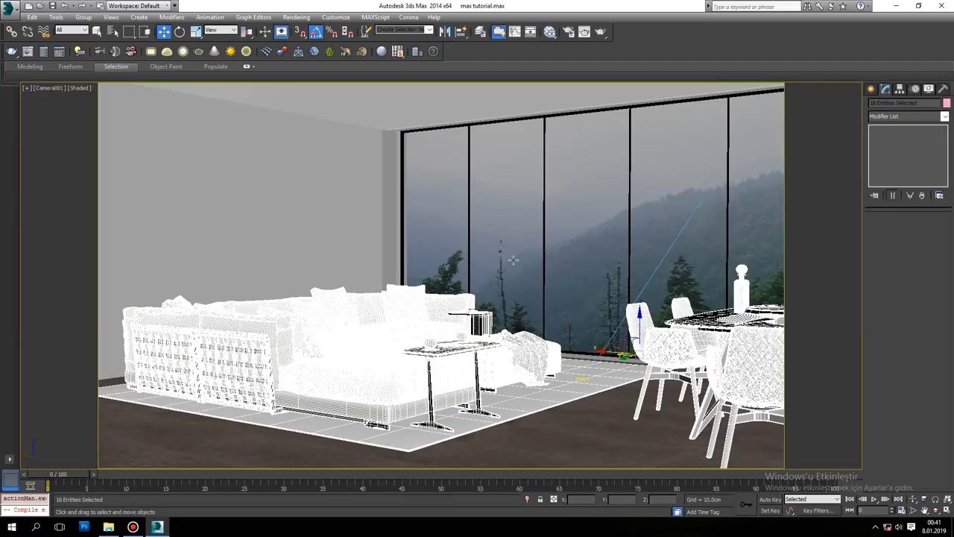
middle_drag(689, 342, 679, 340)
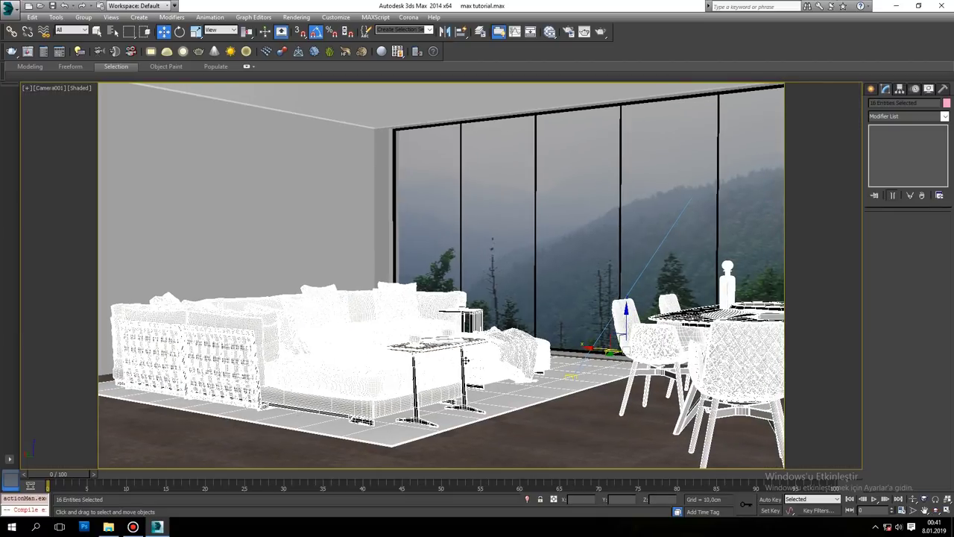
drag(570, 376, 486, 368)
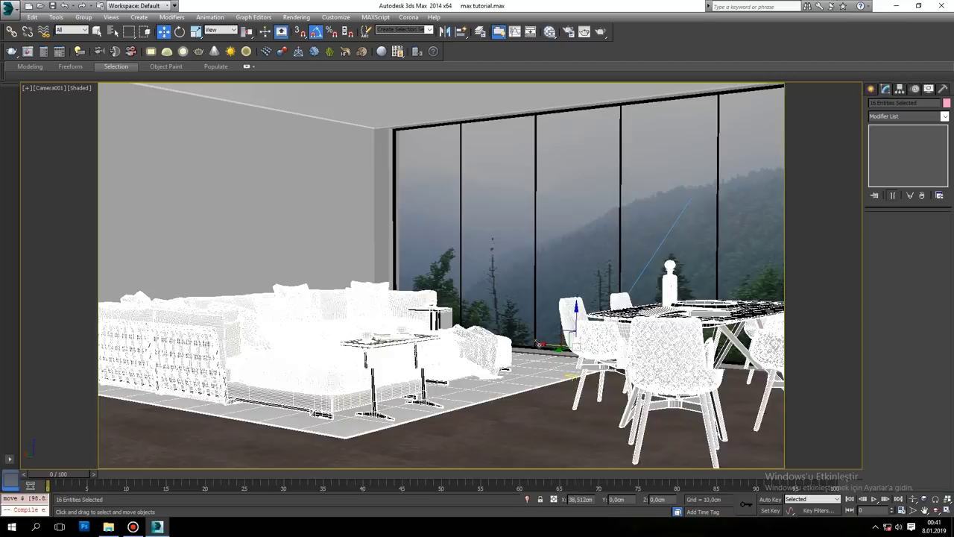
drag(537, 343, 566, 339)
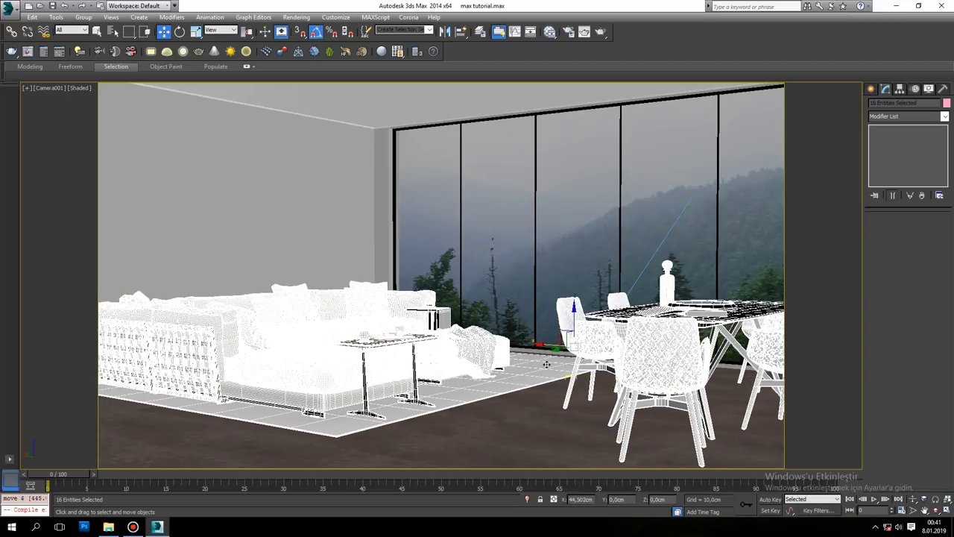
Step: Widen Camera001's field of view and start a Corona production render
click(912, 499)
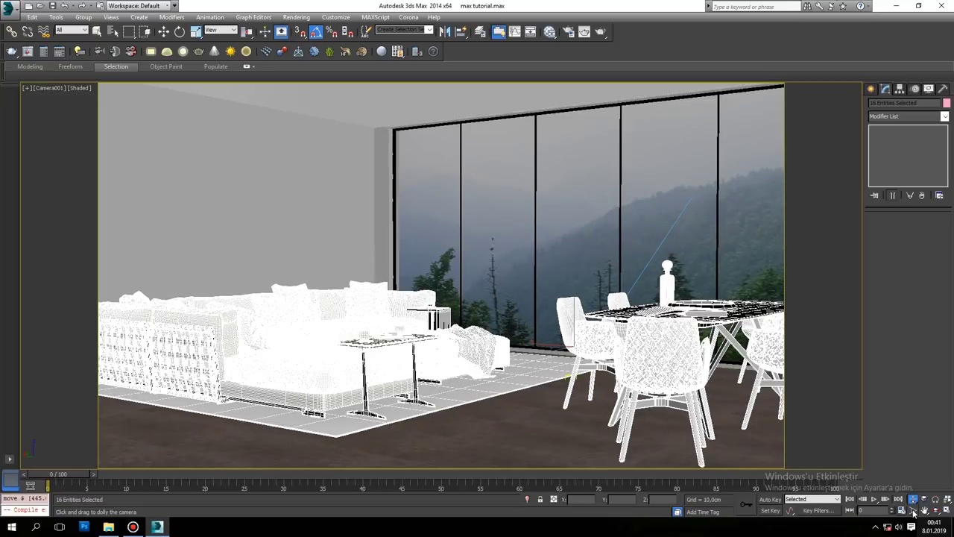
click(913, 509)
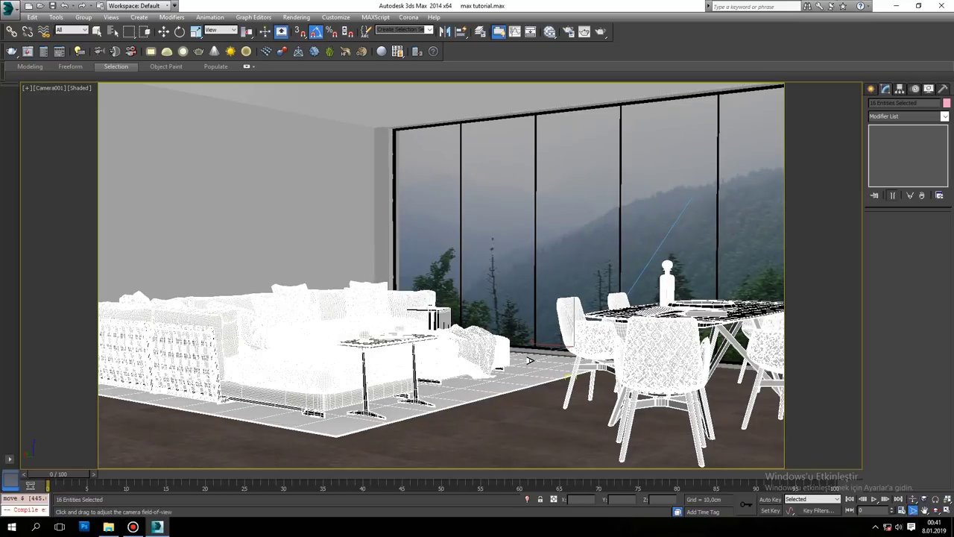
drag(584, 334, 545, 363)
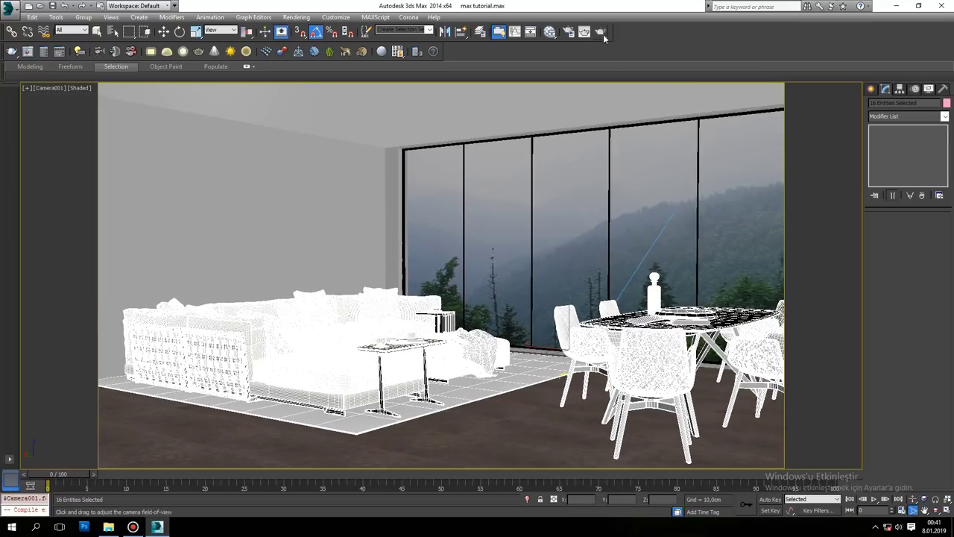
click(601, 32)
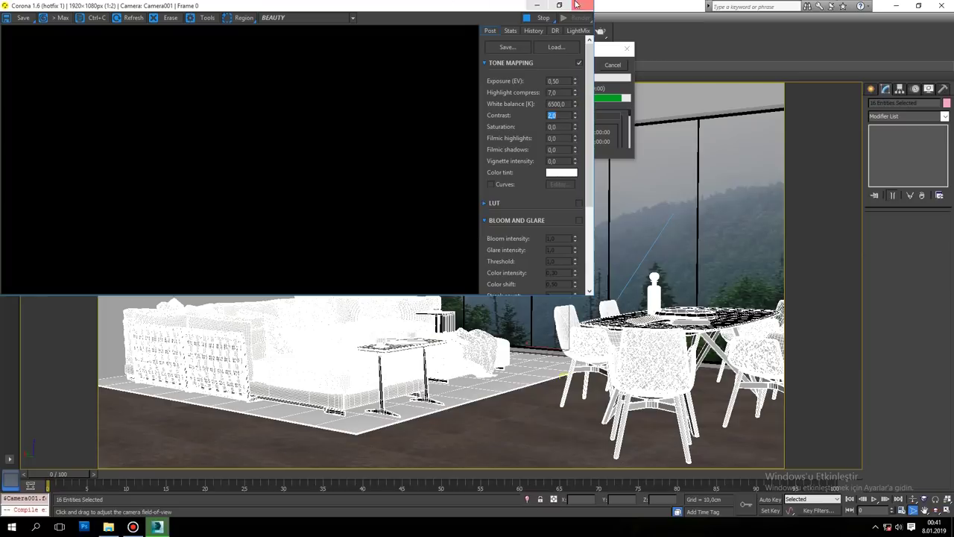
Step: Maximize the Corona frame buffer and zoom around the finished living-room render
click(559, 6)
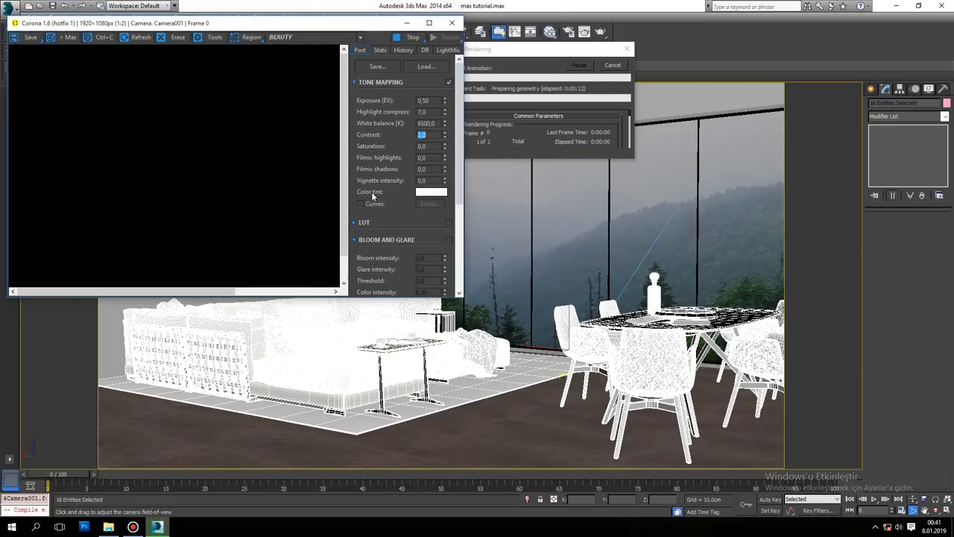
click(429, 22)
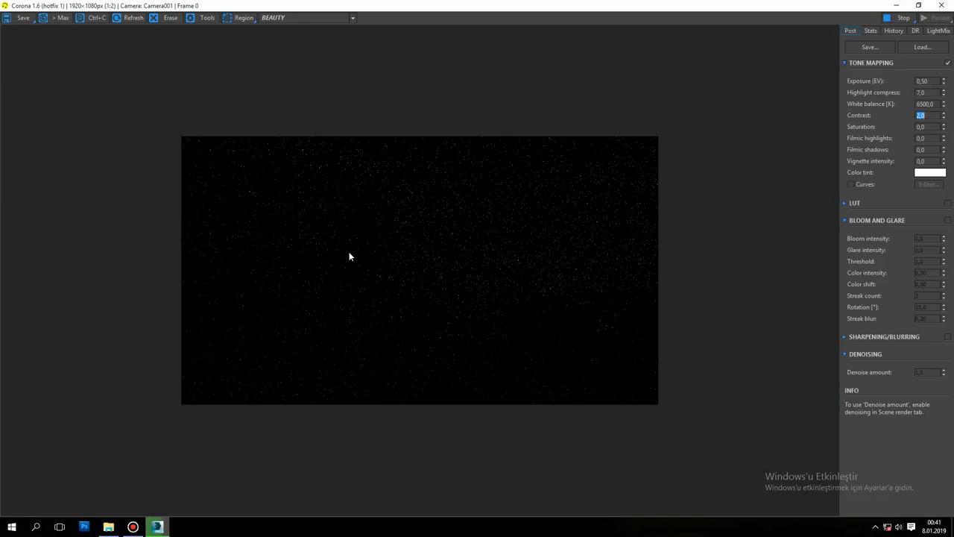
scroll(386, 207, up, 1)
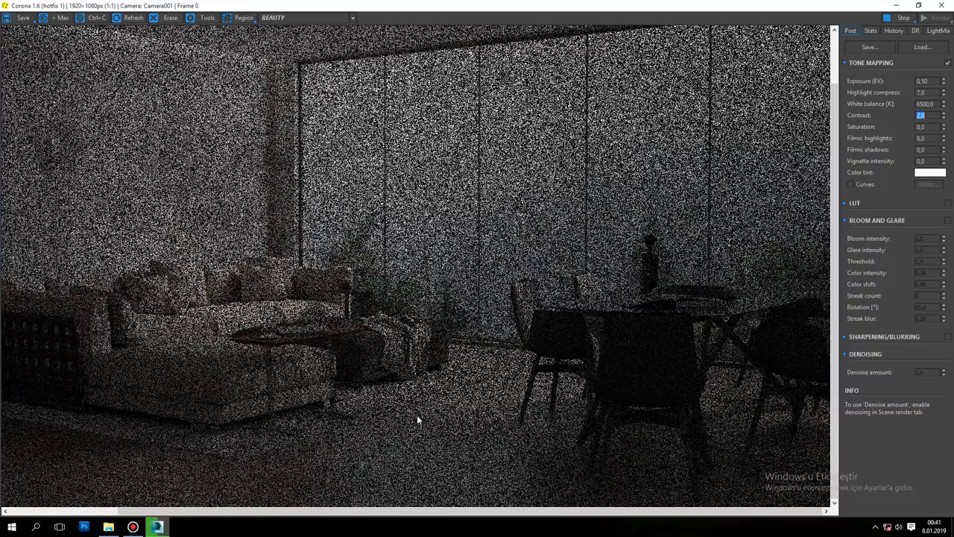
scroll(397, 410, up, 1)
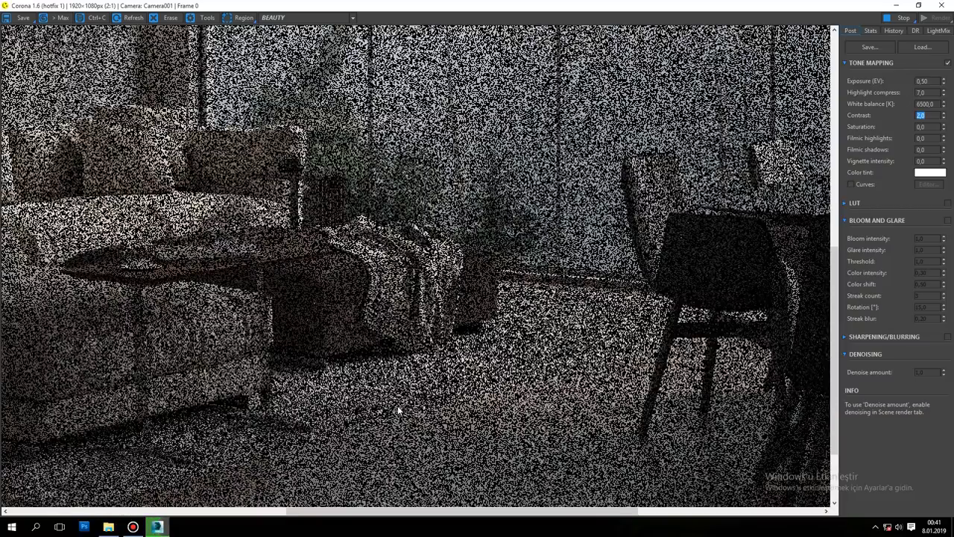
scroll(397, 410, down, 2)
scroll(231, 453, up, 3)
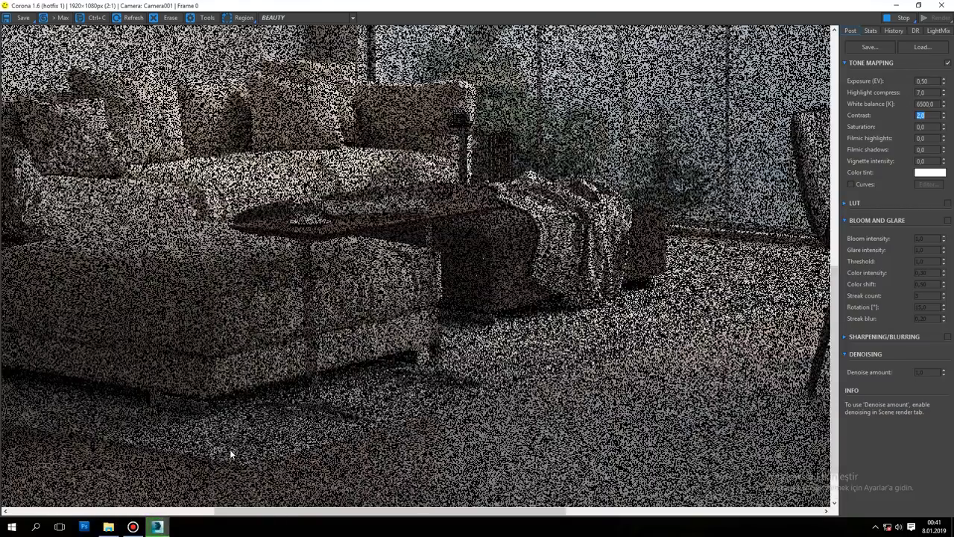
scroll(231, 454, down, 1)
scroll(368, 316, down, 1)
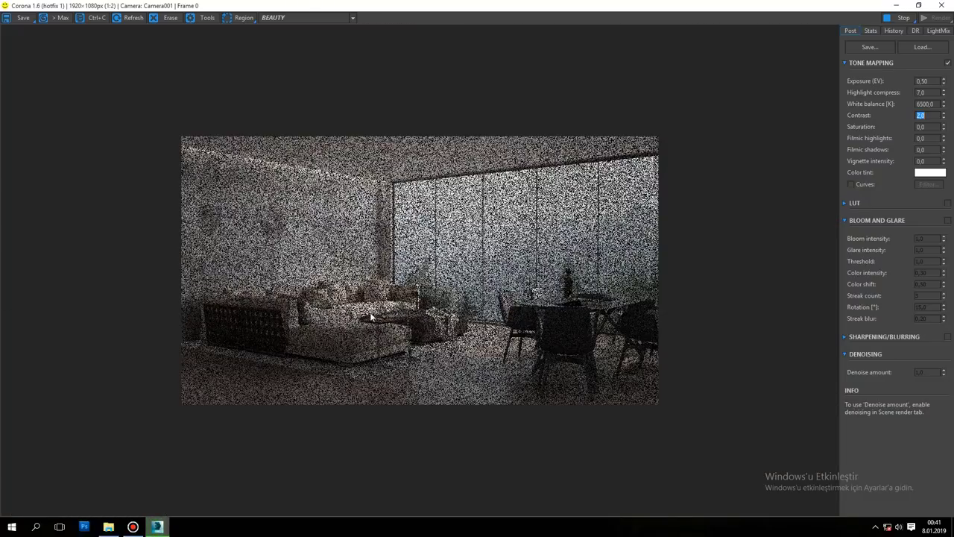
scroll(409, 198, up, 1)
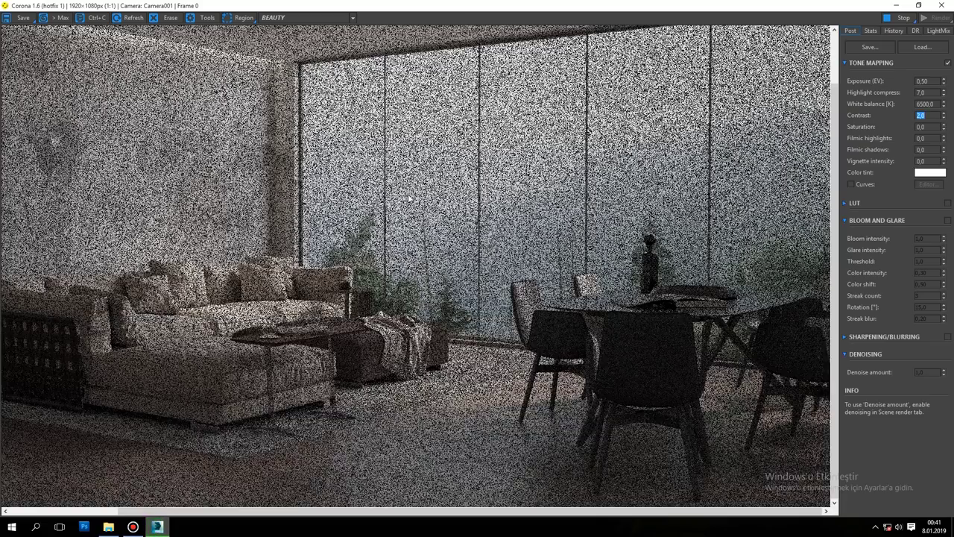
scroll(408, 199, down, 1)
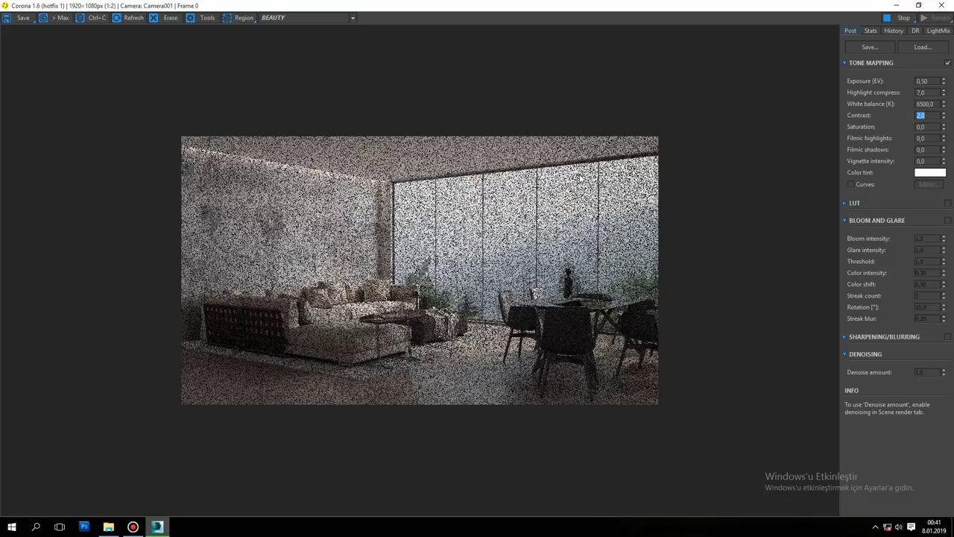
scroll(527, 244, up, 1)
scroll(527, 243, down, 1)
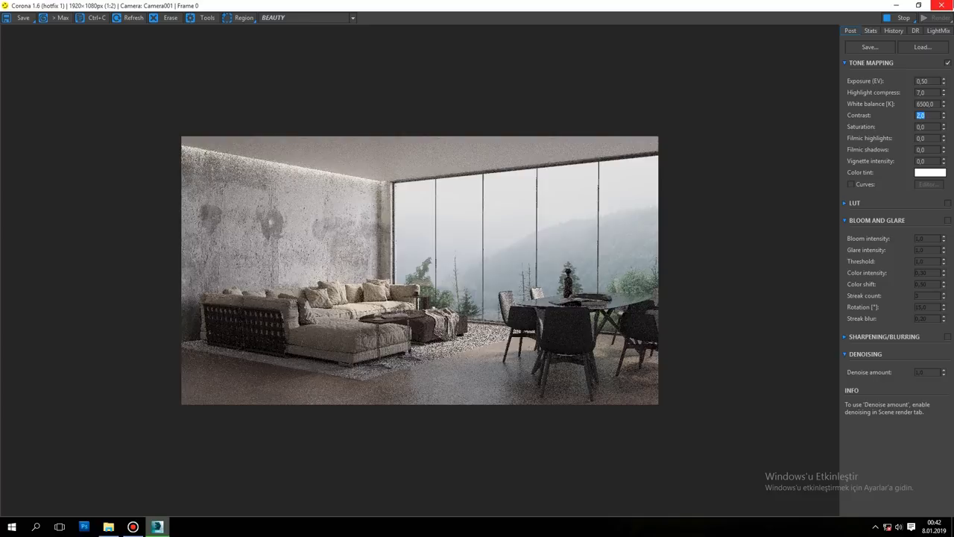
scroll(463, 321, up, 2)
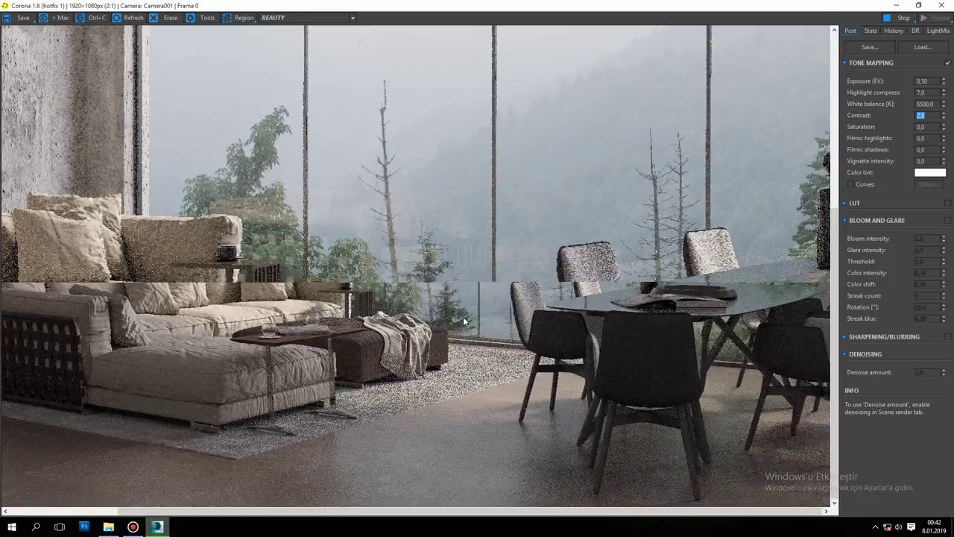
scroll(464, 320, down, 1)
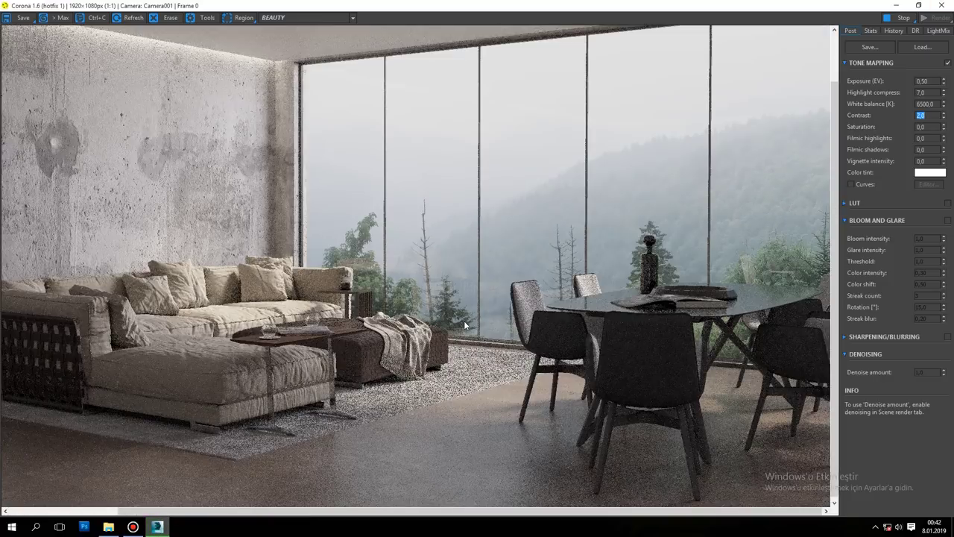
scroll(464, 324, down, 2)
scroll(463, 324, up, 2)
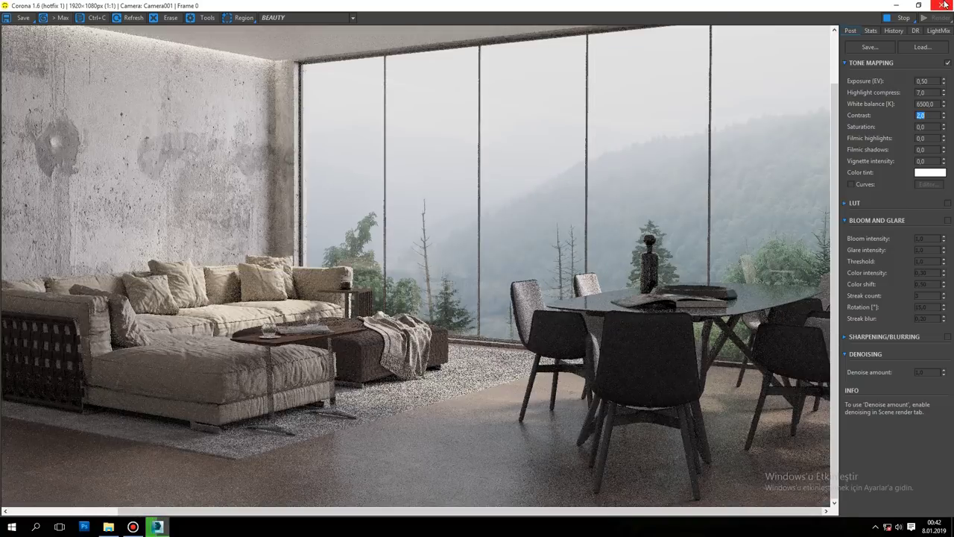
Step: Close the render window and progress dialog, then restore the four-viewport layout
click(944, 5)
click(625, 52)
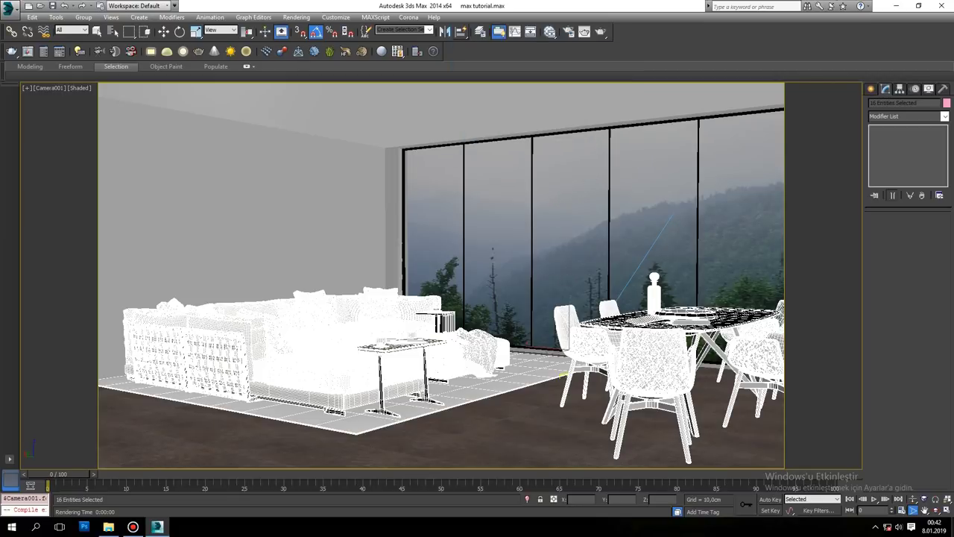
scroll(588, 273, up, 3)
key(w)
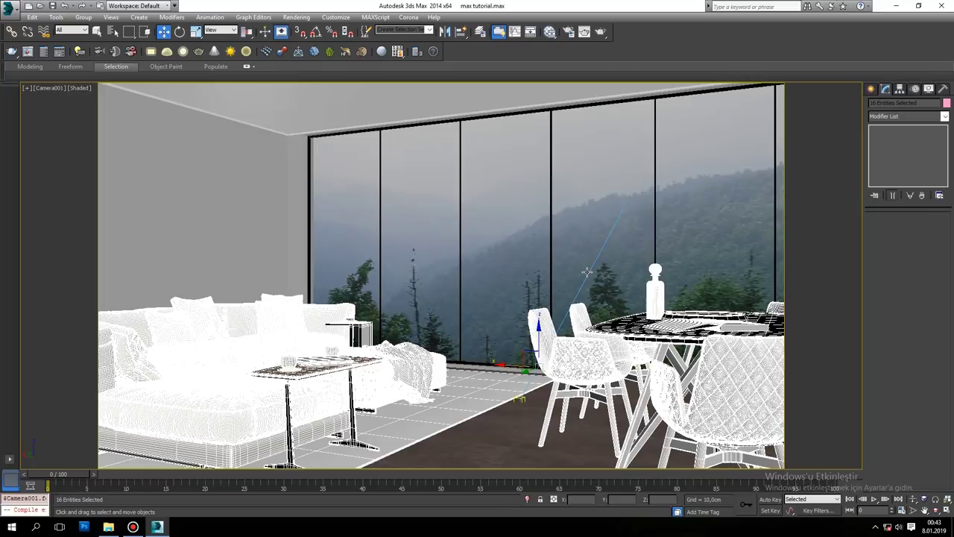
key(alt+w)
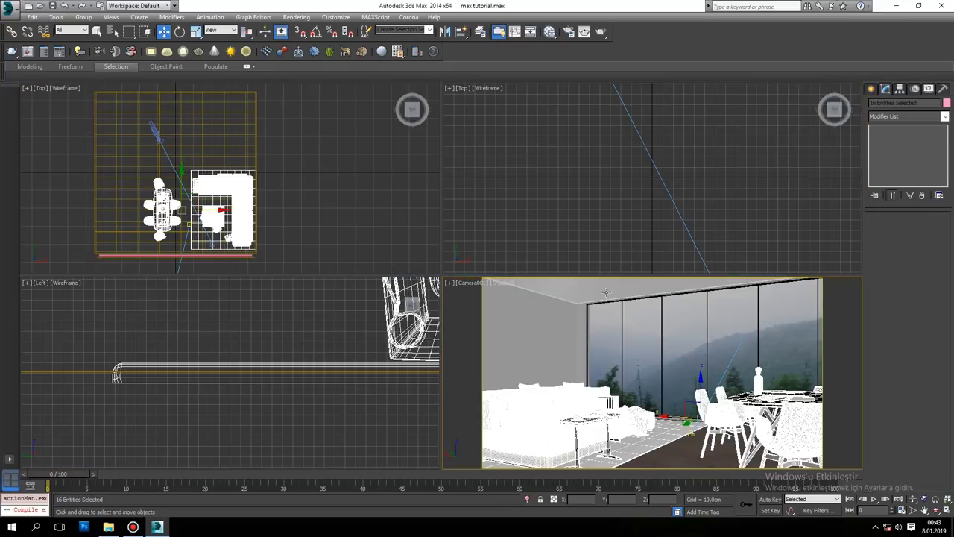
Step: Switch the second Top viewport to Corona Interactive, dismiss the errors, and select Object003
click(463, 88)
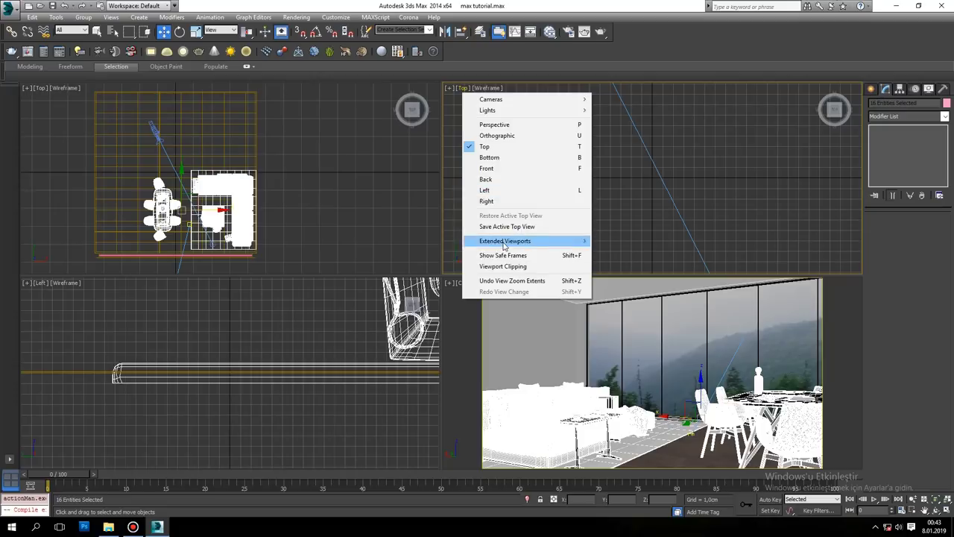
mouse_move(506, 241)
click(634, 338)
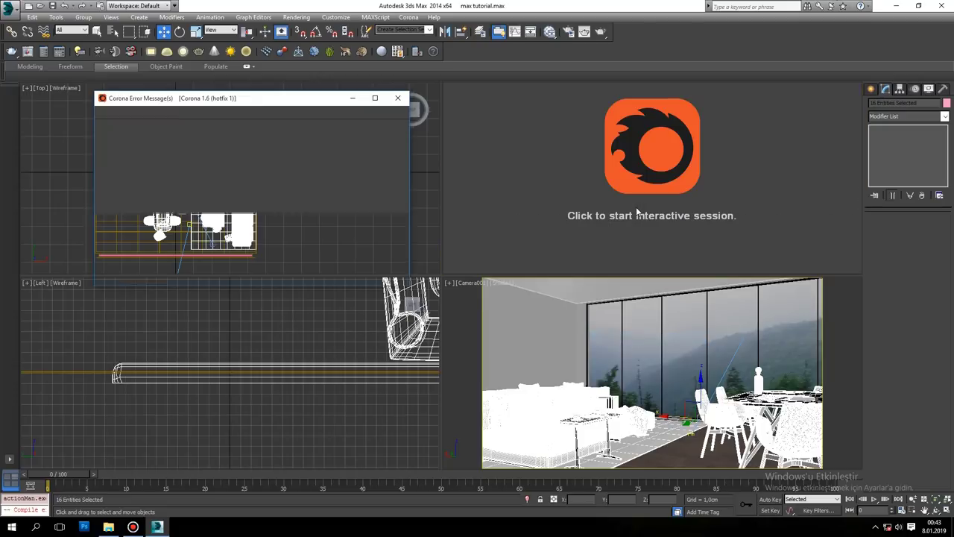
click(397, 98)
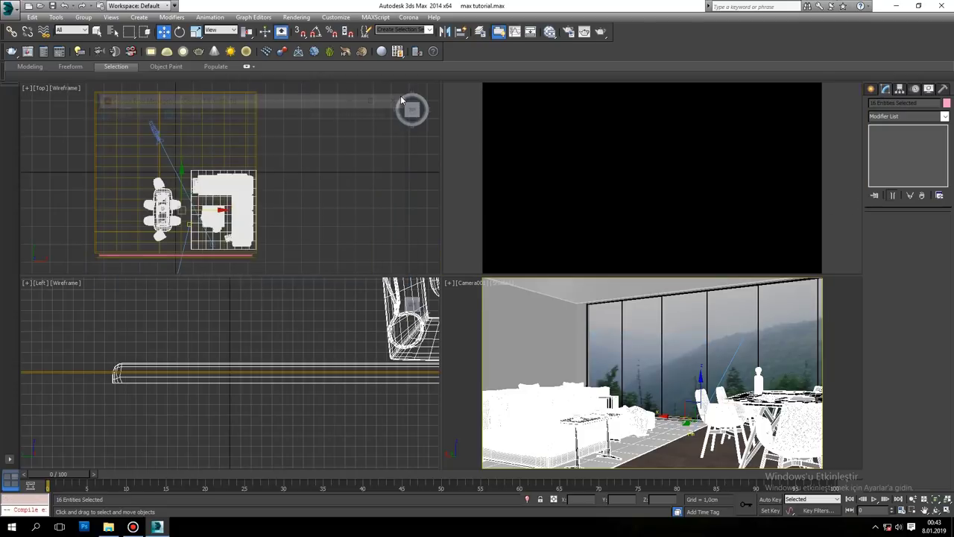
click(733, 359)
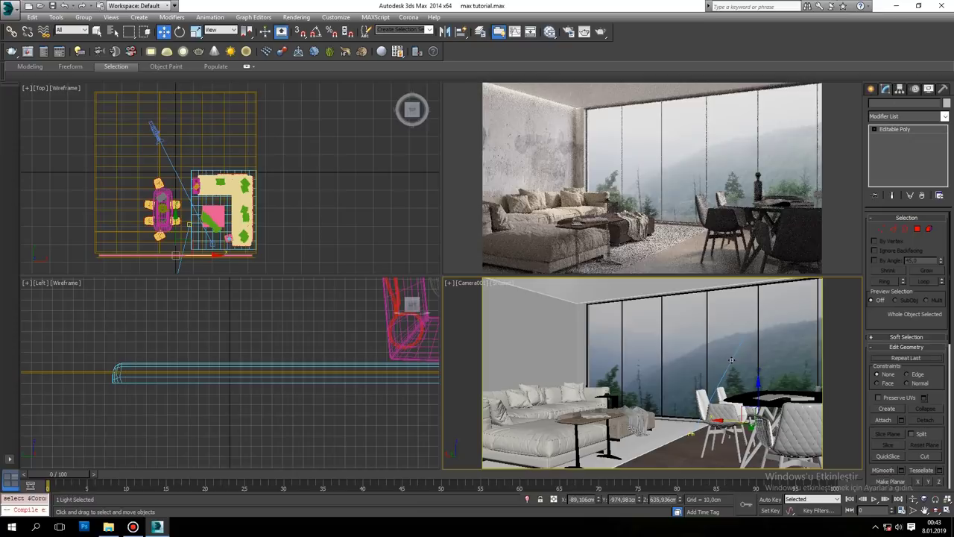
Step: Set the CoronaSun001 intensity to 0.1
scroll(257, 237, down, 2)
scroll(250, 227, down, 2)
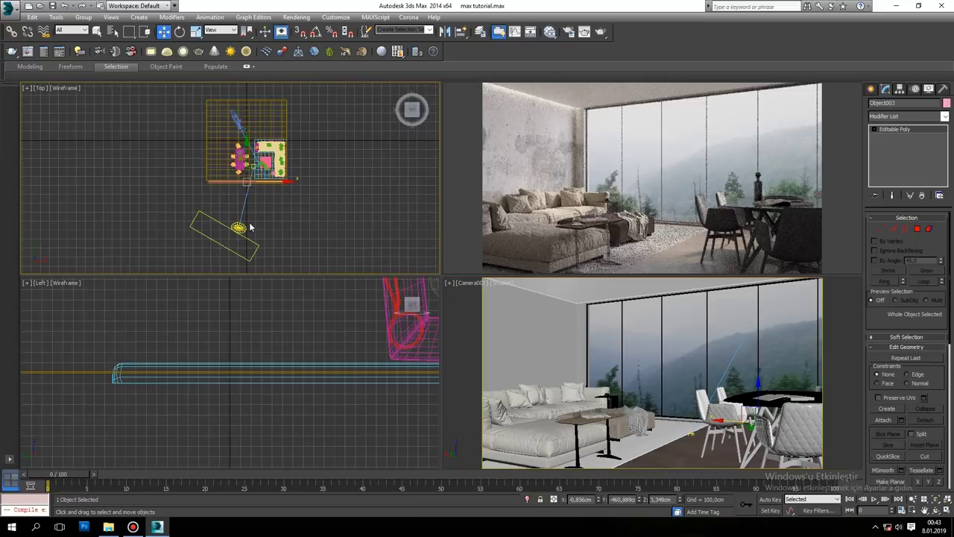
click(238, 228)
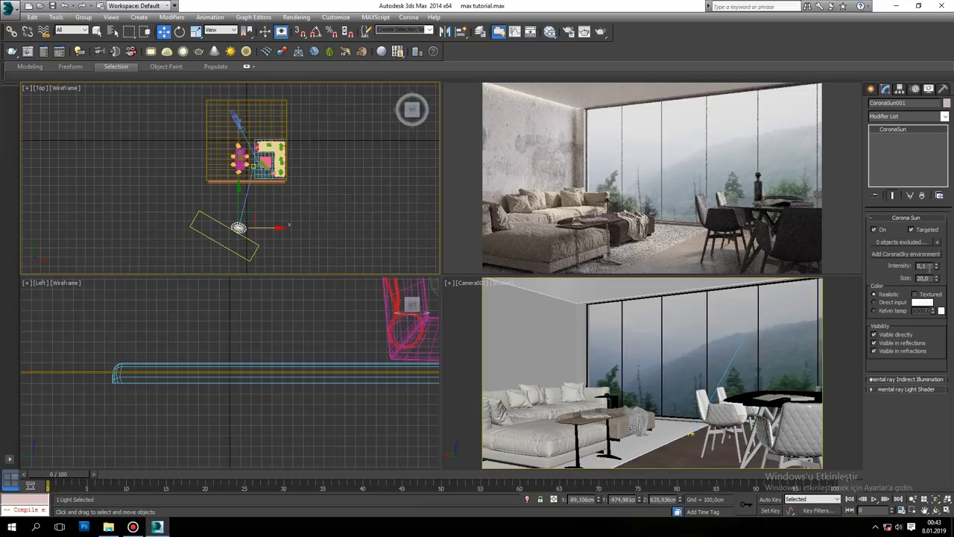
key(Return)
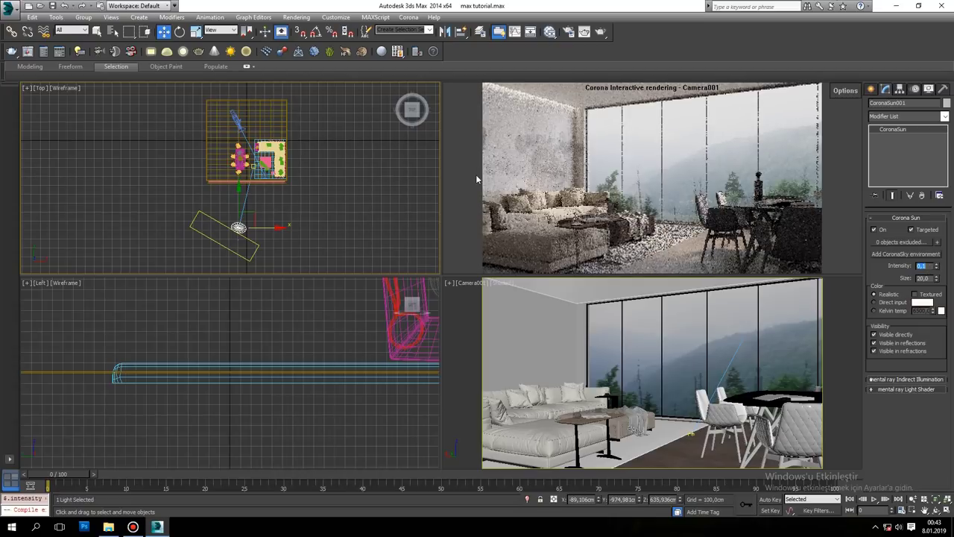
Step: Move the rectangular CoronaLight001 in the Top view so it sits outside the room
click(215, 218)
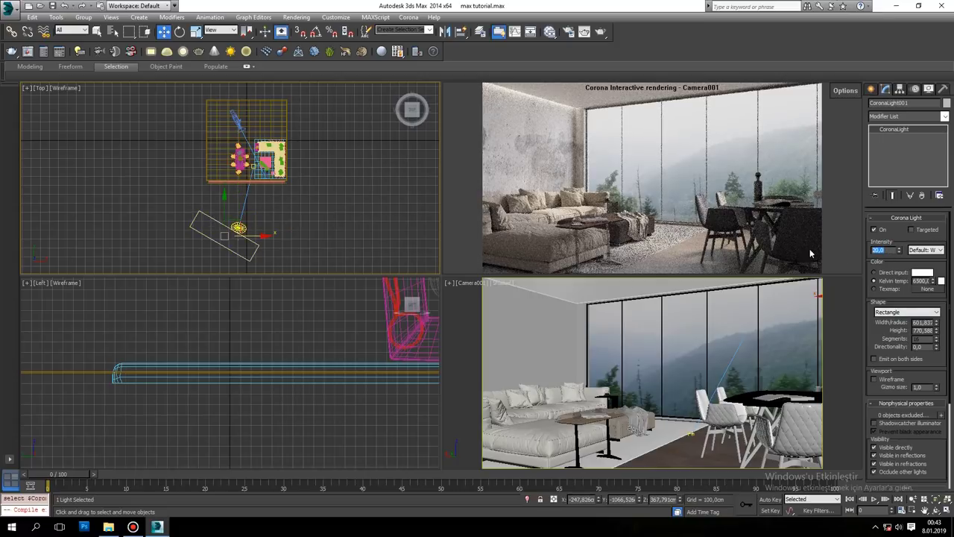
click(228, 265)
click(219, 221)
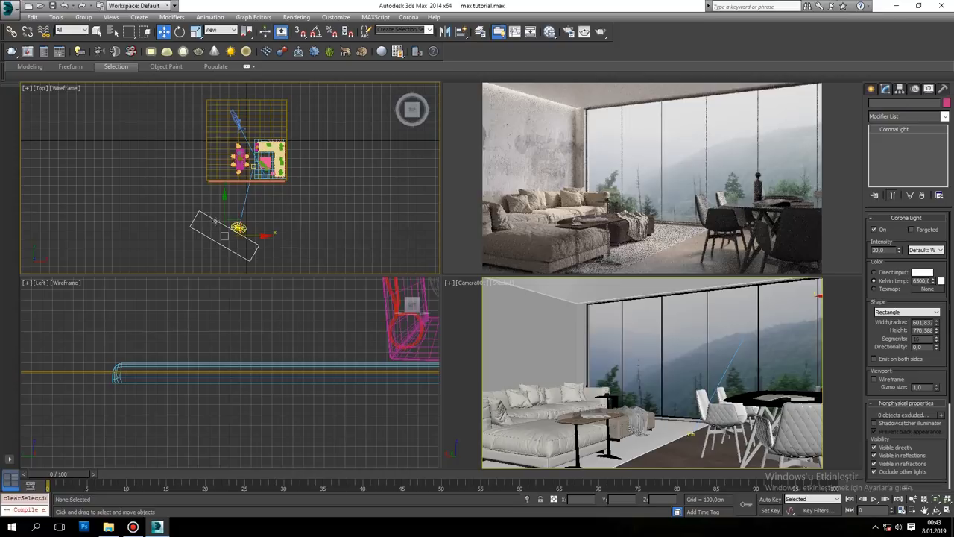
mouse_move(239, 224)
mouse_down()
mouse_move(225, 217)
mouse_move(241, 224)
mouse_up()
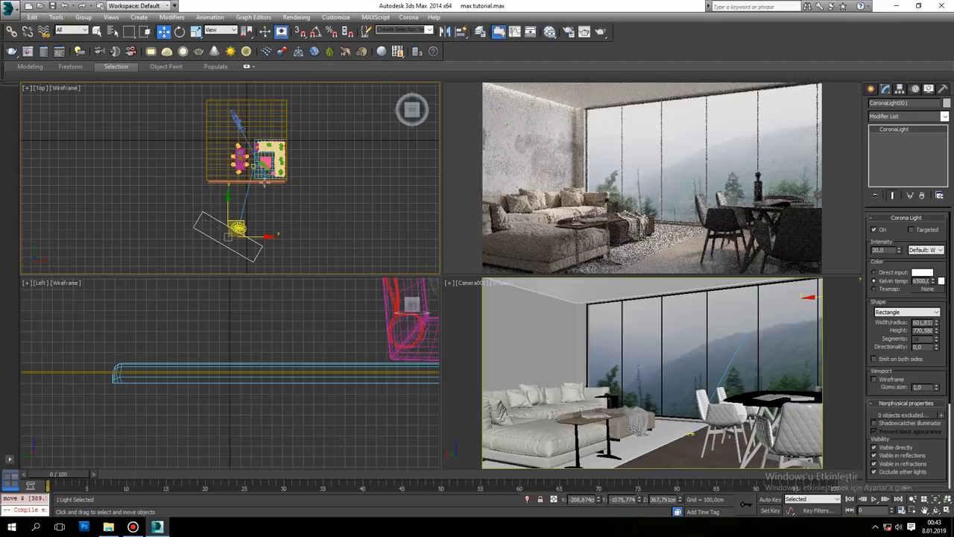
middle_drag(277, 201, 291, 187)
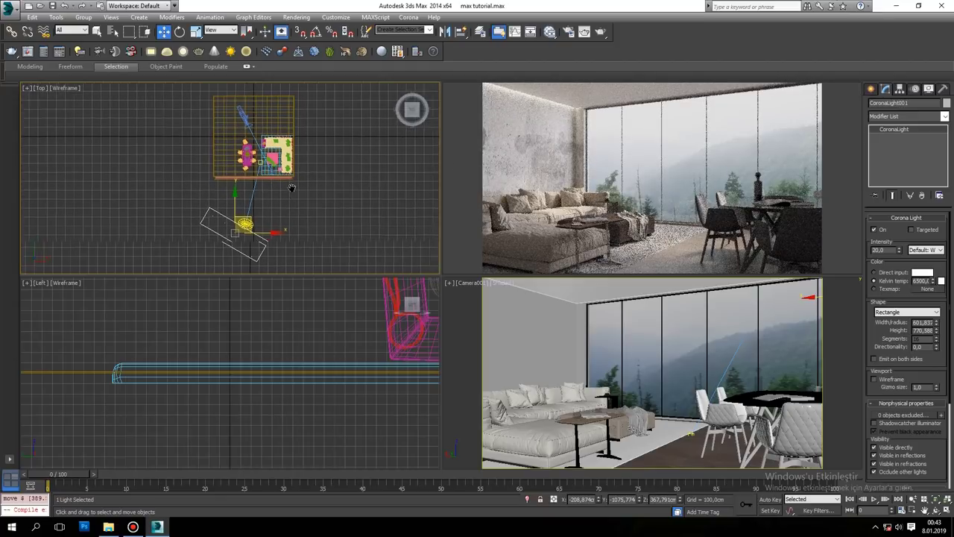
Step: In Slate, delete the MultiTexture's six bitmap nodes and begin adding new bitmaps to it
middle_click(322, 223)
key(m)
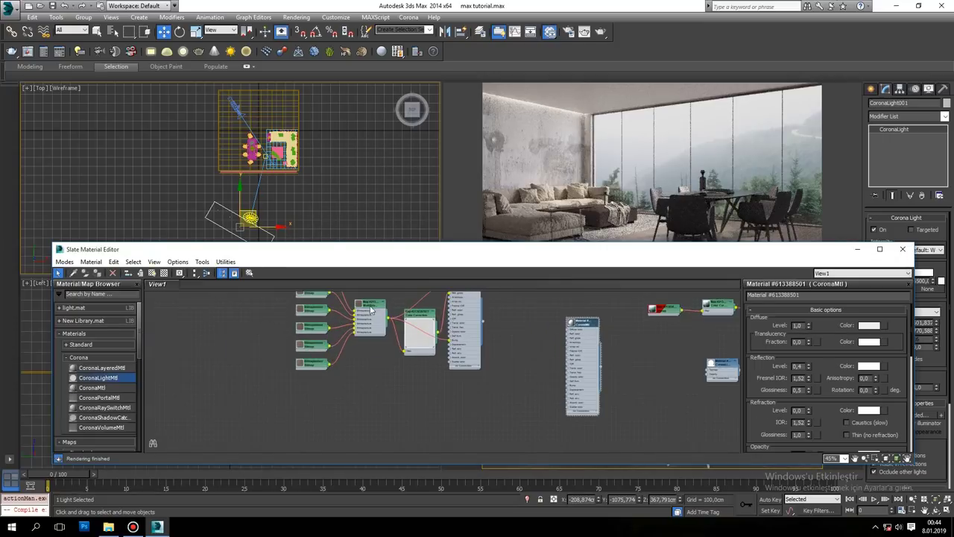
double_click(372, 312)
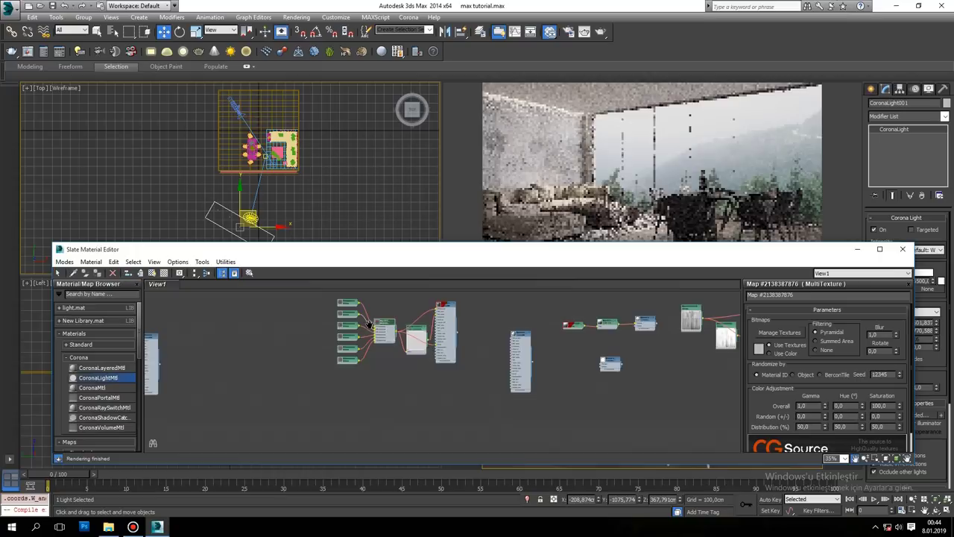
scroll(370, 313, up, 1)
drag(376, 294, 321, 402)
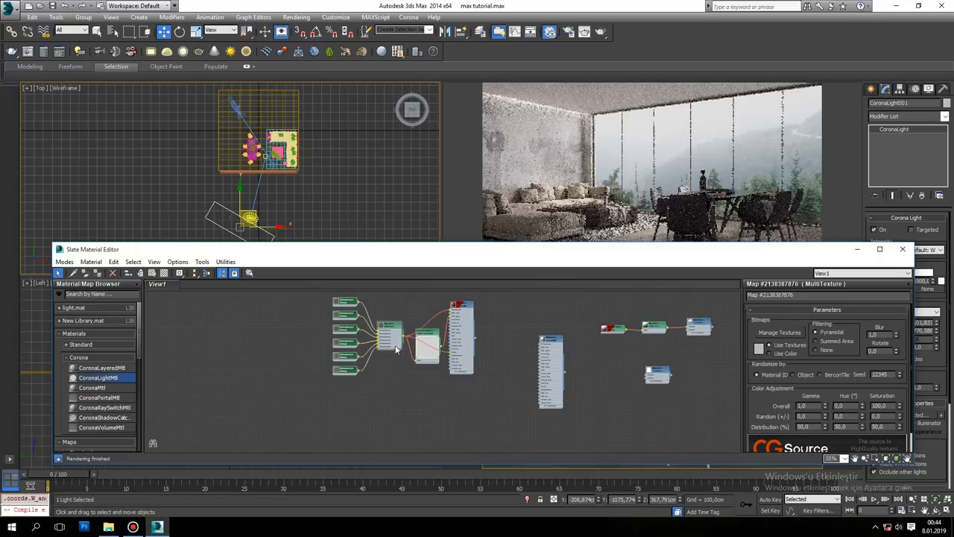
key(Delete)
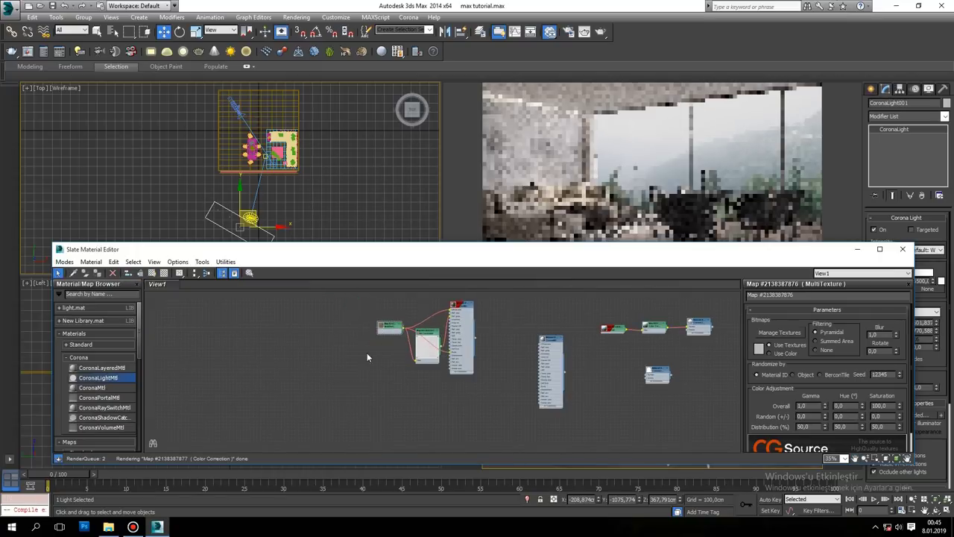
click(779, 333)
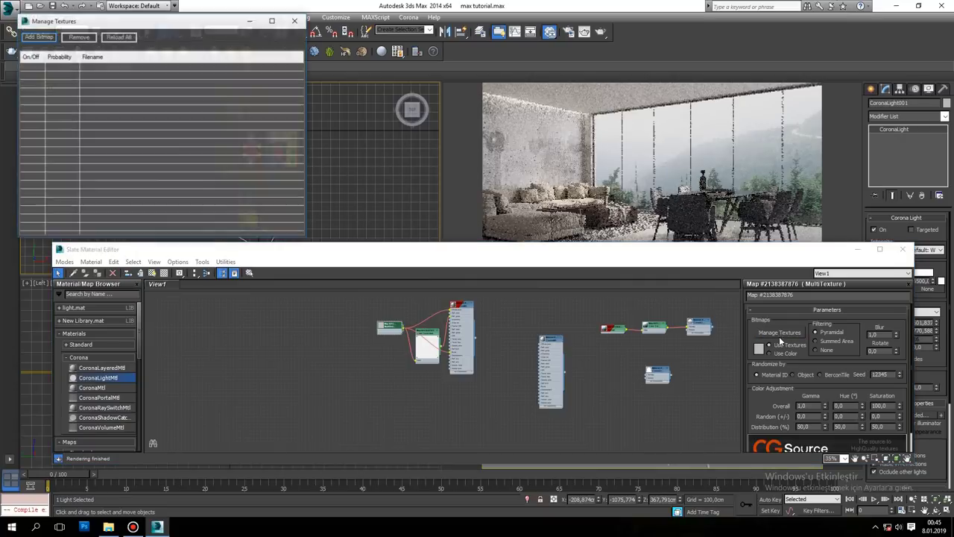
click(38, 39)
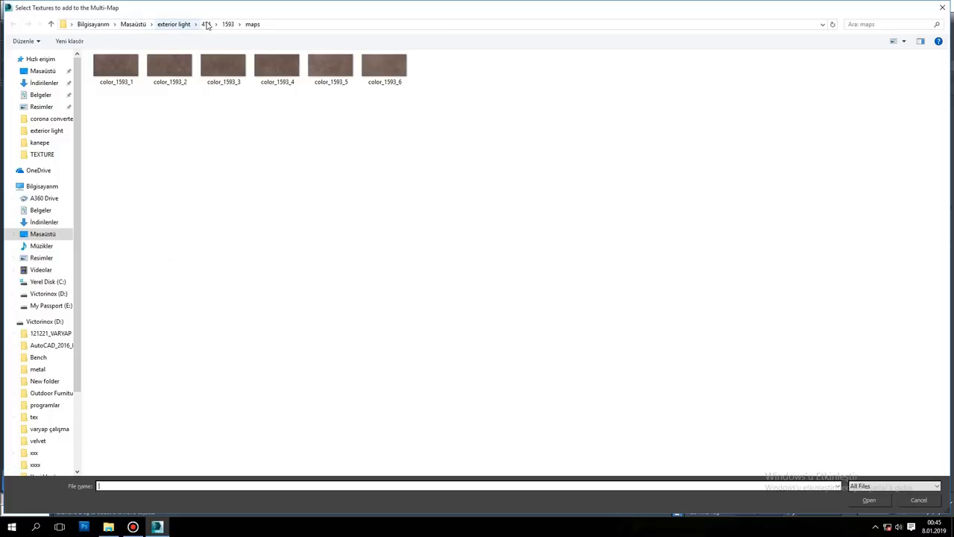
Step: Load all six color_1553 textures from exterior light\413\1553\maps into the MultiTexture
click(179, 24)
double_click(176, 94)
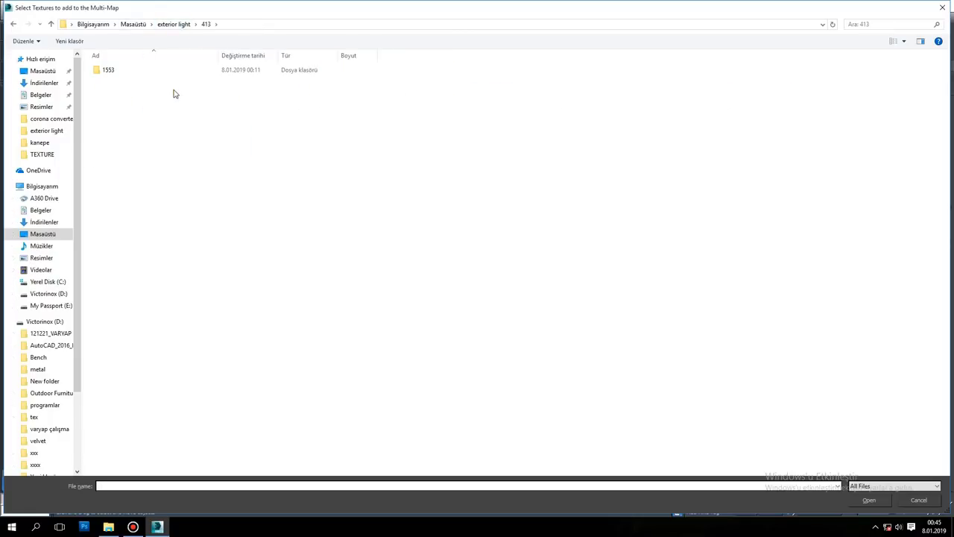
double_click(115, 70)
double_click(110, 78)
click(112, 88)
ctrl+click(384, 88)
ctrl+click(101, 93)
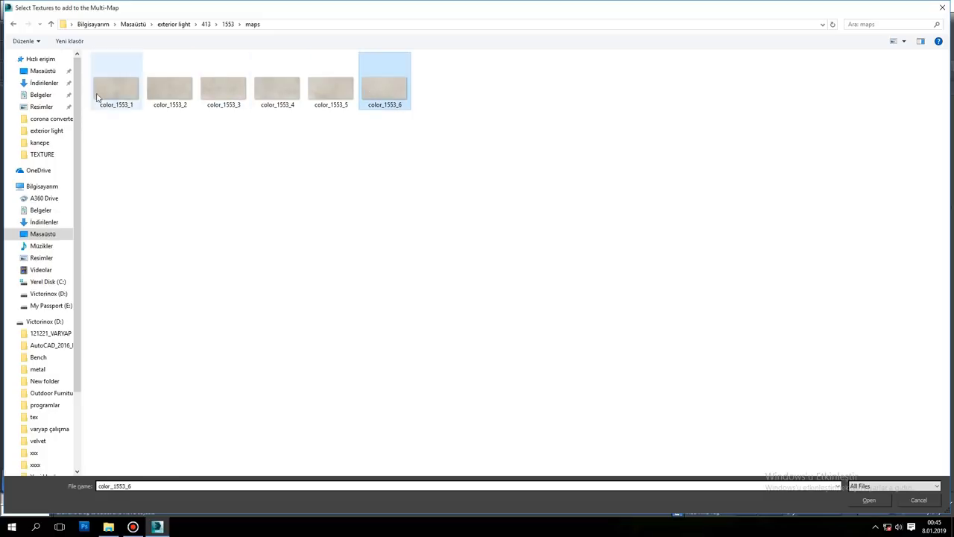
shift+click(97, 97)
click(880, 500)
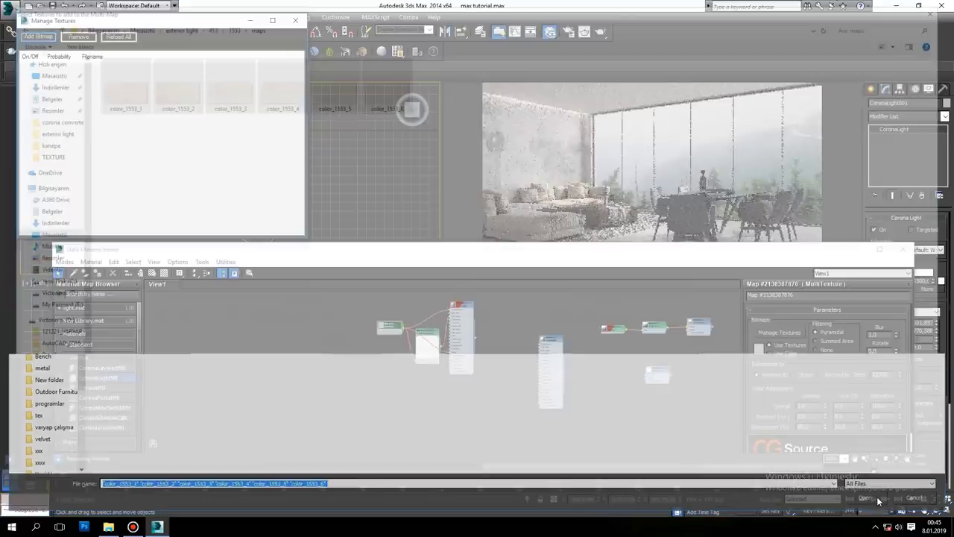
Step: Delete the Color Correction node and wire the MultiTexture output straight into the floor material
click(295, 20)
drag(801, 254, 785, 310)
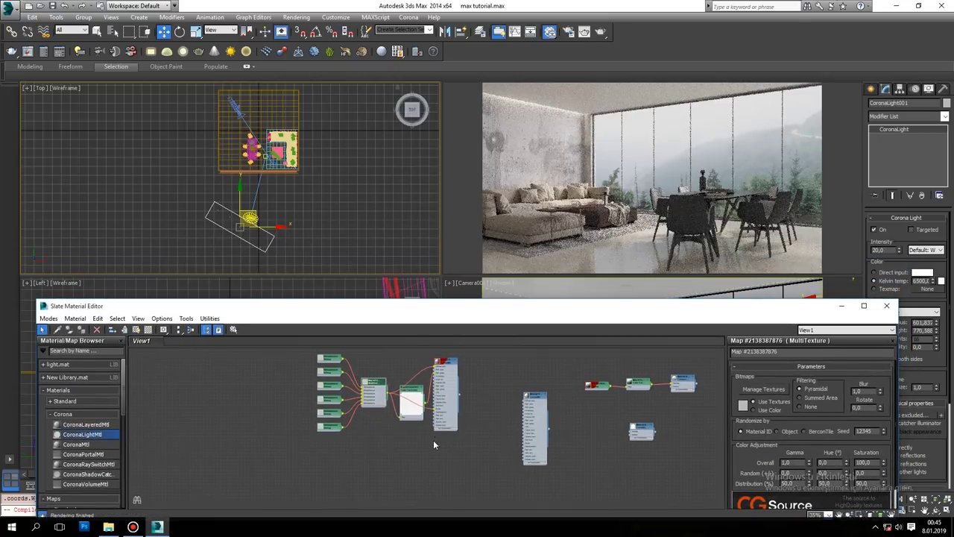
scroll(409, 386, up, 2)
drag(408, 386, 399, 435)
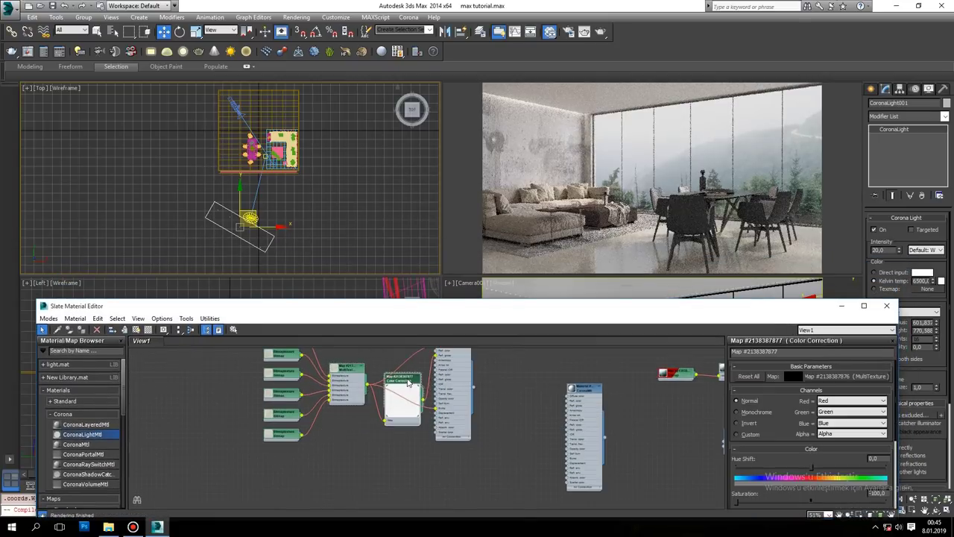
key(Delete)
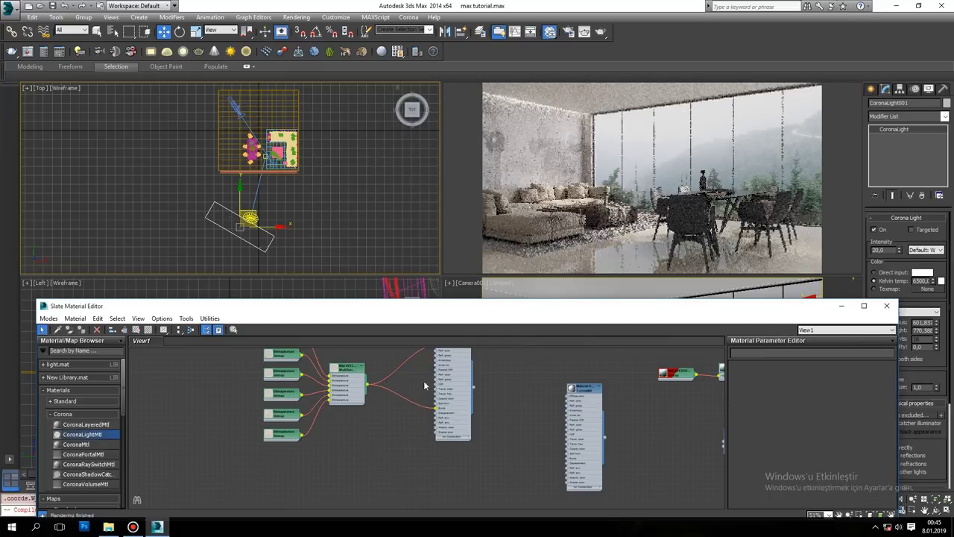
key(l)
drag(380, 409, 424, 385)
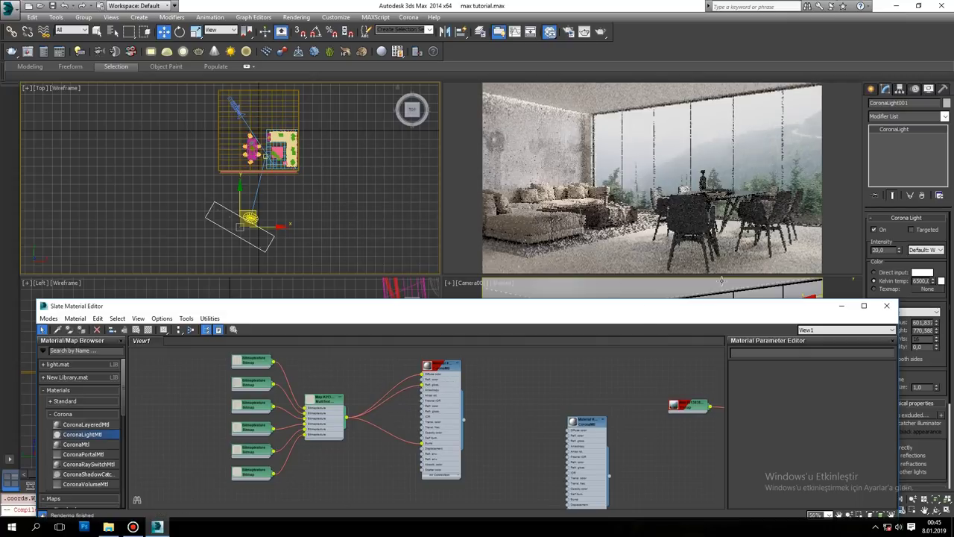
click(839, 306)
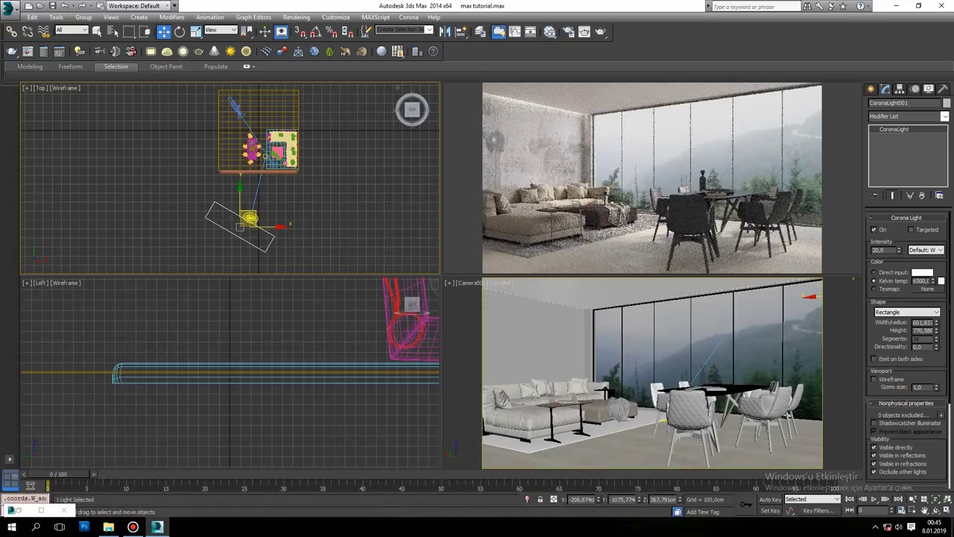
Step: Select the floor and orbit Camera001 to reframe the room shot
click(719, 415)
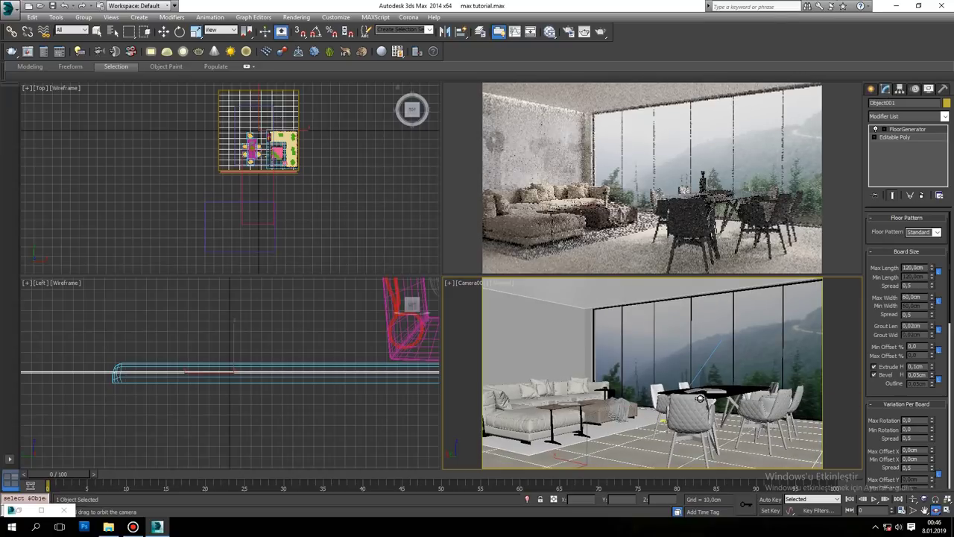
drag(699, 399, 707, 403)
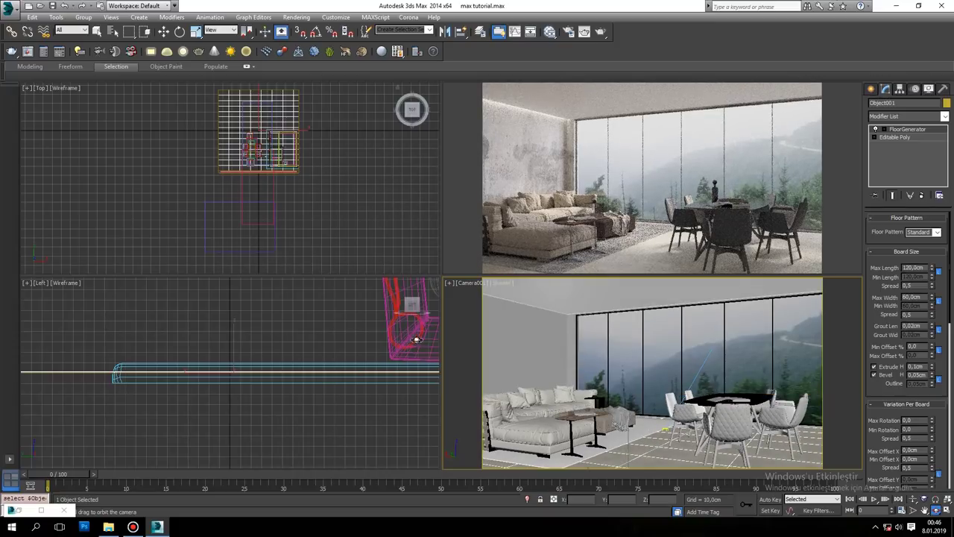
right_click(267, 192)
Step: Tilt the Top view into an angled orthographic view with Realistic shading
scroll(267, 195, down, 5)
mouse_move(267, 199)
alt+middle_down()
mouse_move(308, 171)
mouse_move(297, 171)
alt+middle_up()
key(F3)
scroll(296, 172, up, 3)
Step: Lower the forest backdrop's UVW Map gizmo from 134 to 85 cm on Z
click(266, 149)
alt+middle_drag(266, 149, 311, 117)
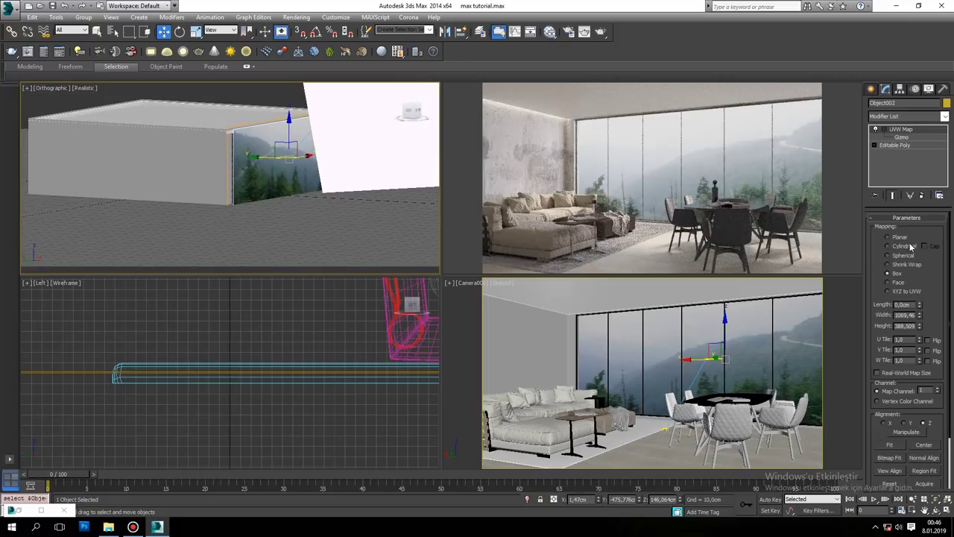
click(901, 137)
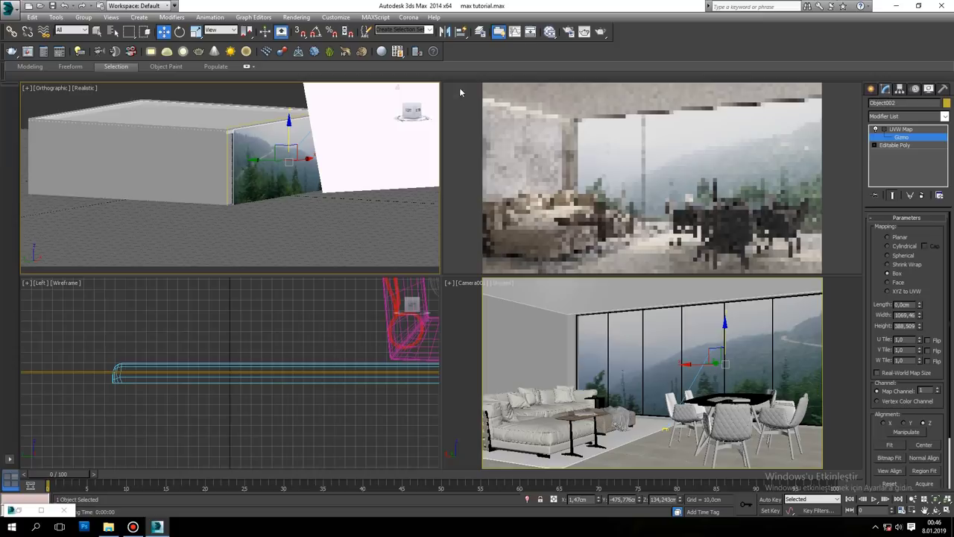
click(195, 31)
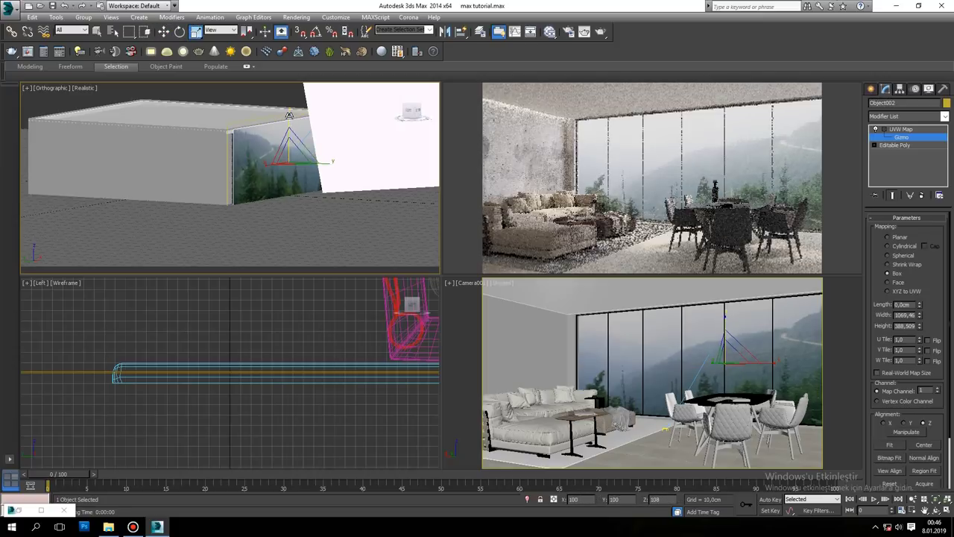
key(w)
drag(289, 129, 288, 142)
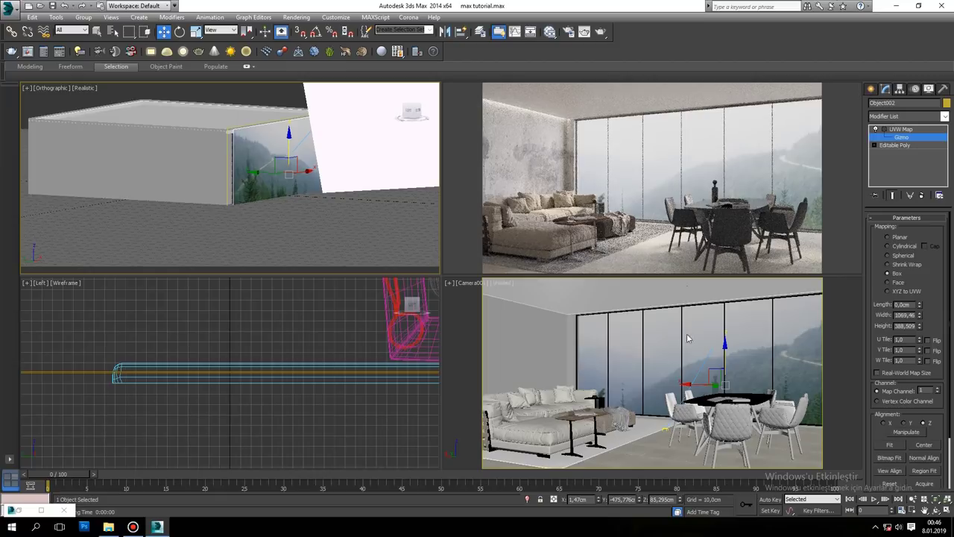
Step: Orbit Camera001 to reframe the room and start a Corona render
alt+middle_drag(688, 287, 693, 380)
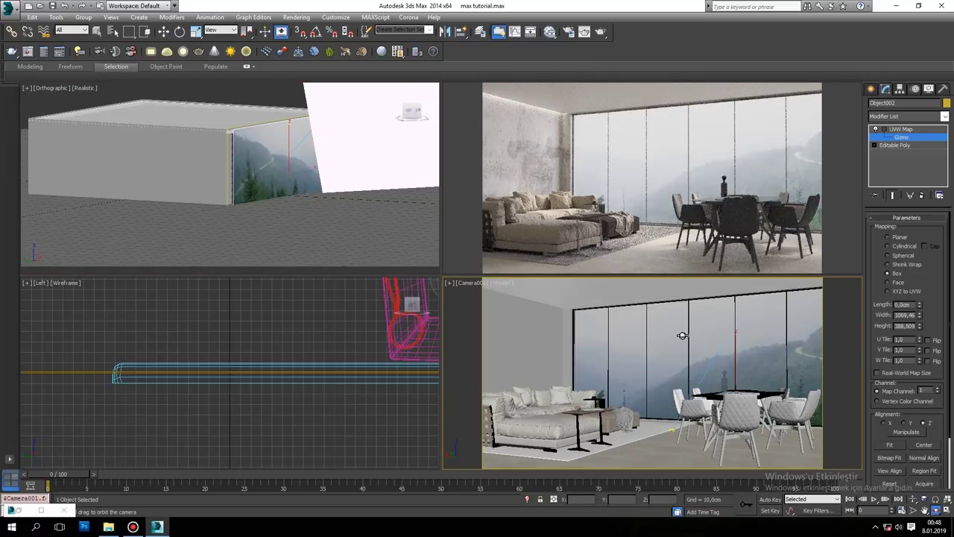
alt+middle_drag(682, 335, 693, 343)
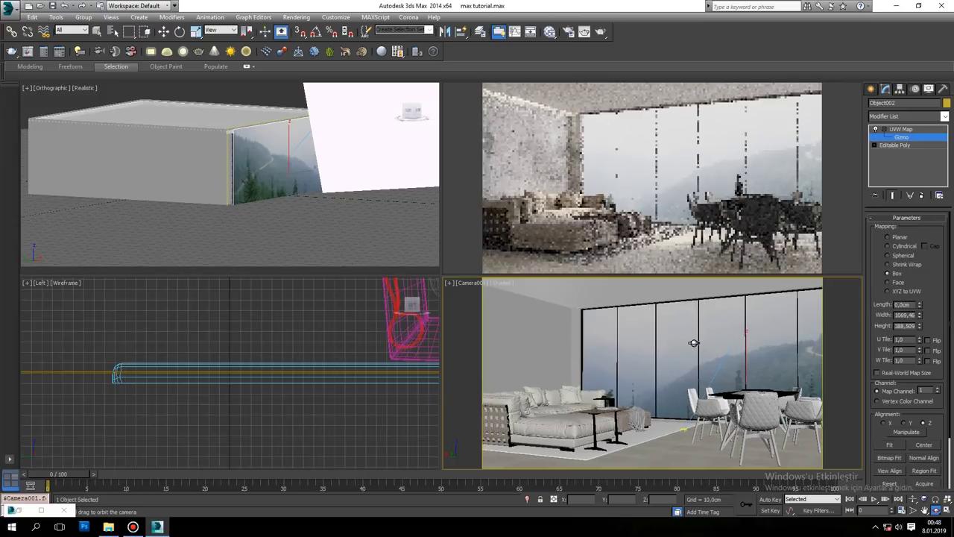
click(600, 32)
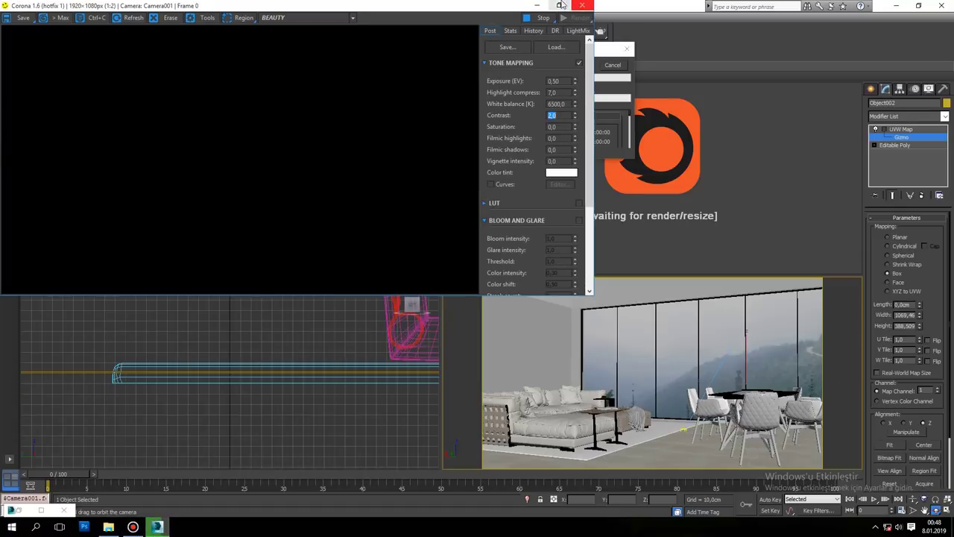
Step: Restore the Corona frame buffer window, then maximize it to fill the screen
click(559, 5)
click(430, 24)
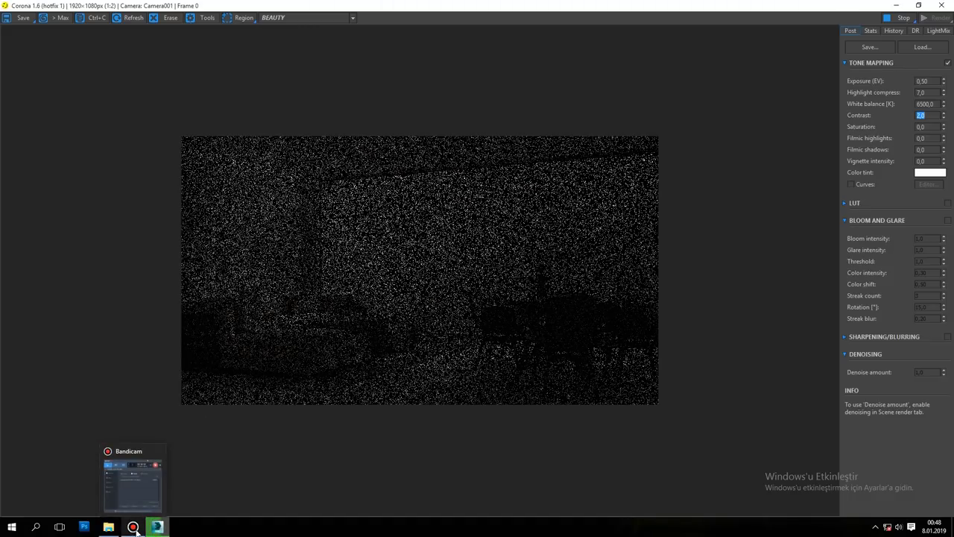
Step: Set exposure 0,5, white balance 6000 K and contrast 3 in the frame buffer
text(0)
key(Return)
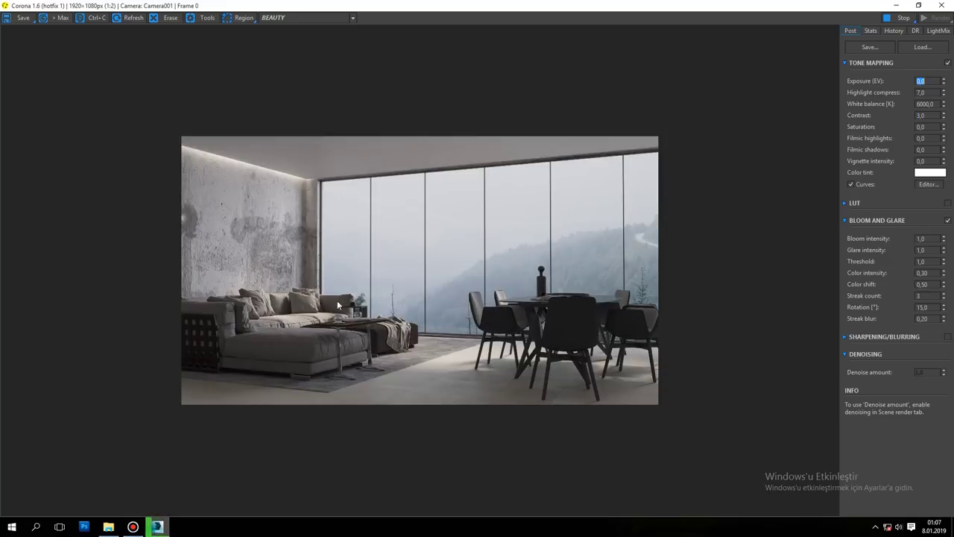
text(,5)
key(Return)
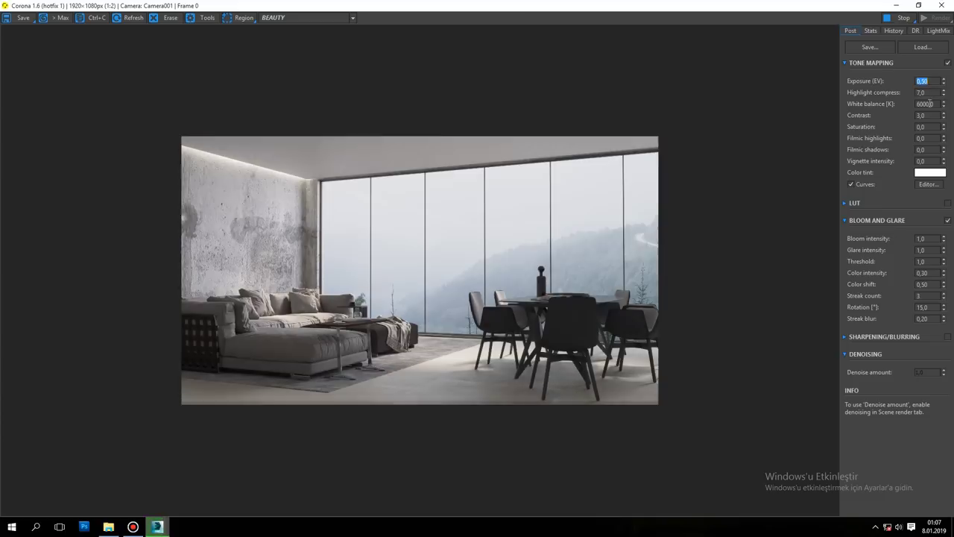
click(928, 103)
text(6500)
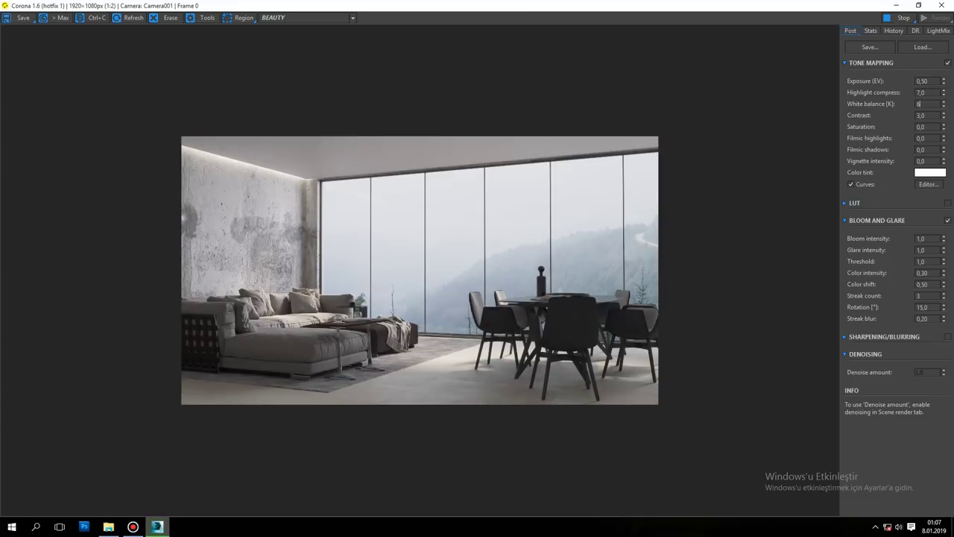
key(Return)
text(60)
text(00)
key(Return)
key(Tab)
text(3)
key(Return)
Step: Enable the tone curve and pull its midpoint down to darken the midtones
click(852, 184)
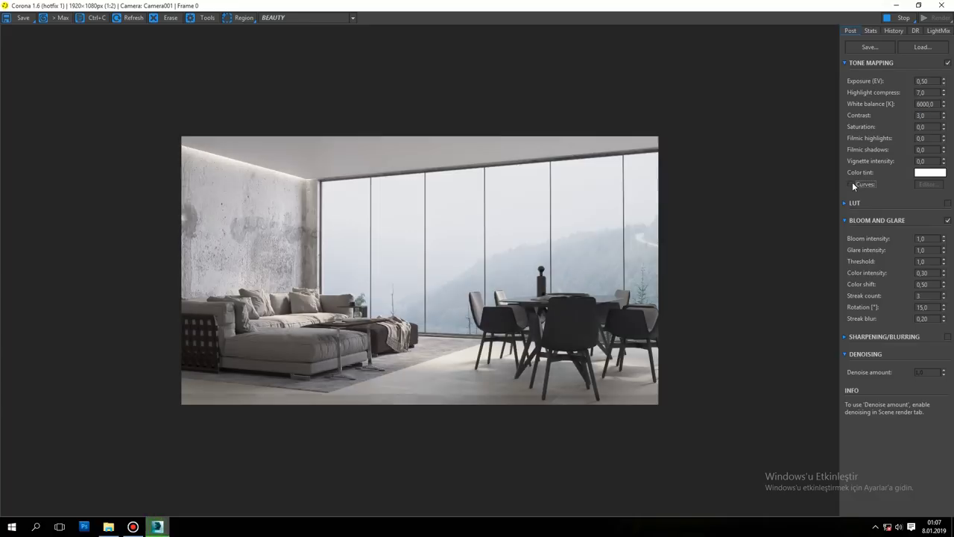
click(922, 185)
drag(878, 176, 878, 185)
click(939, 84)
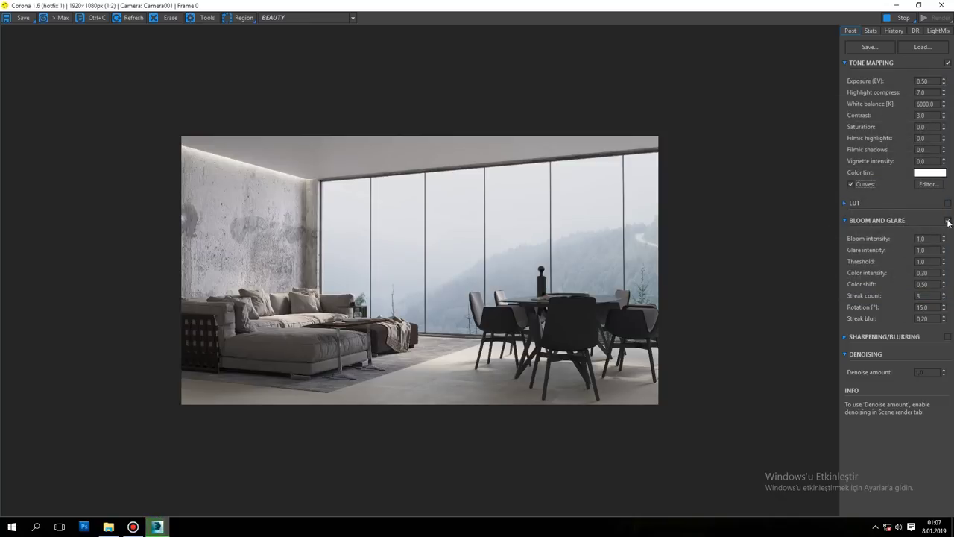
Step: Keep bloom and glare on, and leave saturation at 0 after trying -0,10
click(948, 222)
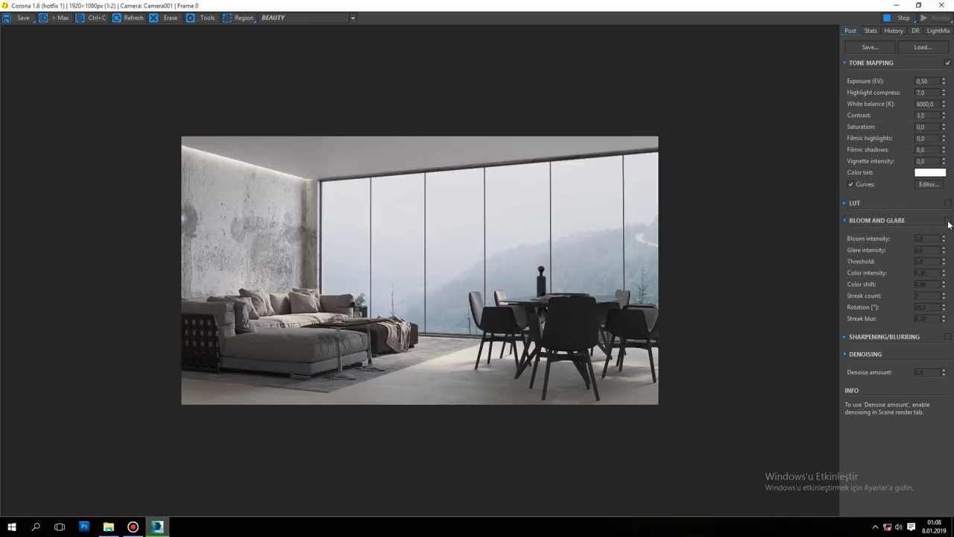
click(948, 222)
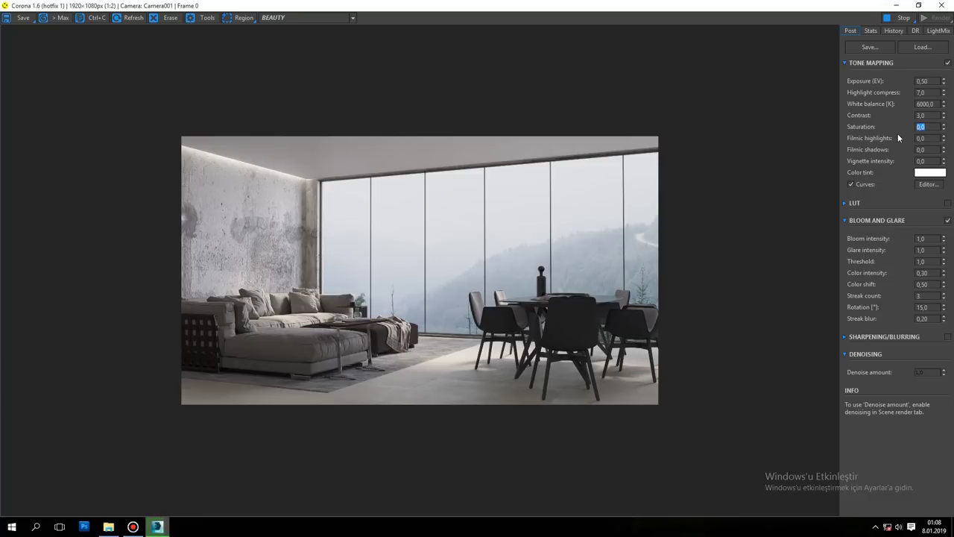
text(-0)
key(Return)
text(0)
key(Return)
scroll(328, 287, up, 1)
scroll(328, 287, down, 1)
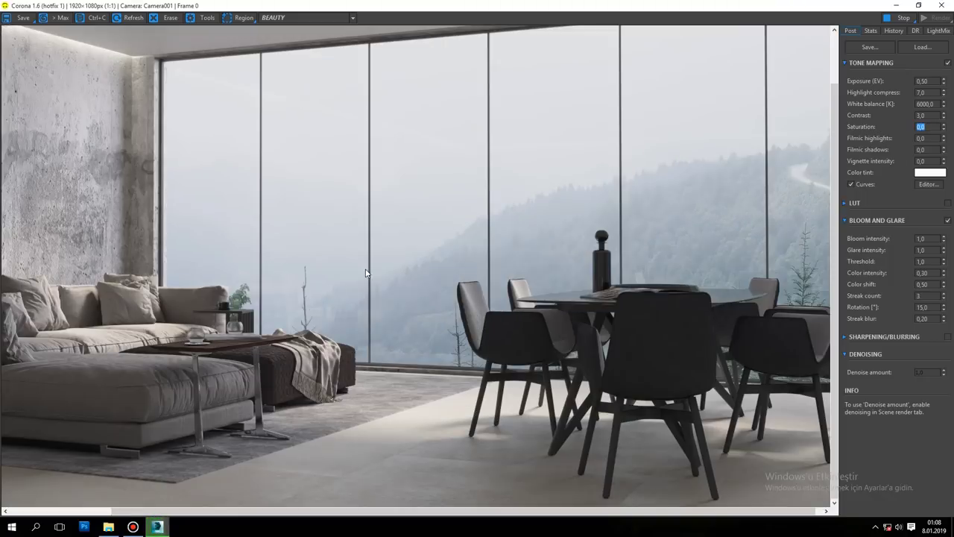
scroll(367, 270, down, 1)
scroll(410, 228, up, 2)
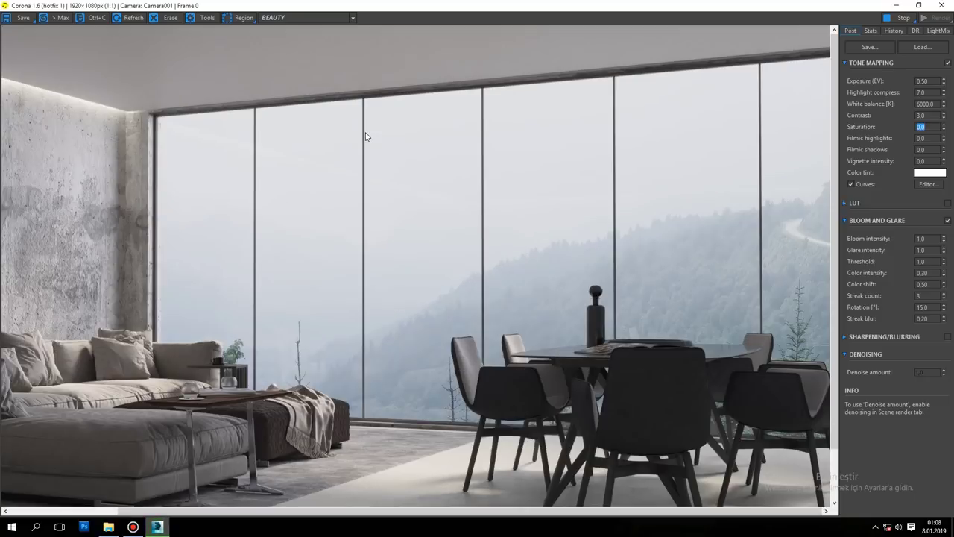
scroll(365, 136, down, 1)
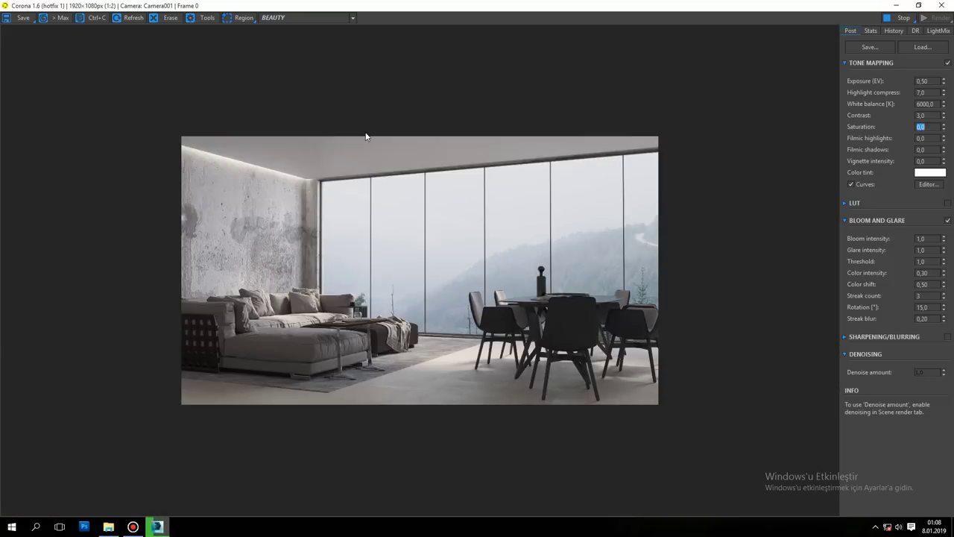